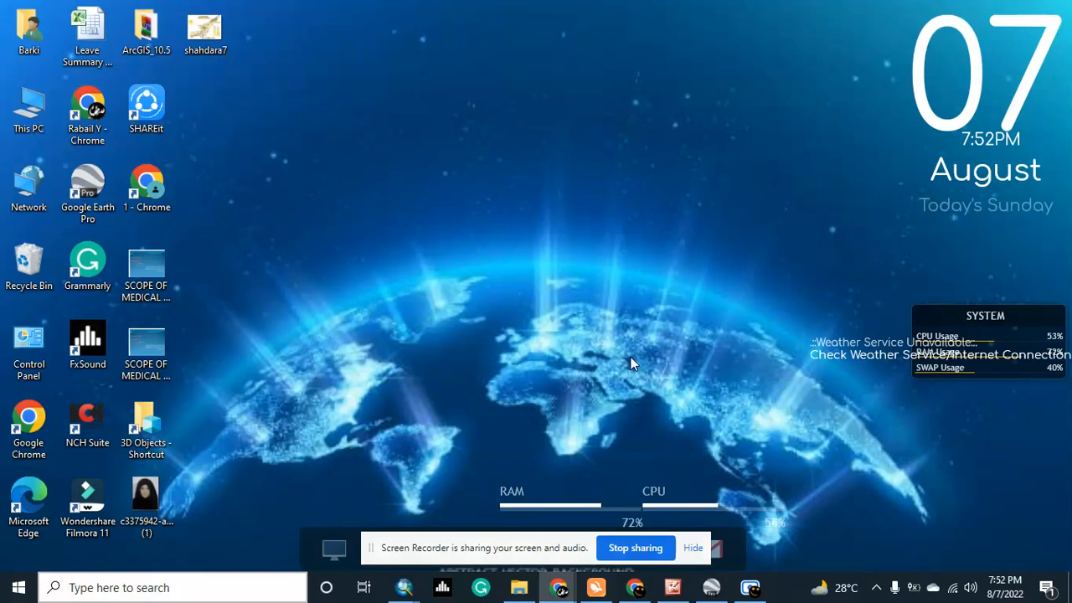
Switch to the untitled ArcMap document and view the available options for adding data.
mouse_move(404, 587)
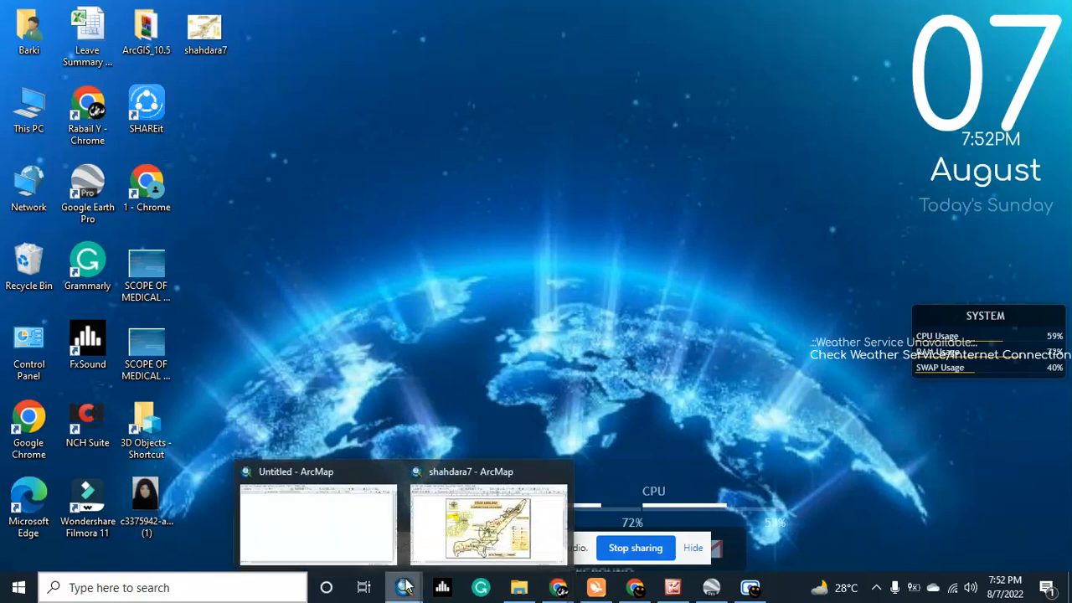
left_click(360, 523)
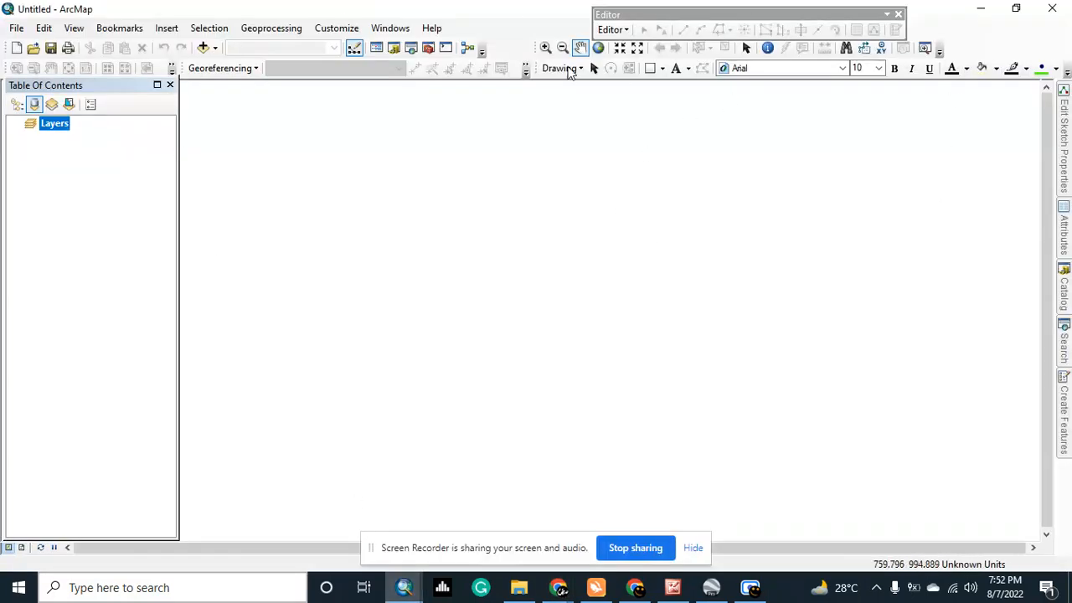
left_click(215, 49)
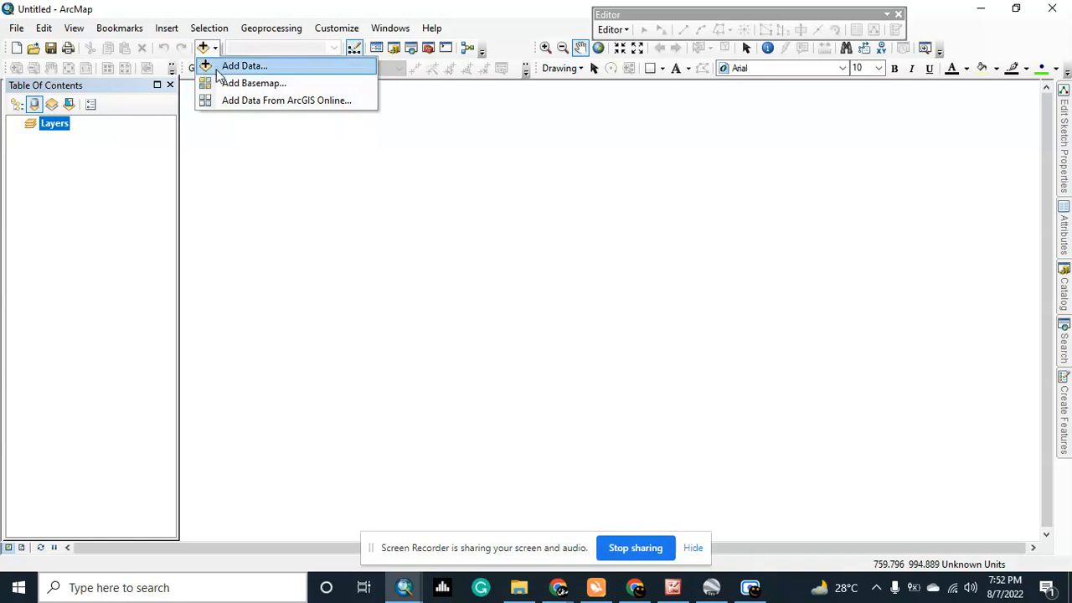
left_click(293, 87)
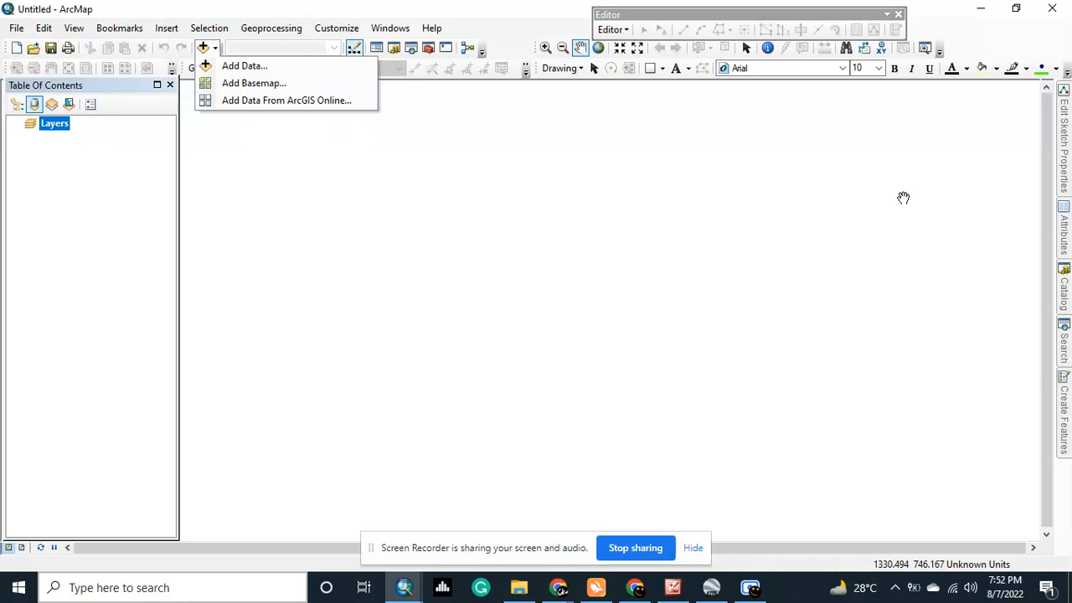
left_click(981, 8)
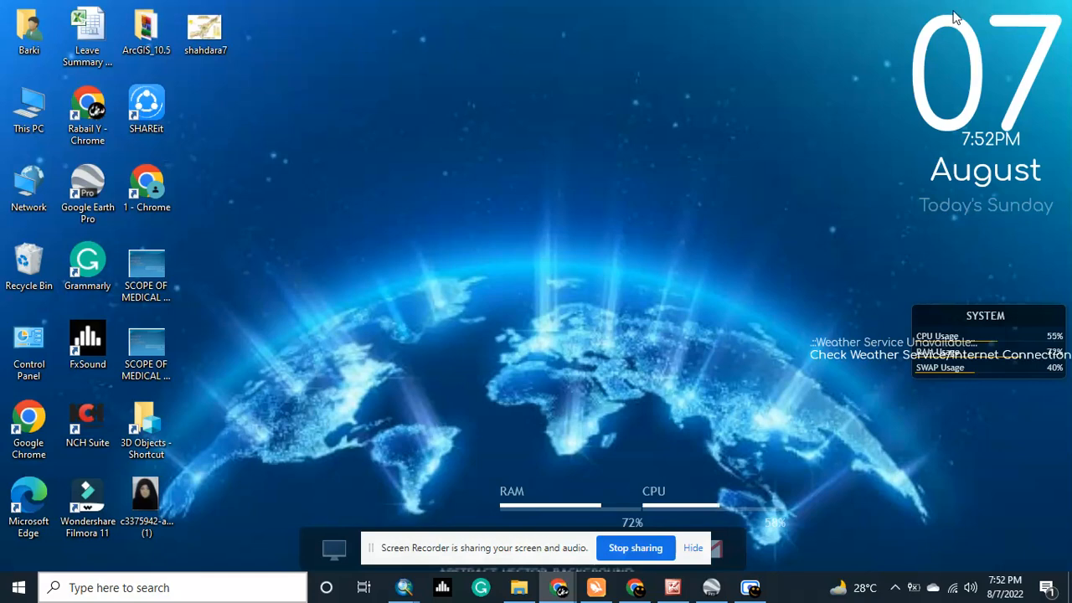
Open Google Earth Pro and search for "shahdar valley islamabad".
double_click(97, 205)
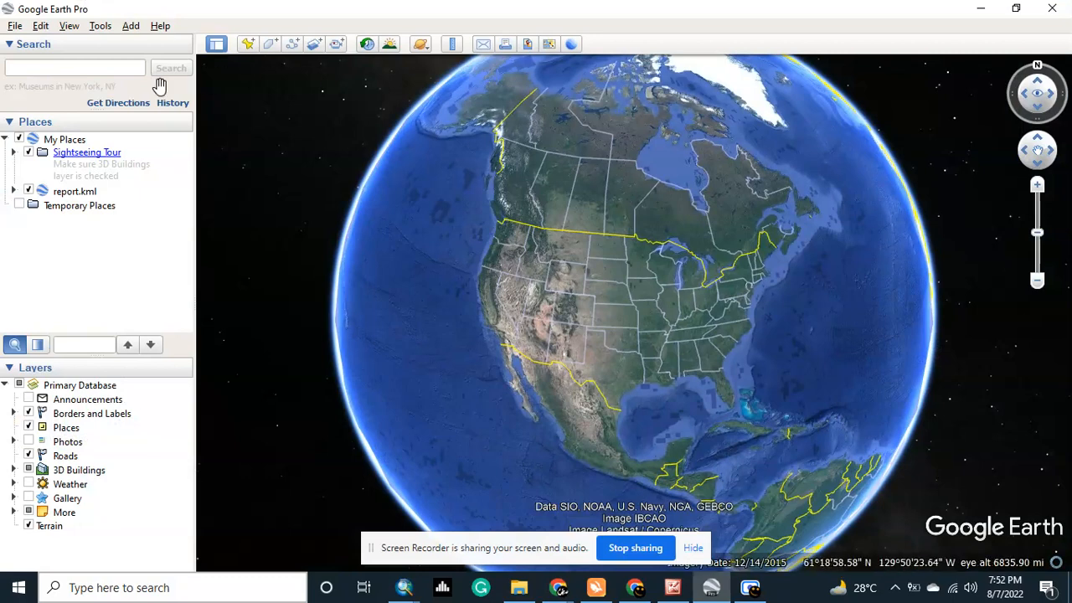
left_click(96, 69)
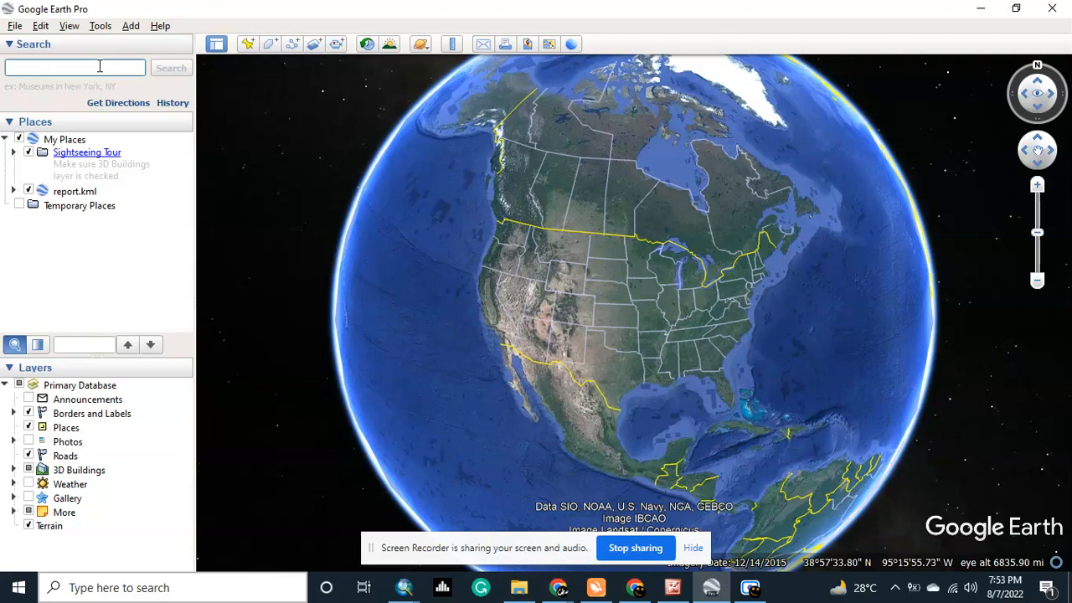
left_click_drag(682, 227, 627, 242)
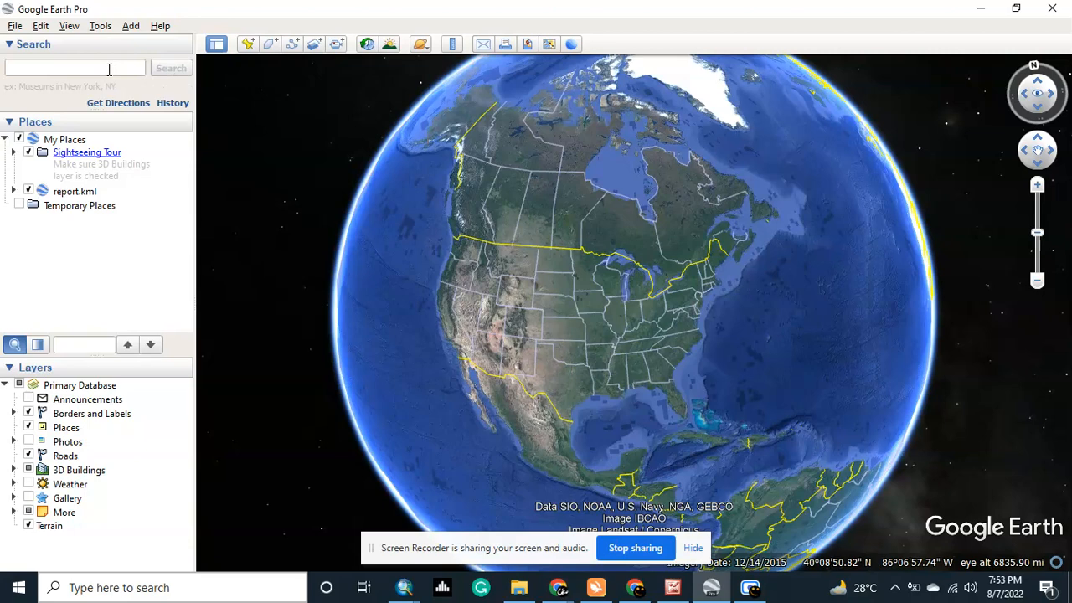
left_click(108, 65)
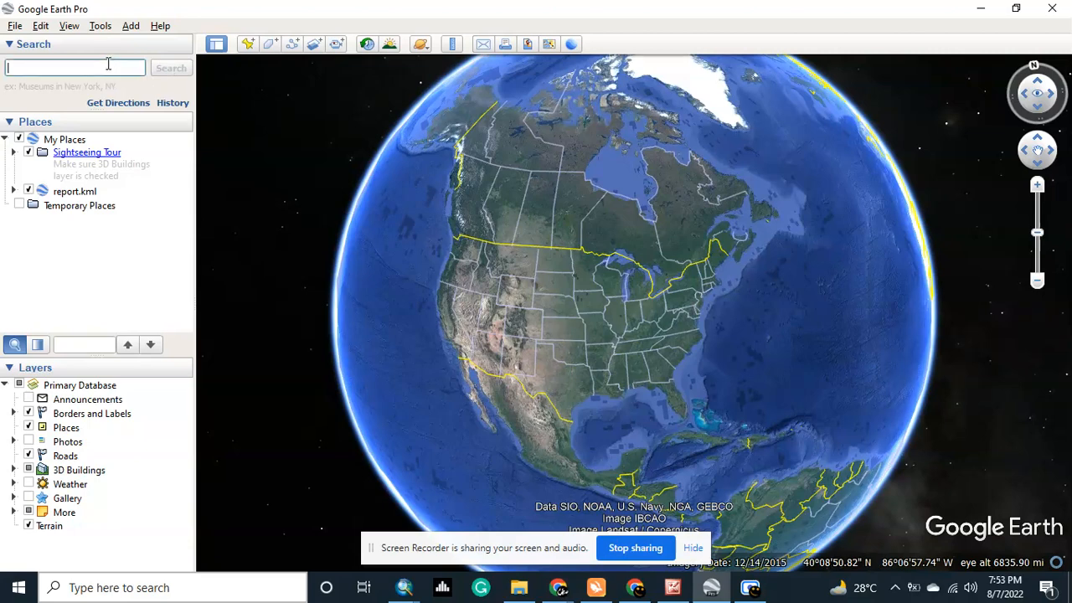
type("shahdar vall")
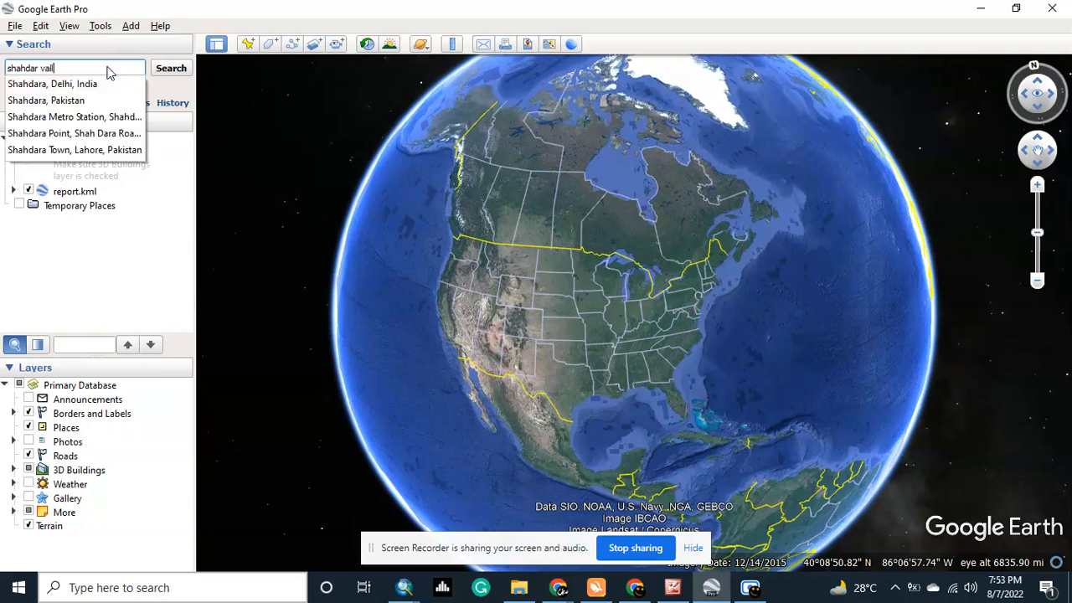
type("ey islamabad")
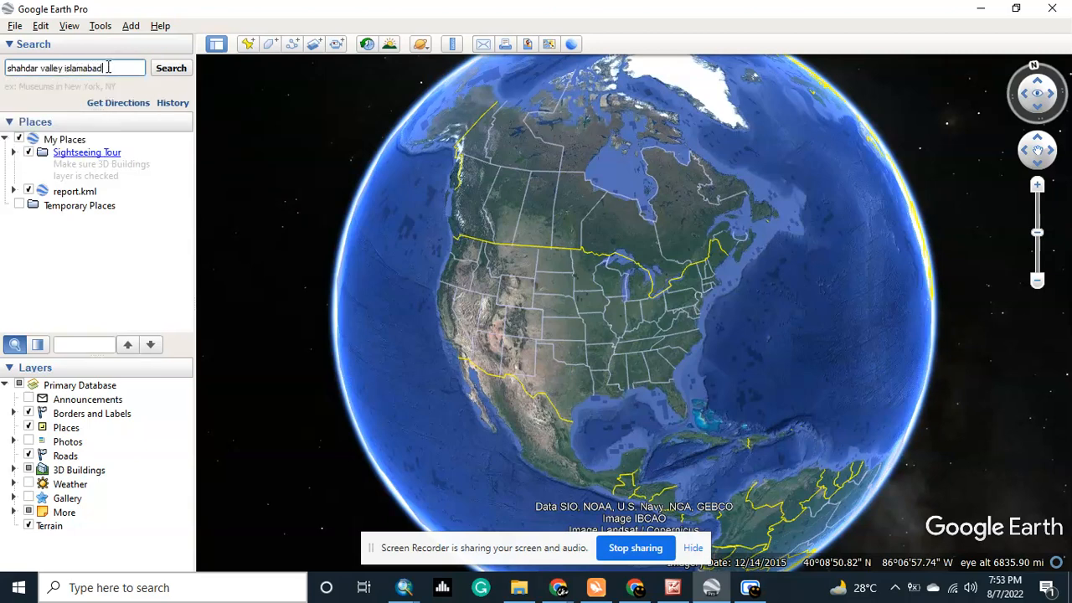
left_click(172, 68)
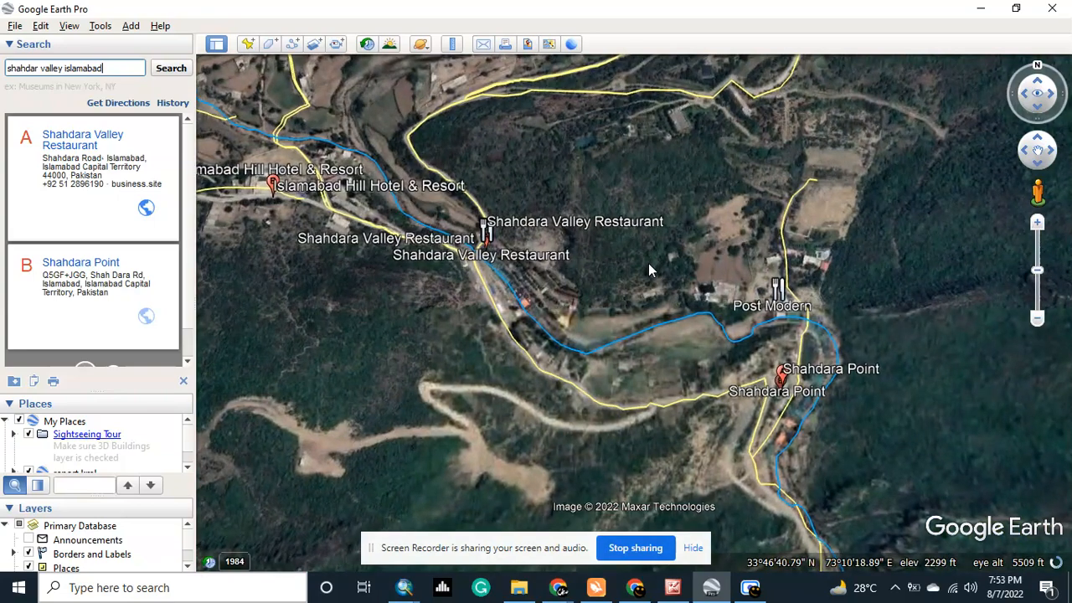
Delete the report.kml overlay from My Places to clear its boundary, roads and placemarks off the imagery.
left_click_drag(581, 157, 795, 309)
left_click_drag(570, 126, 644, 241)
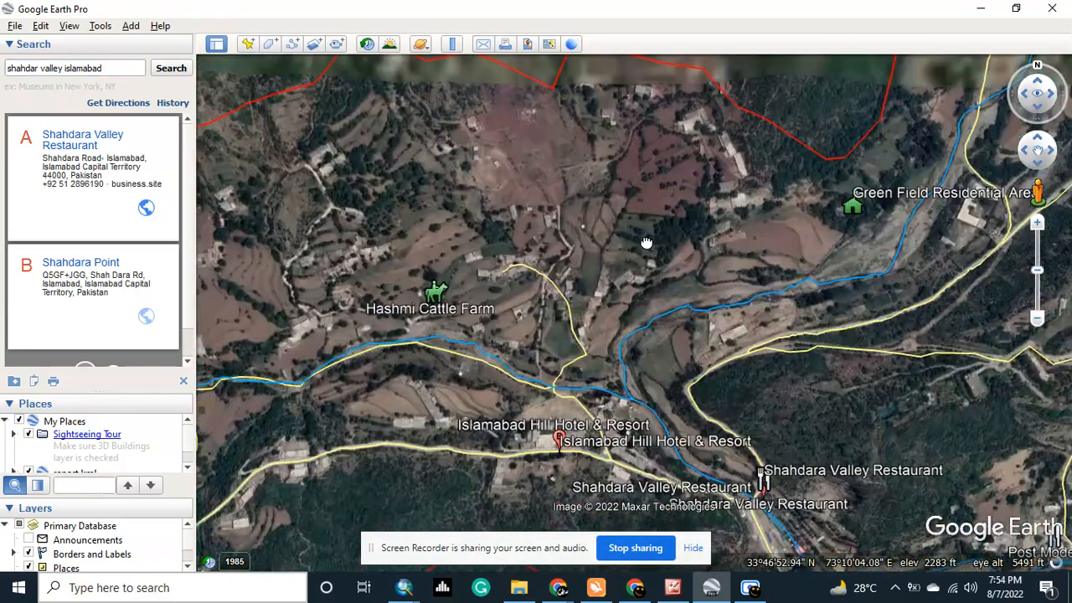
scroll(645, 241, "down", 3)
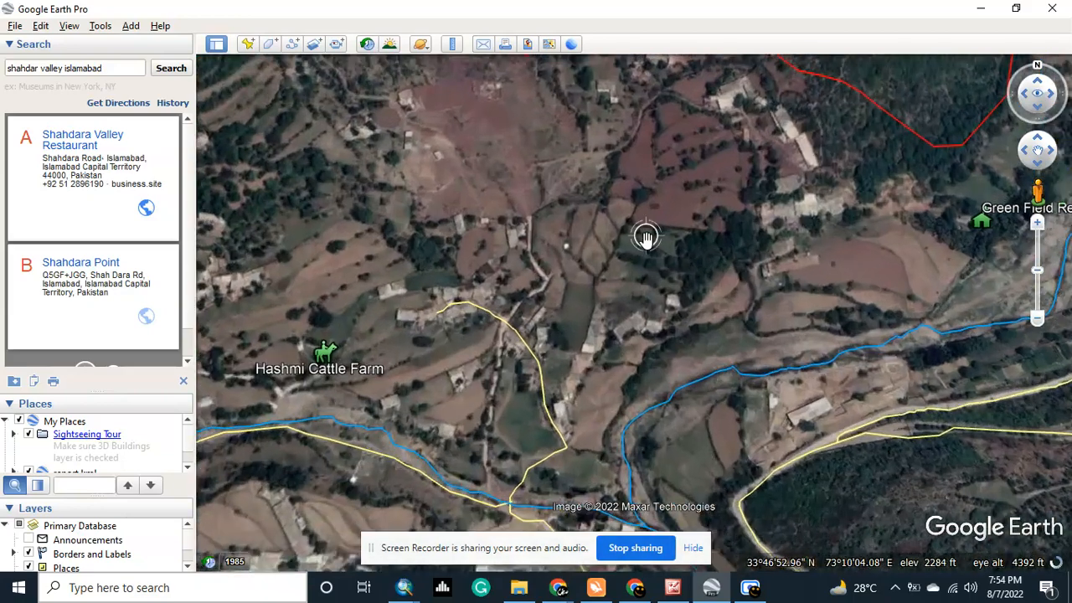
scroll(645, 240, "down", 2)
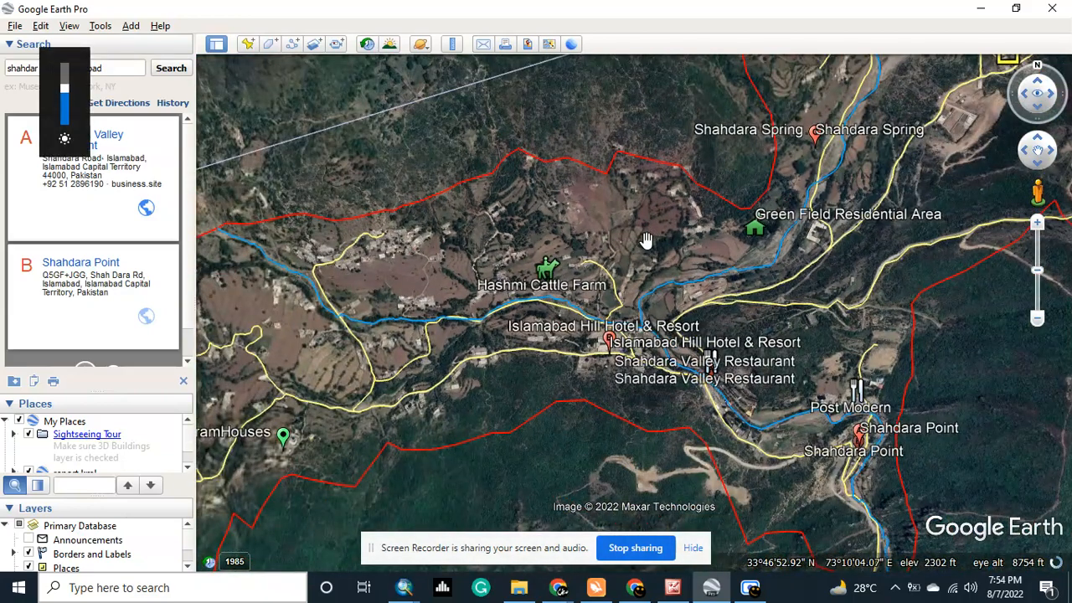
scroll(645, 241, "down", 3)
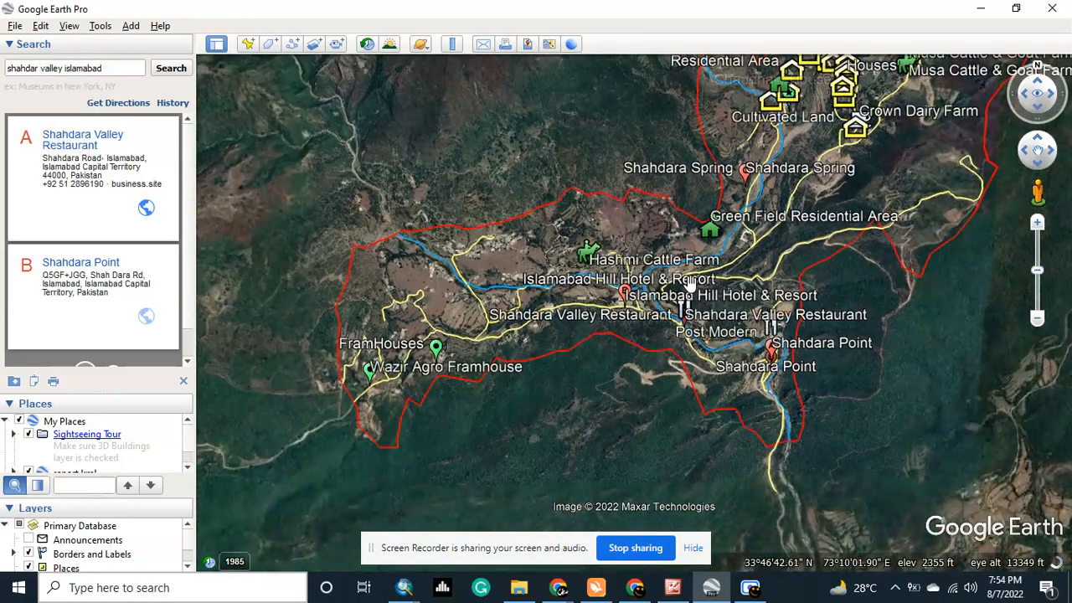
scroll(622, 231, "down", 2)
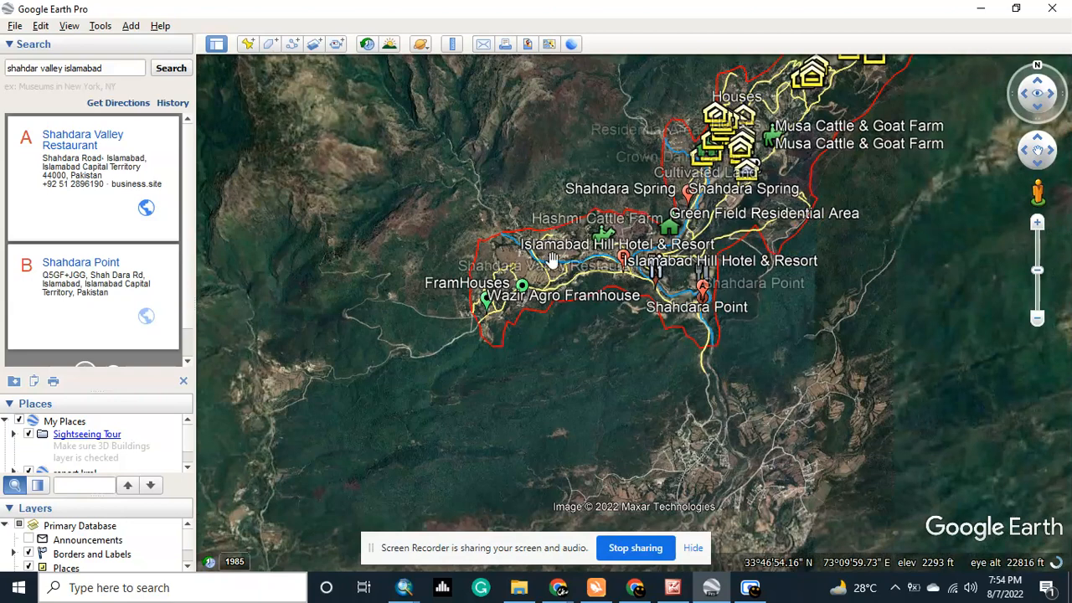
left_click(189, 472)
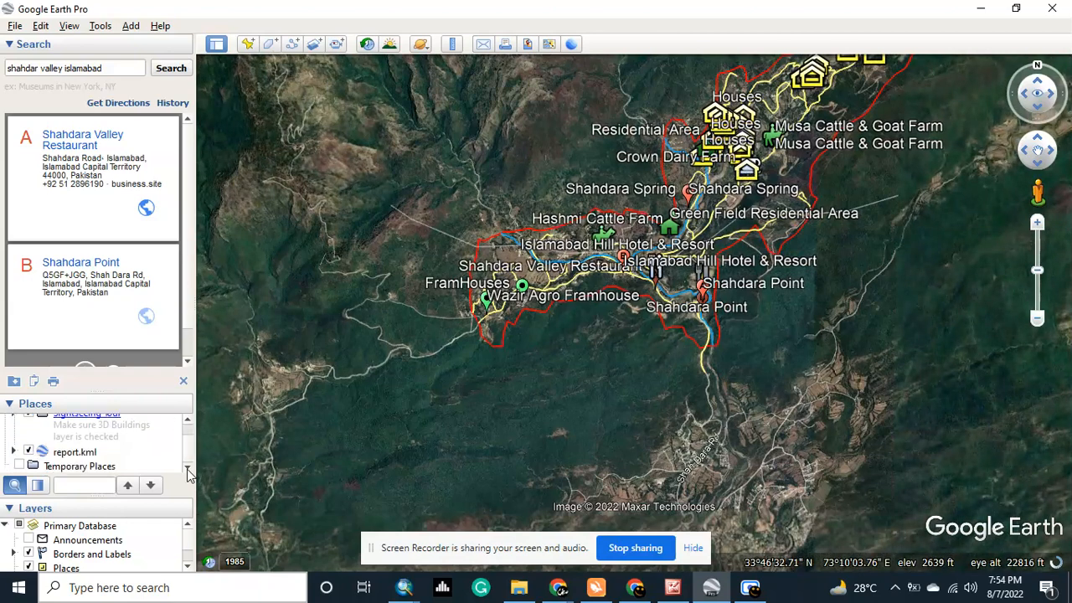
left_click(189, 422)
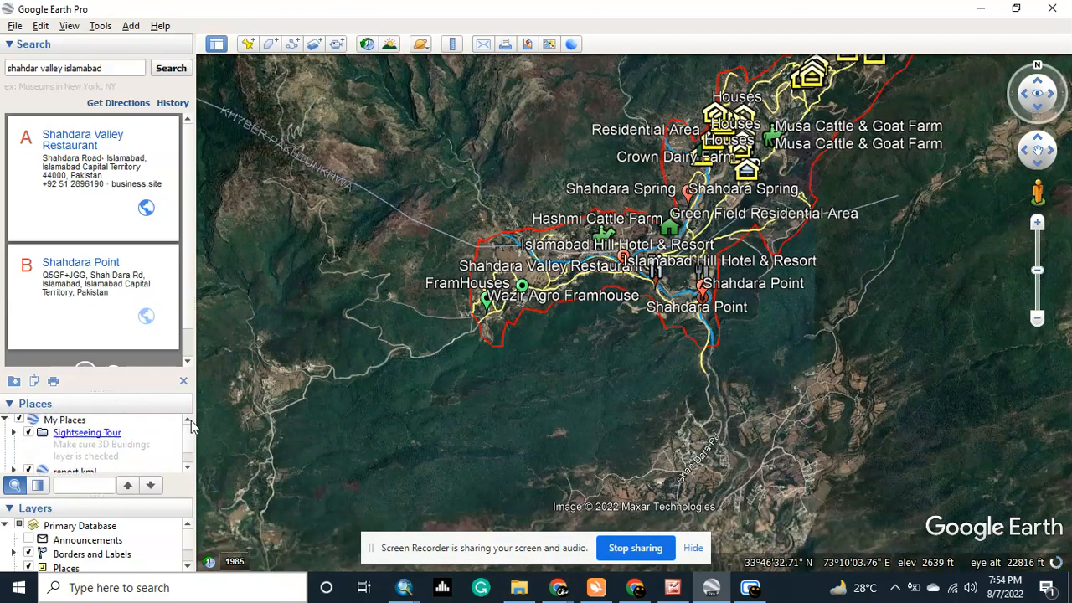
left_click(189, 468)
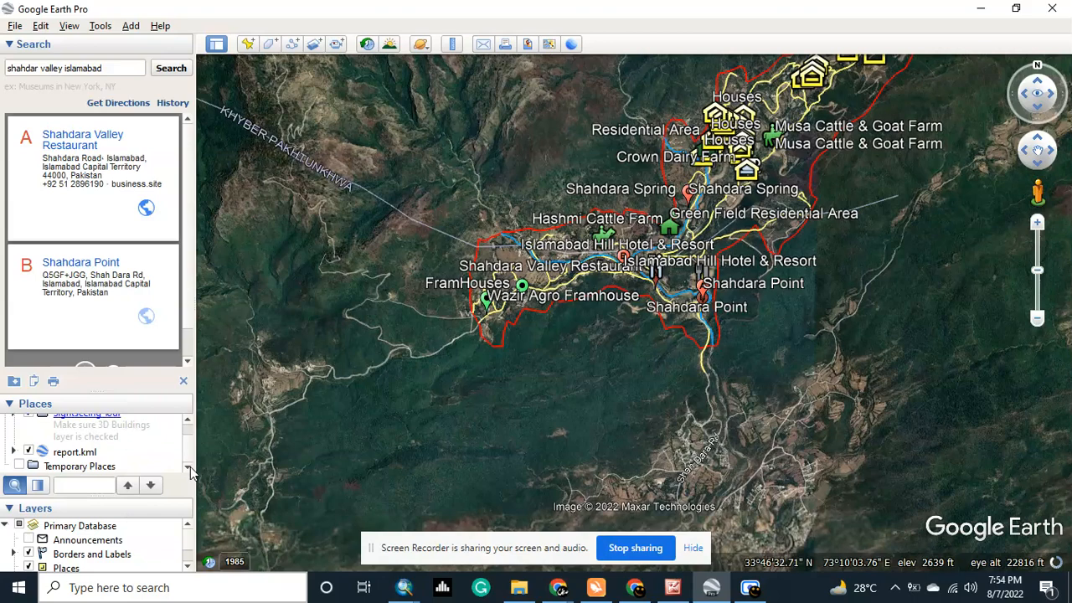
right_click(84, 452)
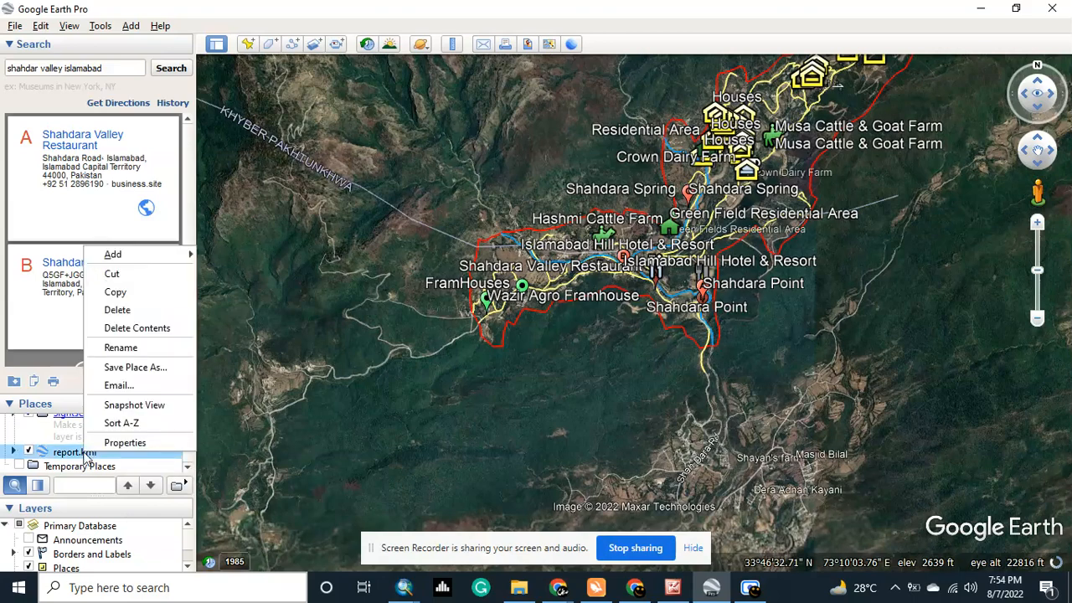
left_click(118, 310)
left_click(628, 309)
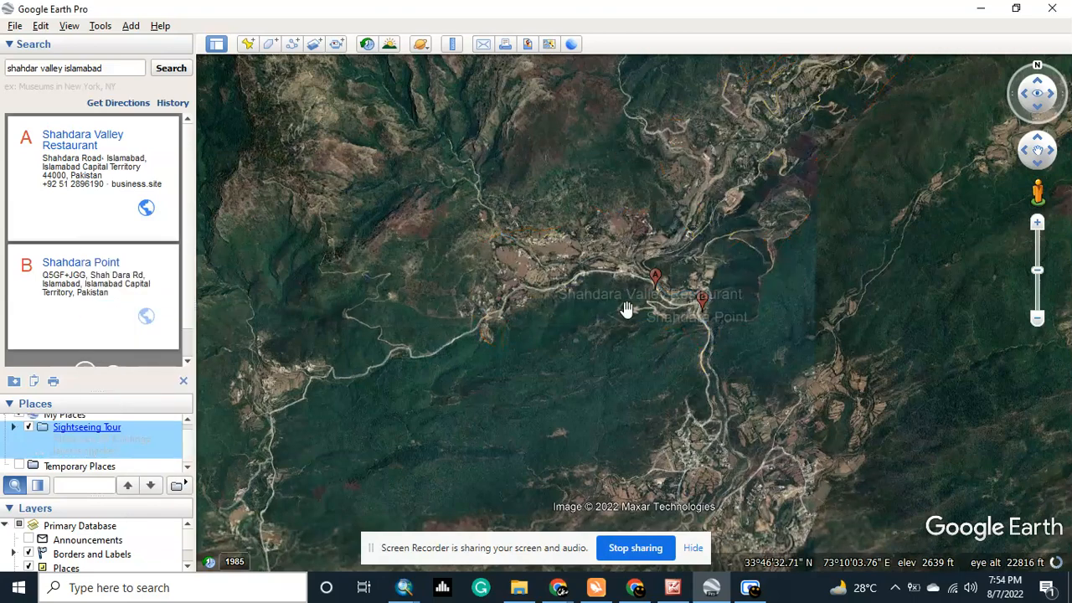
Examine the valley's extent from Shahdara Valley Restaurant and Shahdara Point north-east past Crown Dairy Farm to the Korang River tributary.
left_click_drag(781, 234, 706, 330)
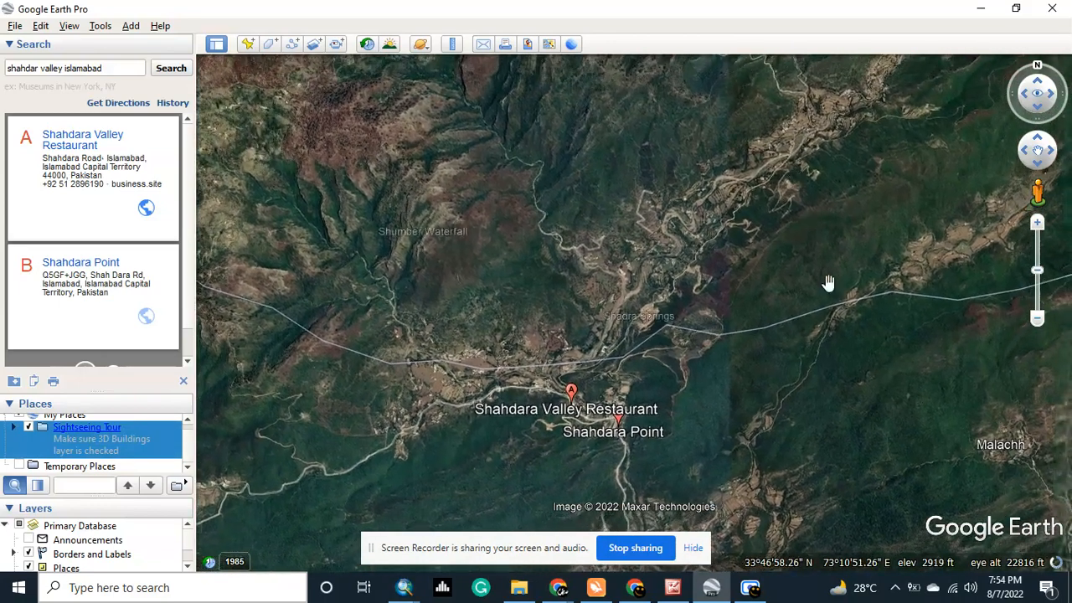
left_click_drag(664, 381, 631, 370)
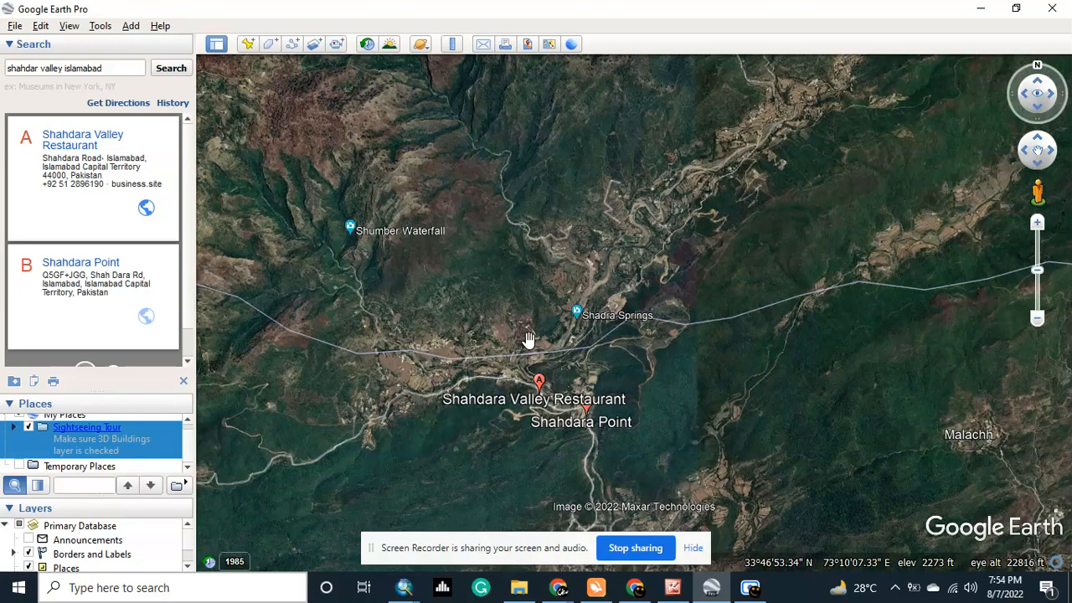
left_click_drag(645, 235, 651, 246)
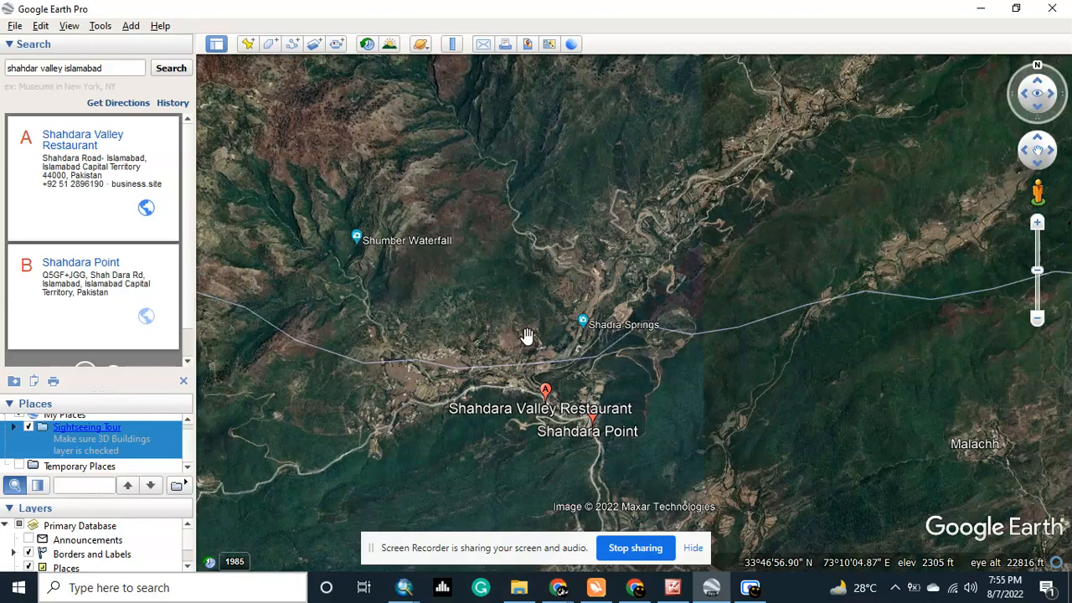
mouse_move(545, 313)
left_mouse_down()
mouse_move(551, 291)
mouse_move(543, 319)
left_mouse_up()
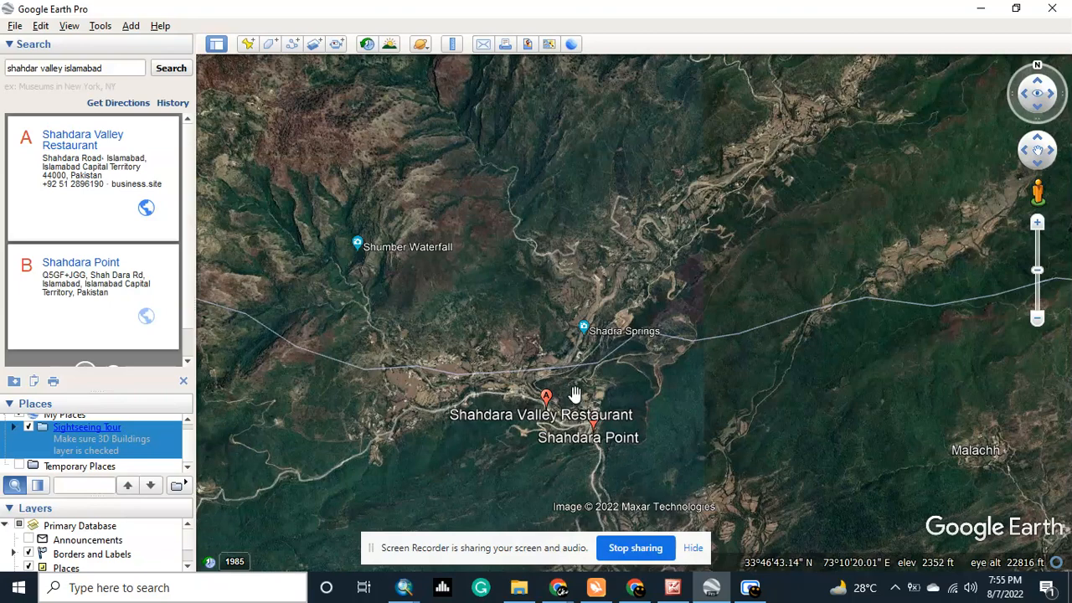
left_click_drag(627, 471, 659, 455)
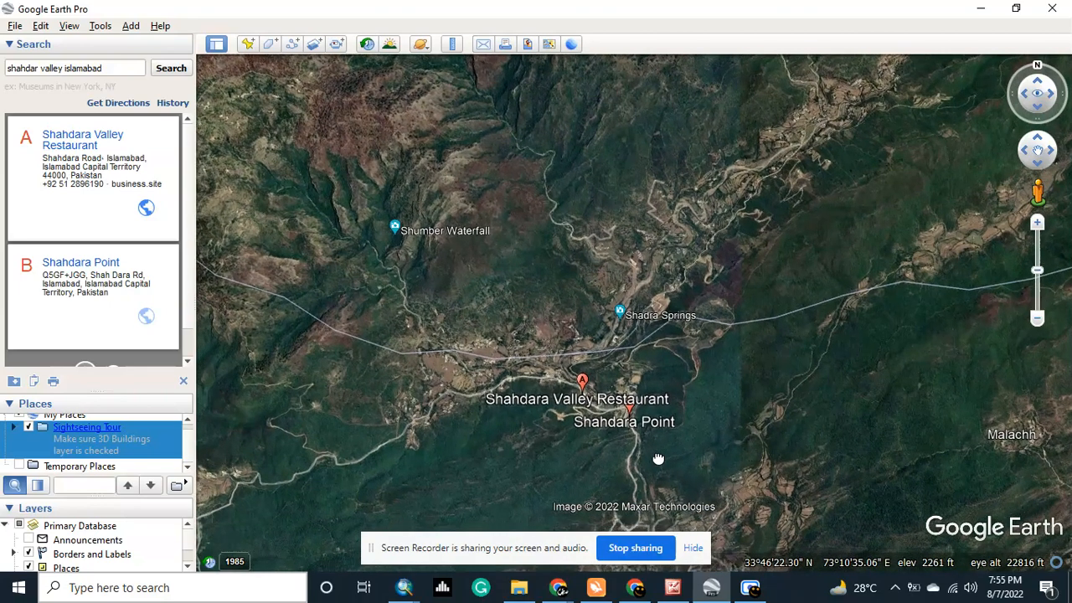
double_click(598, 425)
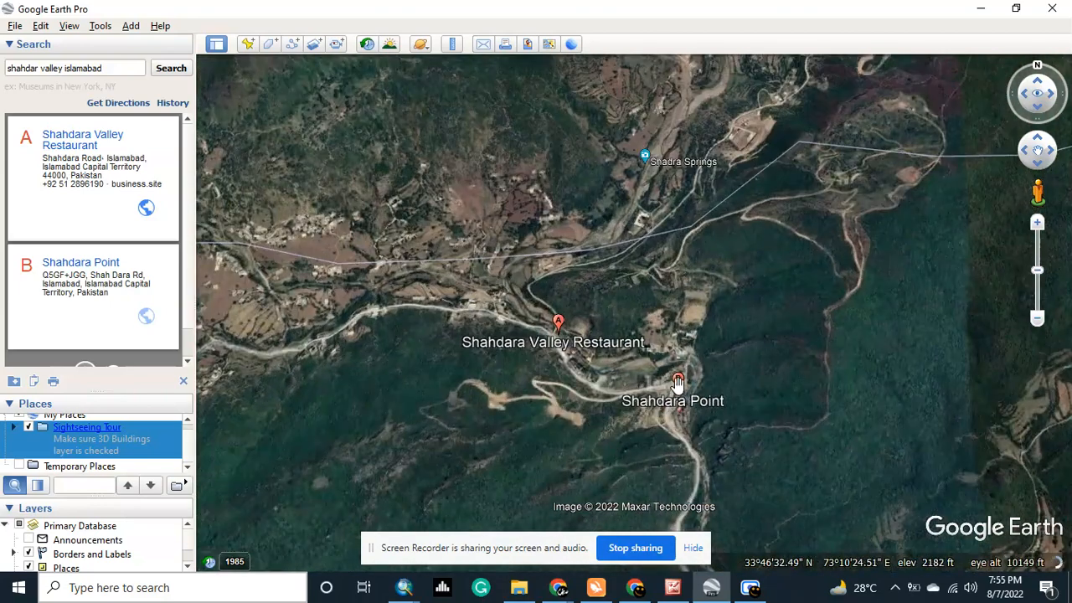
double_click(521, 323)
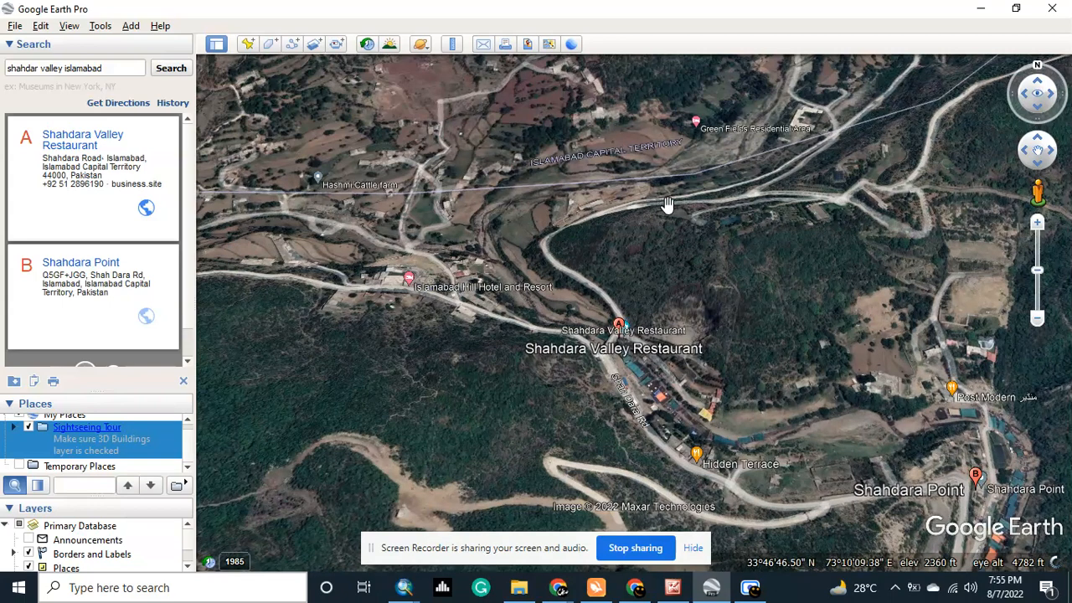
left_click_drag(785, 194, 658, 253)
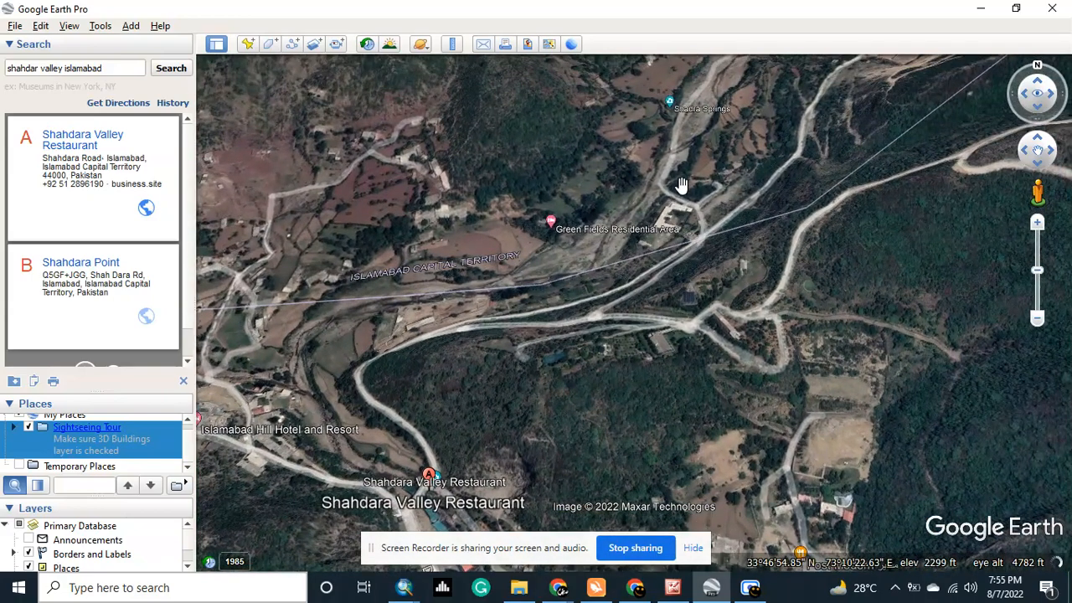
left_click_drag(739, 227, 655, 329)
left_click_drag(807, 190, 718, 344)
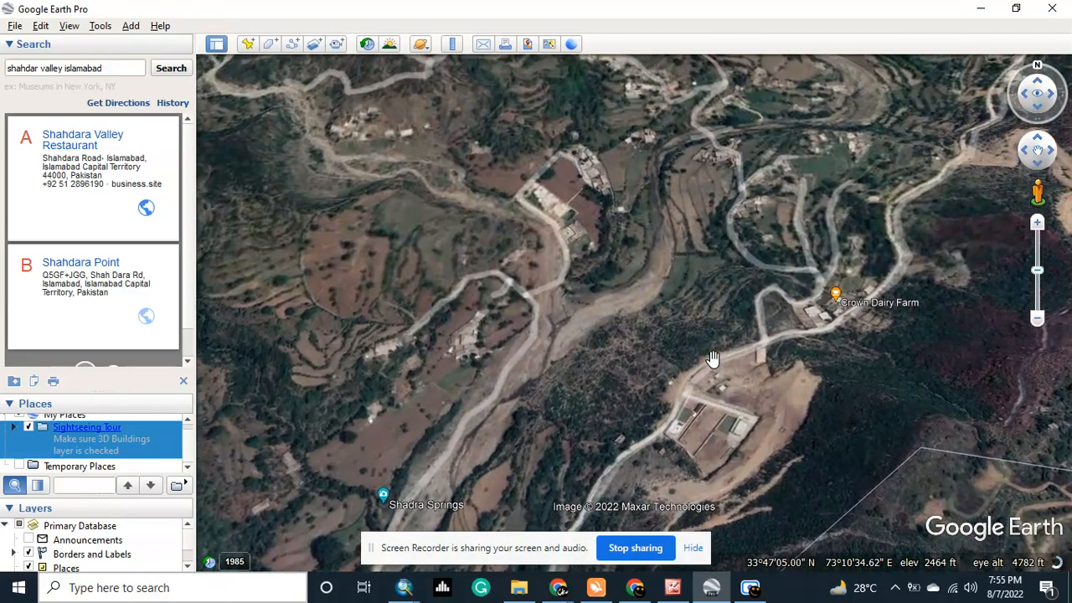
scroll(710, 356, "down", 3)
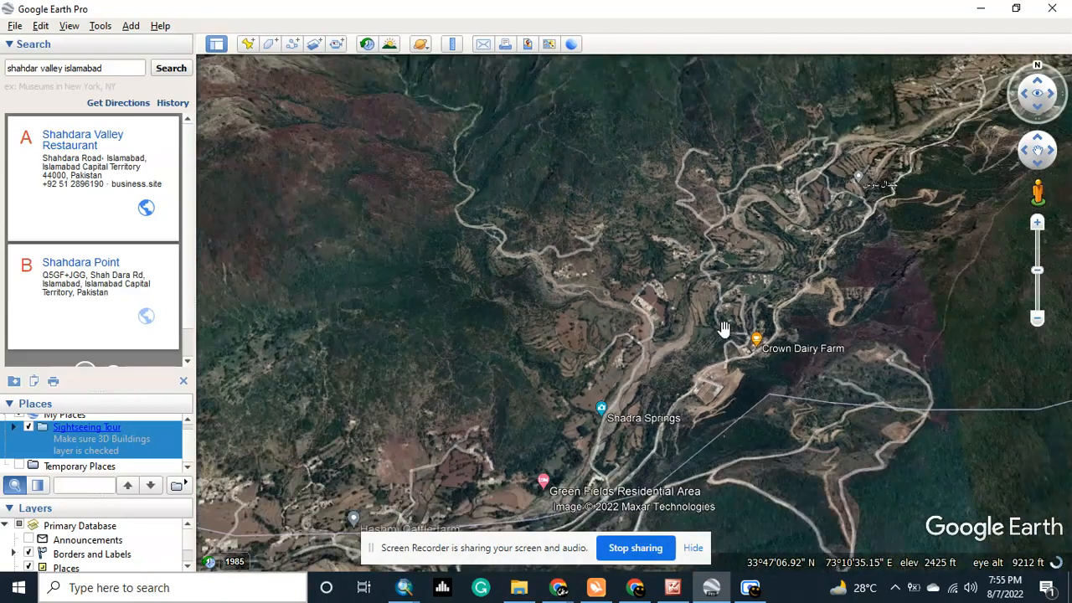
left_click_drag(501, 459, 517, 385)
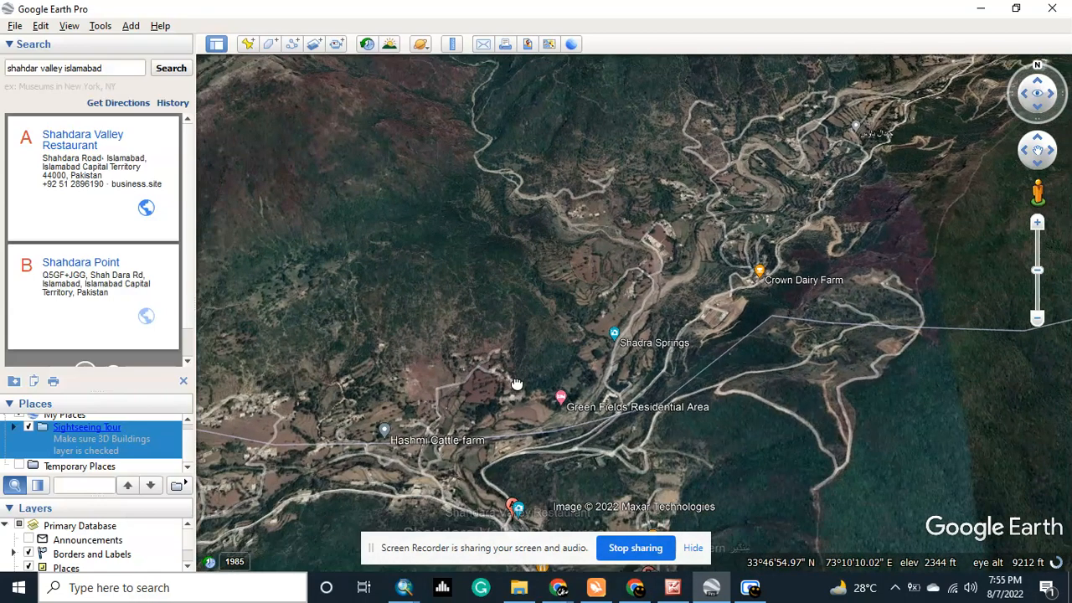
left_click_drag(896, 162, 758, 322)
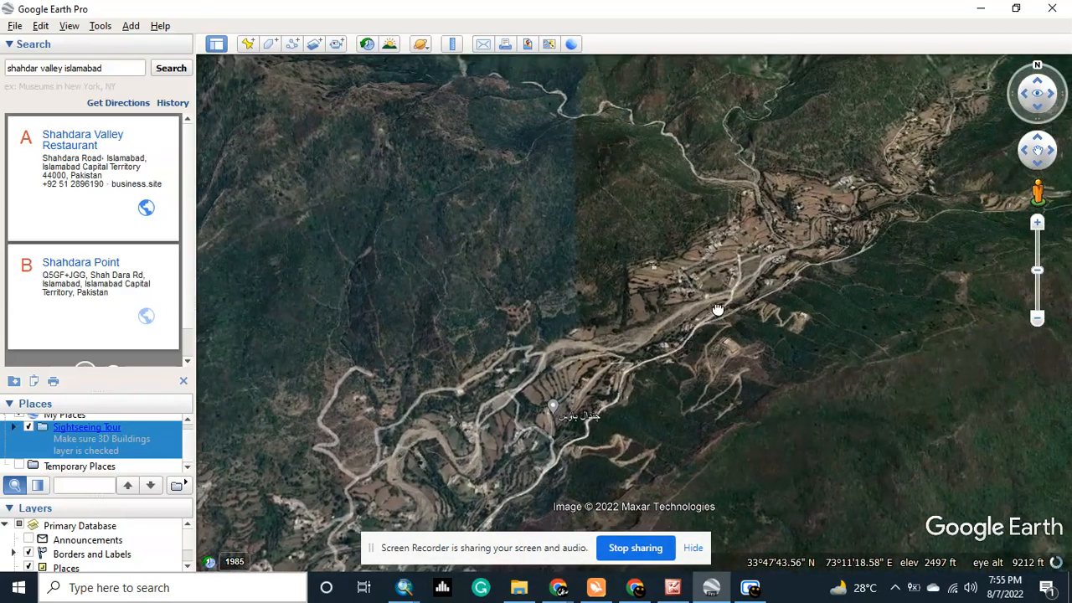
left_click_drag(795, 234, 702, 341)
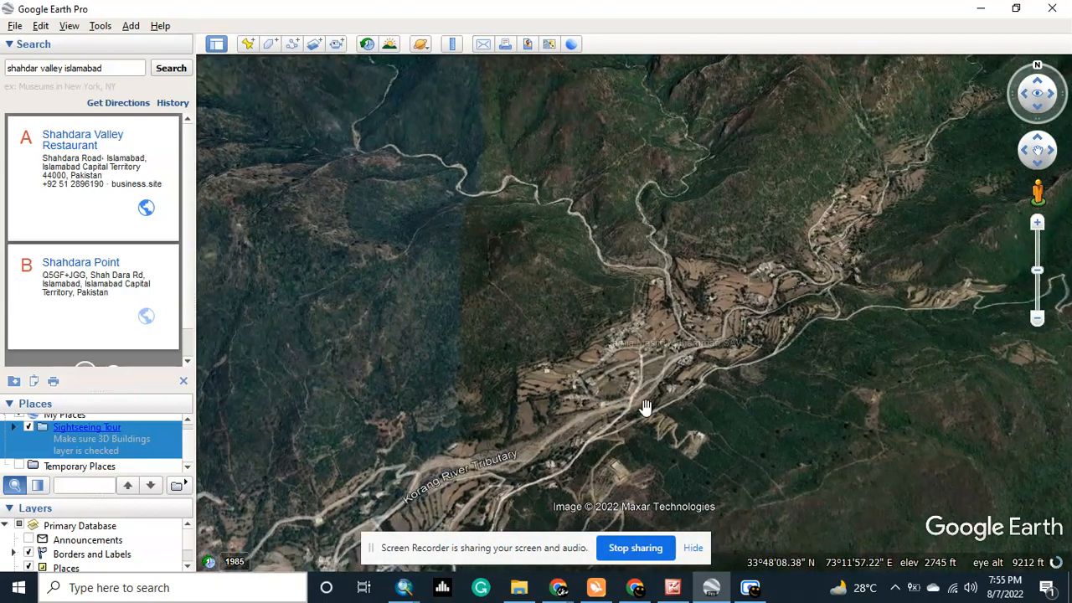
Examine the valley floor around Shadra Springs, Green Fields Residential Area, Crown Dairy Farm and west toward Shumber Waterfall.
left_click_drag(749, 259, 863, 71)
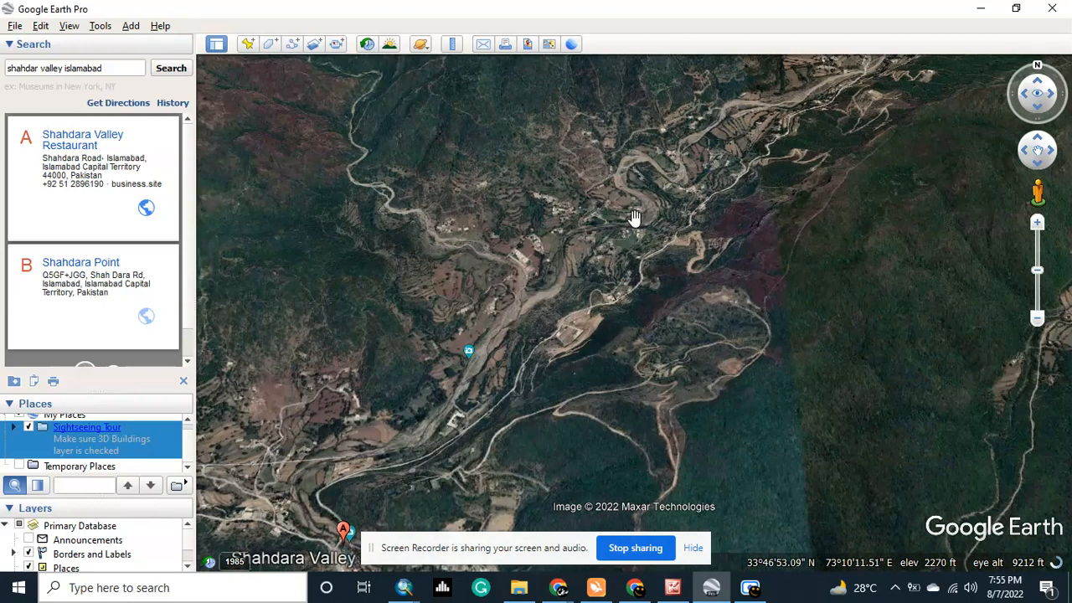
left_click_drag(579, 260, 728, 165)
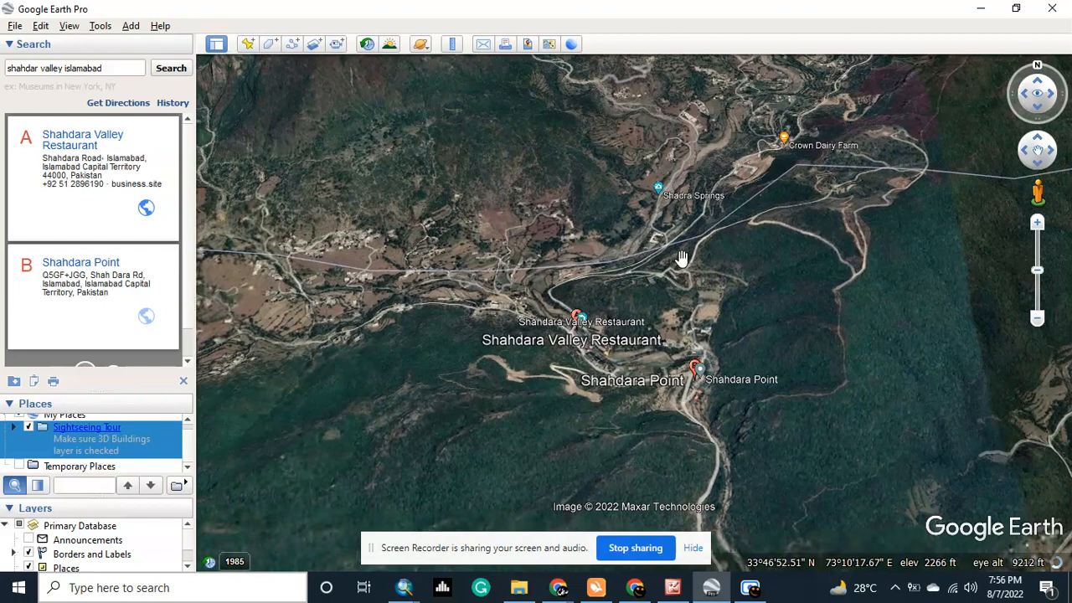
double_click(676, 249)
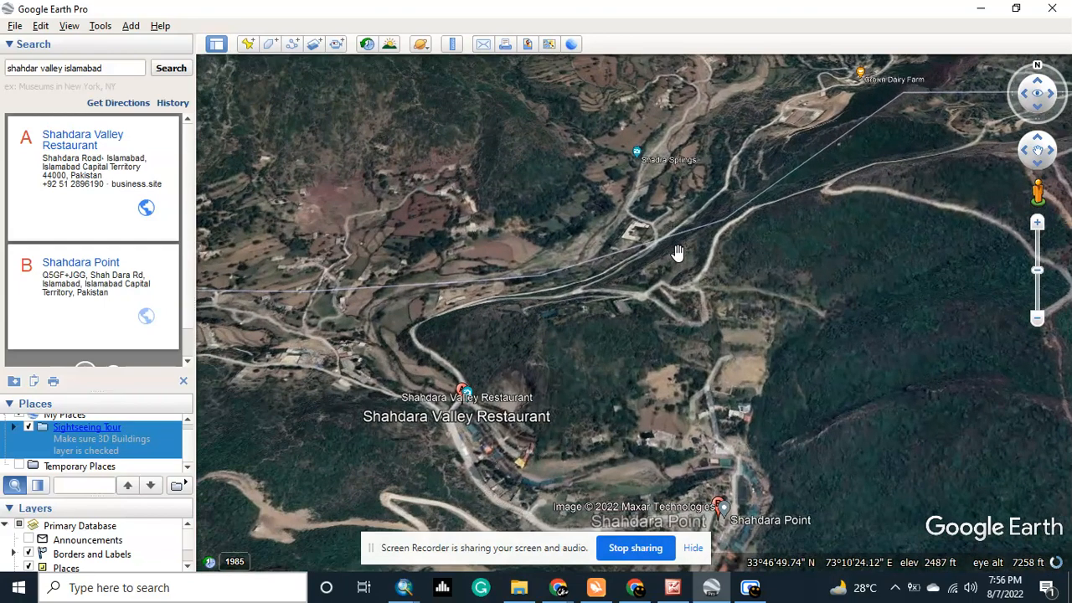
scroll(660, 227, "up", 2)
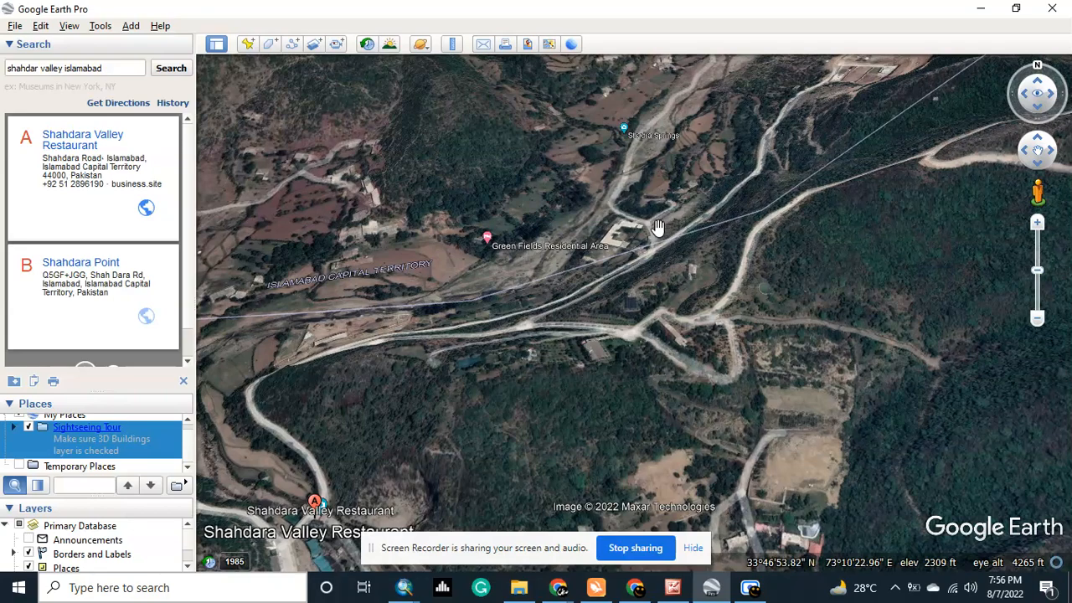
scroll(421, 303, "down", 2)
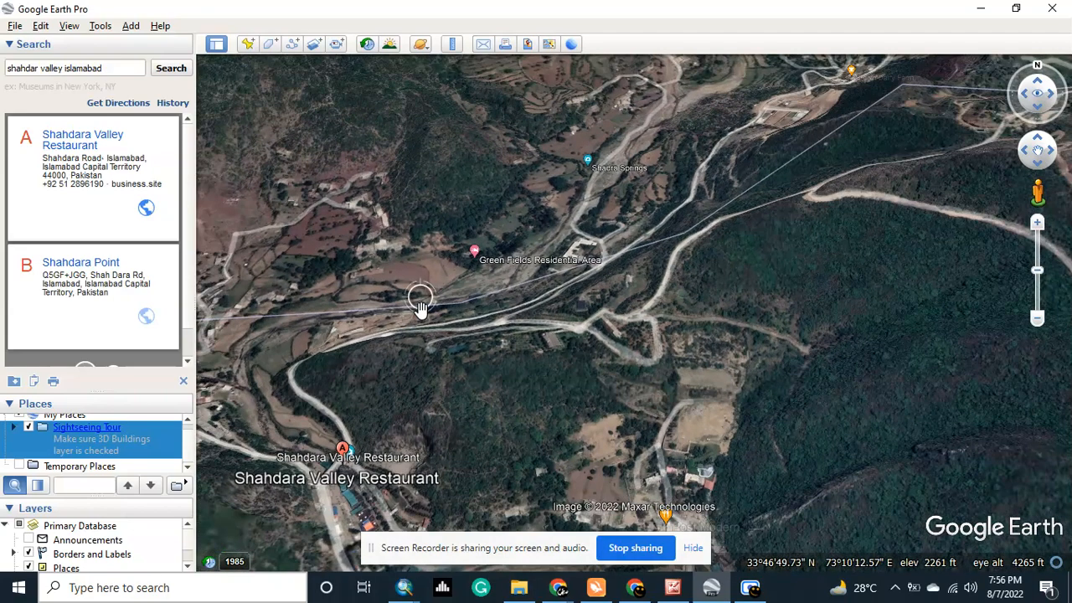
scroll(421, 304, "down", 3)
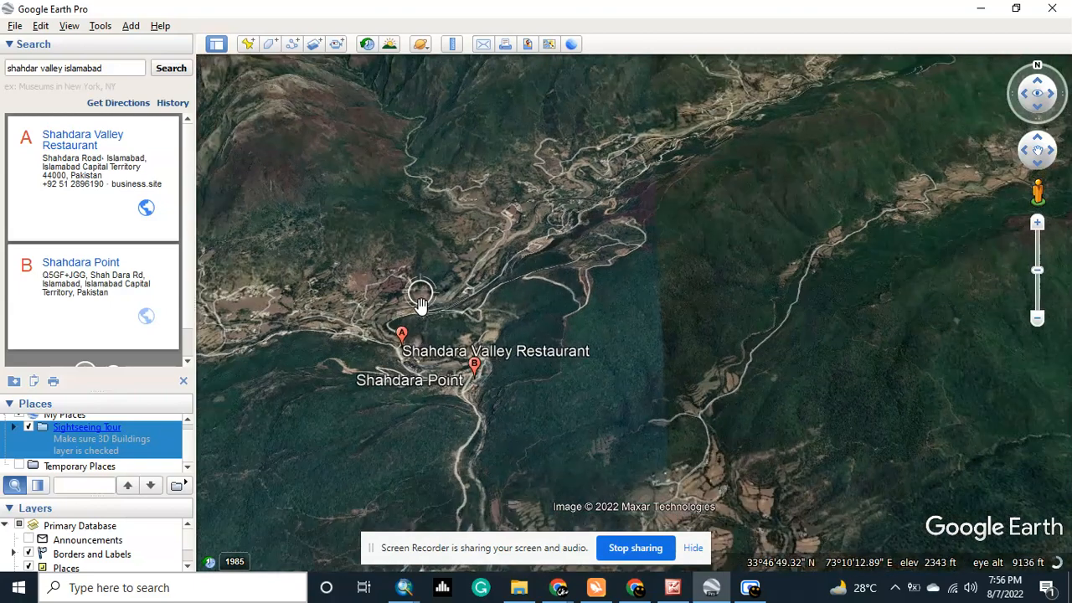
left_click_drag(472, 229, 608, 228)
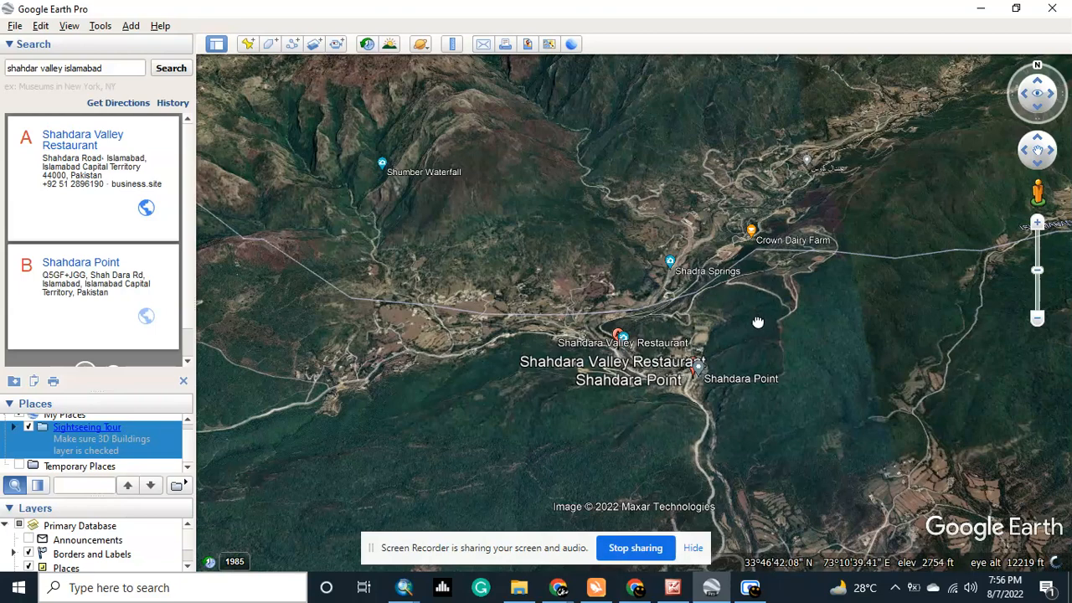
left_click_drag(756, 319, 756, 340)
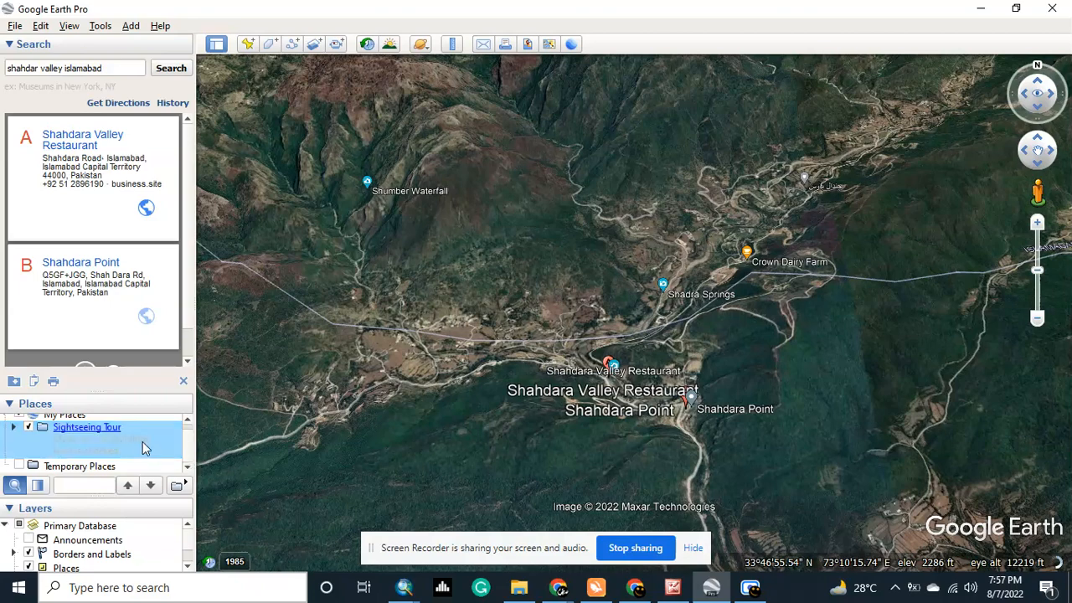
scroll(125, 438, "up", 1)
left_click(22, 406)
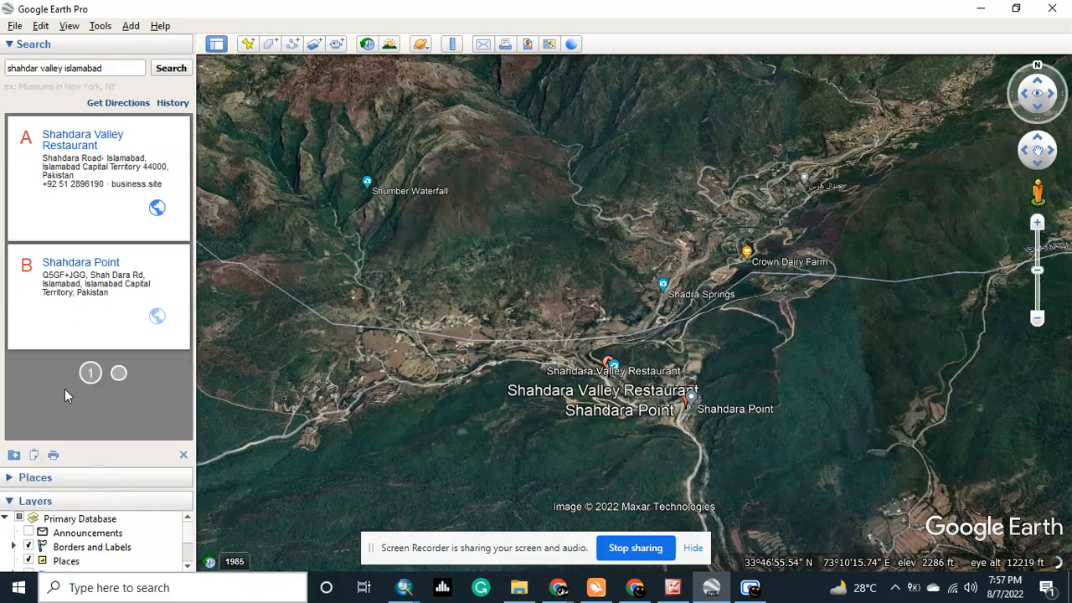
left_click(43, 482)
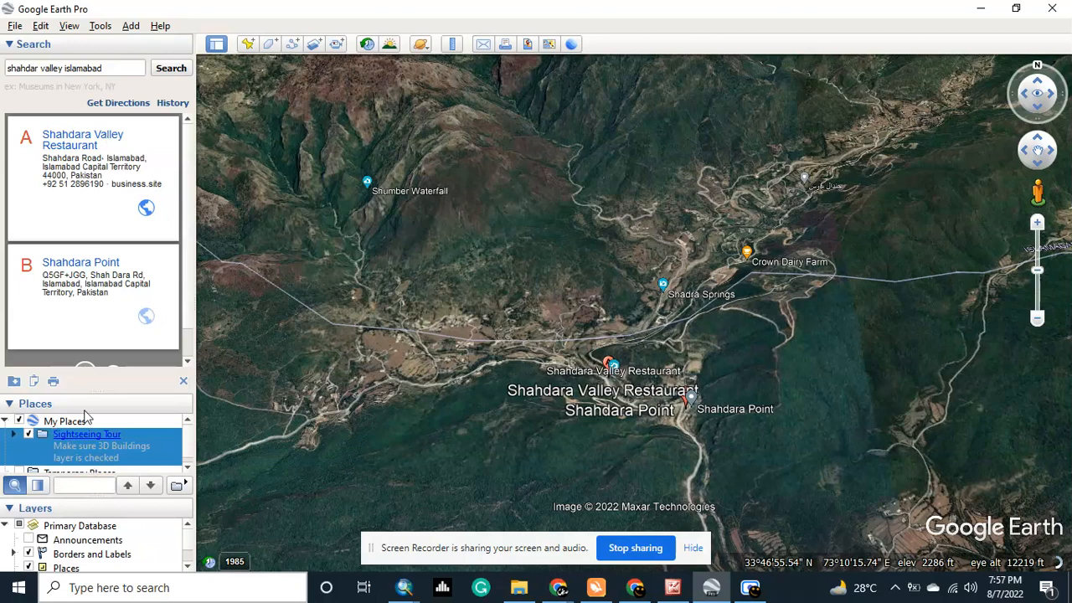
Turn on Temporary Places and add a folder named "shahdara" to it.
scroll(87, 435, "down", 1)
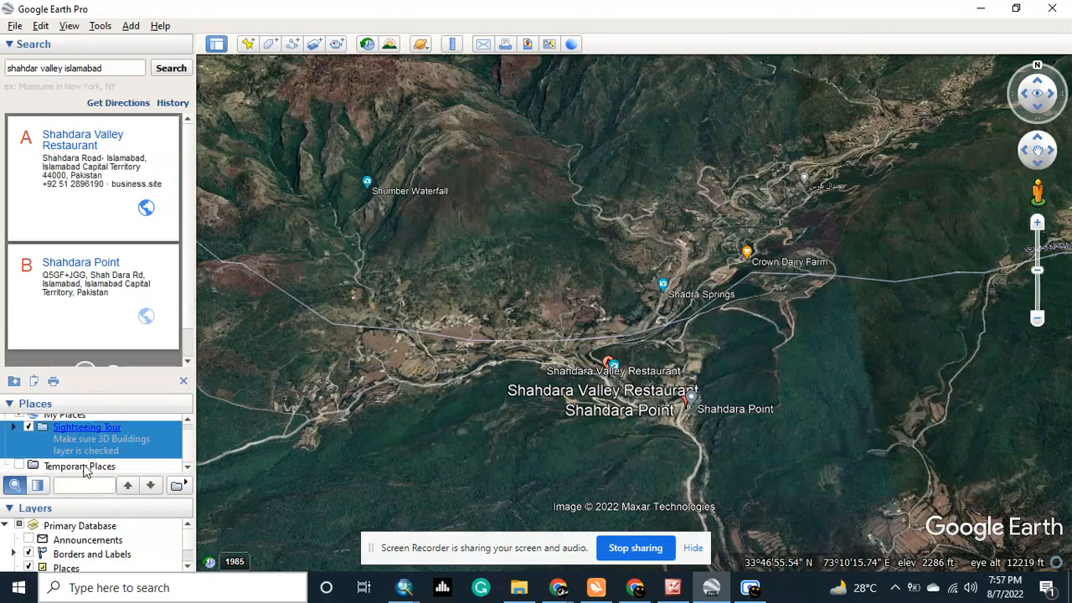
left_click(84, 468)
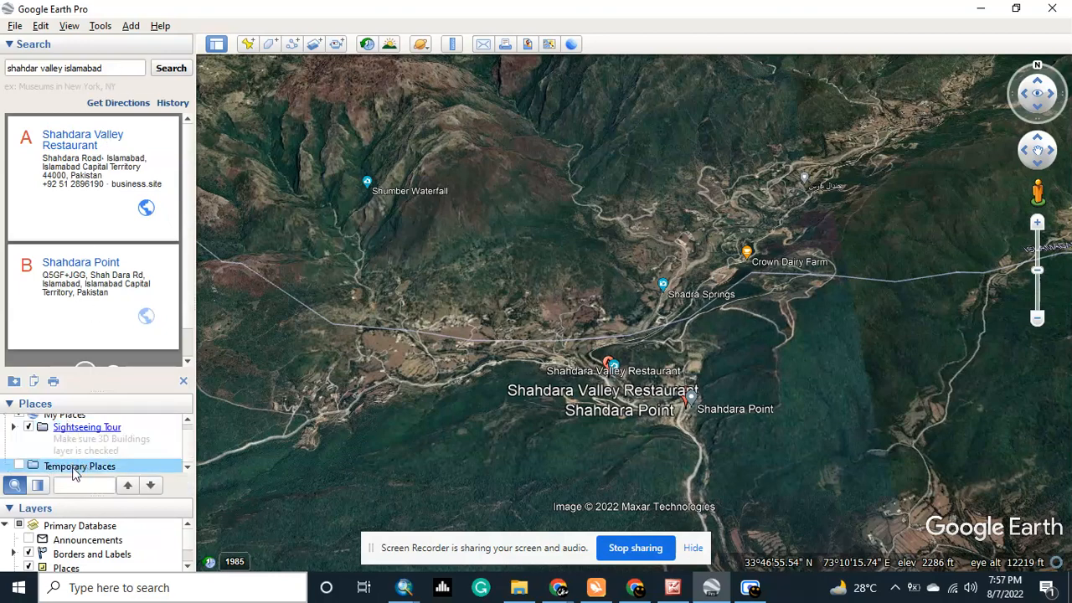
left_click(19, 466)
right_click(70, 474)
mouse_move(92, 485)
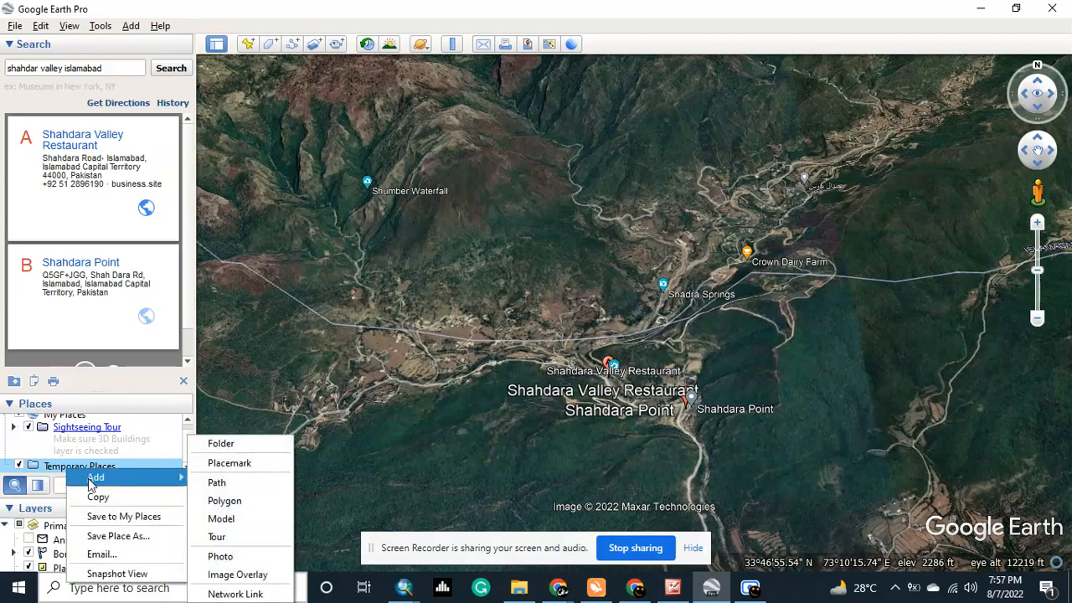
left_click(225, 450)
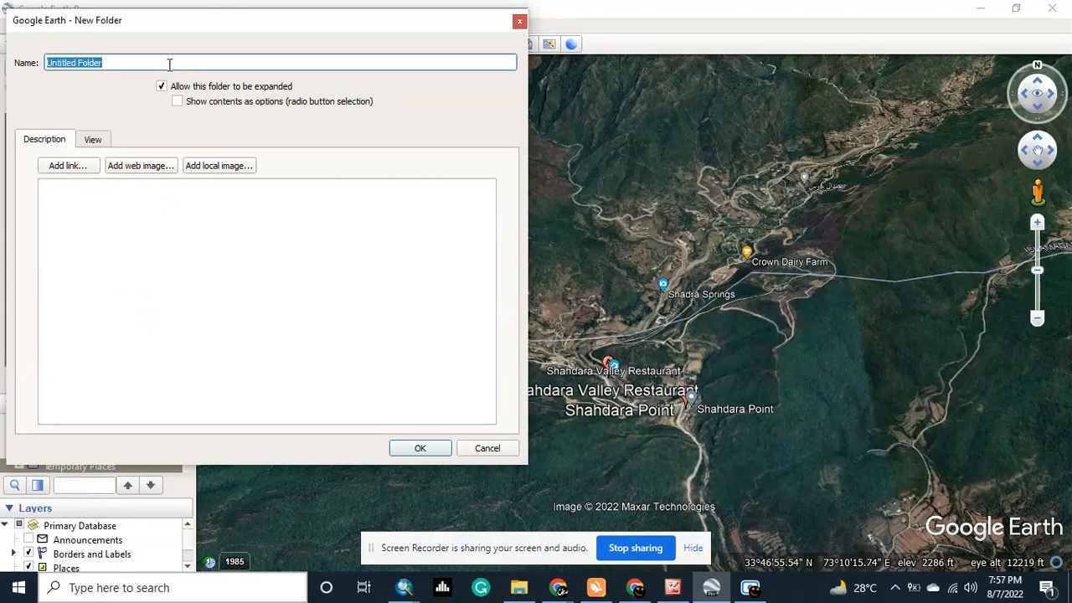
key("BackSpace")
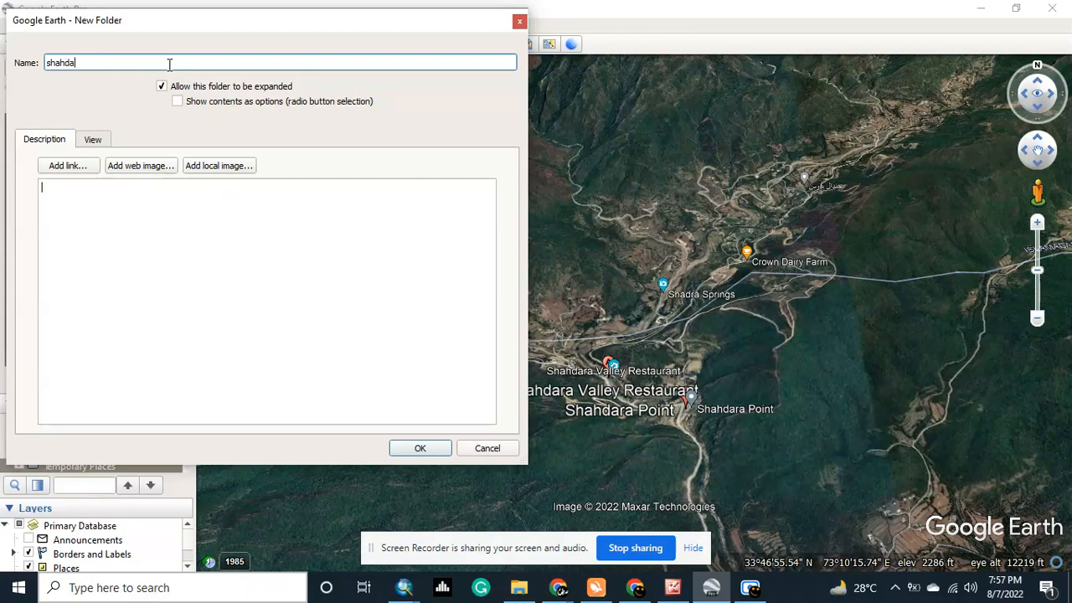
left_click(421, 448)
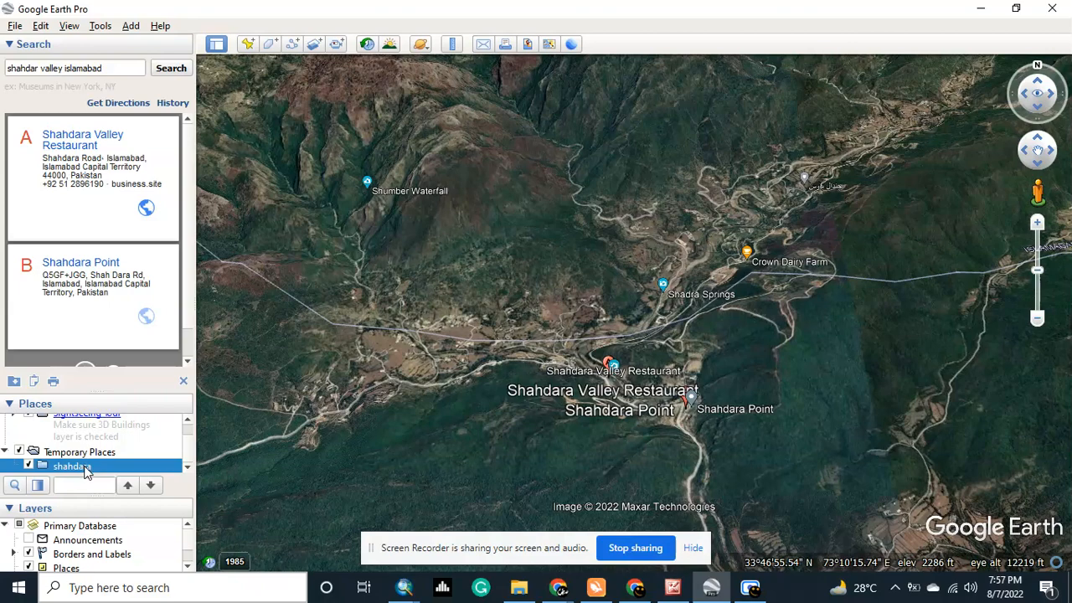
Start a new polygon inside the shahdara folder, dismiss the clamped polygons notice, and name the polygon "boundry".
right_click(84, 469)
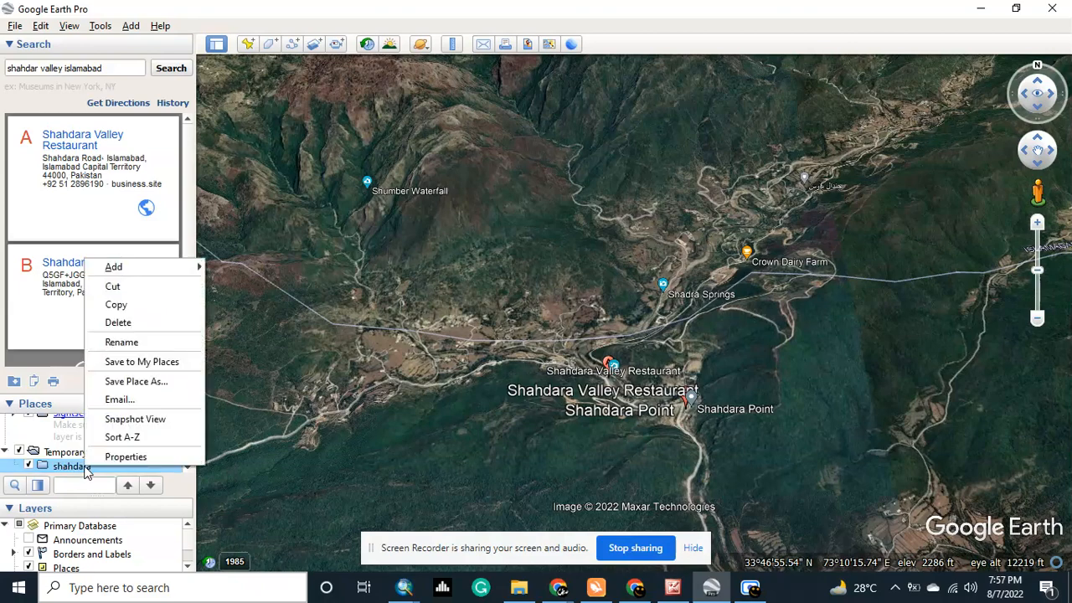
mouse_move(144, 270)
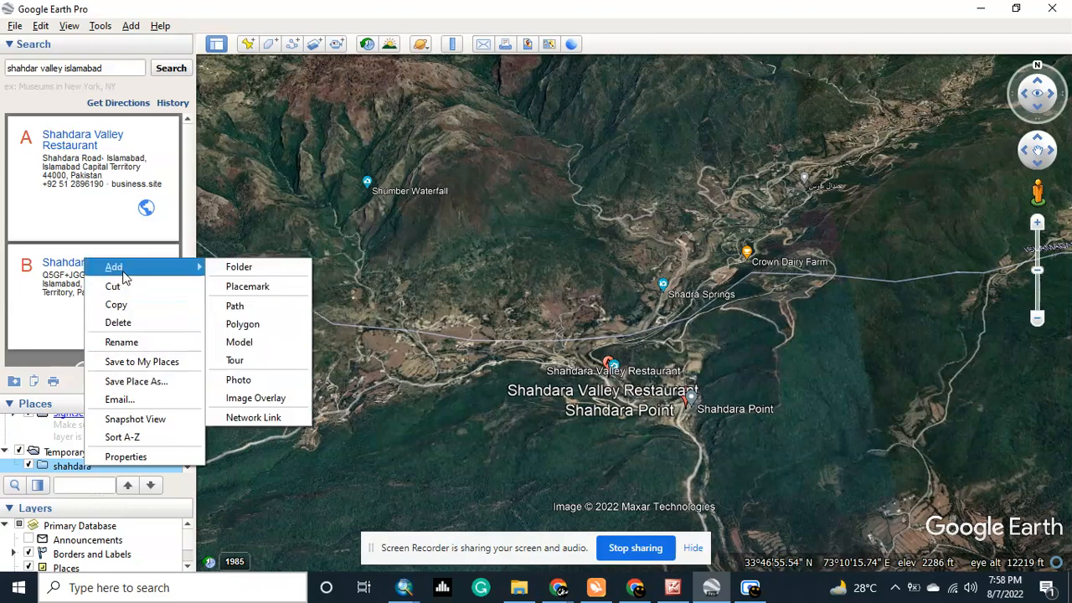
left_click(298, 326)
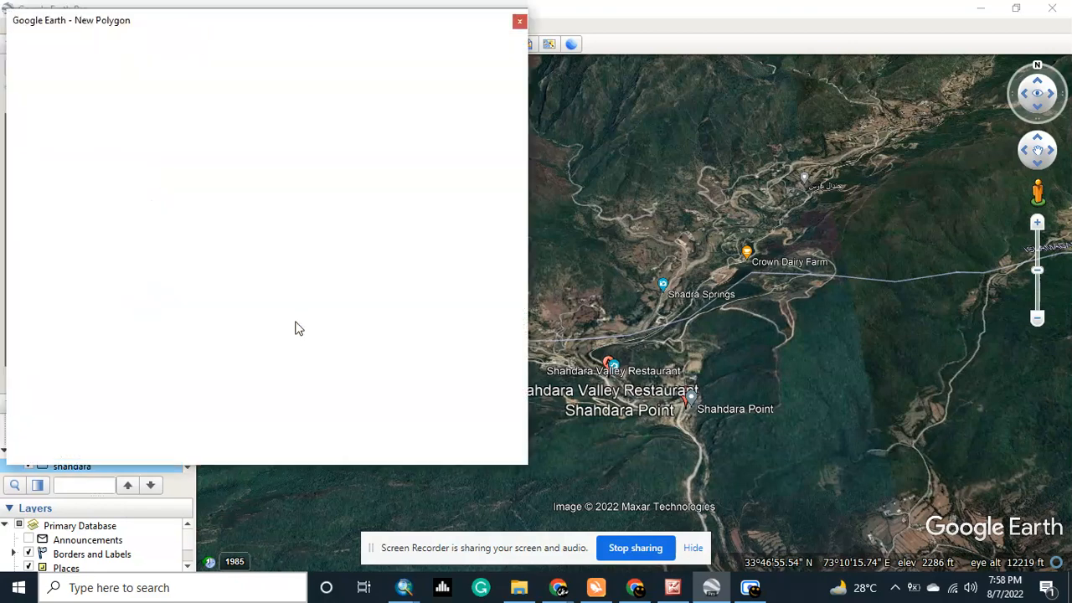
left_click(685, 335)
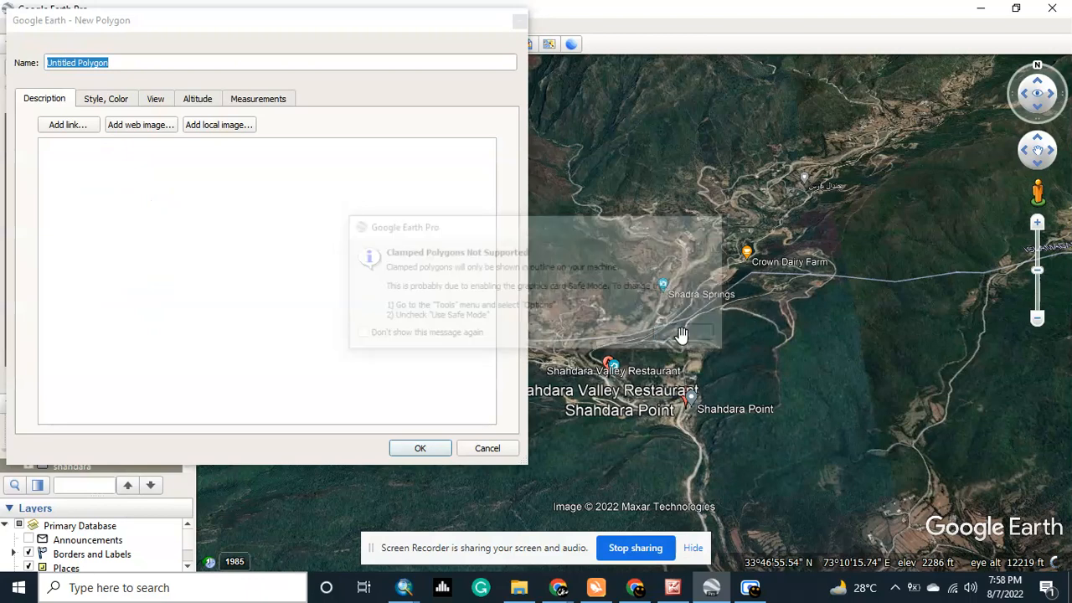
left_click(132, 60)
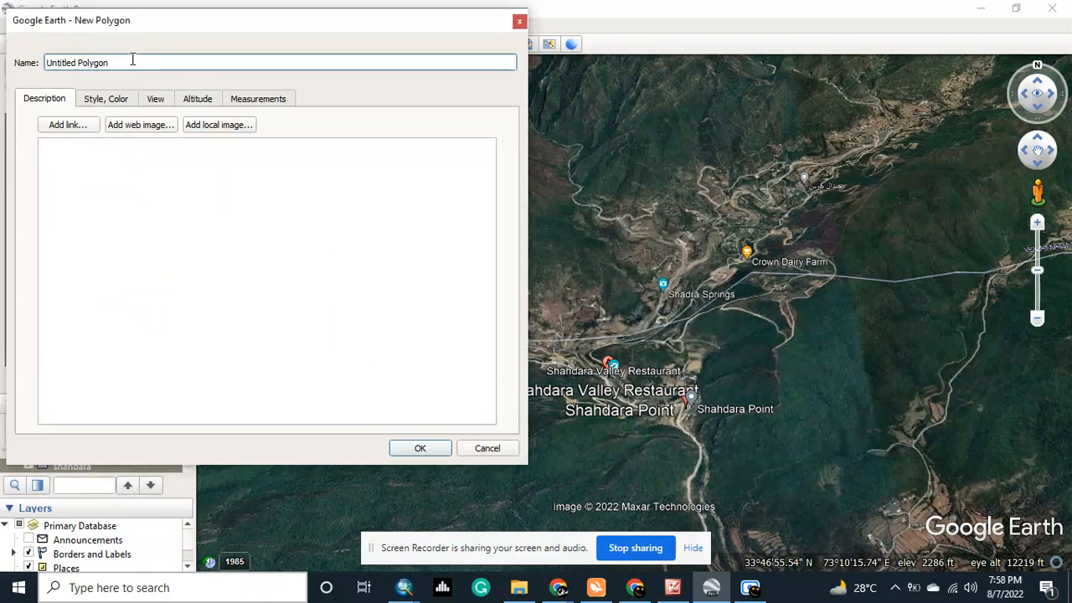
key("BackSpace")
key("BackSpace")
key("BackSpace")
key("BackSpace")
key("BackSpace")
key("BackSpace")
key("BackSpace")
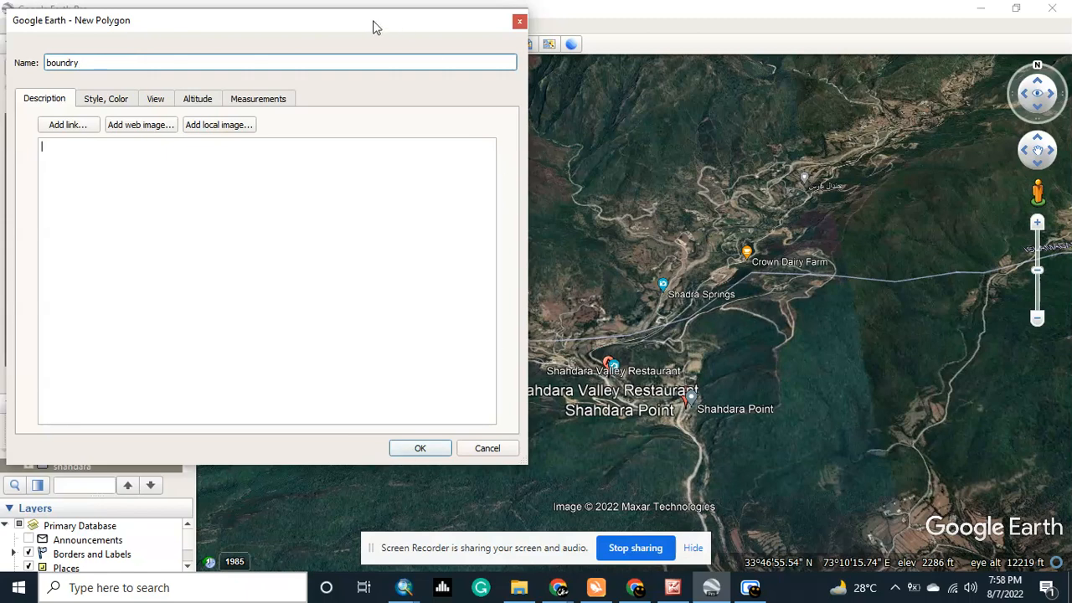
Move the polygon dialog off the imagery and trace the valley's eastern edge from just south of Shahdara Point north-east past Crown Dairy Farm.
left_click_drag(343, 27, 339, 25)
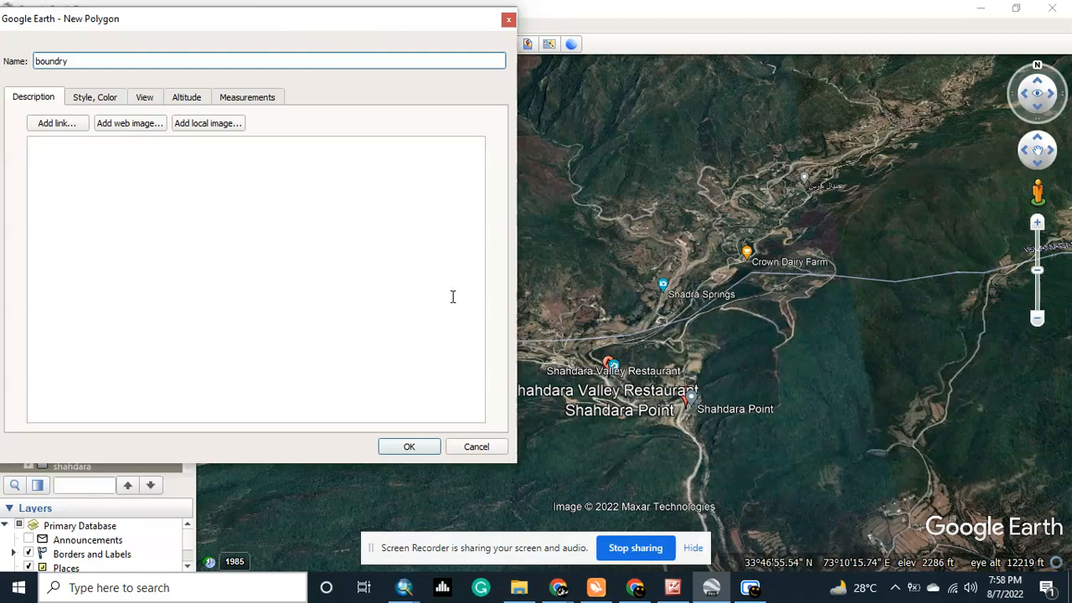
left_click_drag(445, 35, 96, 75)
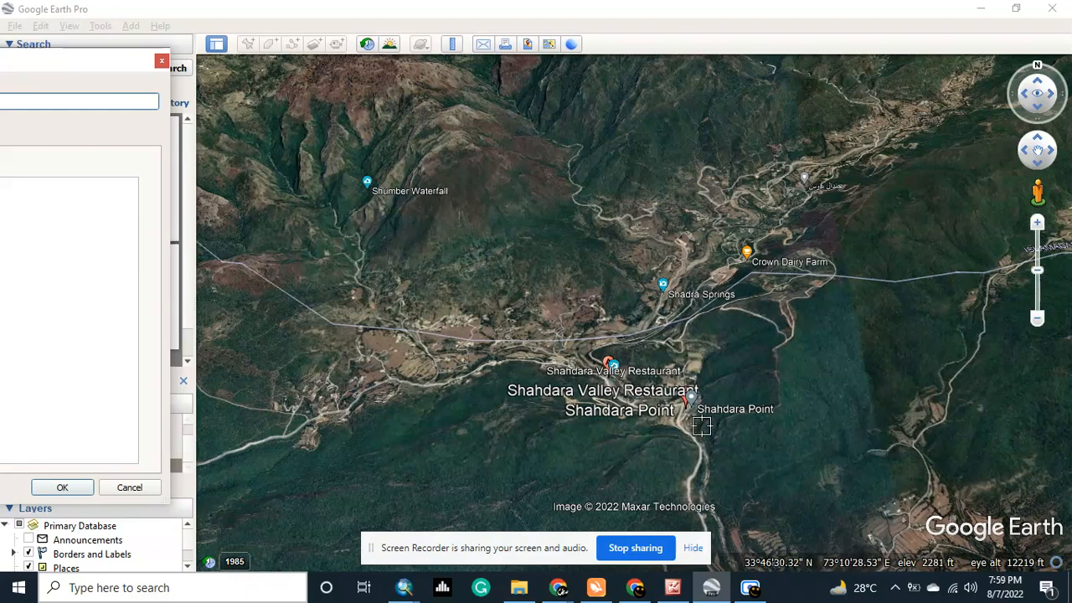
left_click(671, 450)
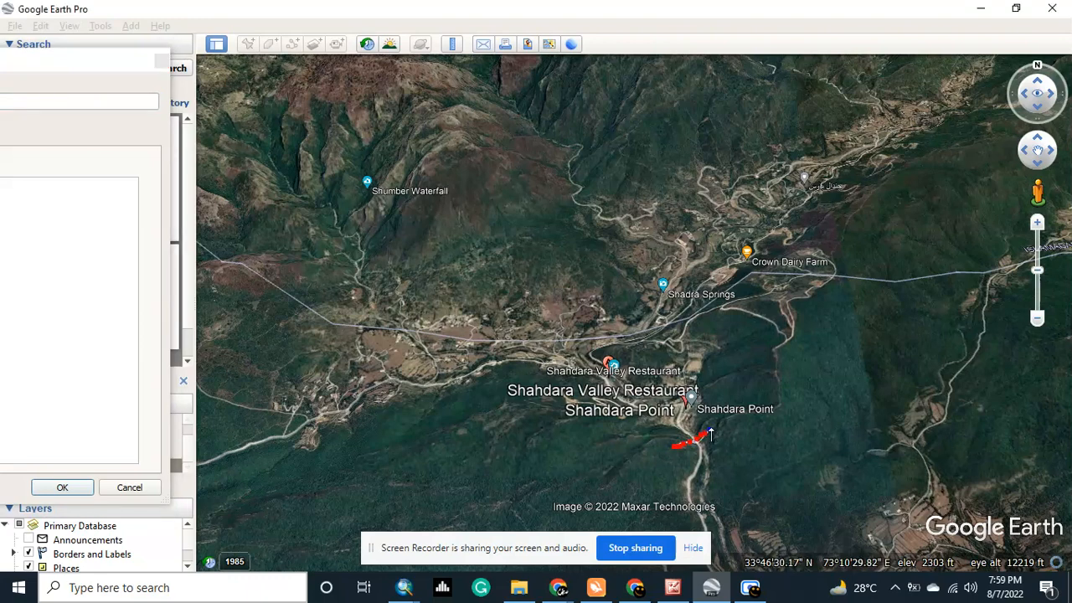
mouse_move(719, 386)
left_mouse_down()
mouse_move(719, 327)
mouse_move(806, 335)
mouse_move(842, 251)
mouse_move(827, 228)
mouse_move(987, 89)
left_mouse_up()
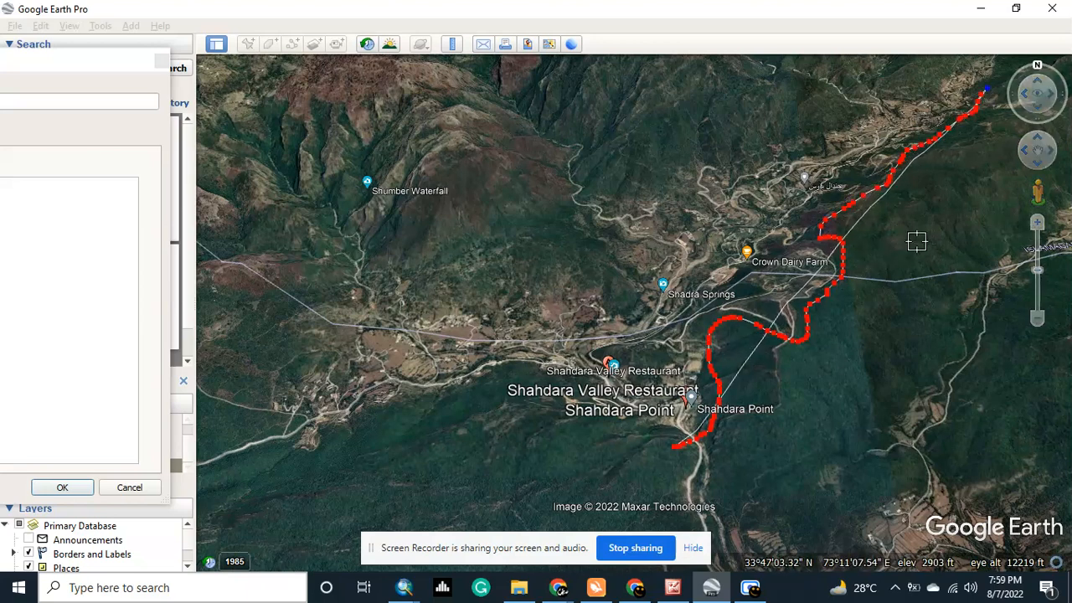
Continue the boundary around the valley's north-eastern tip and back south-west along the slope above Jamia Masjid Muhammad SAW.
left_click(1040, 158)
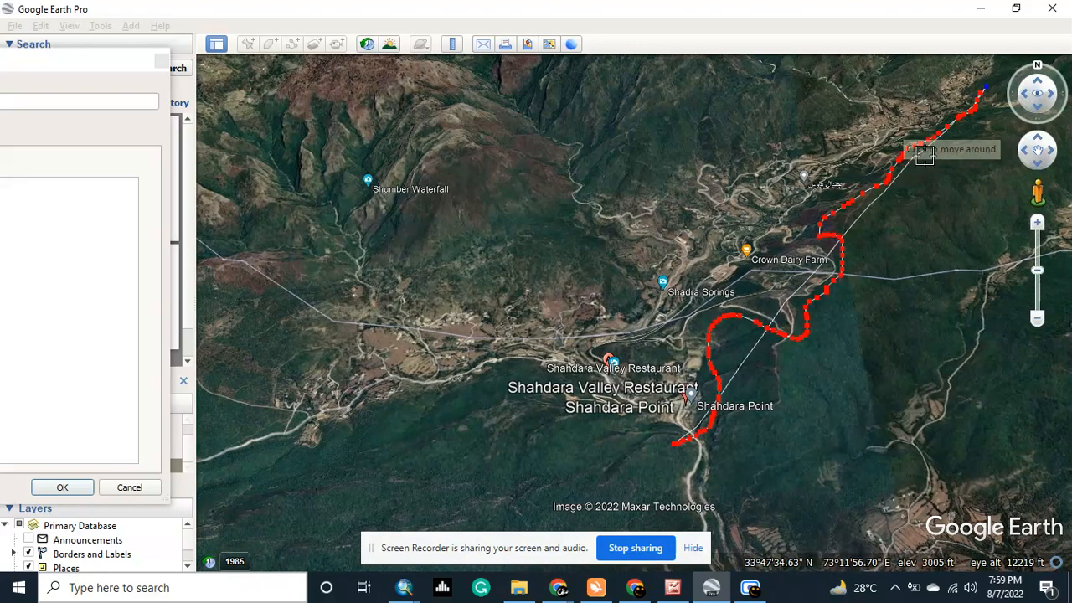
key("Up")
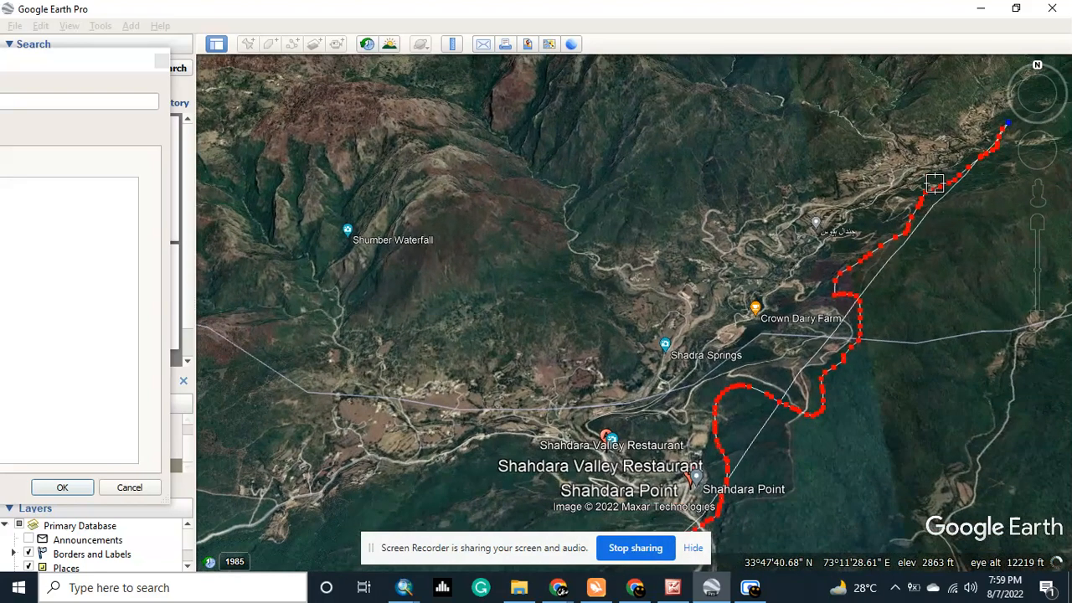
key("Right")
key("Up")
key("Up")
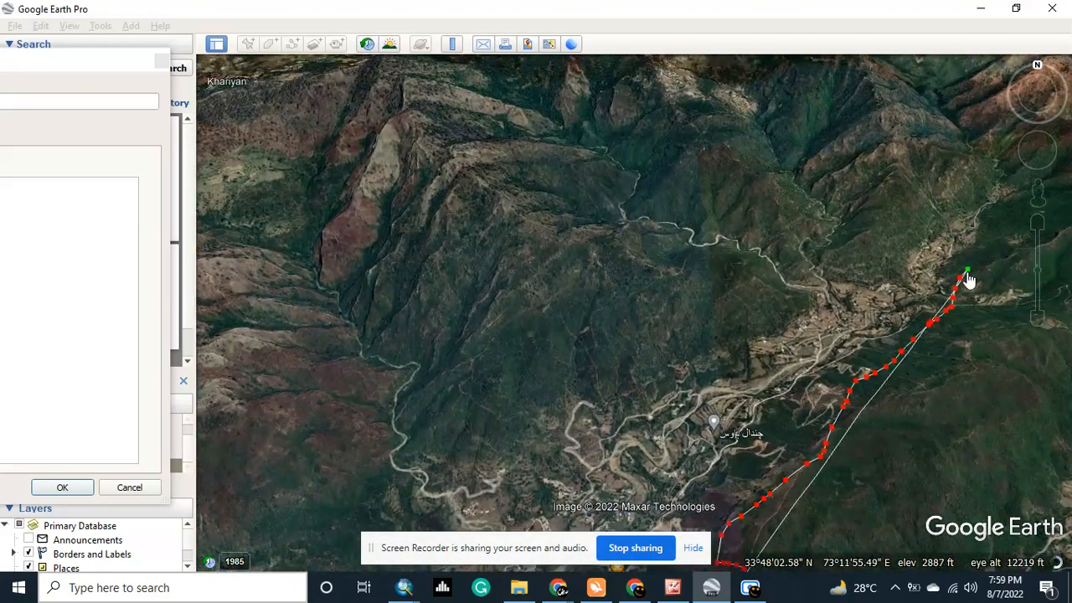
left_click_drag(968, 270, 604, 417)
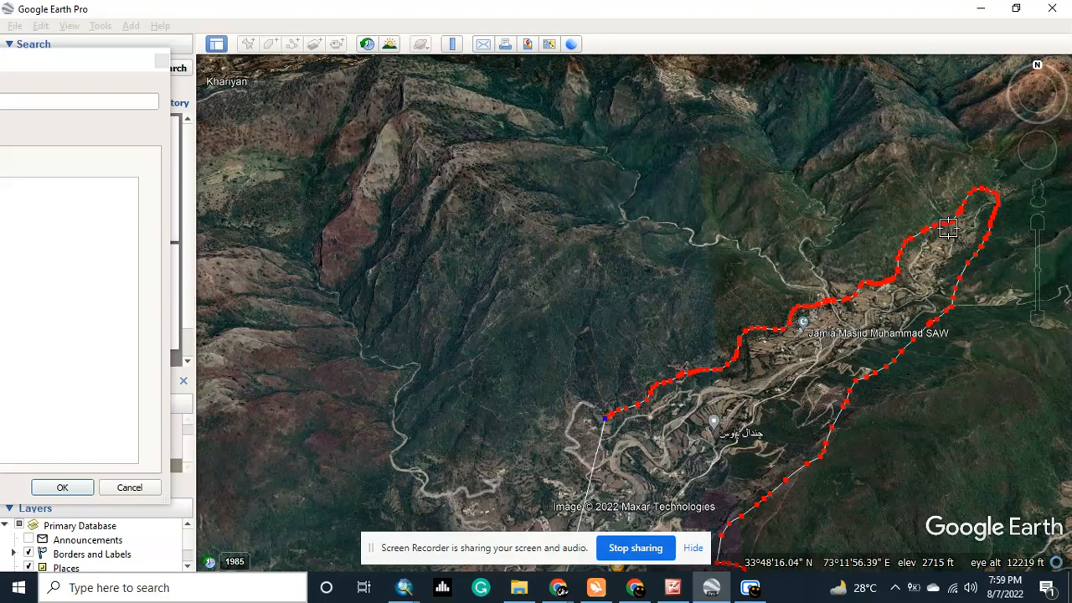
Extend the boundary south-west along the northern slope past Shadra Springs to the valley's western end, south of Shumber Waterfall.
key("Down")
key("Left")
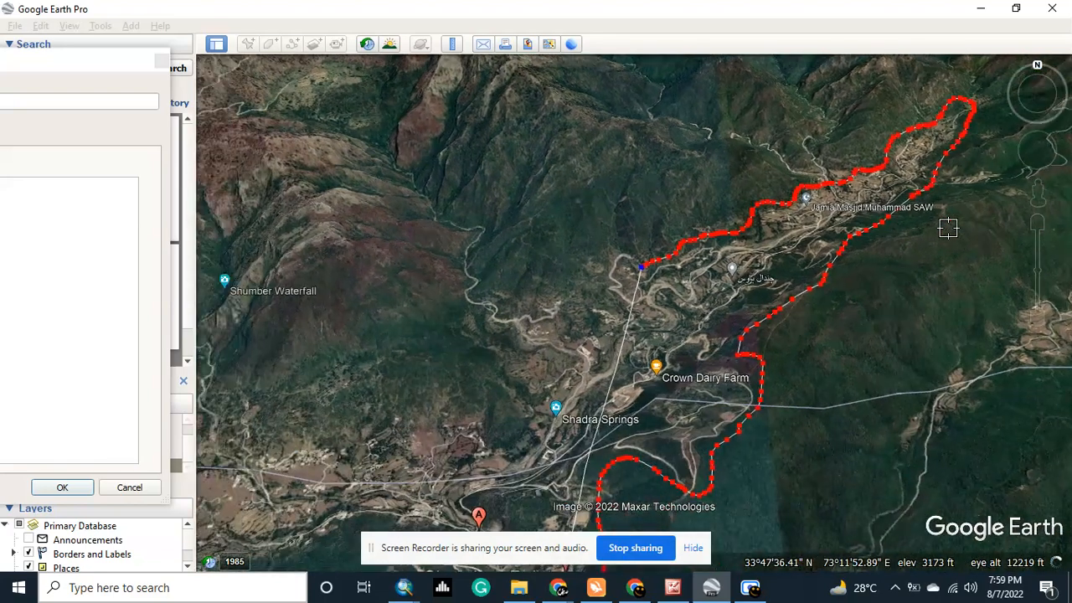
key("Left")
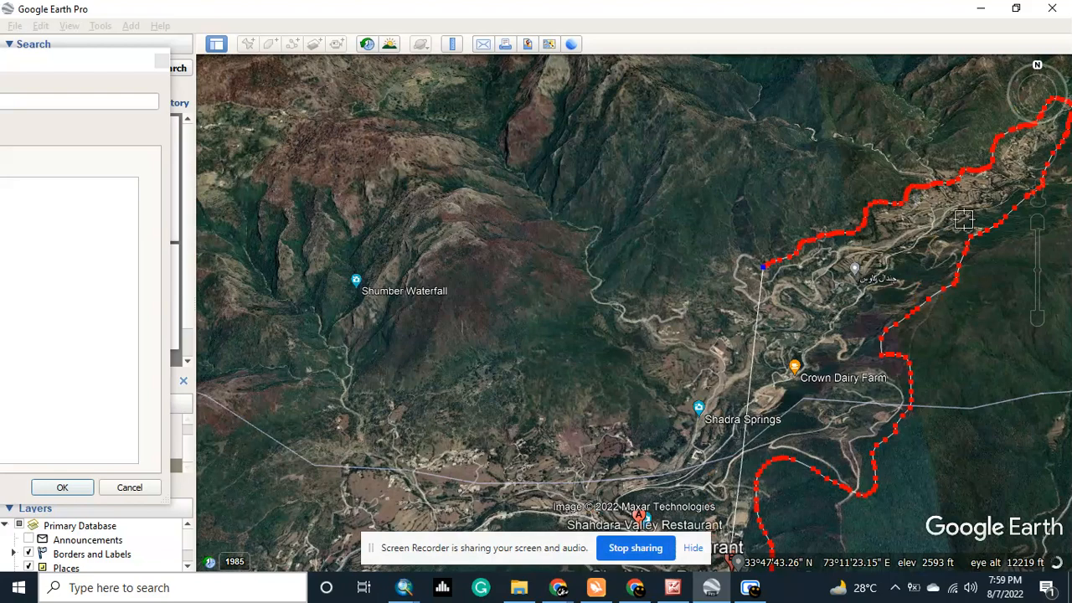
mouse_move(758, 272)
left_mouse_down()
mouse_move(748, 253)
mouse_move(733, 281)
mouse_move(759, 280)
mouse_move(742, 263)
mouse_move(736, 329)
mouse_move(703, 321)
mouse_move(676, 378)
mouse_move(674, 412)
mouse_move(382, 450)
mouse_move(337, 466)
mouse_move(319, 491)
left_mouse_up()
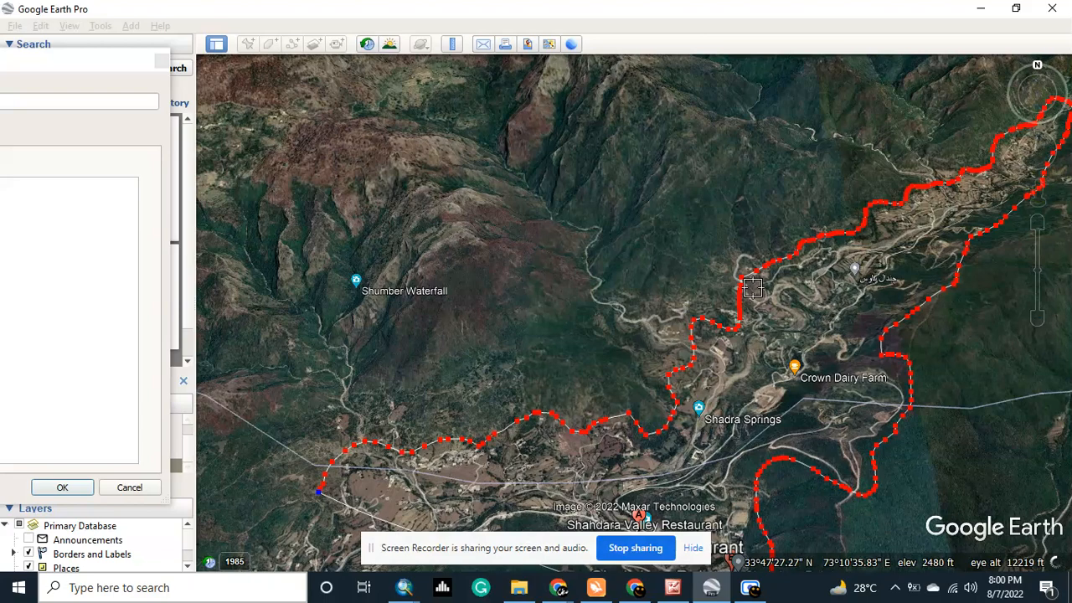
Trace the boundary around the valley's western end and back east along the southern edge to its start south of Shahdara Point.
key("Left")
key("Left")
key("Down")
key("Down")
key("Down")
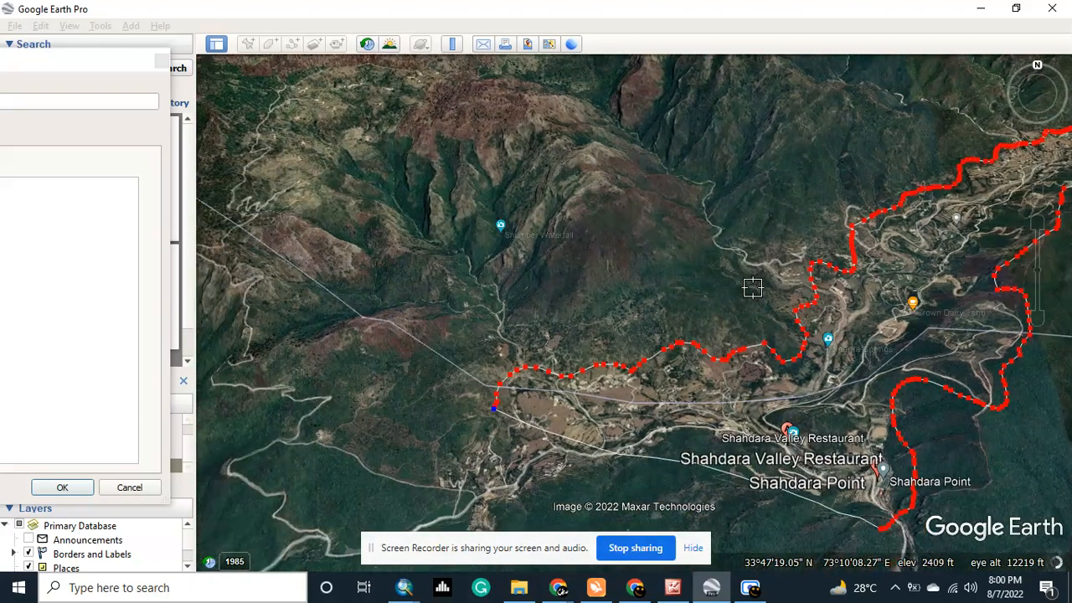
key("Down")
key("Down")
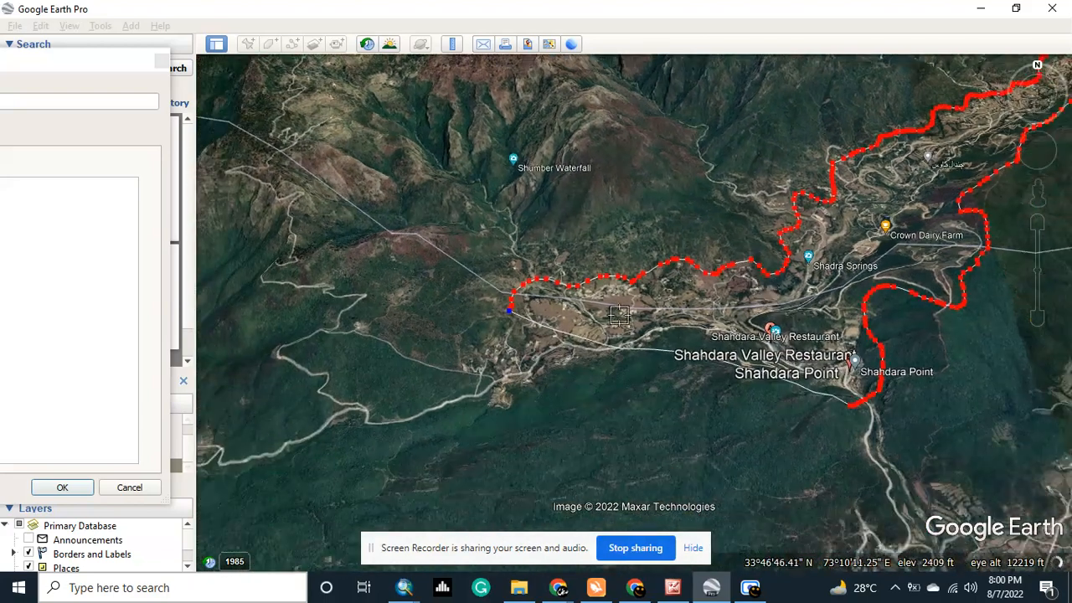
left_click(506, 326)
mouse_move(502, 336)
left_mouse_down()
mouse_move(475, 372)
mouse_move(474, 406)
mouse_move(484, 412)
mouse_move(645, 347)
mouse_move(712, 356)
mouse_move(831, 407)
left_mouse_up()
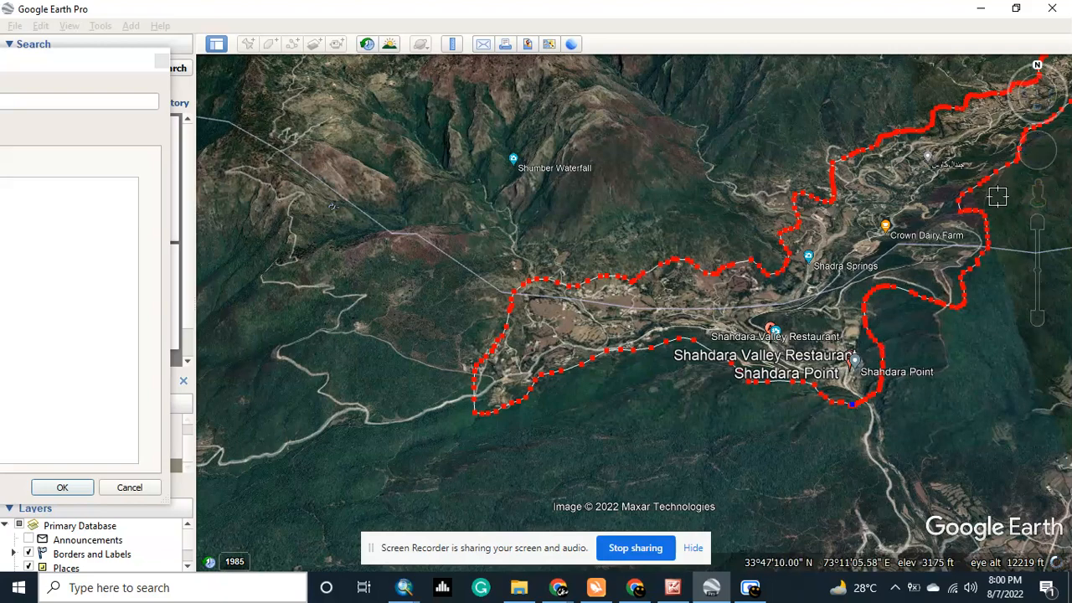
Review the full boundary outline, bring the polygon dialog back into view, and save the "boundry" polygon.
key("Right")
key("Up")
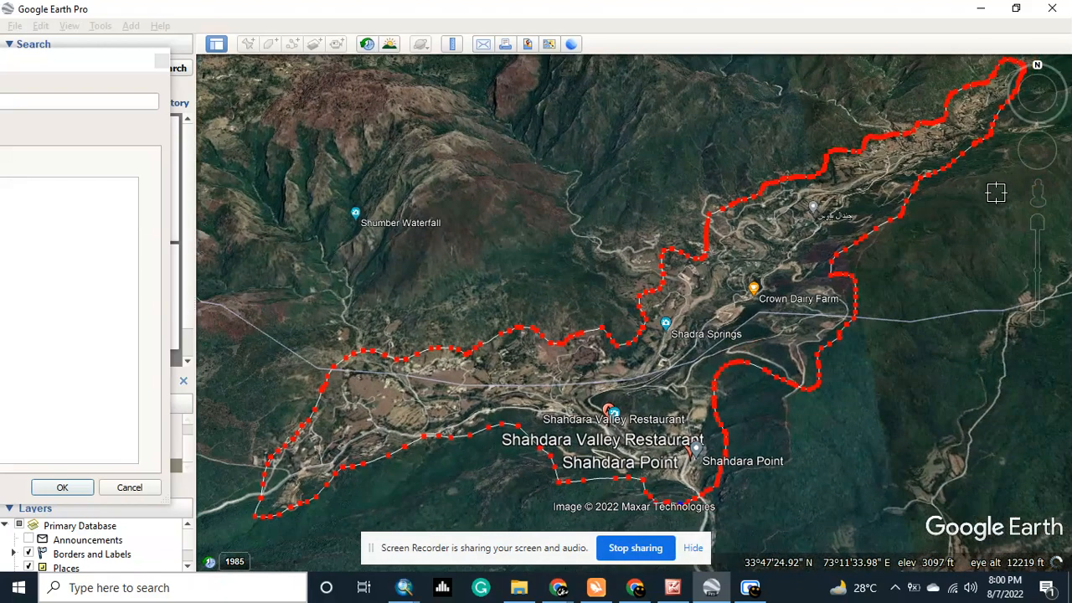
scroll(736, 216, "down", 2)
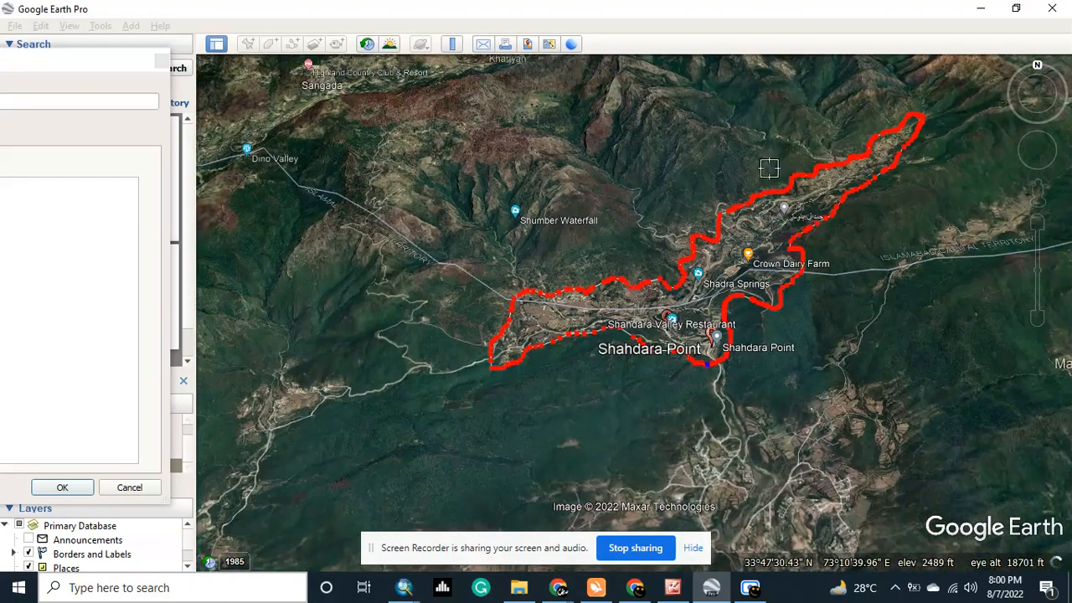
left_click(123, 64)
left_click_drag(79, 65, 508, 21)
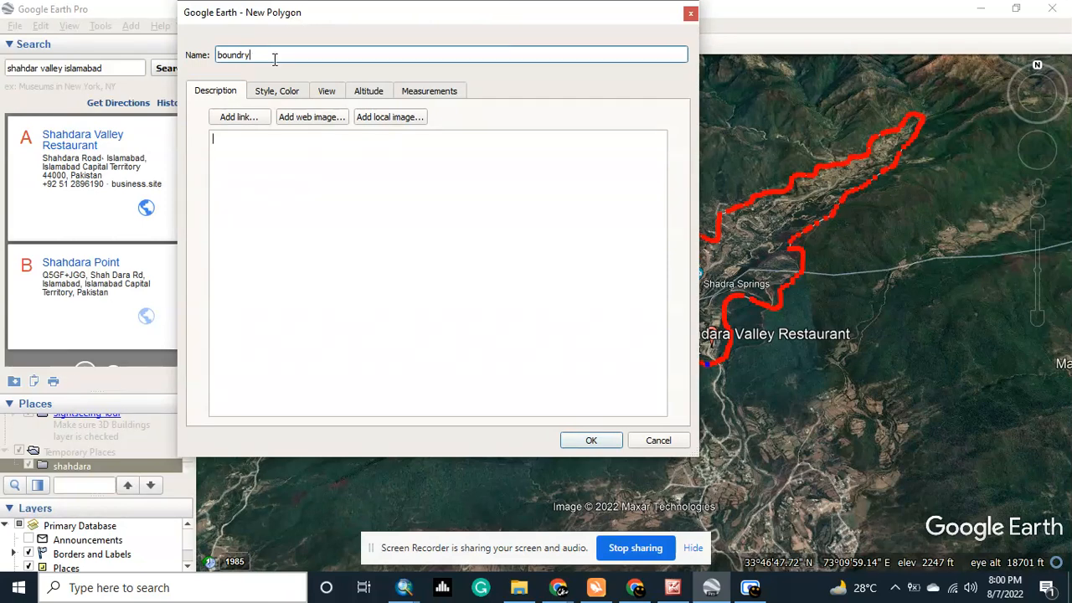
left_click(589, 440)
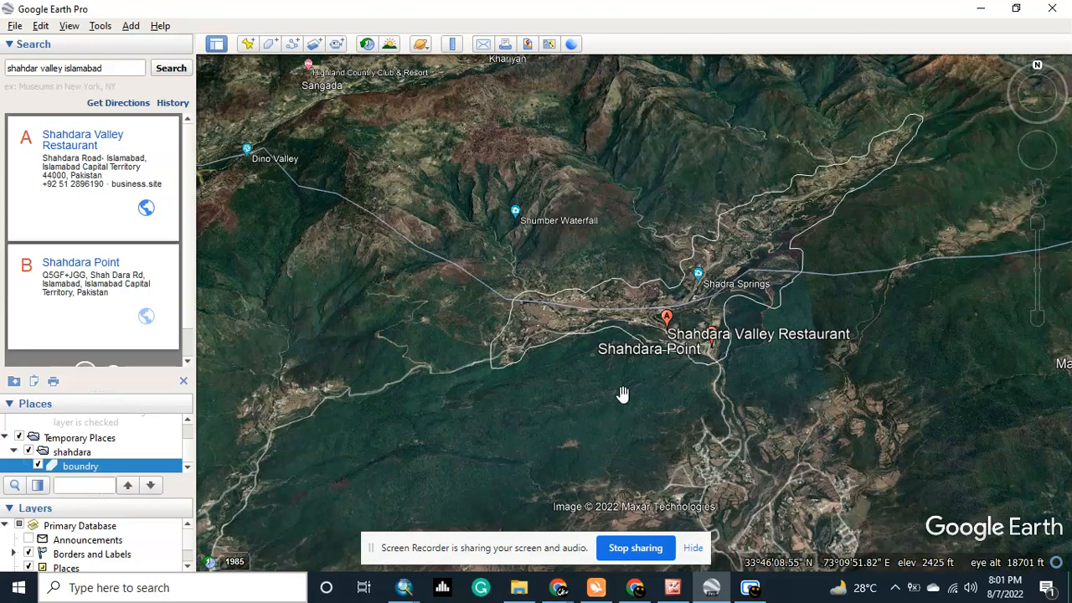
Start a new path inside the shahdara folder, clear its default name, and move the path dialog off the imagery.
right_click(71, 454)
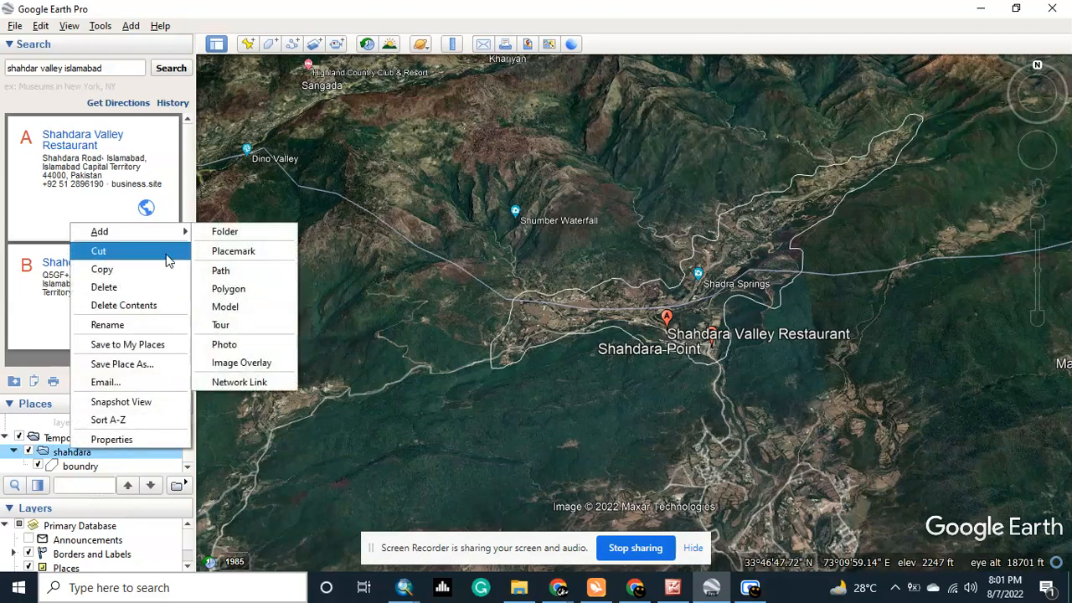
left_click(226, 273)
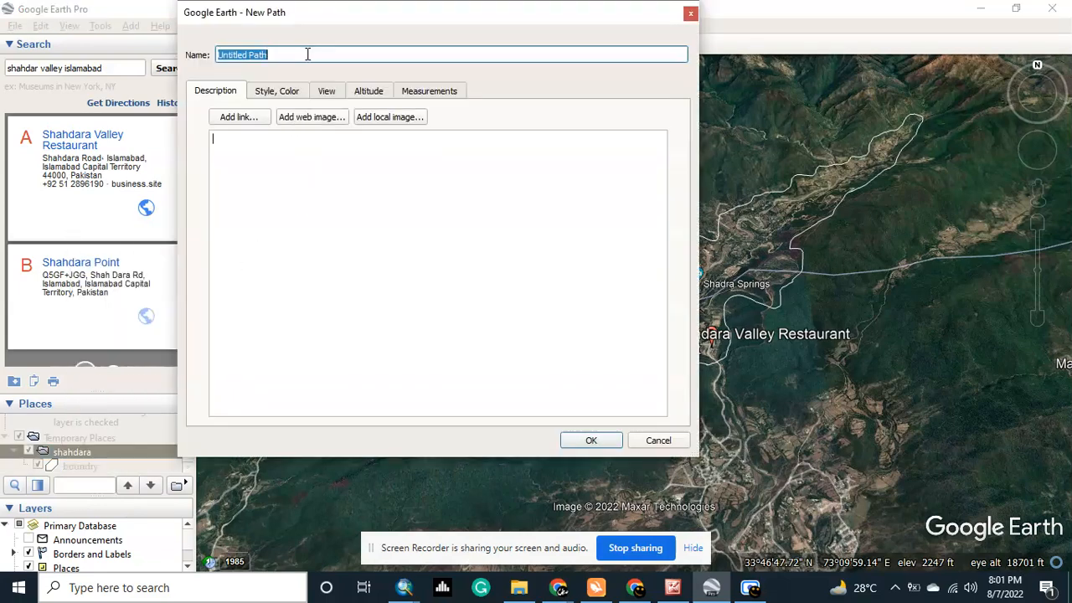
key("BackSpace")
left_click(384, 52)
left_click_drag(619, 21, 270, 61)
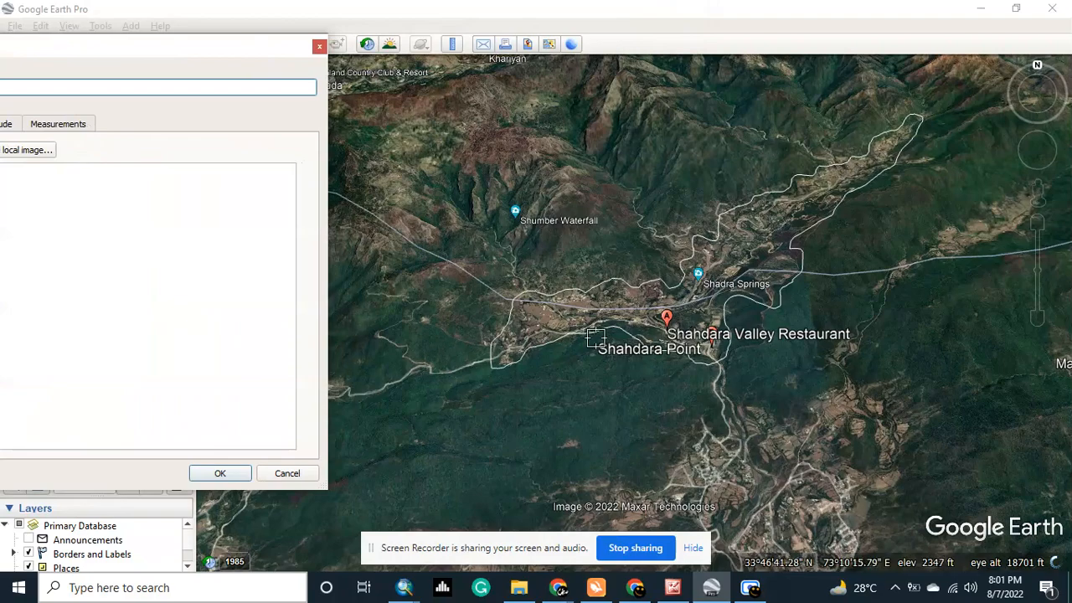
scroll(545, 327, "up", 2)
scroll(544, 323, "up", 2)
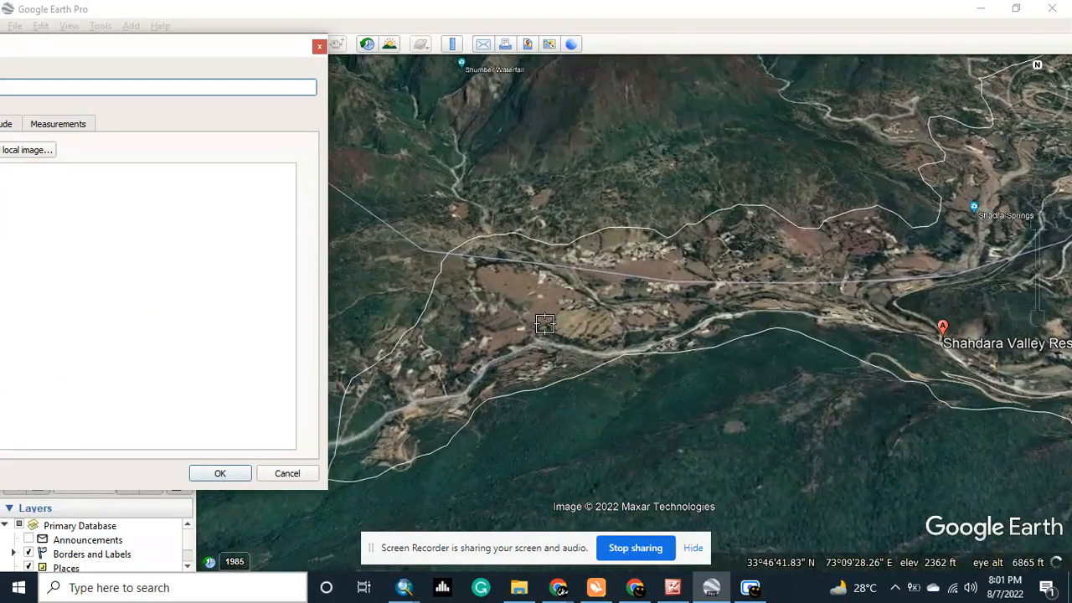
scroll(544, 310, "up", 3)
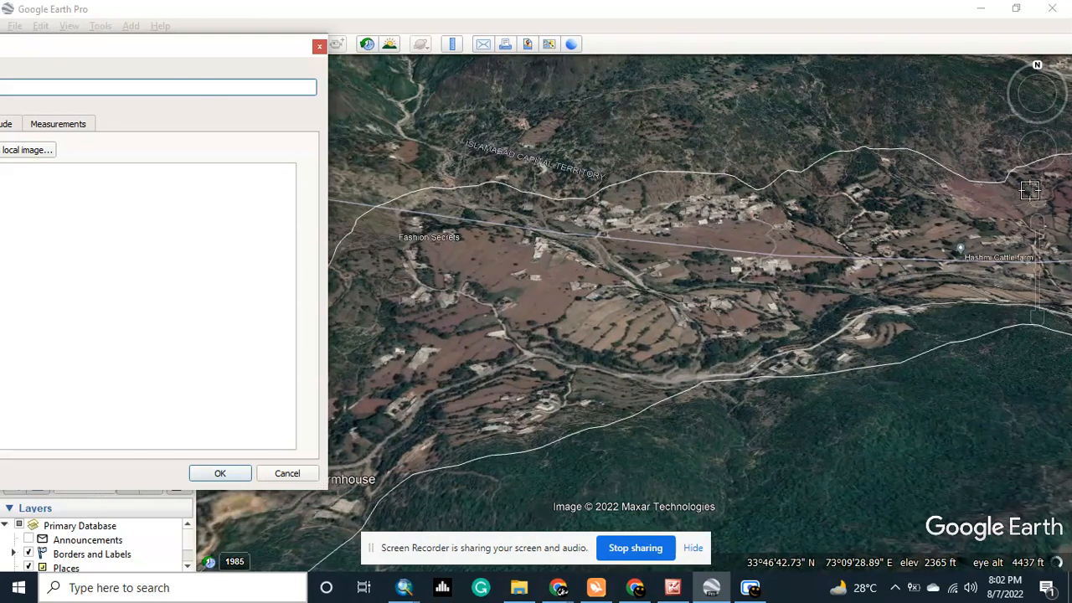
mouse_move(1026, 179)
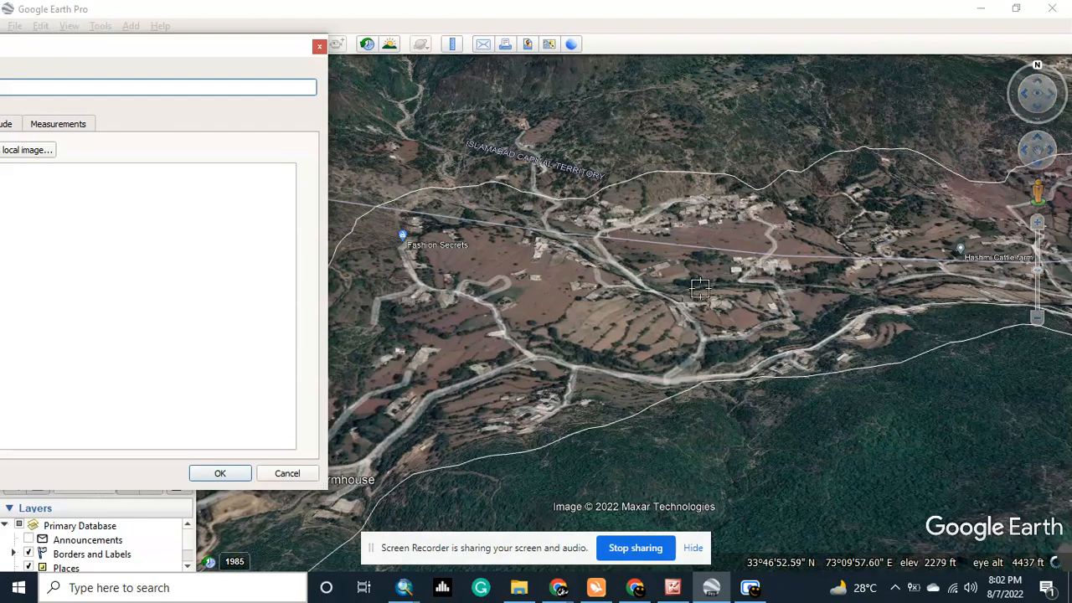
scroll(550, 226, "up", 2)
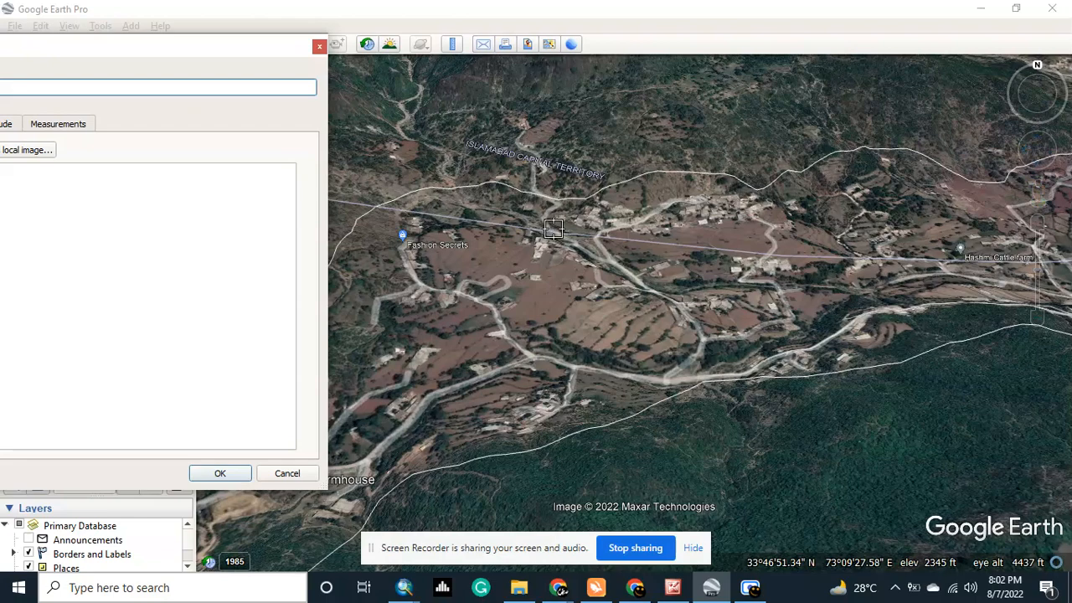
scroll(553, 226, "up", 1)
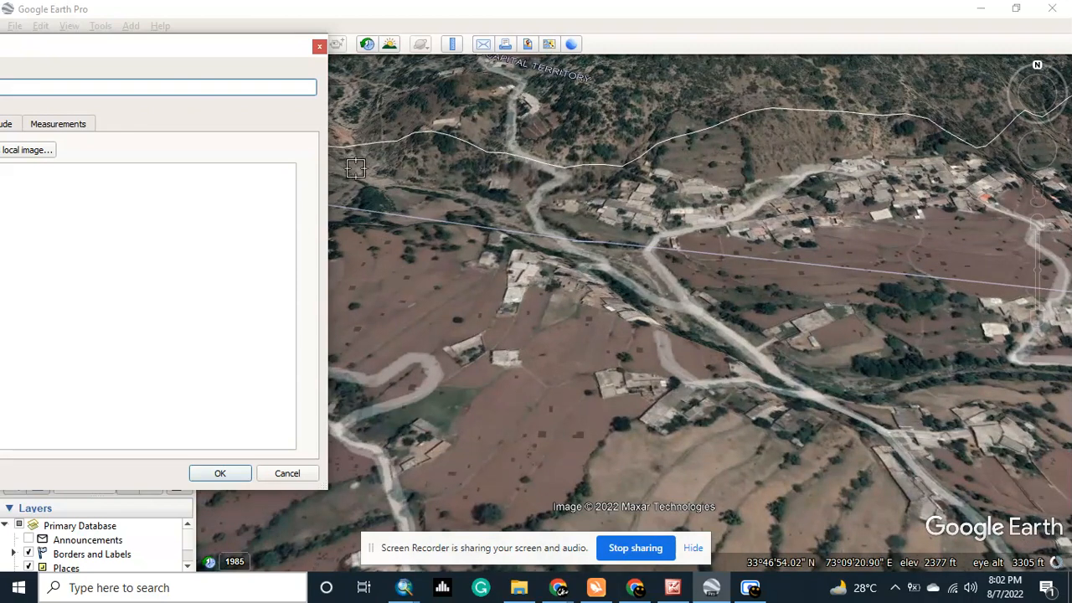
left_click(1035, 148)
left_click_drag(538, 194, 603, 201)
right_click(603, 201)
right_click(603, 201)
right_click(604, 201)
right_click(604, 201)
right_click(603, 201)
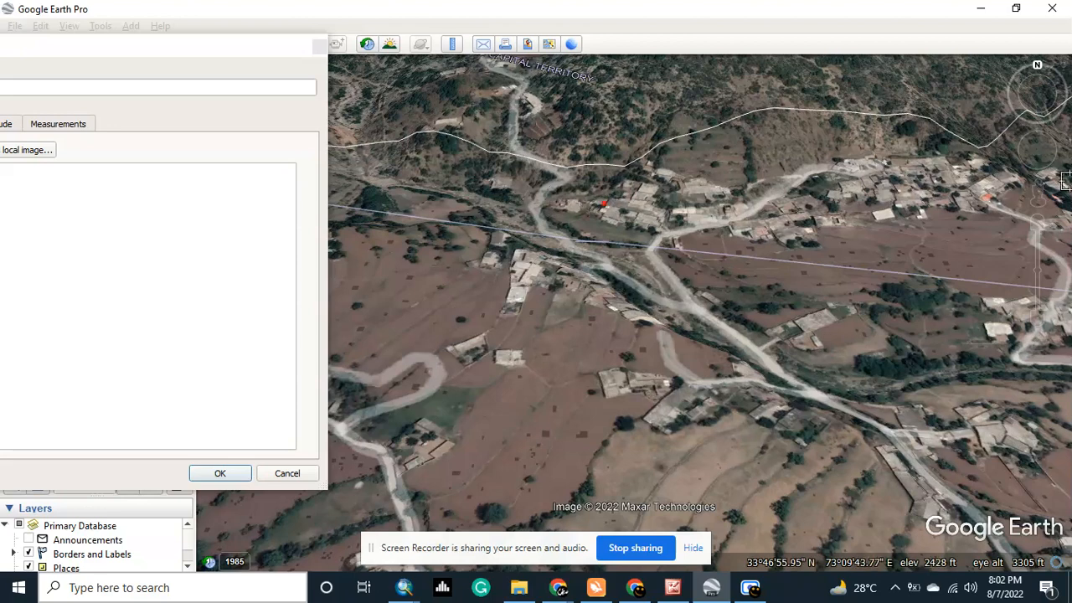
Trace the path from the valley's northern boundary north-east of Fashion Secrets down the stream bed and east past the terraced fields.
left_click(1037, 153)
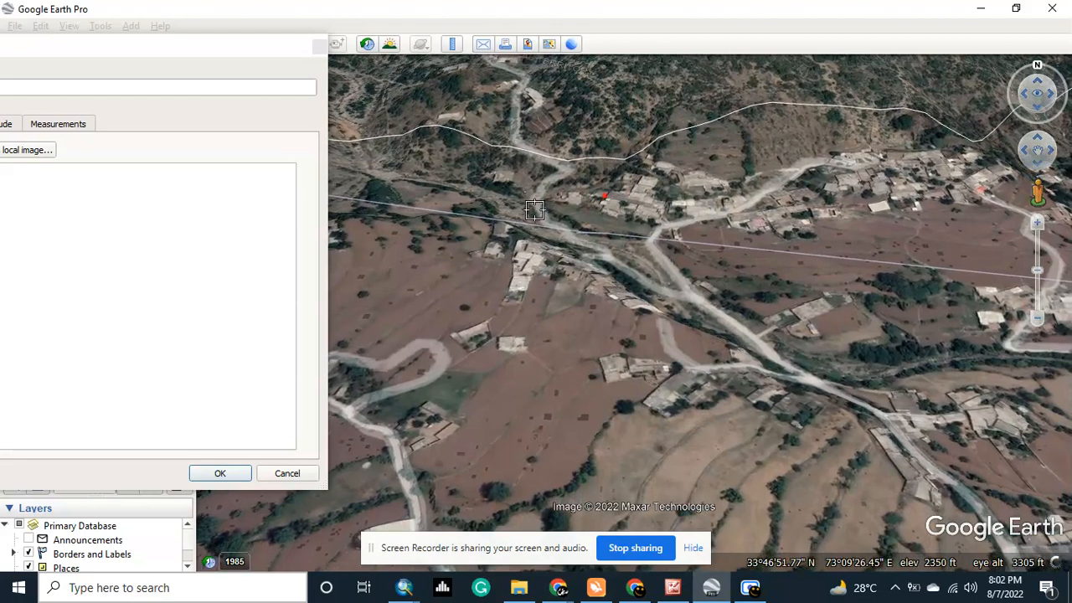
scroll(534, 209, "down", 2)
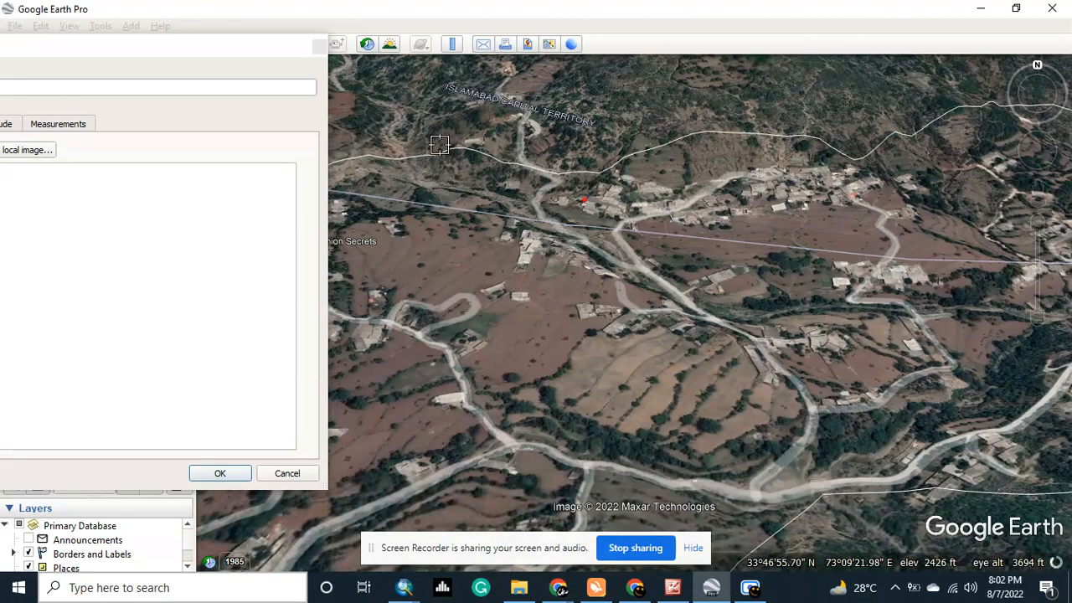
scroll(439, 138, "down", 3)
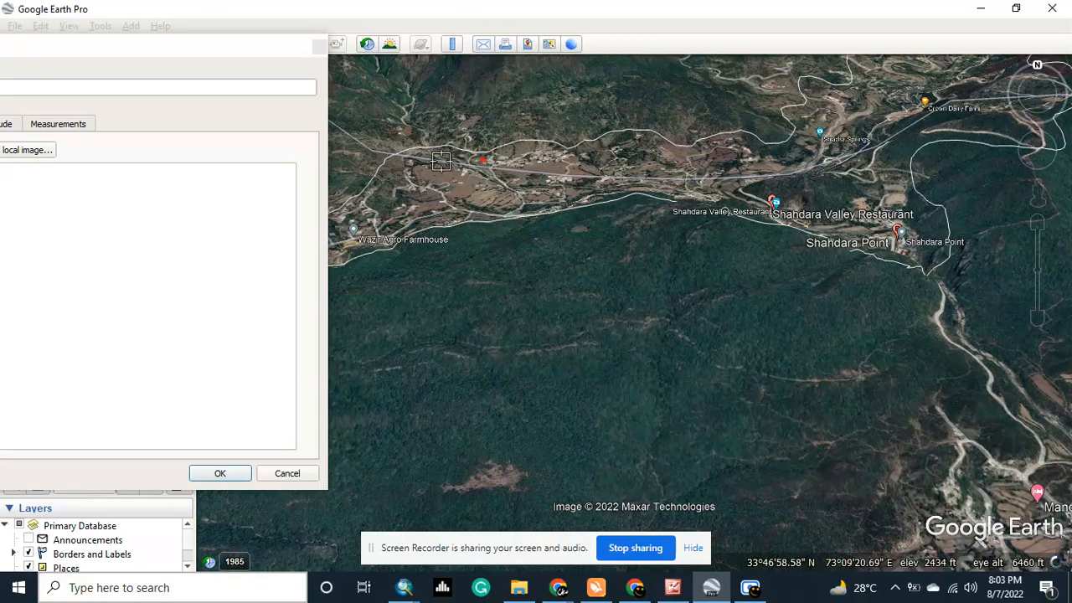
scroll(441, 161, "up", 2)
scroll(441, 161, "up", 3)
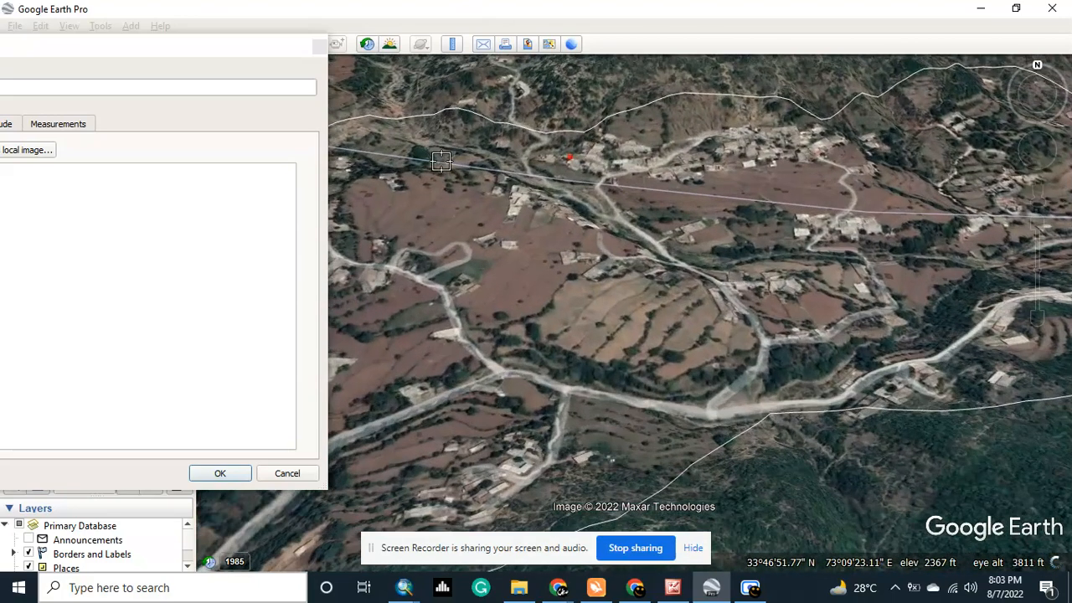
scroll(440, 161, "up", 2)
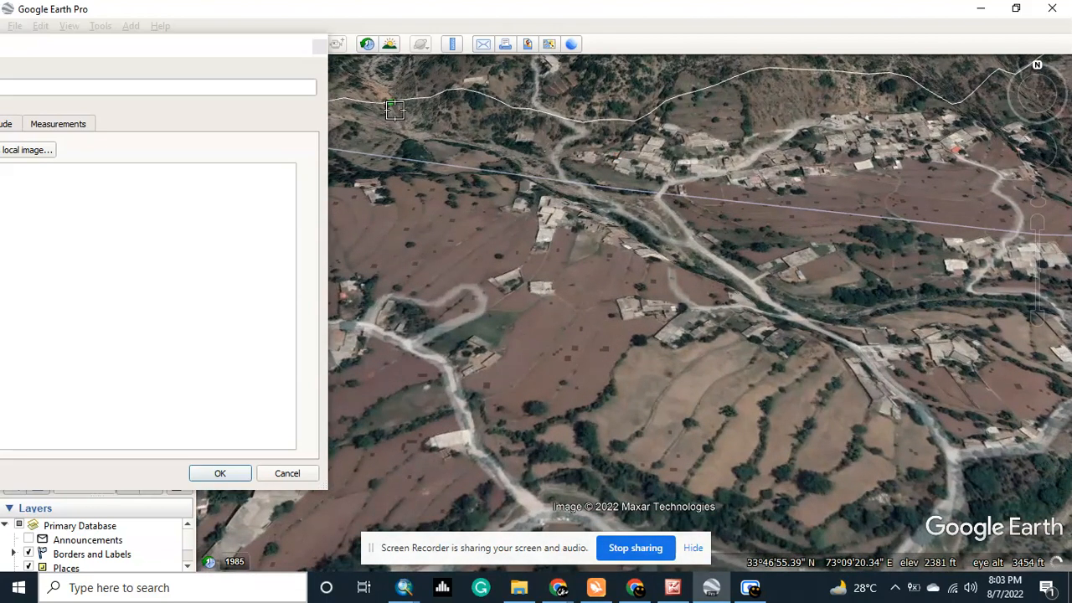
left_click(404, 125)
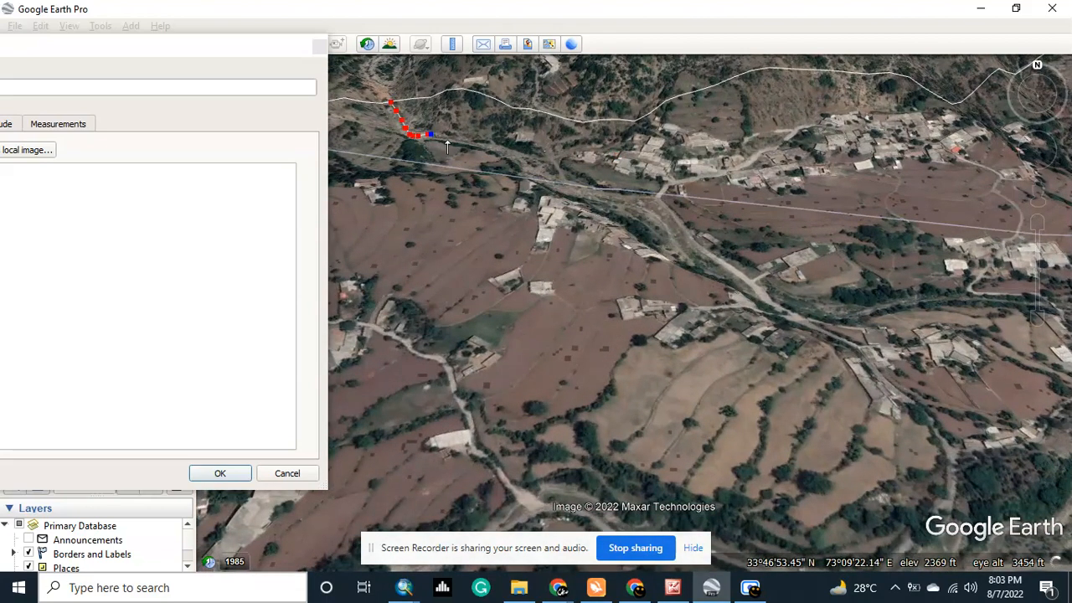
mouse_move(510, 159)
left_mouse_down()
mouse_move(566, 194)
mouse_move(646, 215)
left_mouse_up()
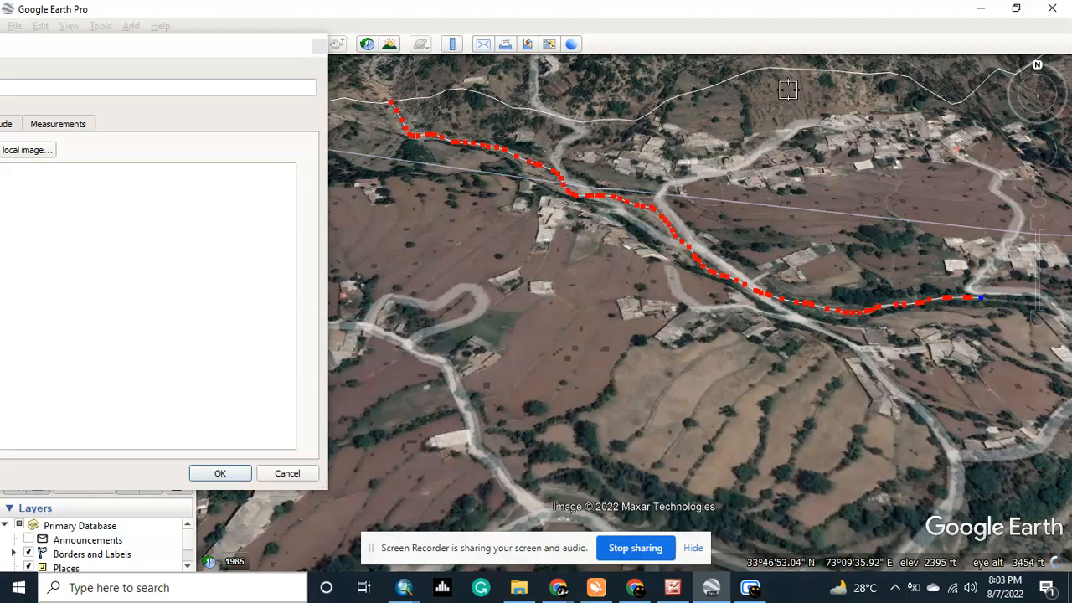
Extend the path east, south of Hashmi Cattle farm and past Islamabad Hill Hotel and Resort, to just west of Shahdara Valley Restaurant.
key("Right")
key("Right")
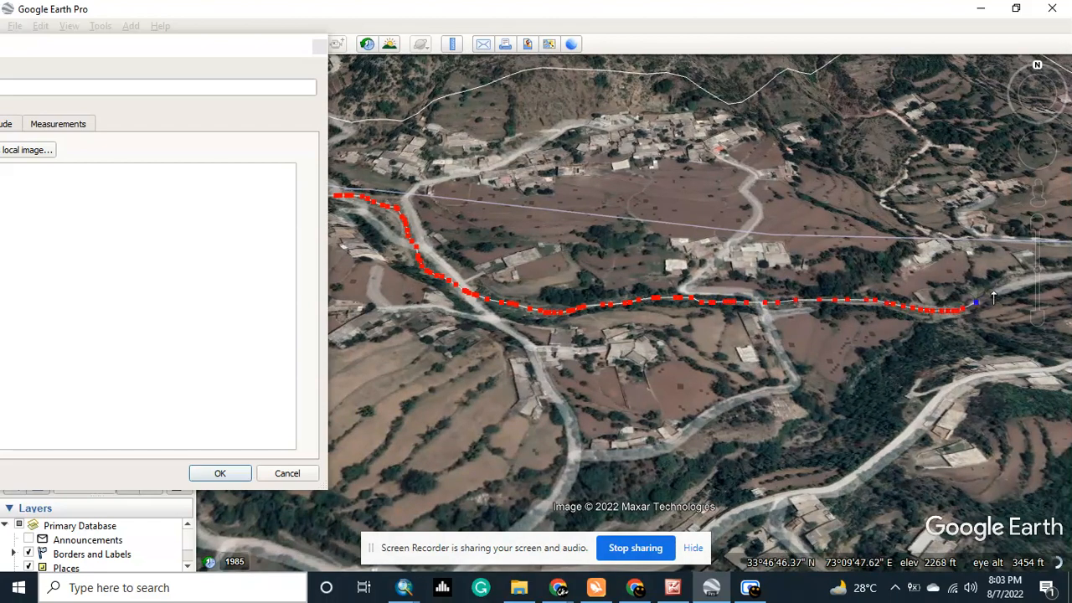
key("Right")
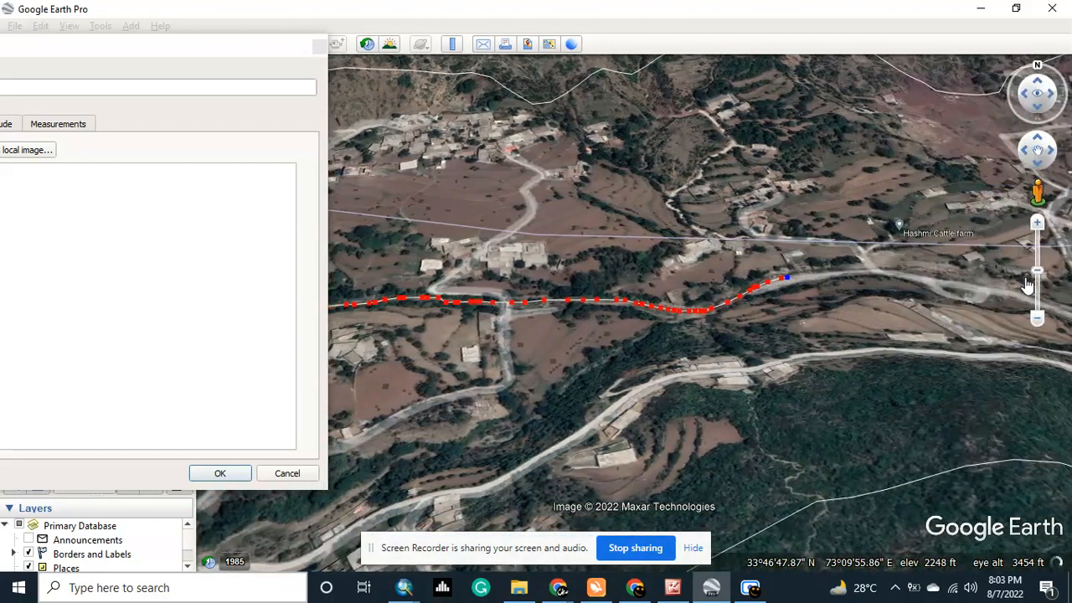
key("Right")
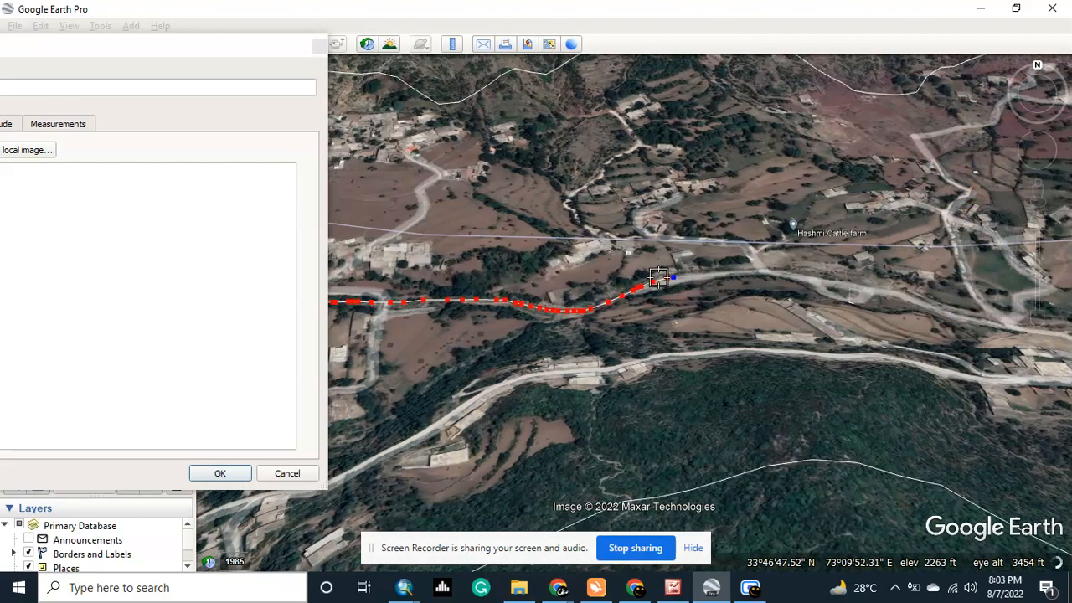
left_click(690, 274)
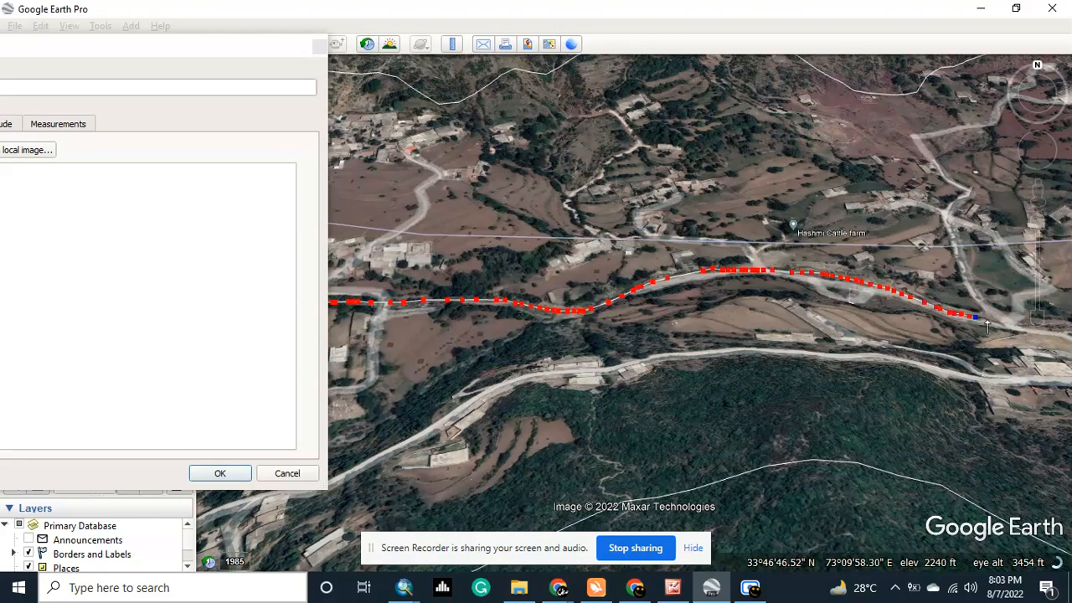
key("Right")
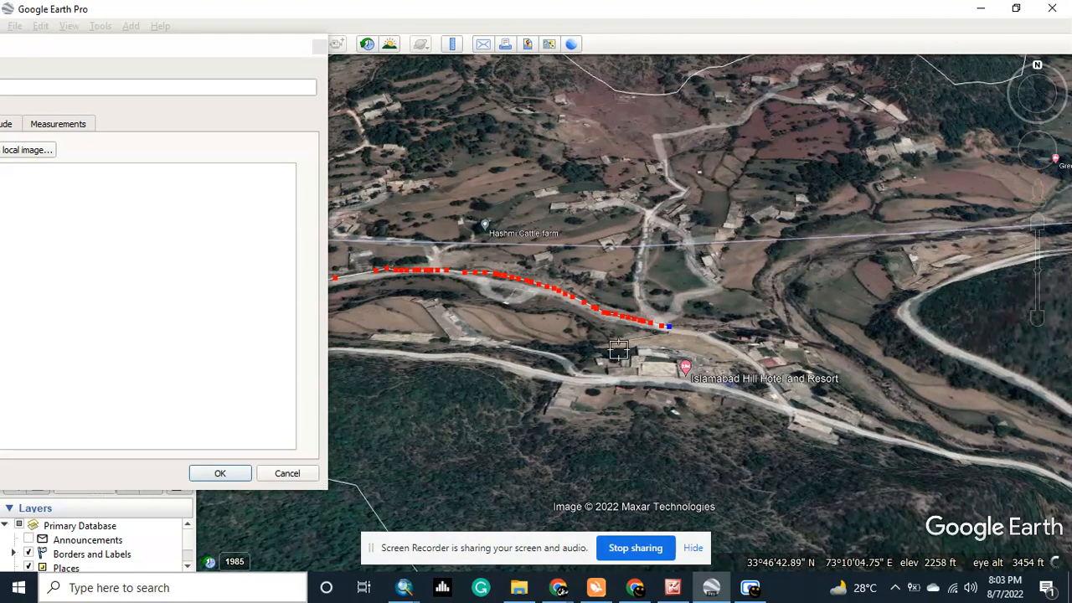
left_click_drag(677, 325, 771, 342)
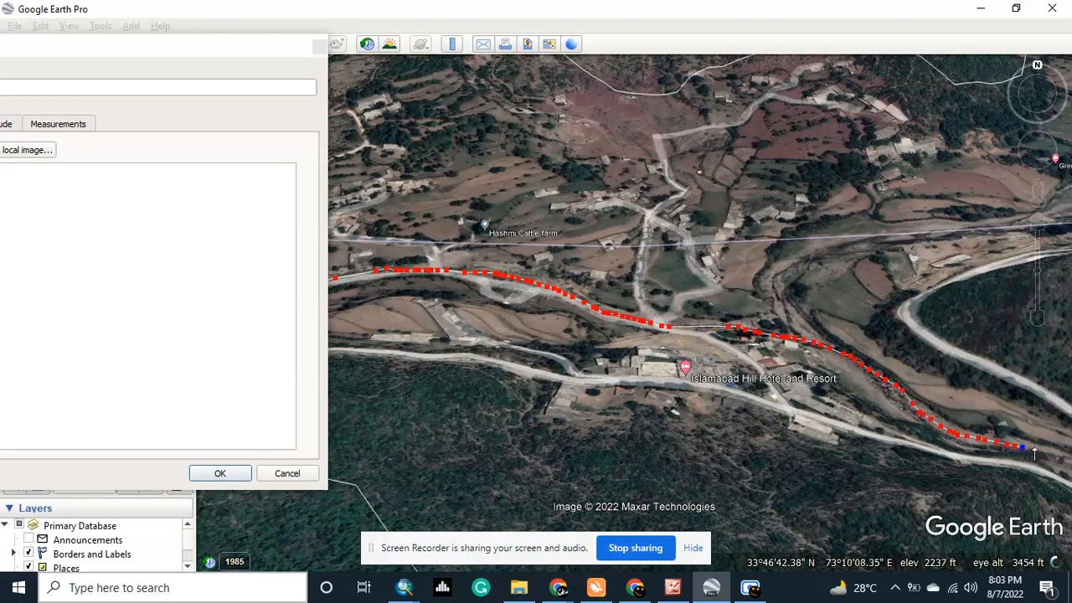
Extend the path past Shahdara Valley Restaurant and south-east along the stream to just north of Hidden Terrace.
key("Right")
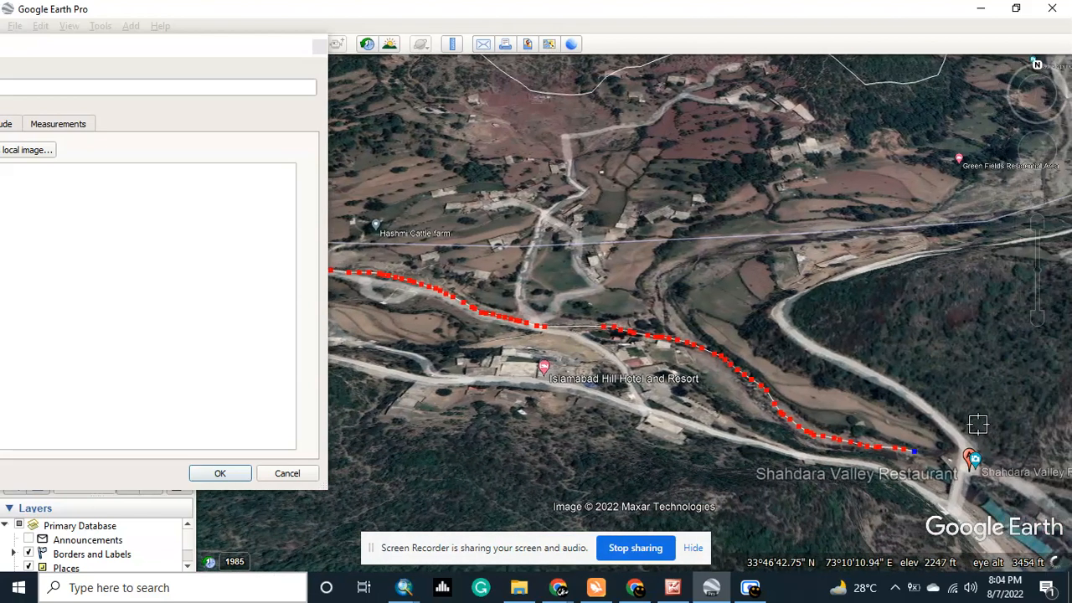
key("Right")
key("Down")
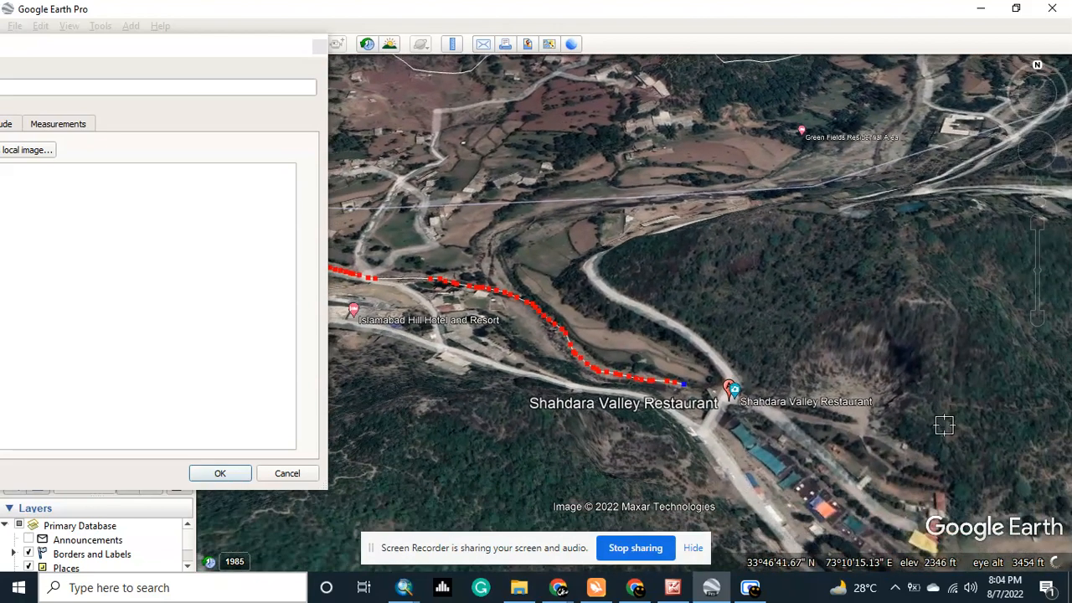
left_click(690, 385)
left_click(702, 388)
left_click(708, 391)
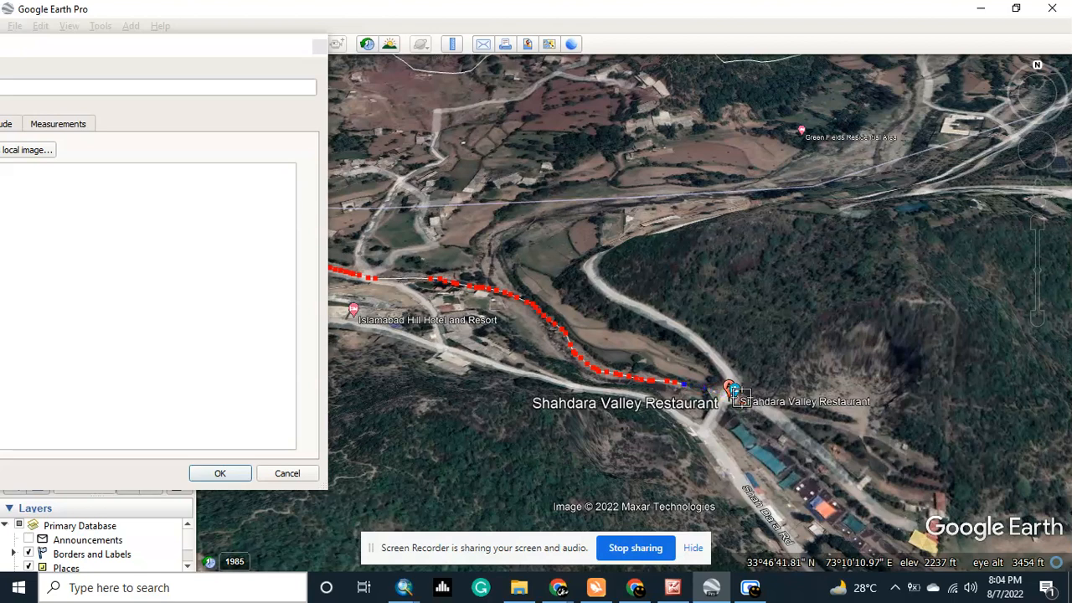
left_click(694, 390)
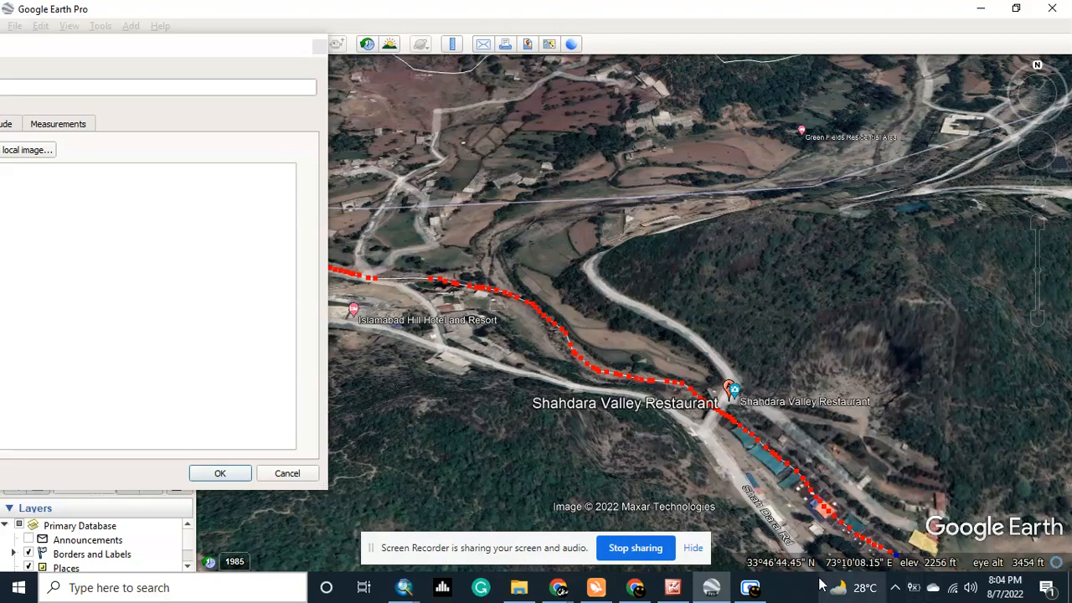
Extend the path from Hidden Terrace east along the stream bed to the bend south-west of the Post Modern restaurant.
scroll(896, 553, "down", 3)
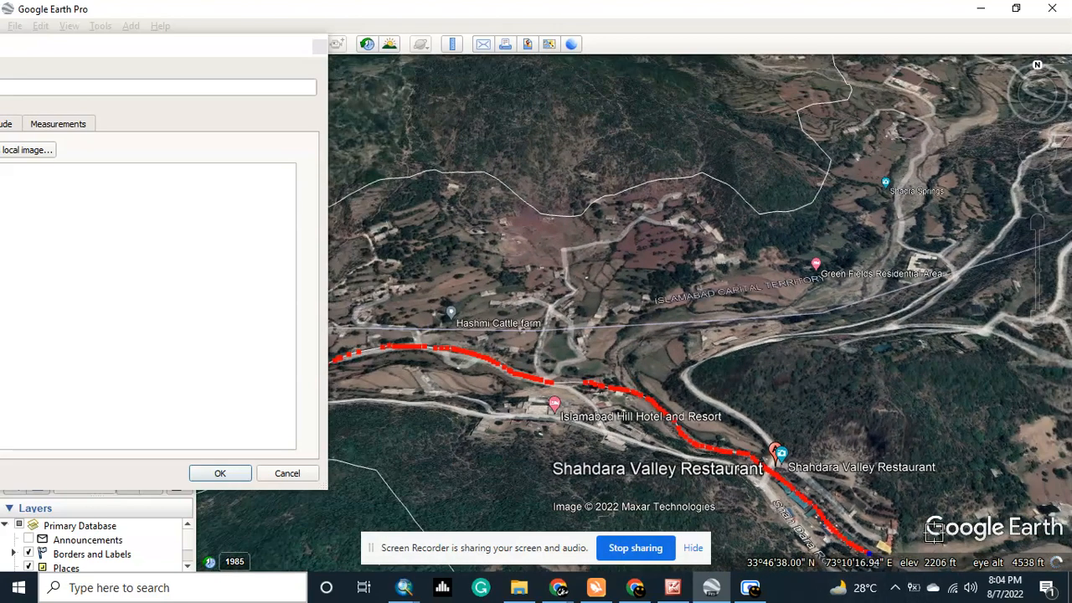
key("Down")
key("Right")
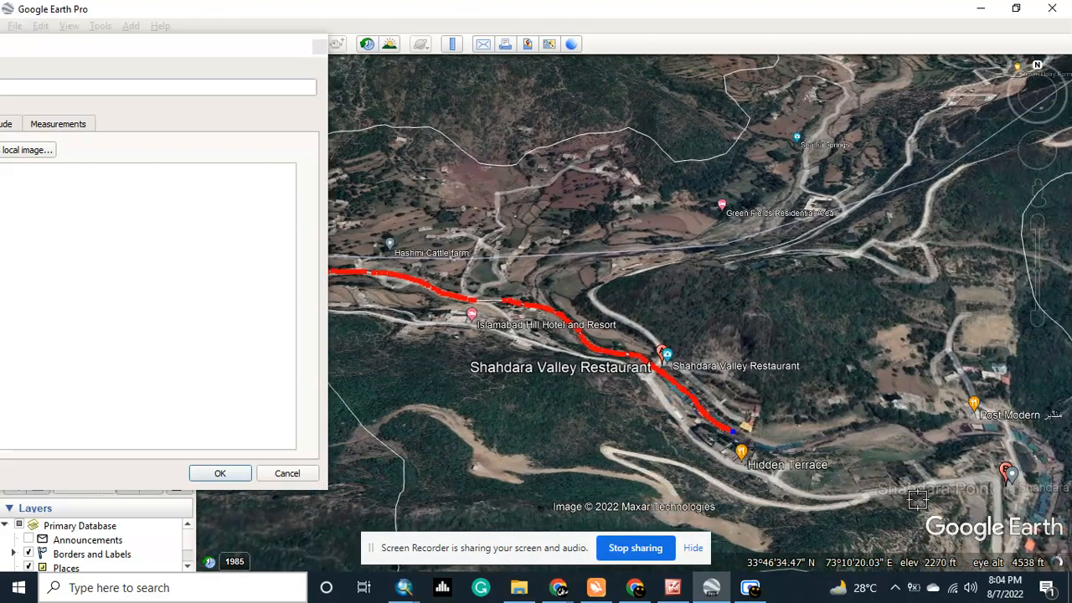
key("Up")
key("Down")
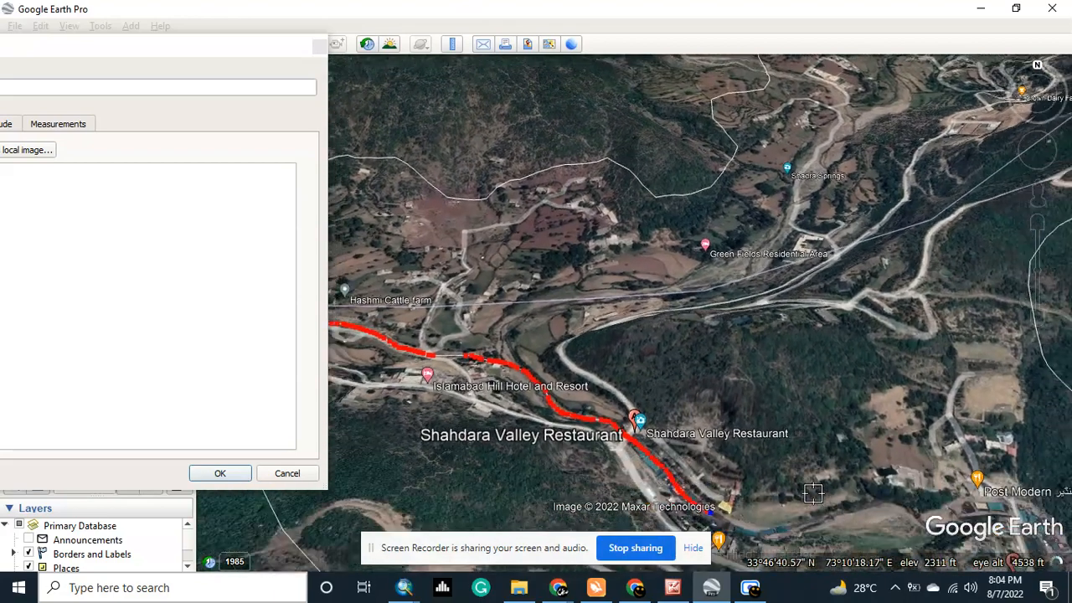
scroll(748, 471, "up", 3)
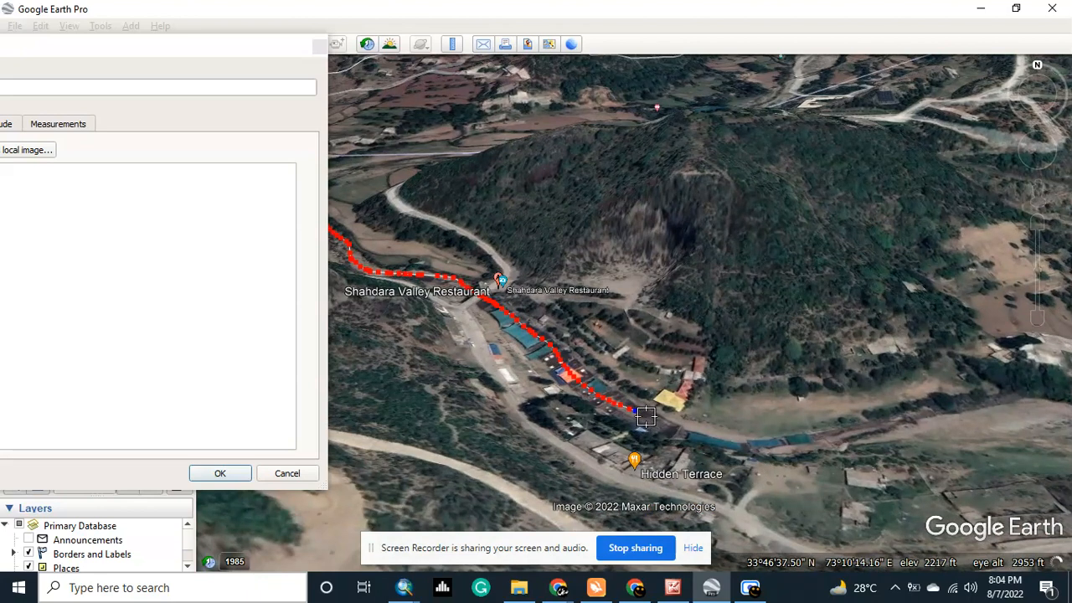
left_click(664, 426)
left_click(691, 433)
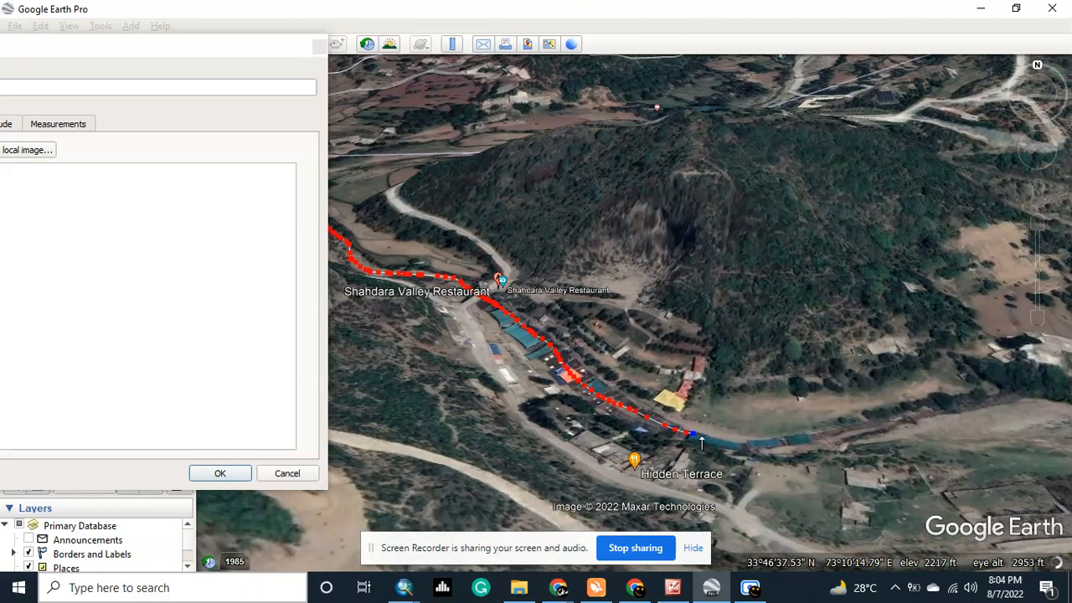
left_click(763, 442)
left_click_drag(814, 445, 995, 404)
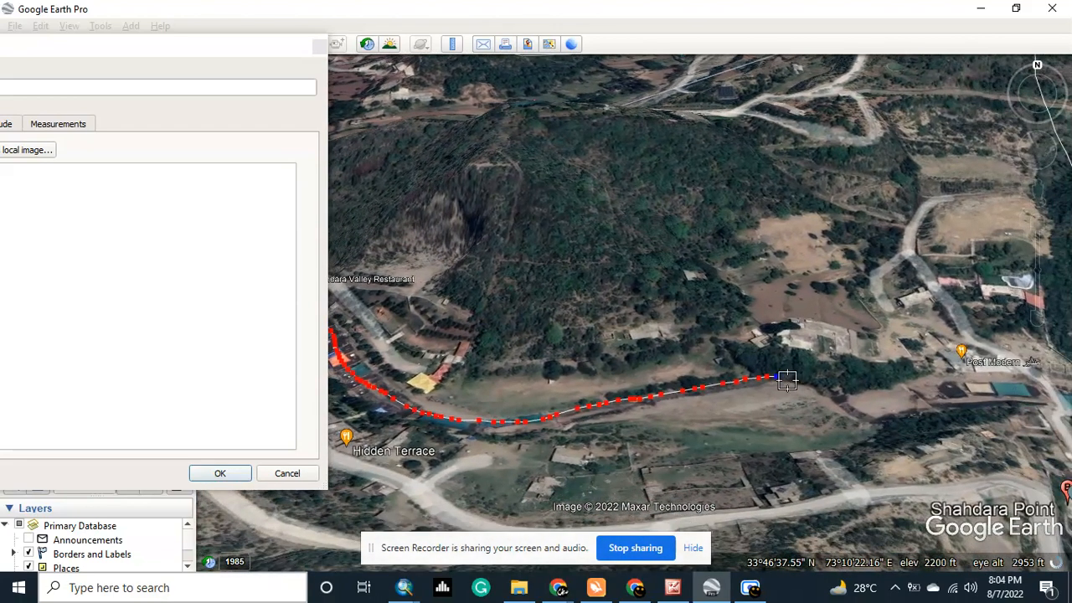
left_click(790, 380)
left_click_drag(832, 406, 849, 416)
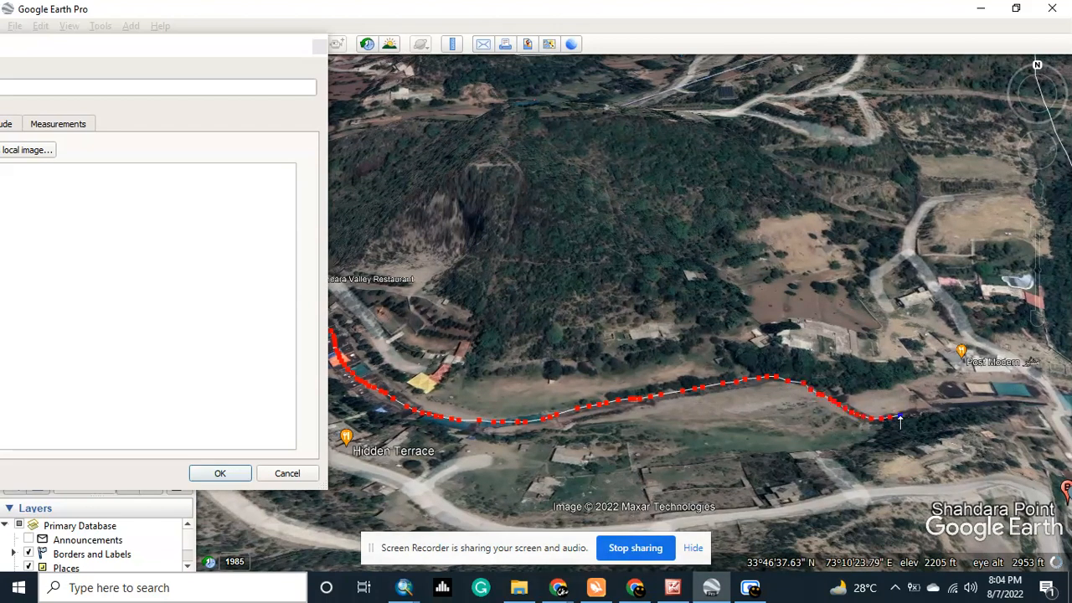
Trace the path past Post Modern and around the bend east of Shahdara Point, removing the misplaced end points and retracing them along the water.
key("Right")
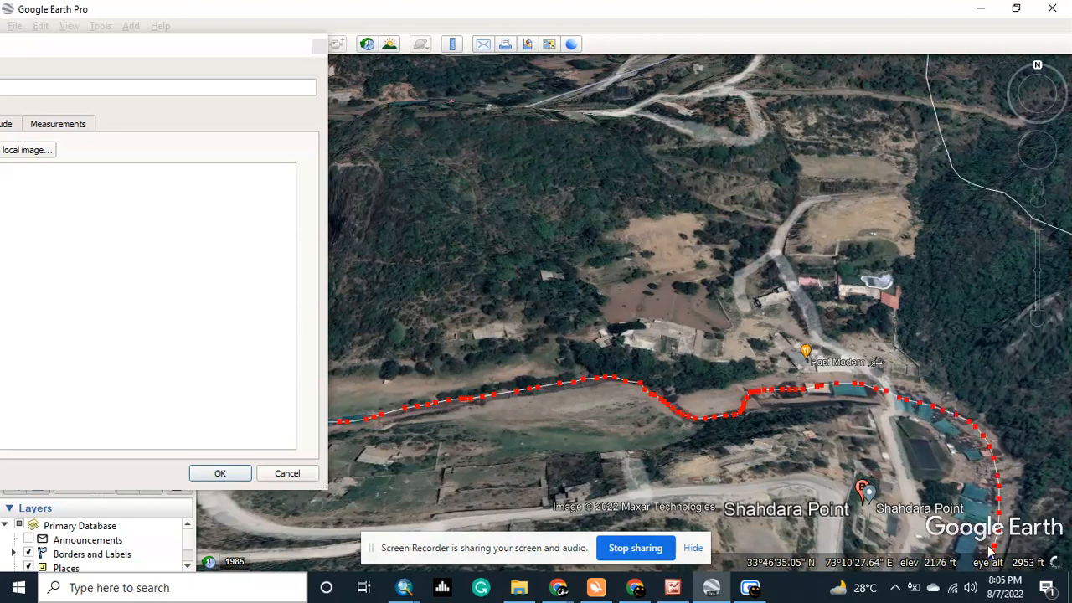
right_click(985, 487)
right_click(984, 486)
right_click(984, 483)
right_click(984, 483)
right_click(984, 469)
right_click(985, 444)
right_click(981, 417)
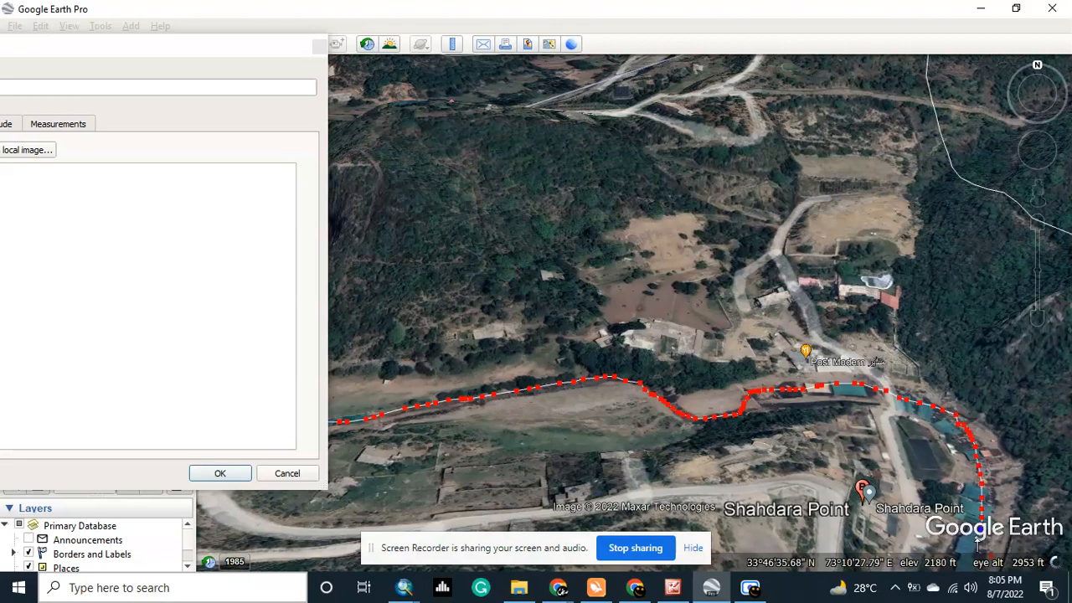
Extend the path south-west from the bend at Shahdara Point, past the orange-roofed structures, to the stream bed beside the road.
key("Right")
key("Down")
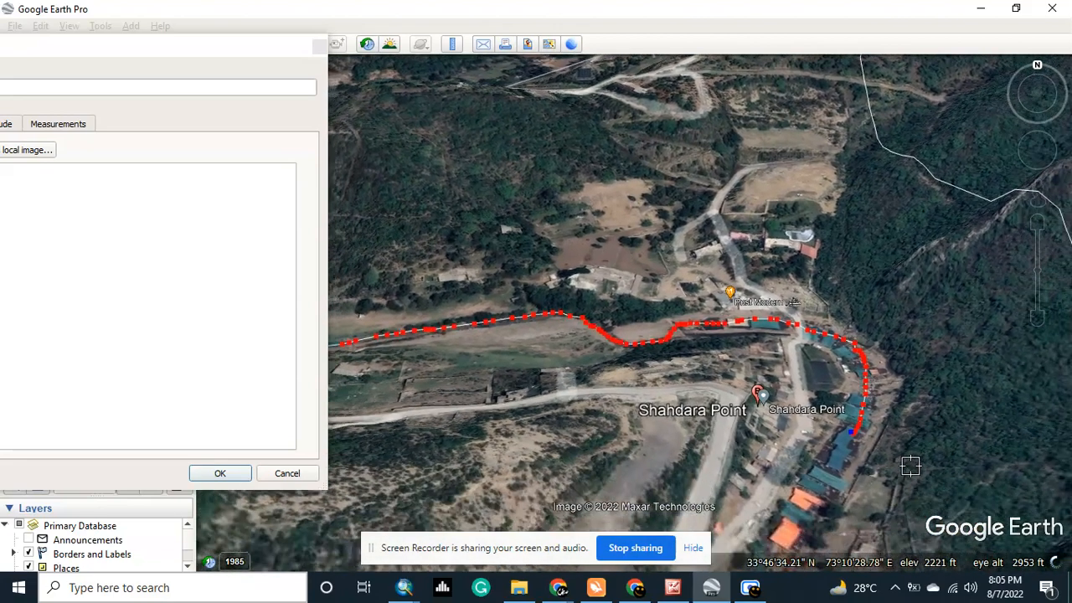
key("Down")
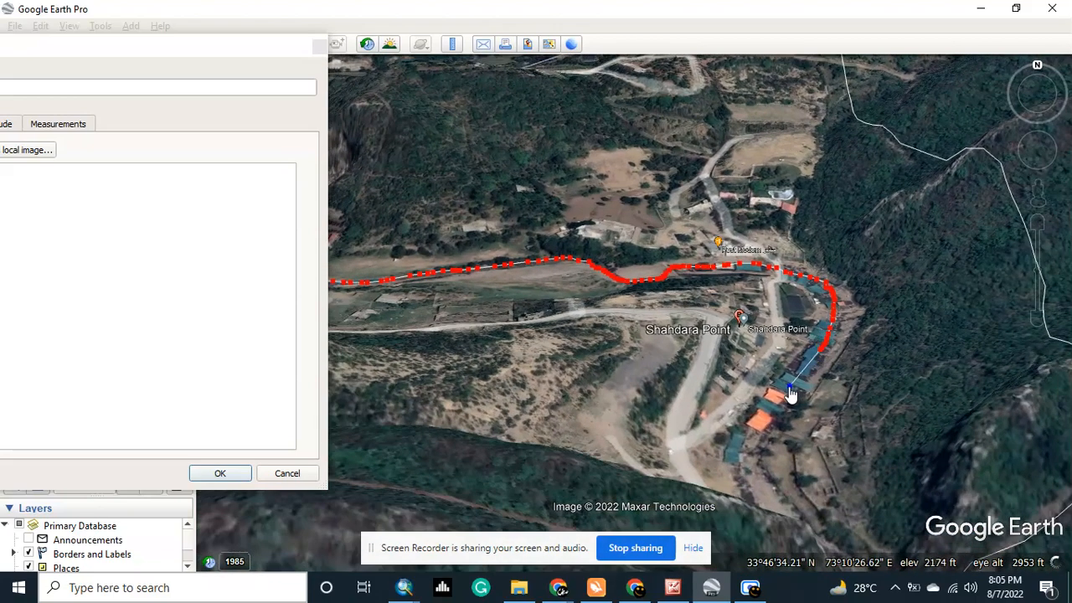
left_click(751, 426)
left_click(740, 456)
left_click_drag(743, 487, 753, 506)
Continue the path south-east down the rocky stream bed beside the road to the valley's southern boundary.
key("Down")
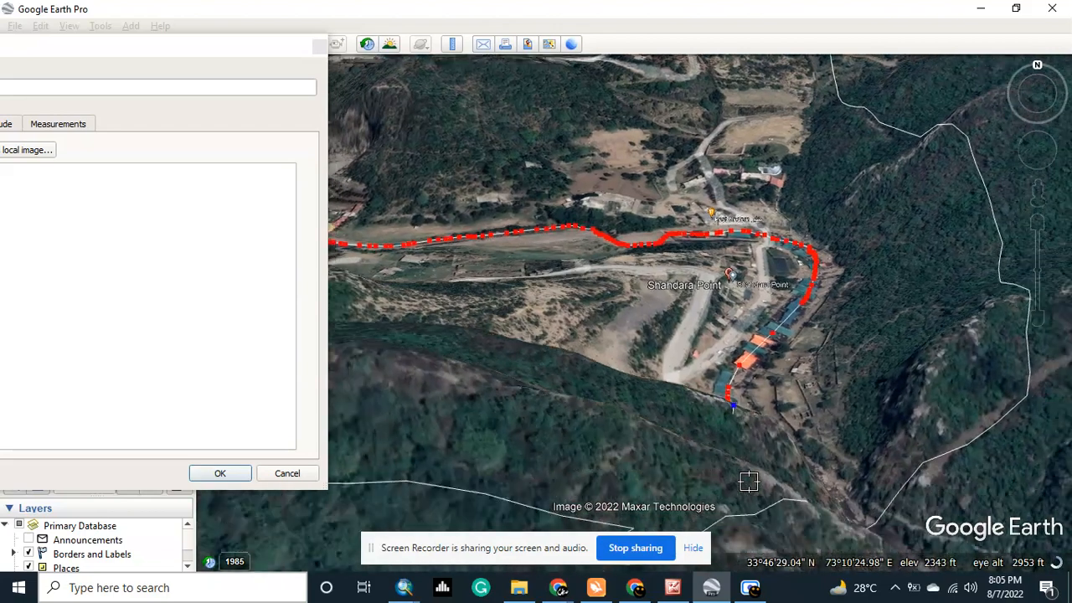
key("Right")
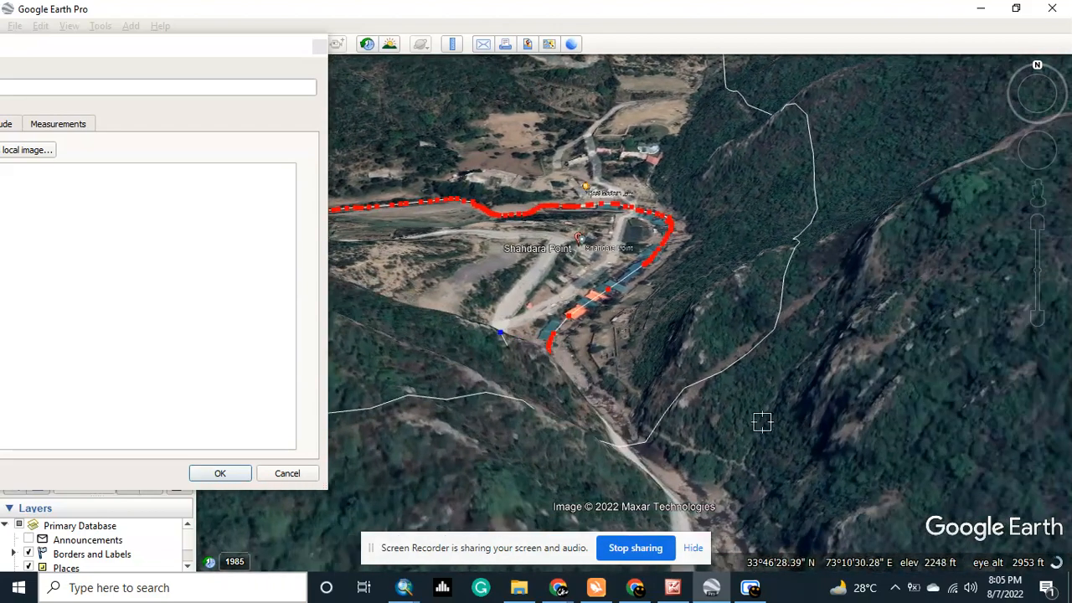
key("Right")
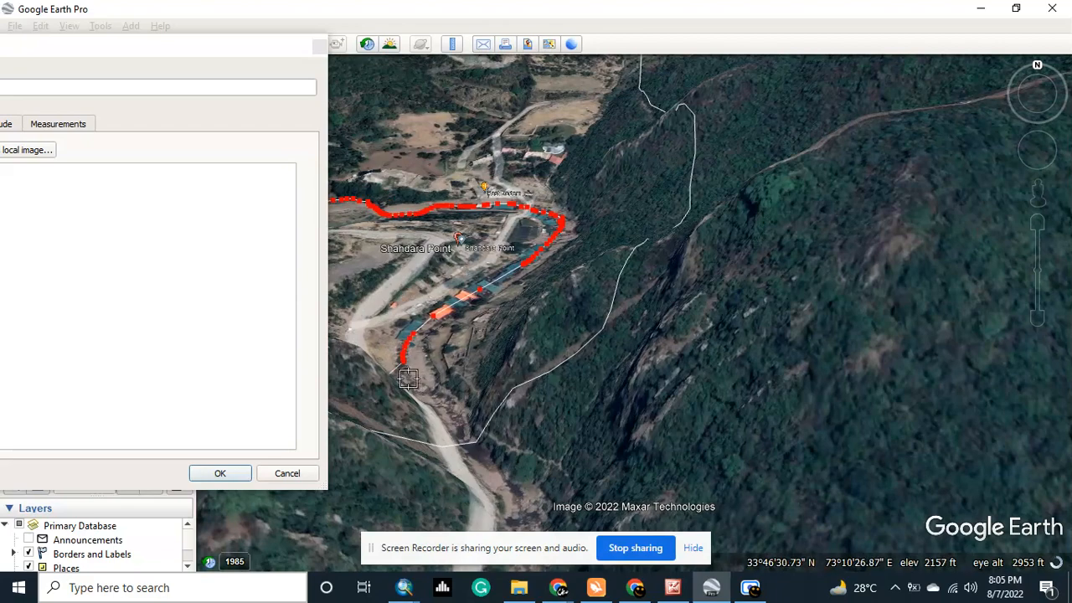
scroll(407, 377, "up", 2)
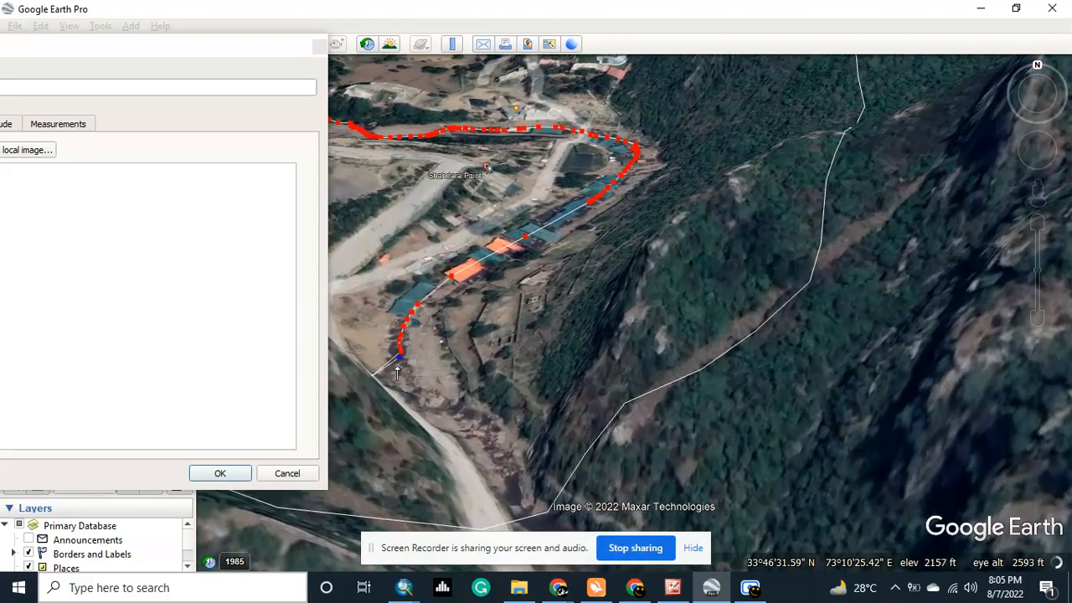
left_click(397, 367)
mouse_move(422, 404)
left_mouse_down()
mouse_move(486, 429)
mouse_move(516, 481)
left_mouse_up()
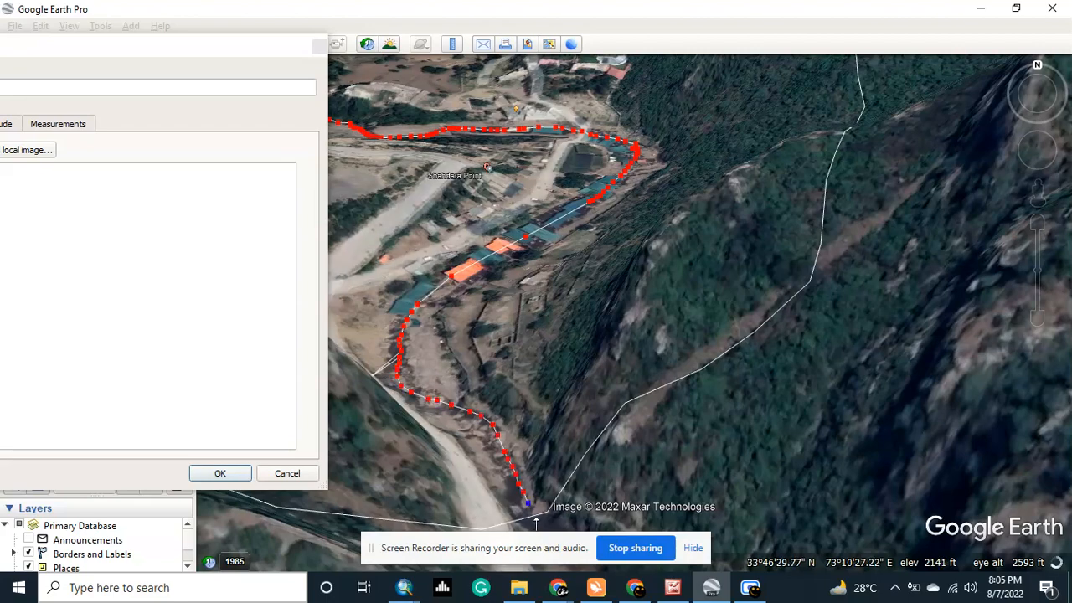
key("Right")
key("Down")
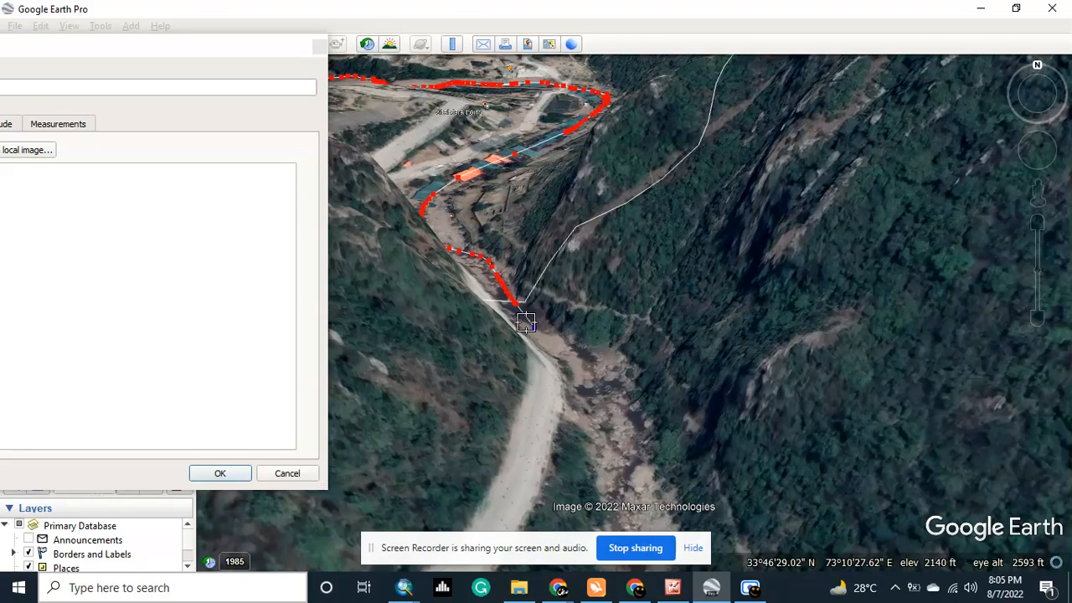
Review the end of the traced stream and the northern stream branches around Shadra Springs and Crown Dairy Farm.
scroll(572, 209, "down", 2)
scroll(573, 209, "up", 2)
scroll(572, 208, "down", 3)
scroll(572, 209, "down", 3)
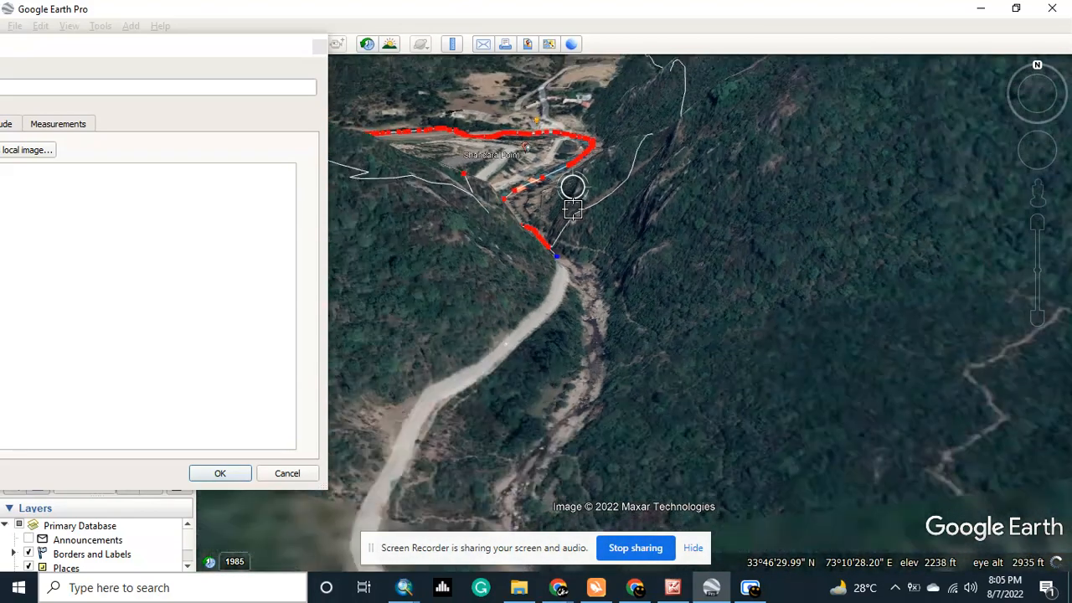
scroll(572, 209, "down", 3)
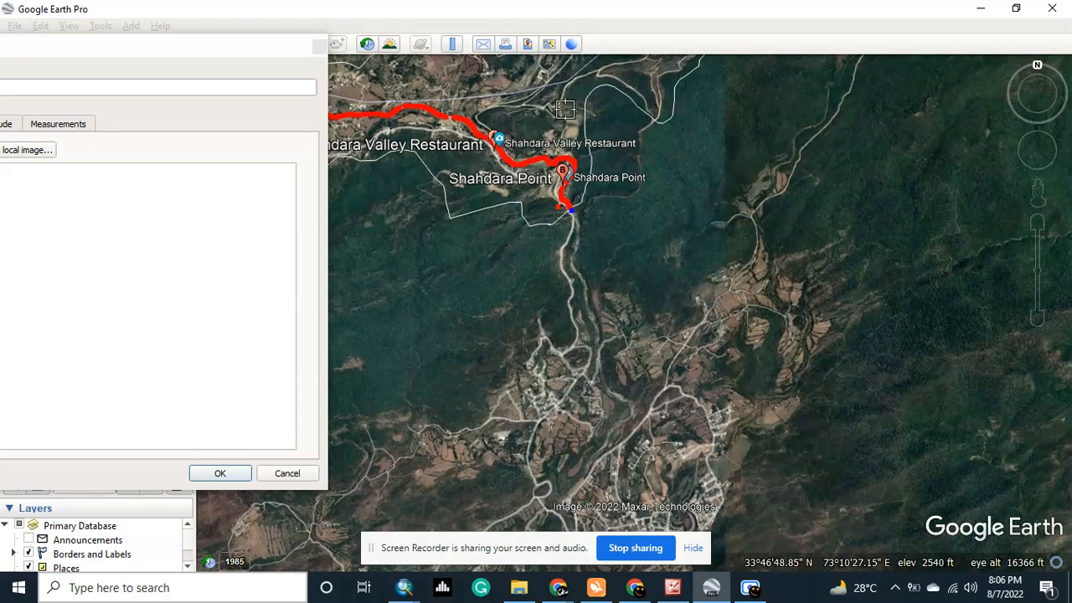
key("Up")
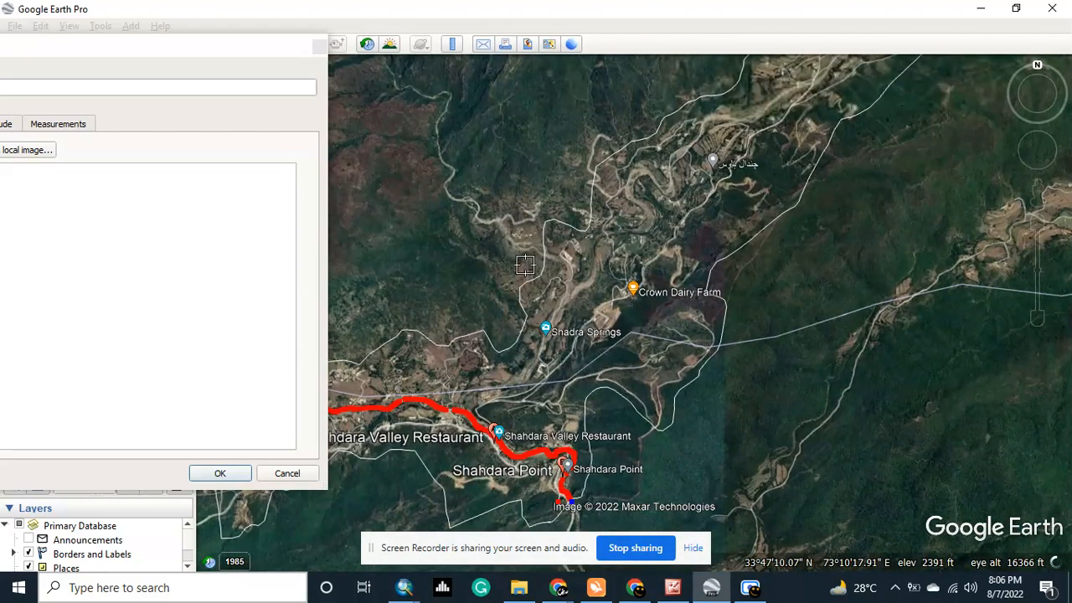
key("Up")
key("Down")
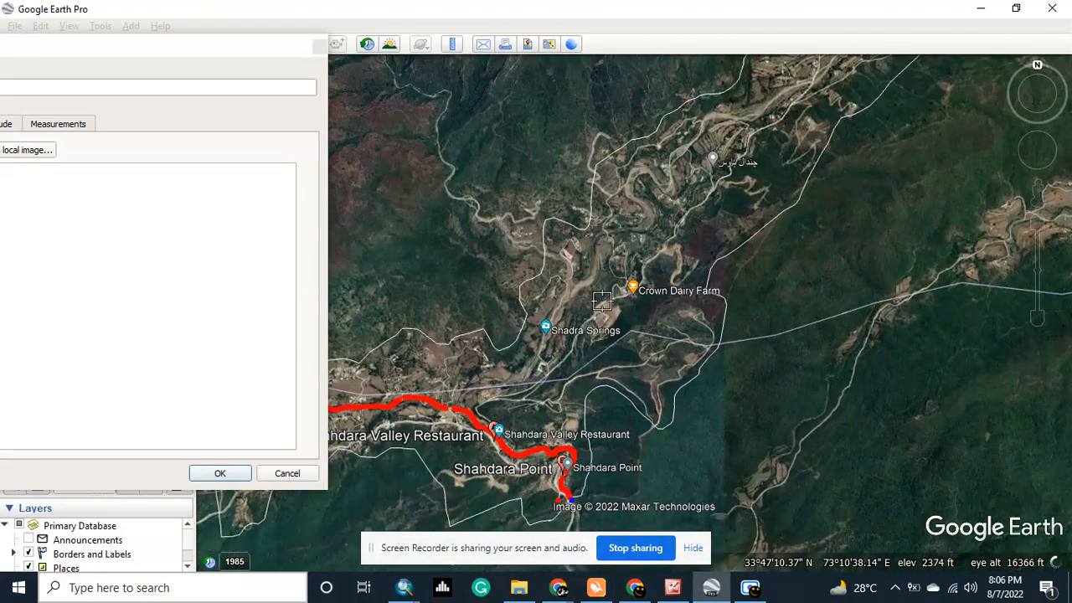
Remove the stray point placed north of Shadra Springs and save the "spring" path.
left_click(545, 252)
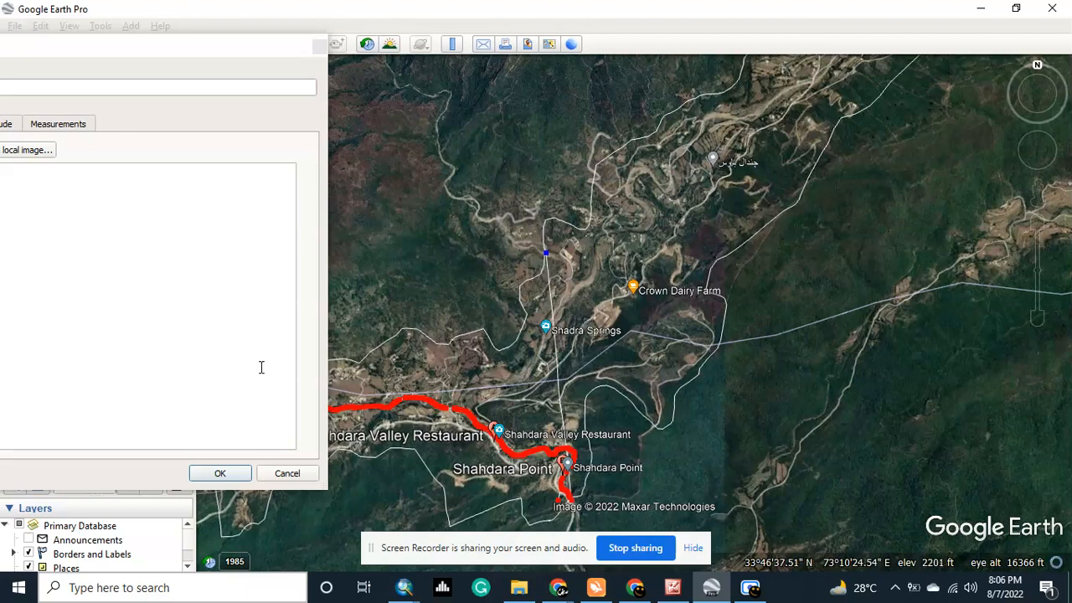
right_click(576, 328)
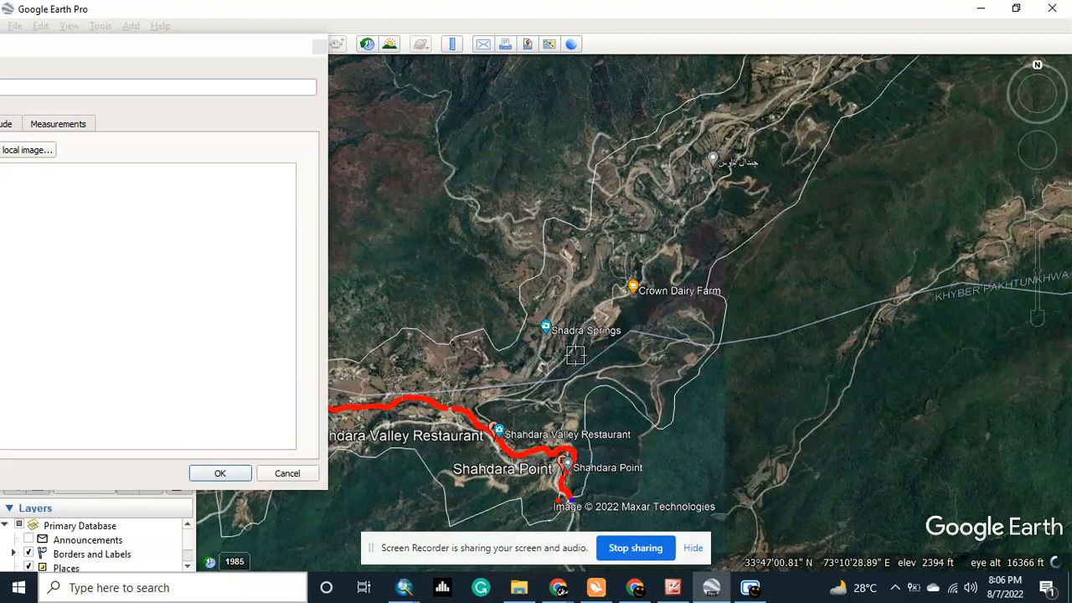
left_click(220, 473)
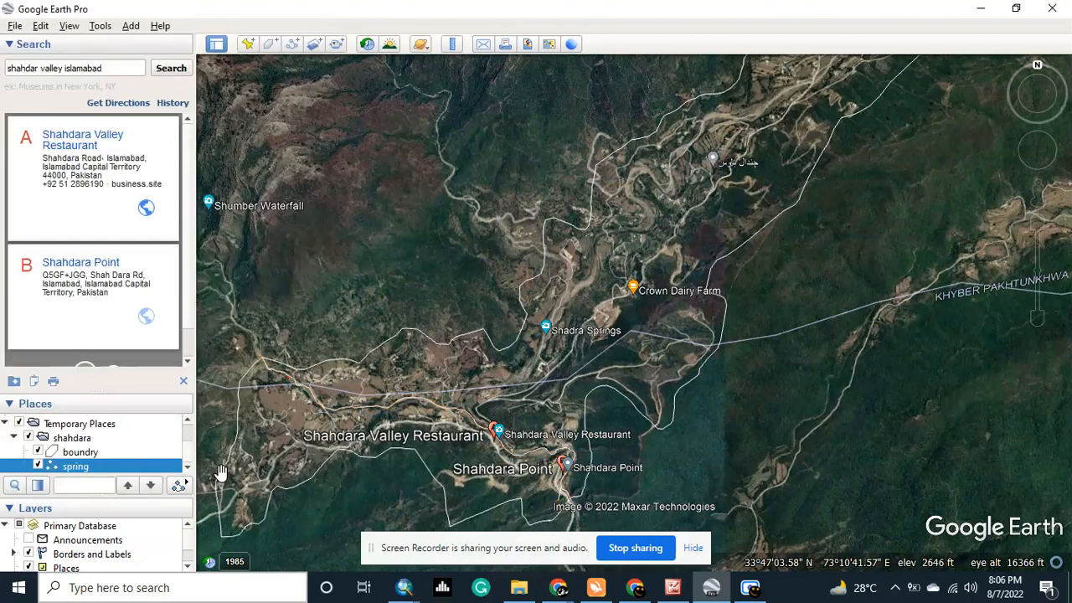
Start another new path inside the shahdara folder and move its dialog off the imagery.
left_click(72, 439)
right_click(72, 439)
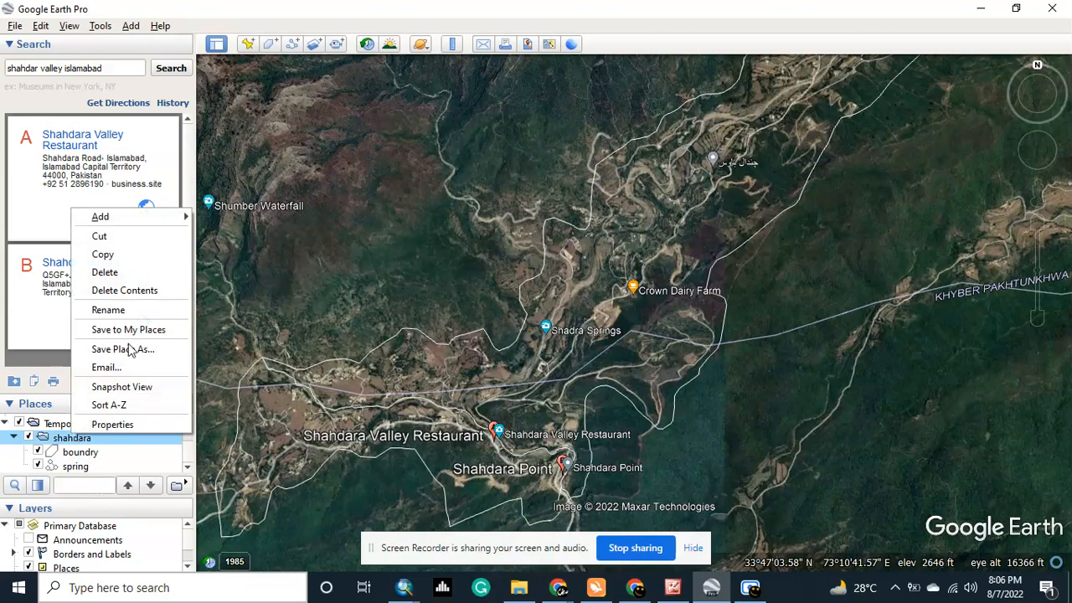
mouse_move(130, 219)
left_click(270, 254)
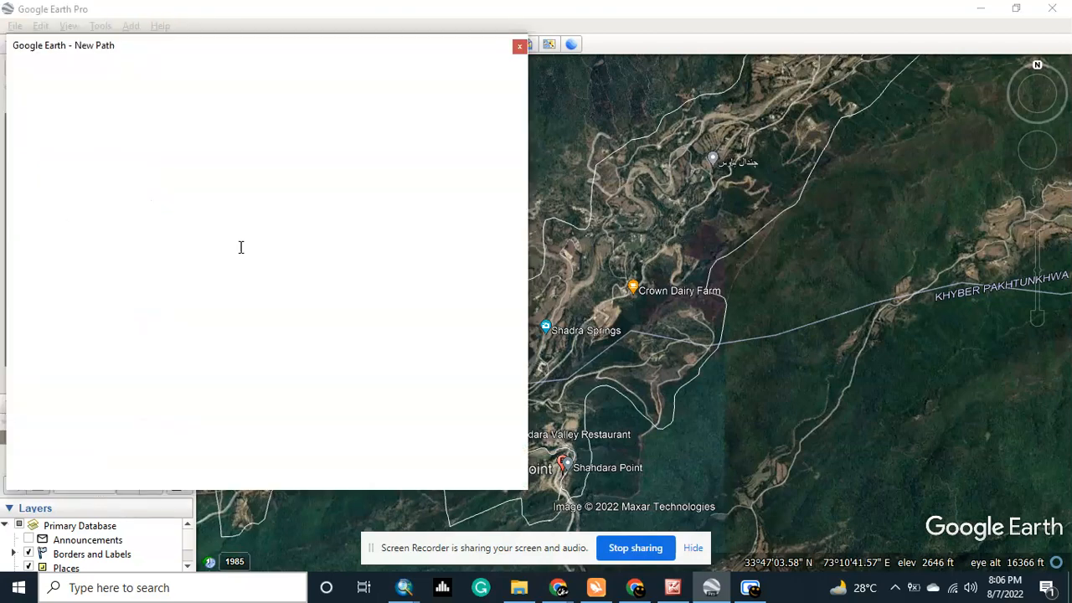
left_click_drag(433, 43, 102, 48)
Trace the stream bed from the boundary north of Shadra Springs south-west past Green Fields Residential Area towards Shahdara Valley Restaurant.
scroll(585, 225, "up", 5)
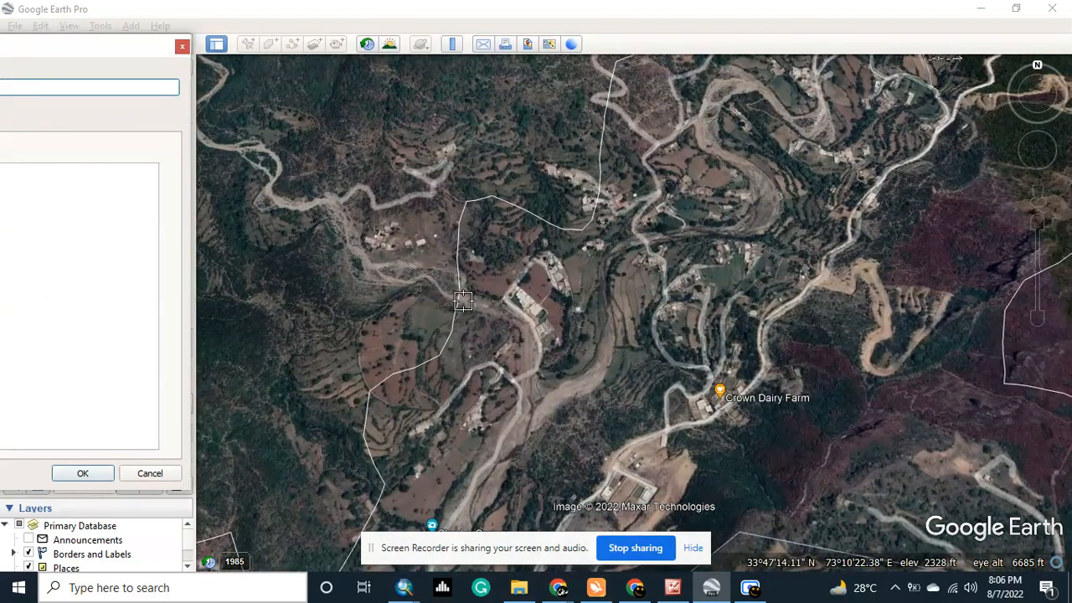
scroll(641, 201, "up", 2)
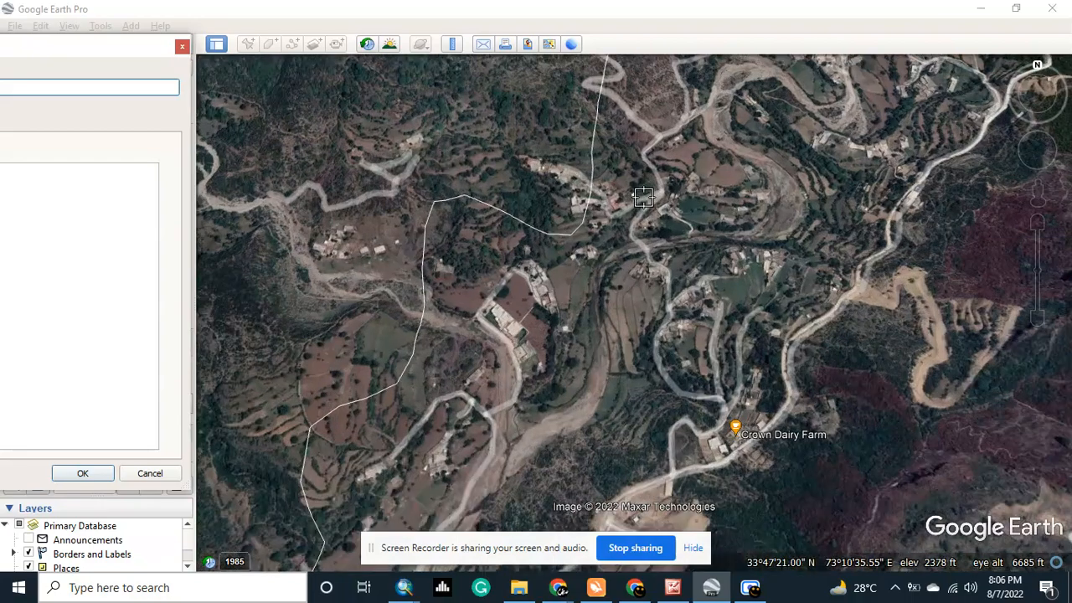
scroll(652, 238, "up", 2)
scroll(653, 239, "down", 1)
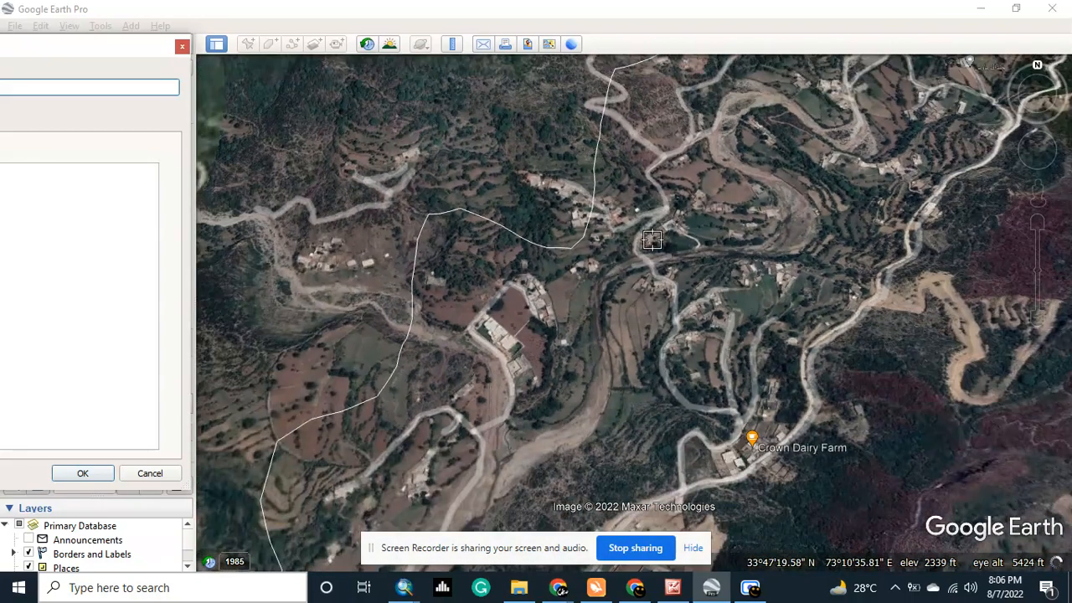
scroll(666, 194, "down", 1)
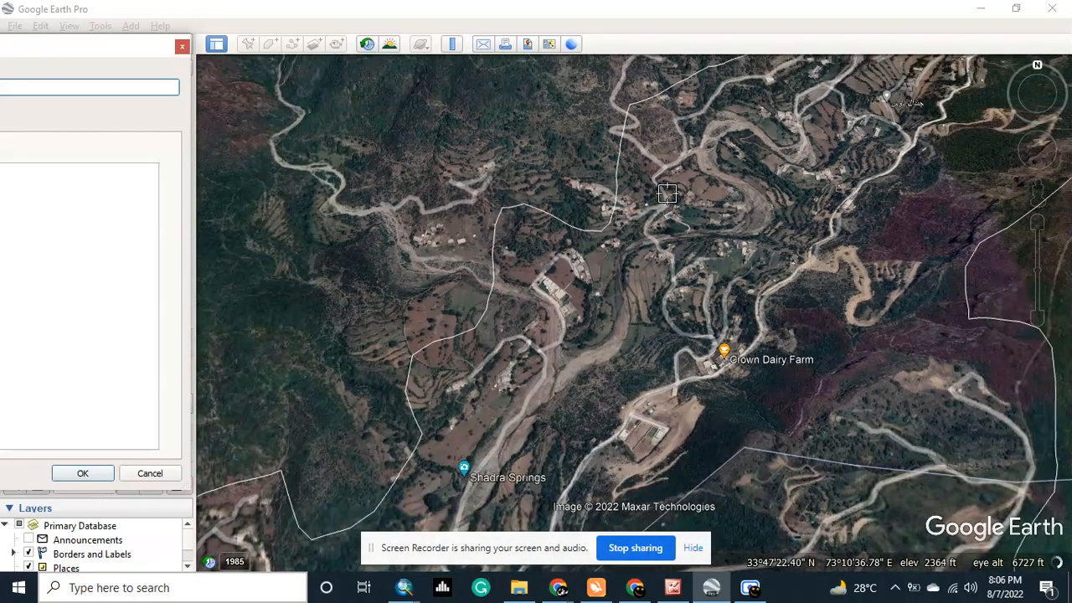
scroll(667, 194, "down", 1)
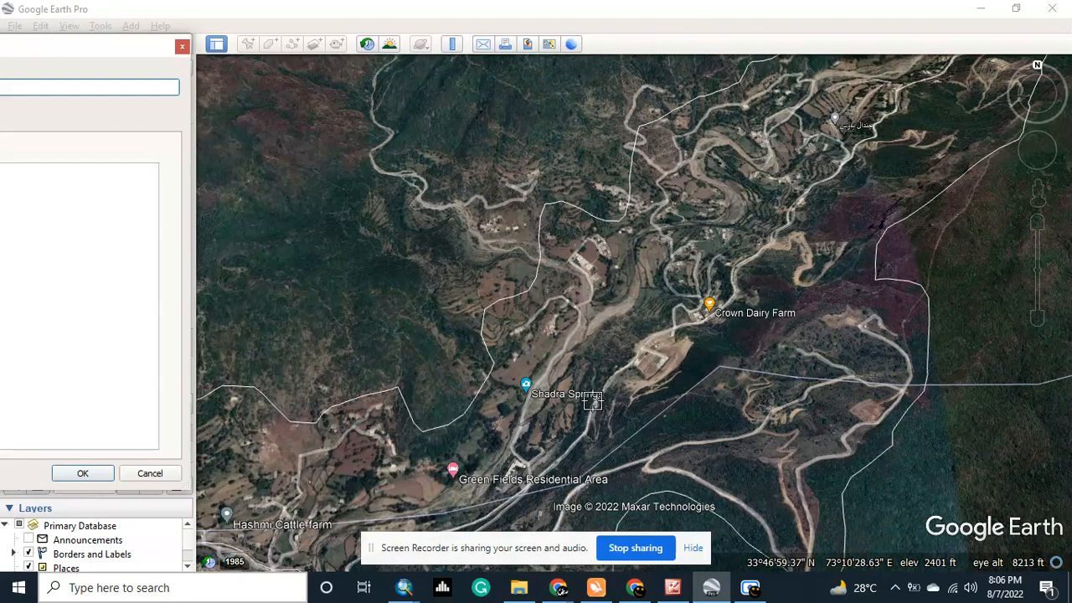
scroll(583, 407, "down", 3)
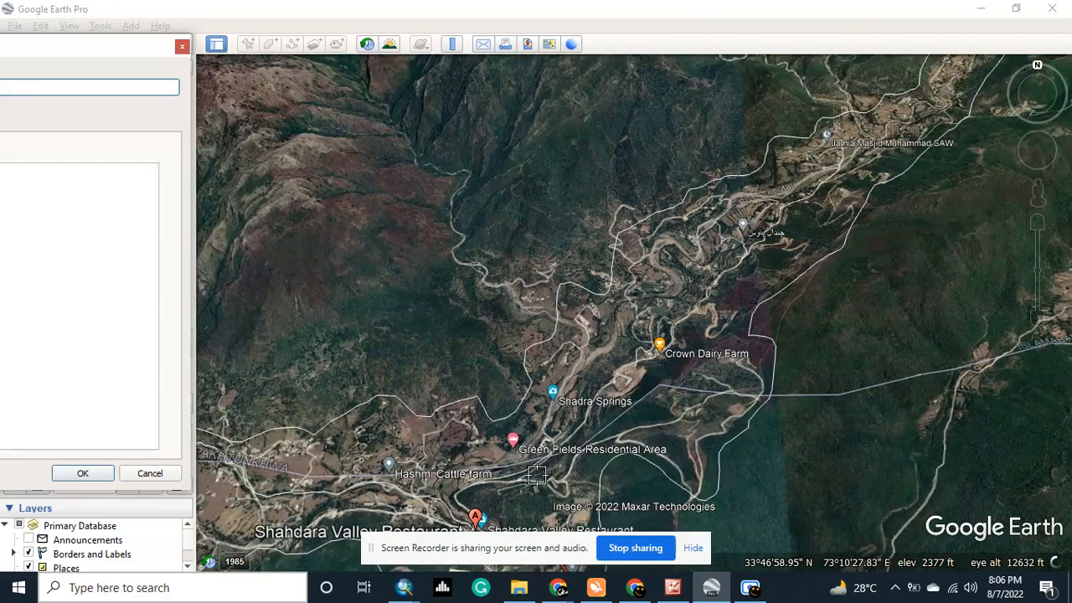
mouse_move(561, 320)
left_mouse_down()
mouse_move(589, 334)
mouse_move(577, 381)
left_mouse_up()
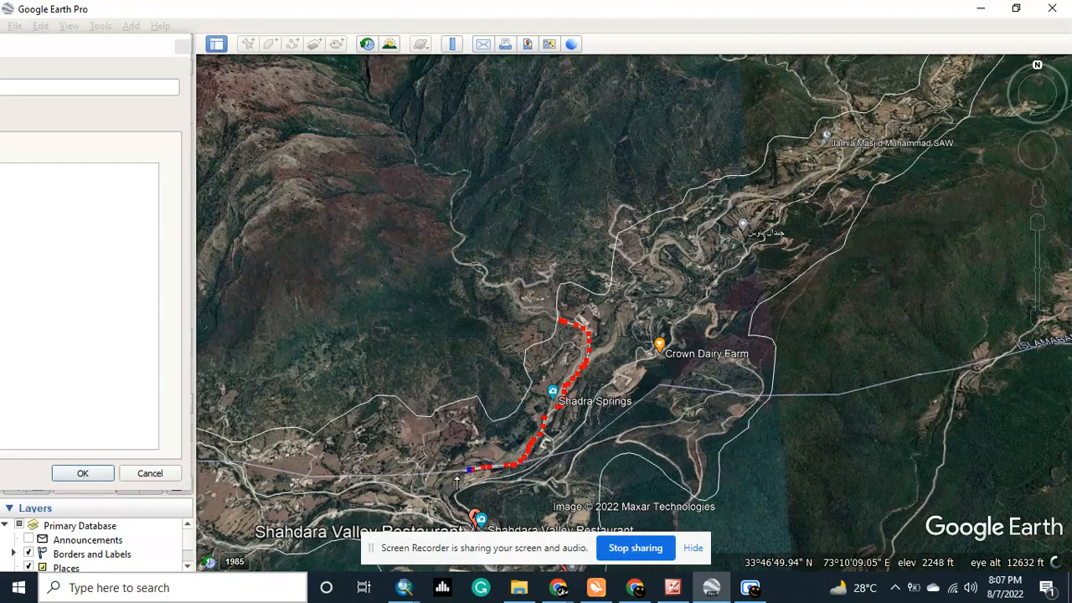
left_click_drag(450, 505, 446, 498)
key("Down")
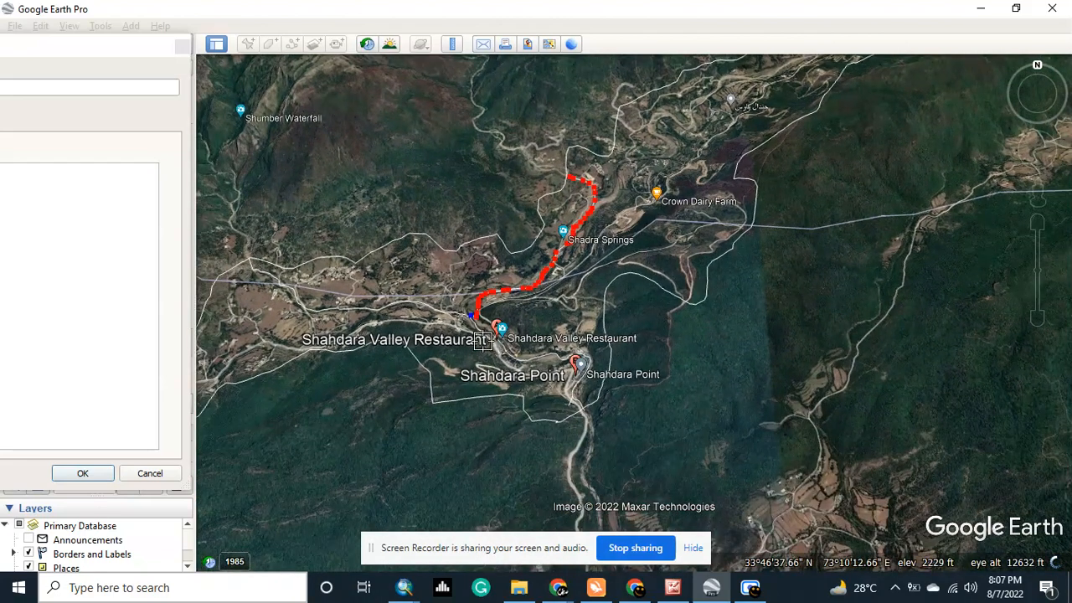
Remove the misplaced end points that run across the fields north-west of Shahdara Valley Restaurant, back to the stream bend.
scroll(481, 339, "up", 5)
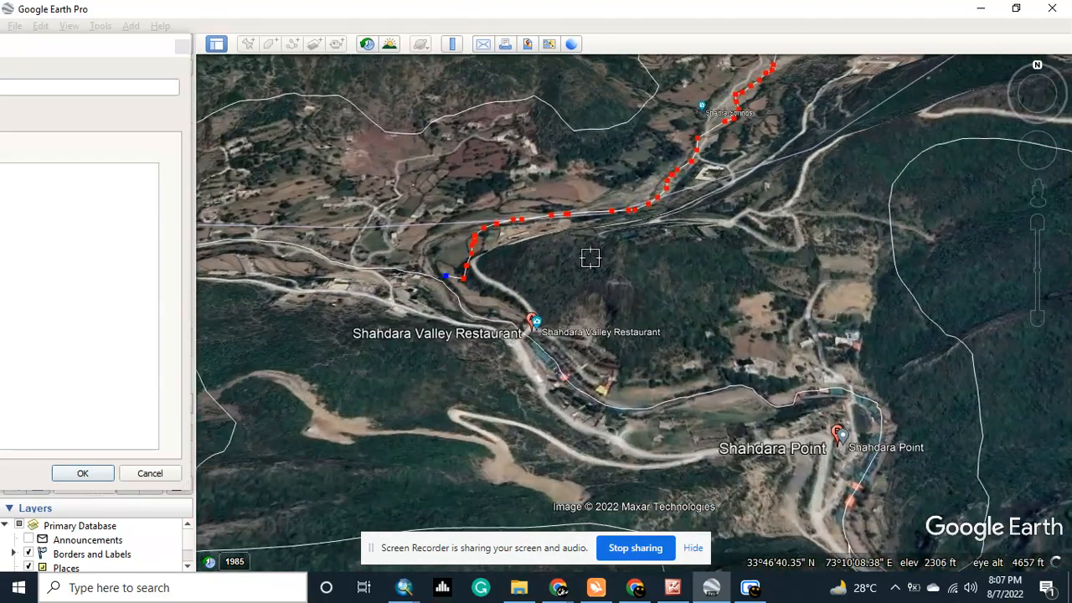
right_click(464, 284)
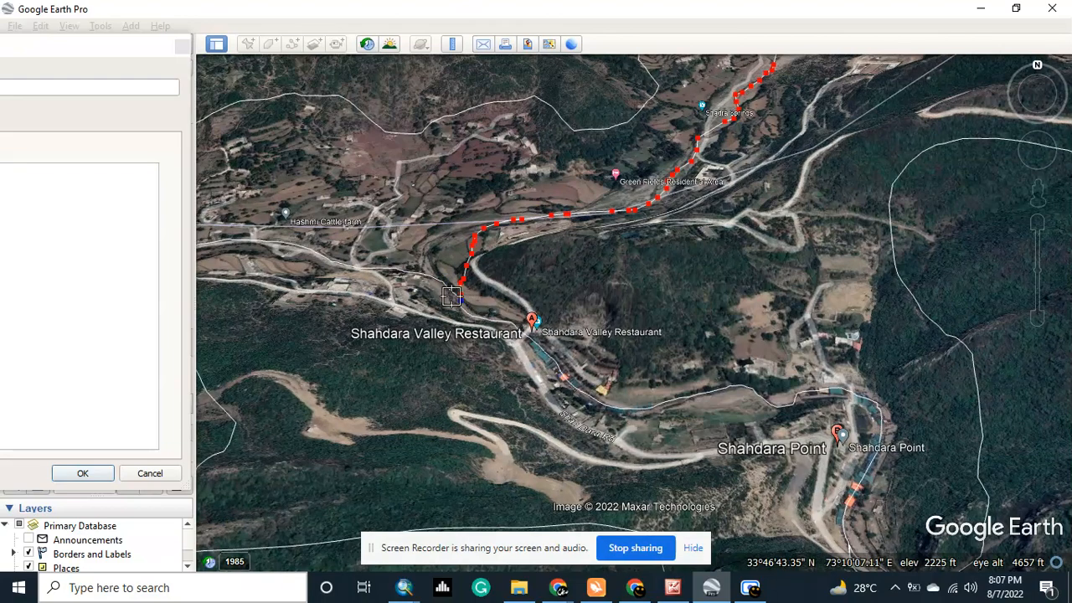
scroll(451, 295, "up", 3)
scroll(463, 310, "up", 3)
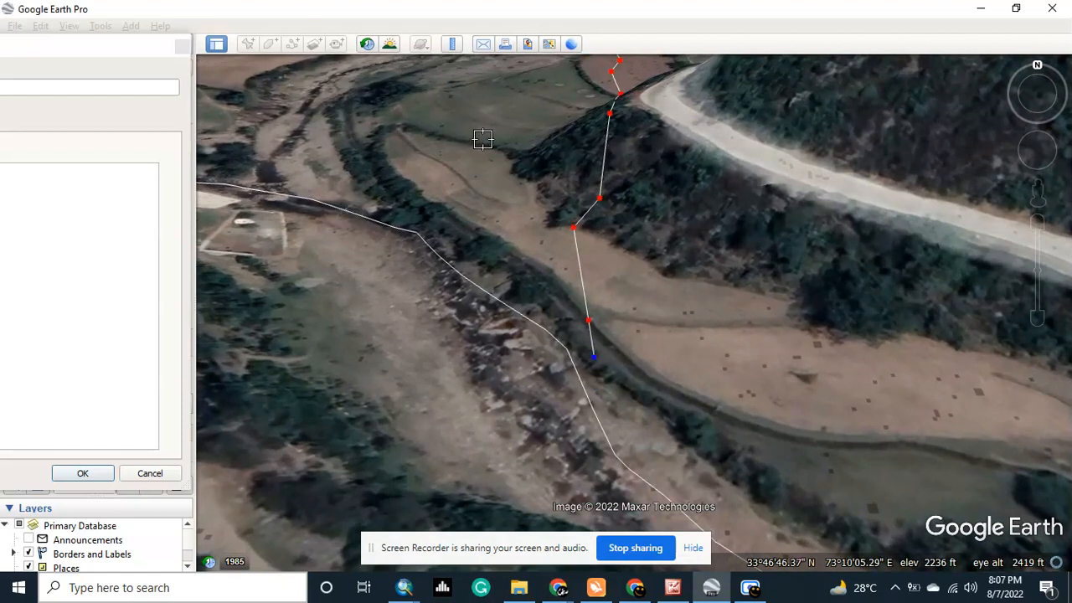
key("Delete")
key("Delete")
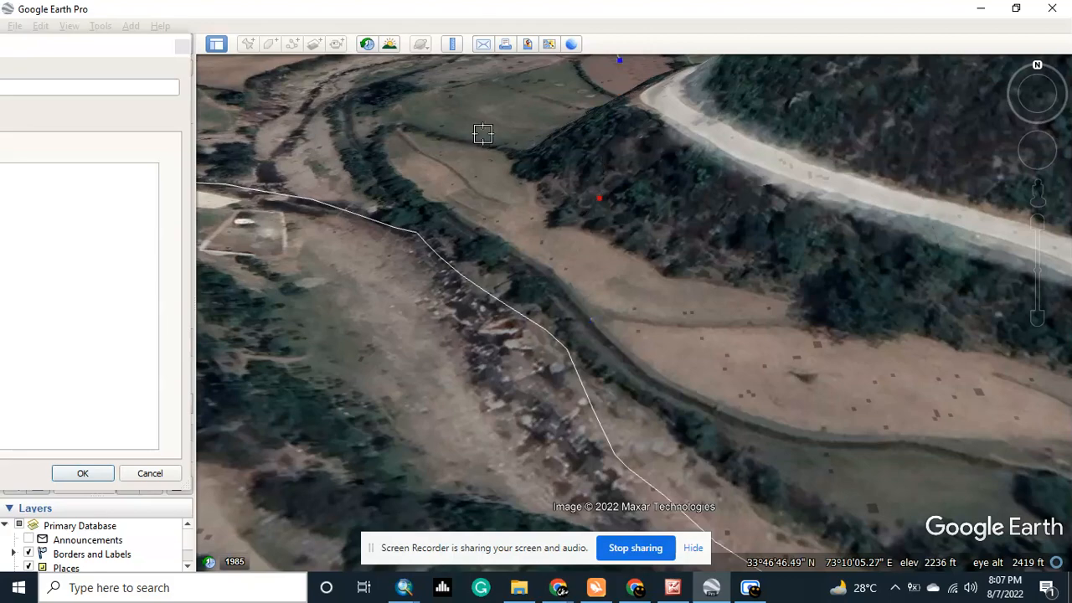
scroll(482, 128, "down", 3)
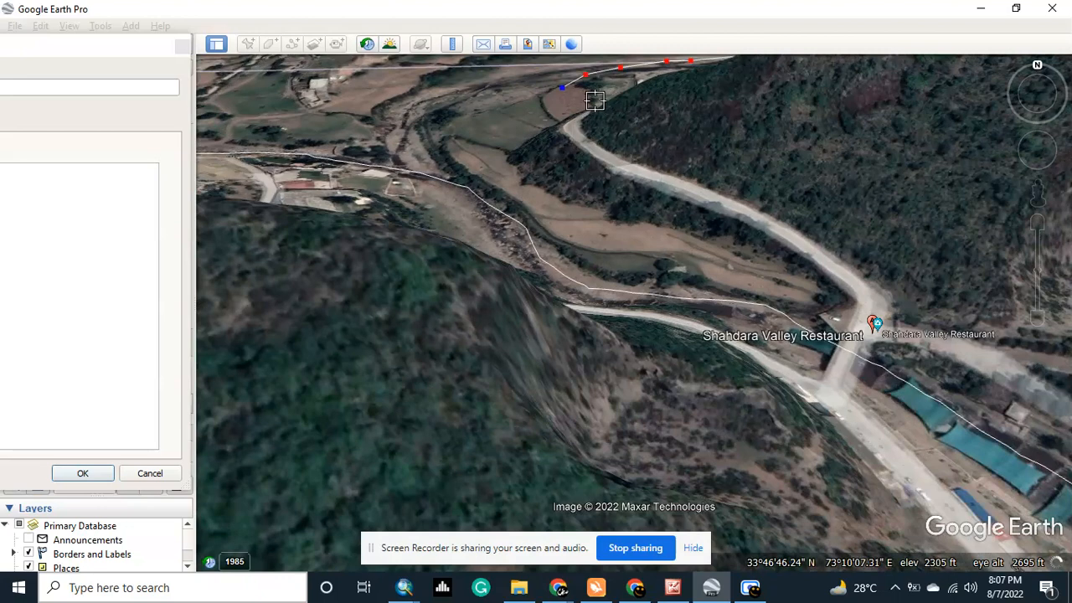
right_click(586, 76)
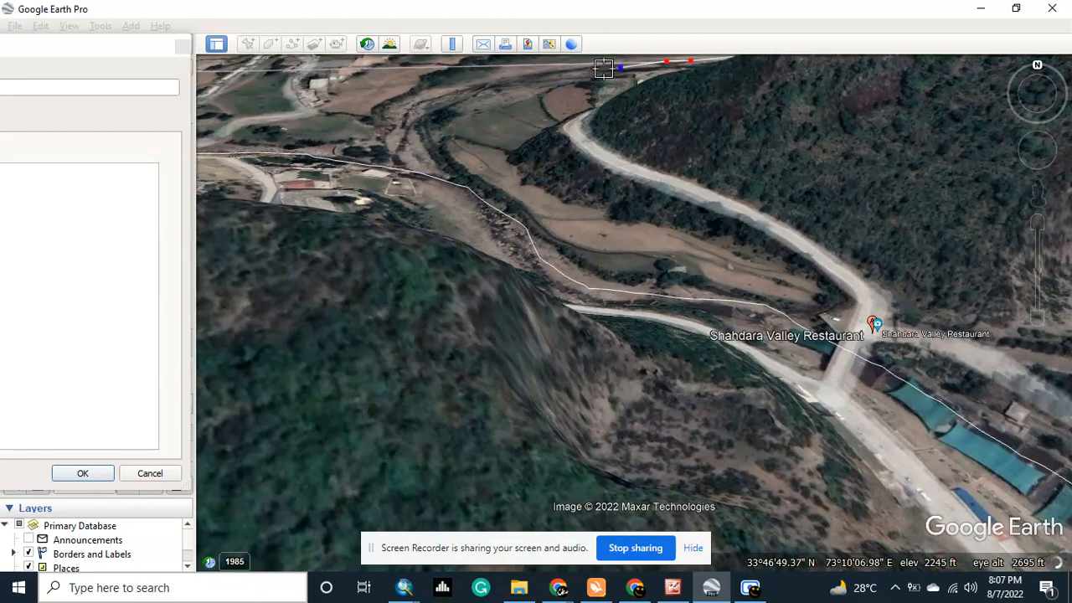
Retrace the stream around the west side of the fields and place its last point exactly on the existing spring path.
left_click(606, 72)
left_click_drag(579, 68, 478, 81)
left_click_drag(409, 141, 413, 168)
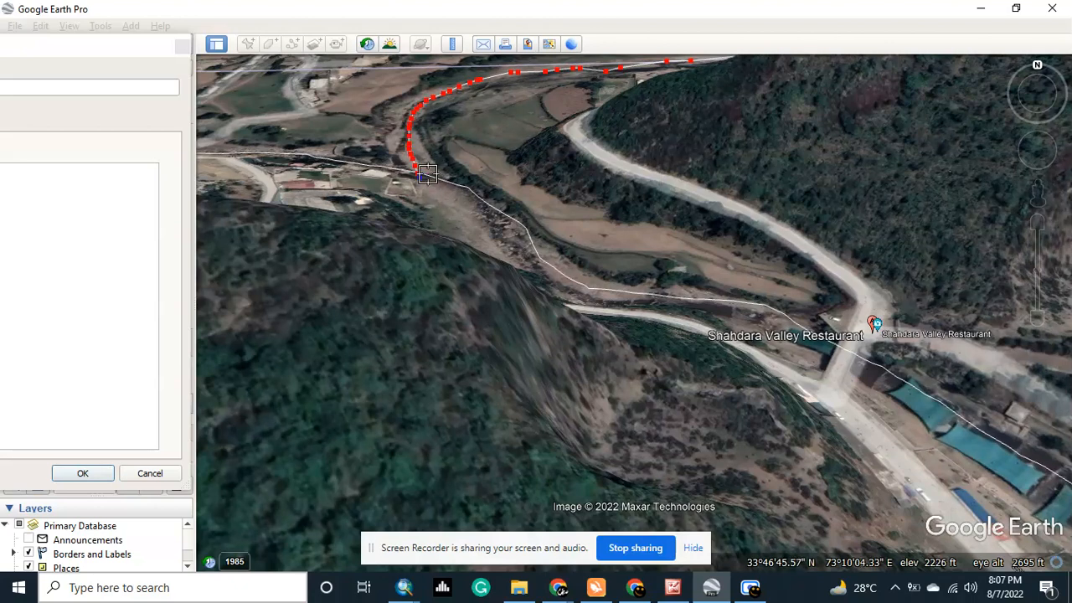
scroll(428, 173, "up", 3)
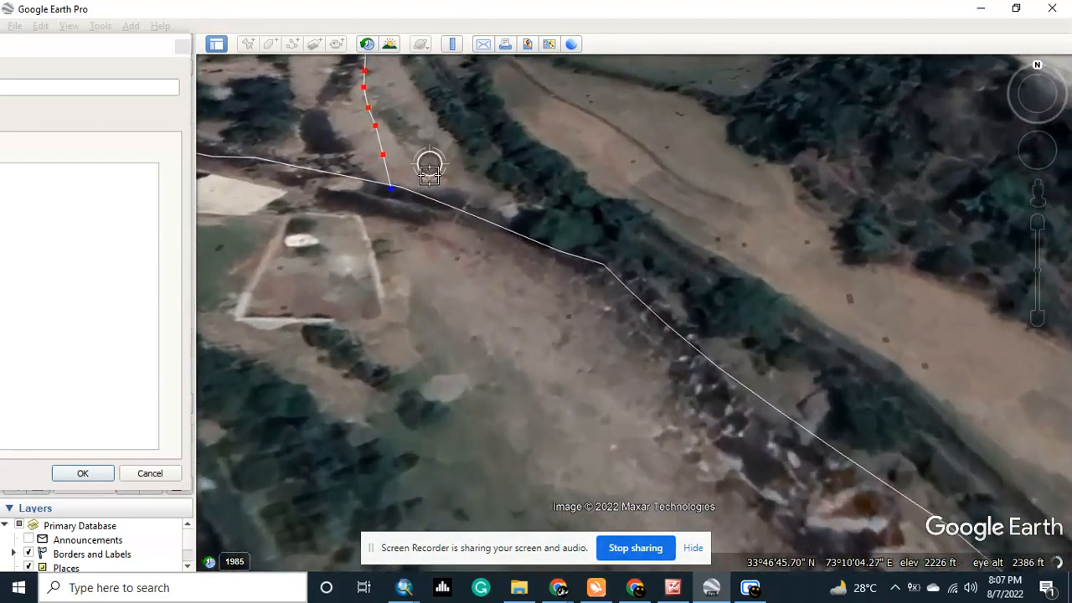
key("Delete")
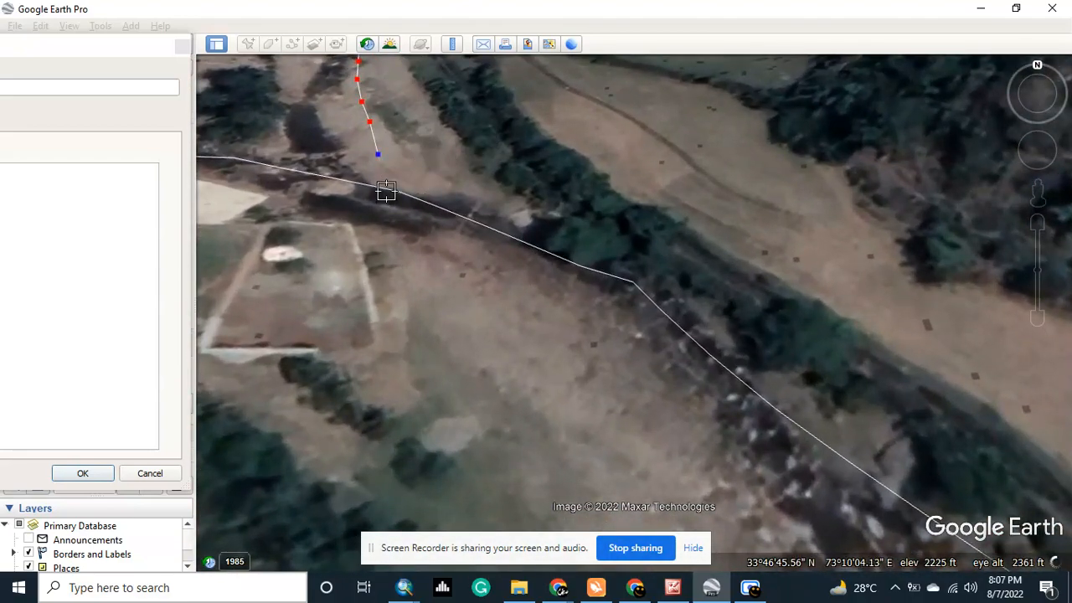
left_click(387, 193)
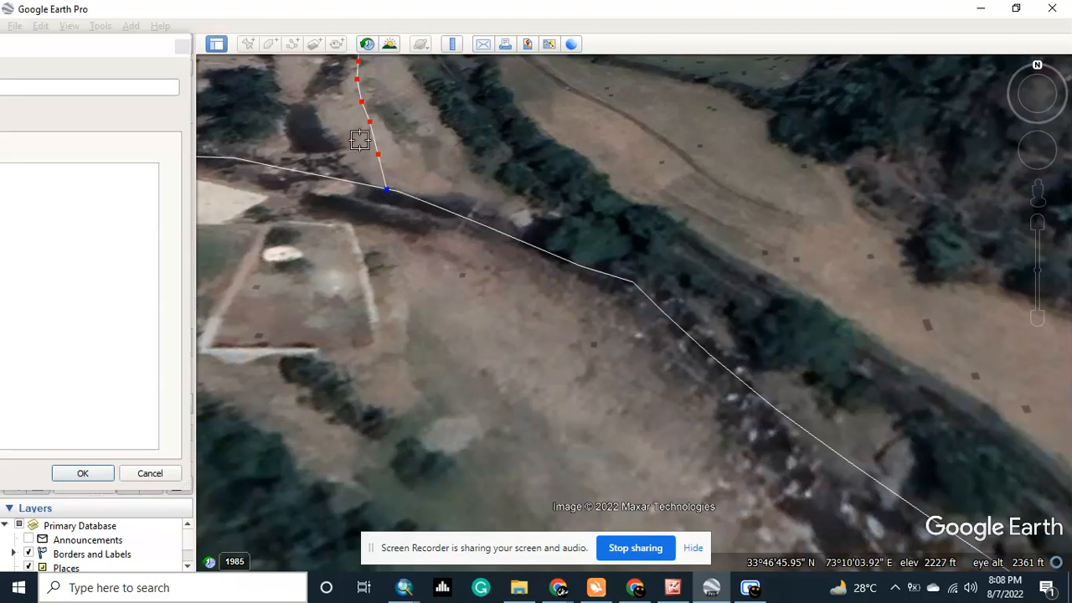
Give the new stream path a blue line with a width of 1.4 and save it.
left_click(132, 49)
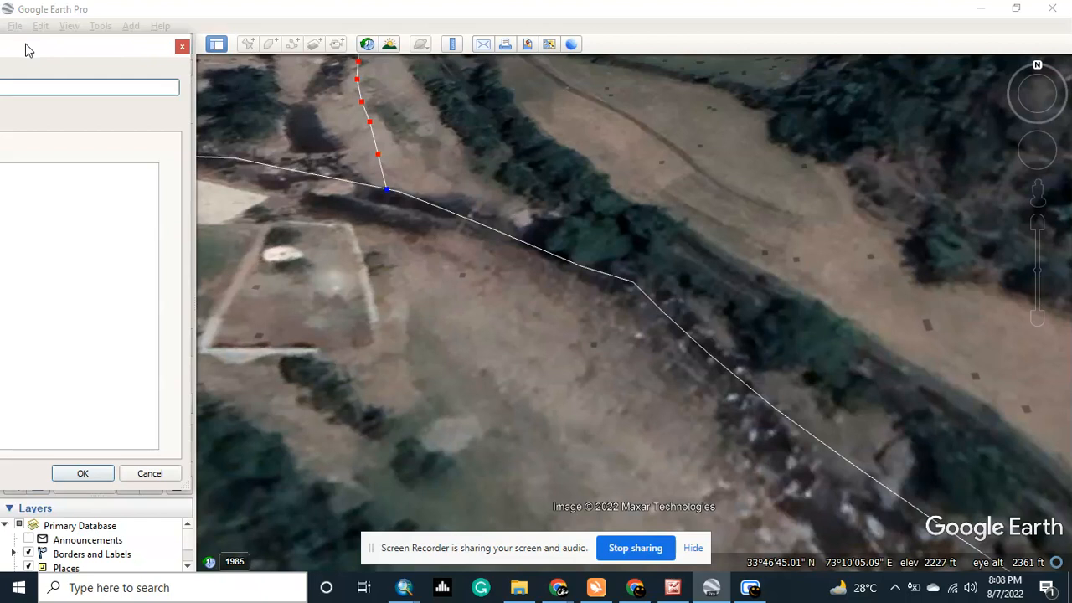
left_click_drag(26, 51, 579, 16)
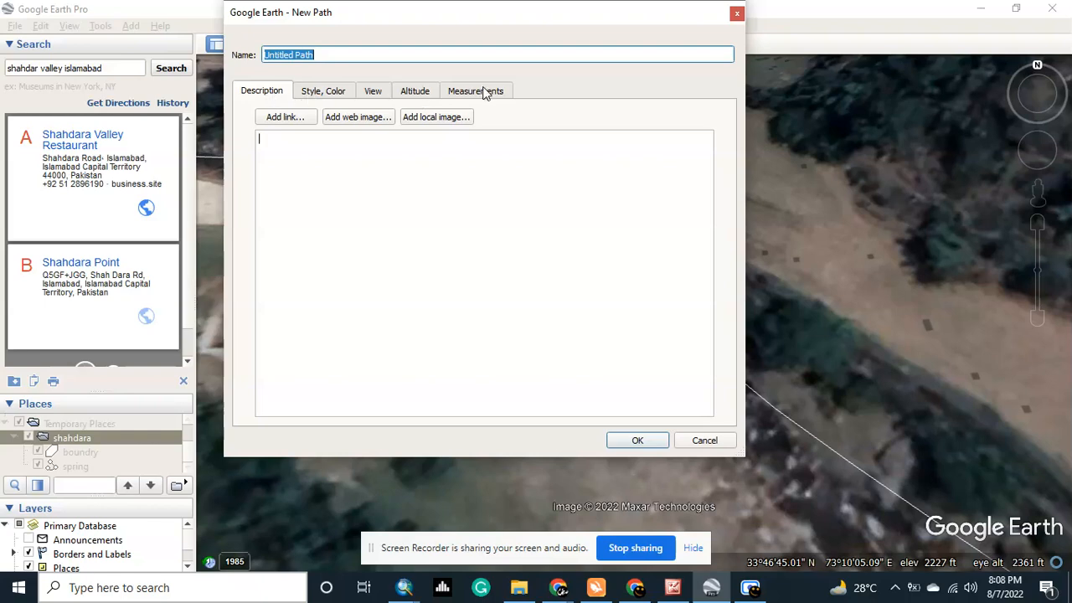
left_click(308, 94)
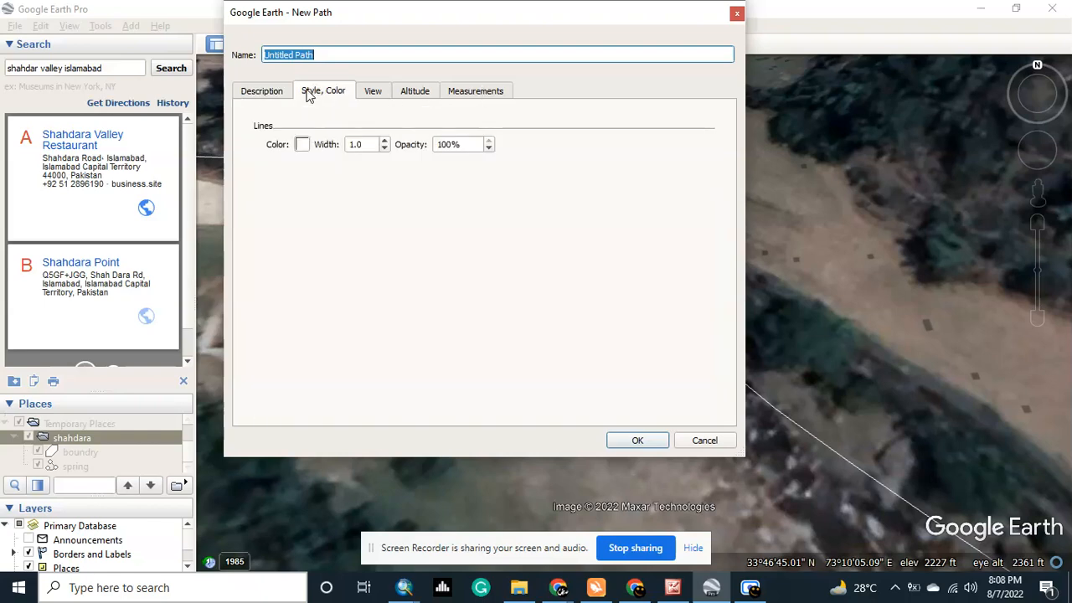
left_click(302, 145)
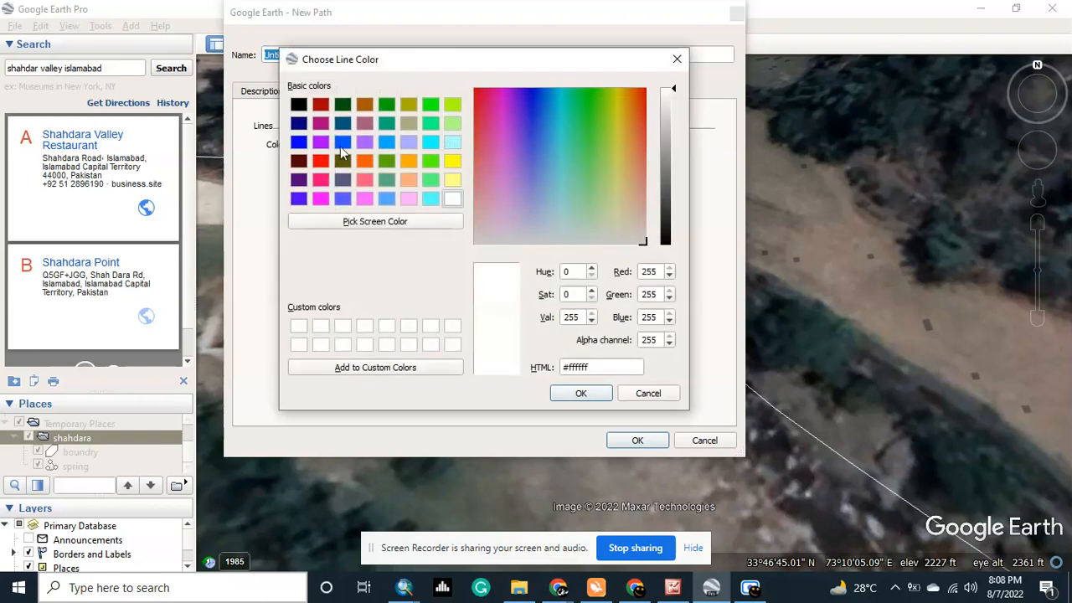
left_click(342, 142)
left_click(607, 393)
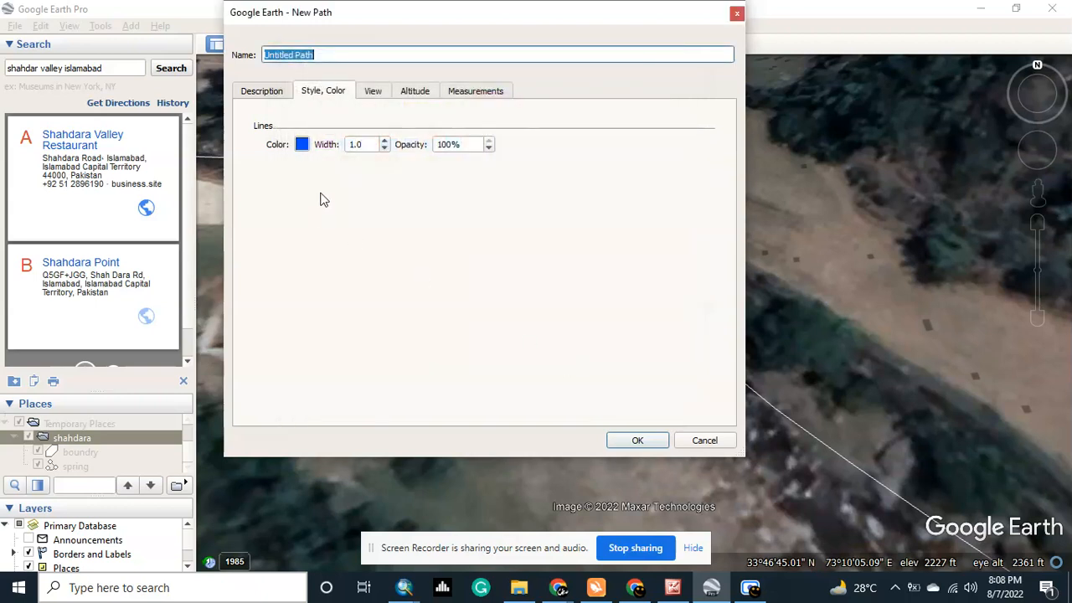
left_click(385, 145)
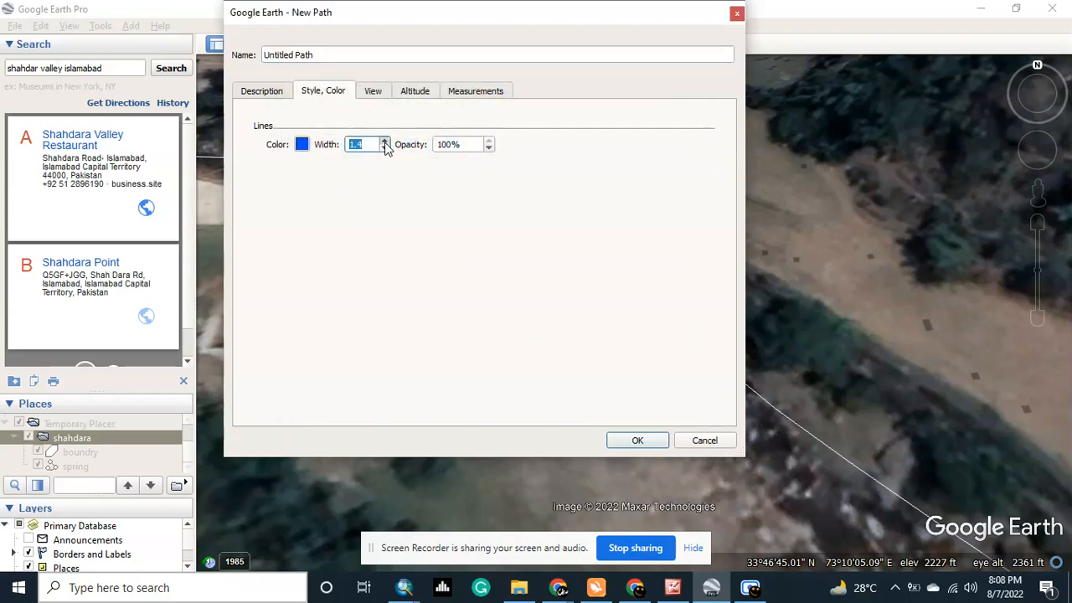
left_click(647, 439)
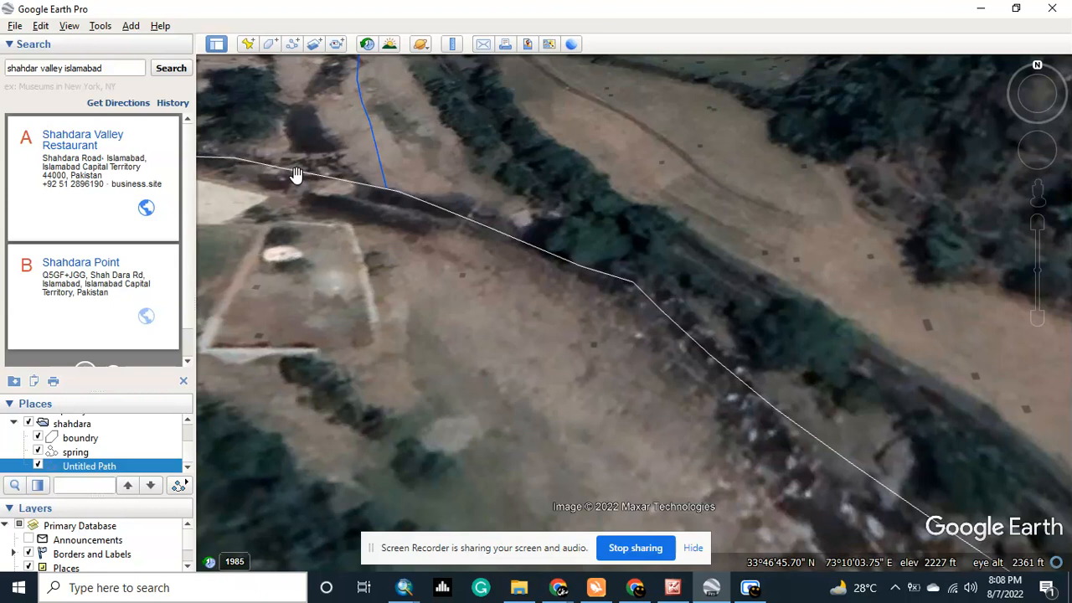
Change the spring path's line to the same blue with a width of 1.5 and save it.
left_click(76, 455)
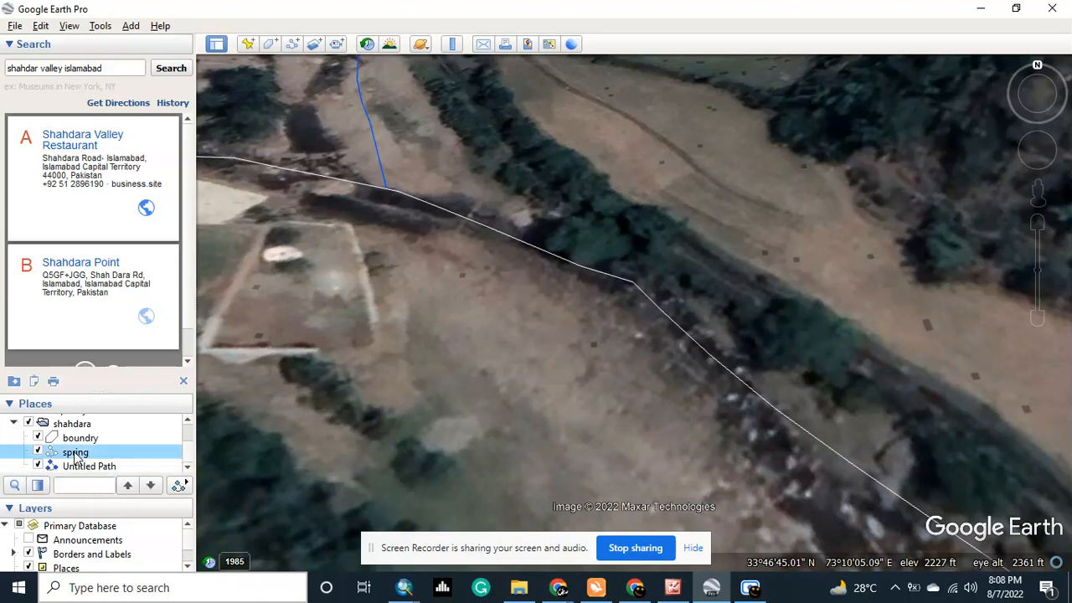
right_click(76, 455)
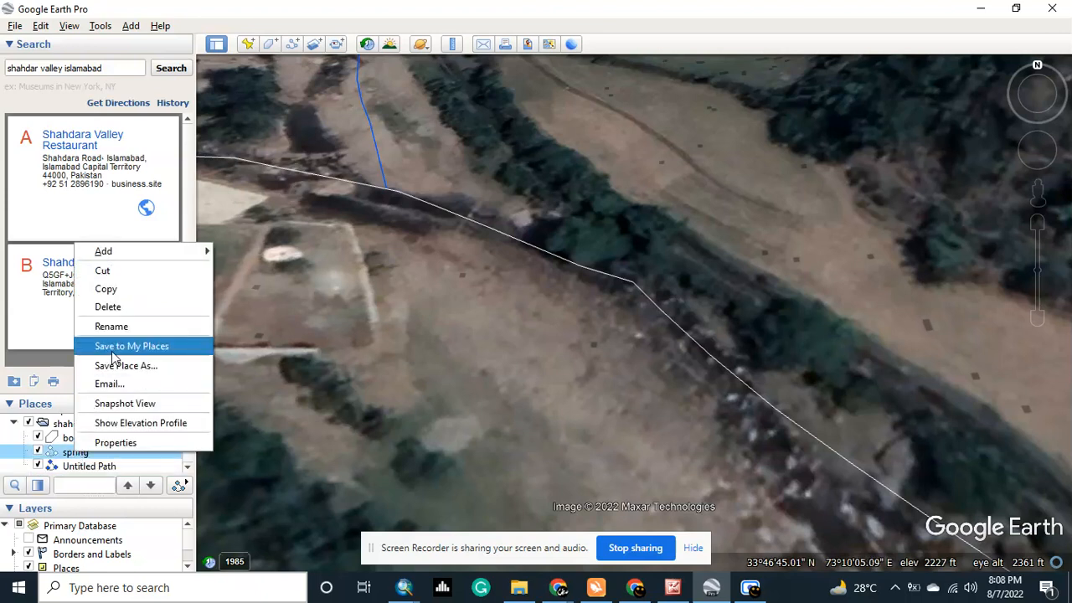
left_click(126, 445)
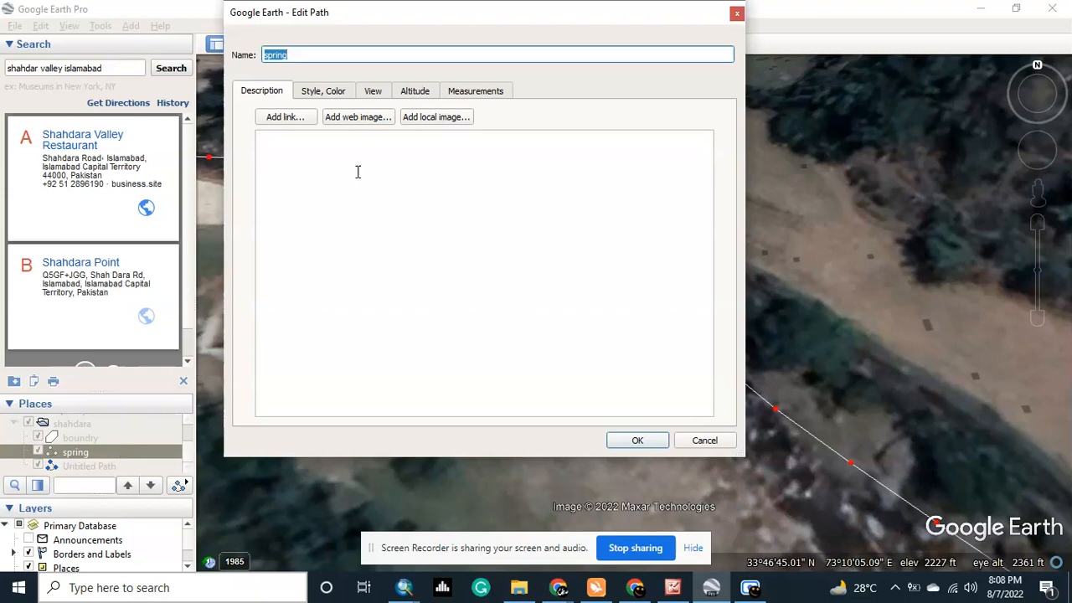
left_click(320, 94)
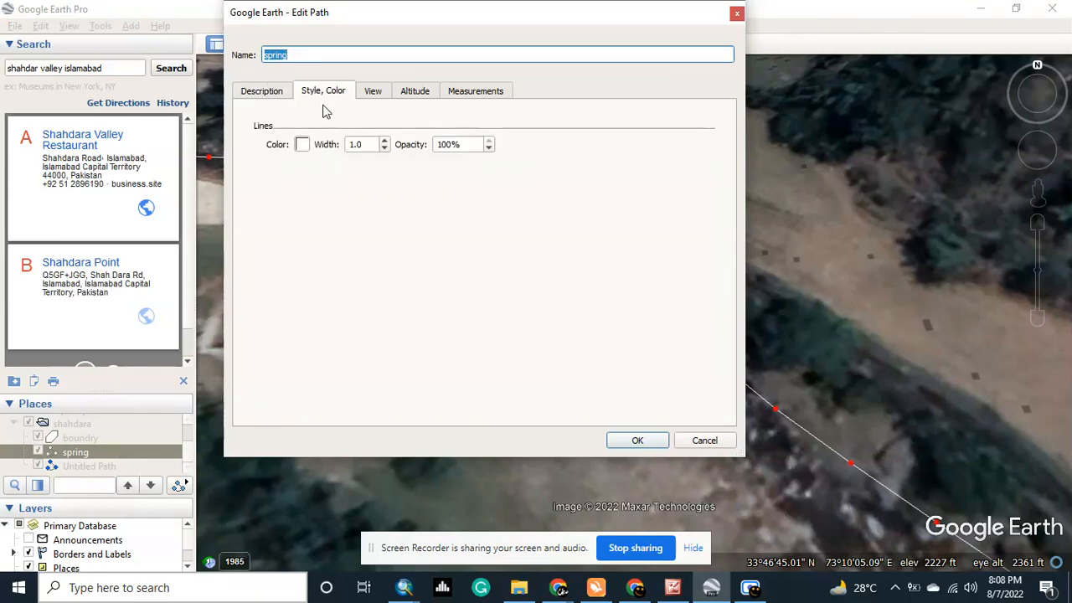
left_click(303, 145)
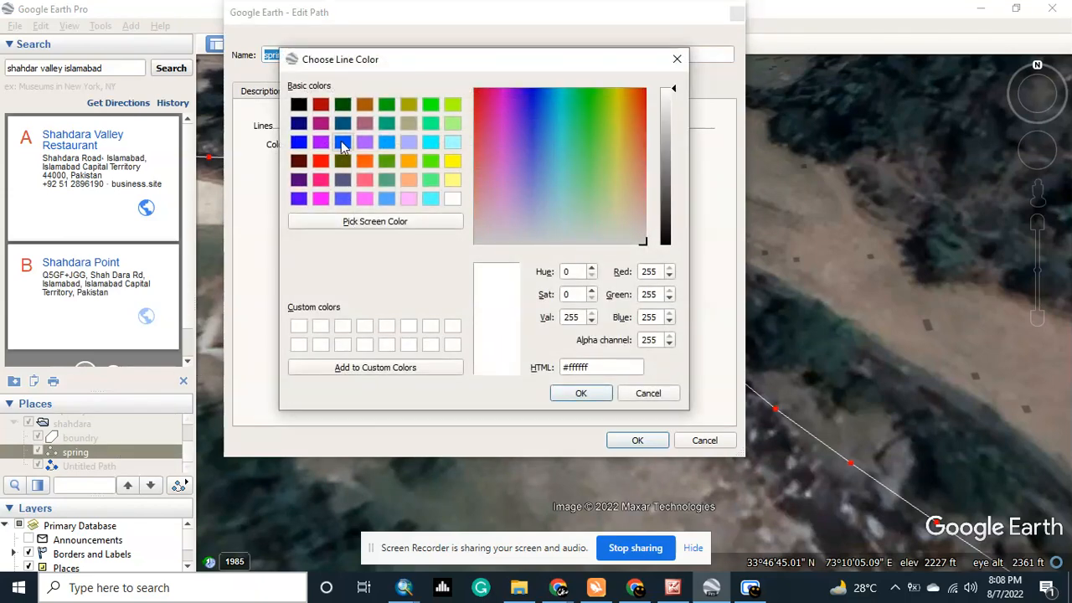
left_click(343, 142)
left_click(580, 393)
left_click(385, 142)
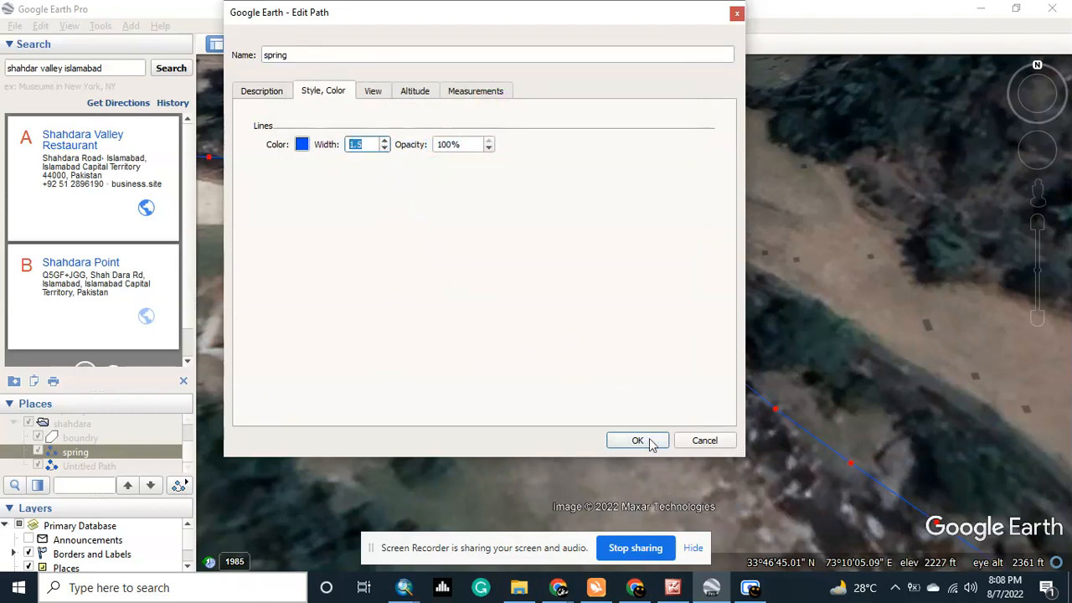
left_click(638, 441)
Set the boundary polygon's outline to a width of 2.0 with a white line colour and save it.
scroll(362, 208, "down", 3)
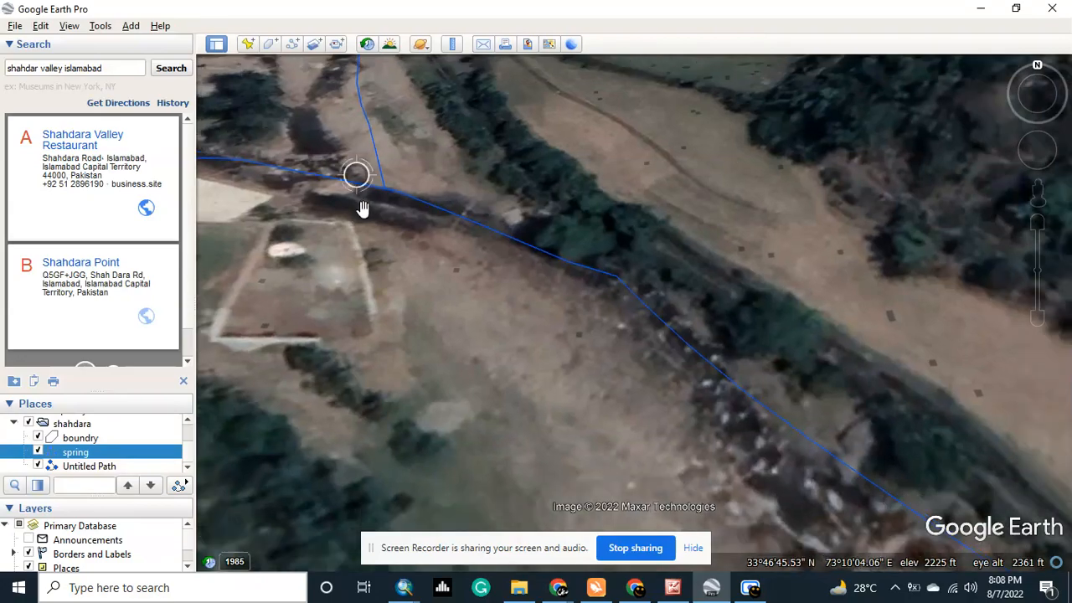
scroll(369, 224, "down", 2)
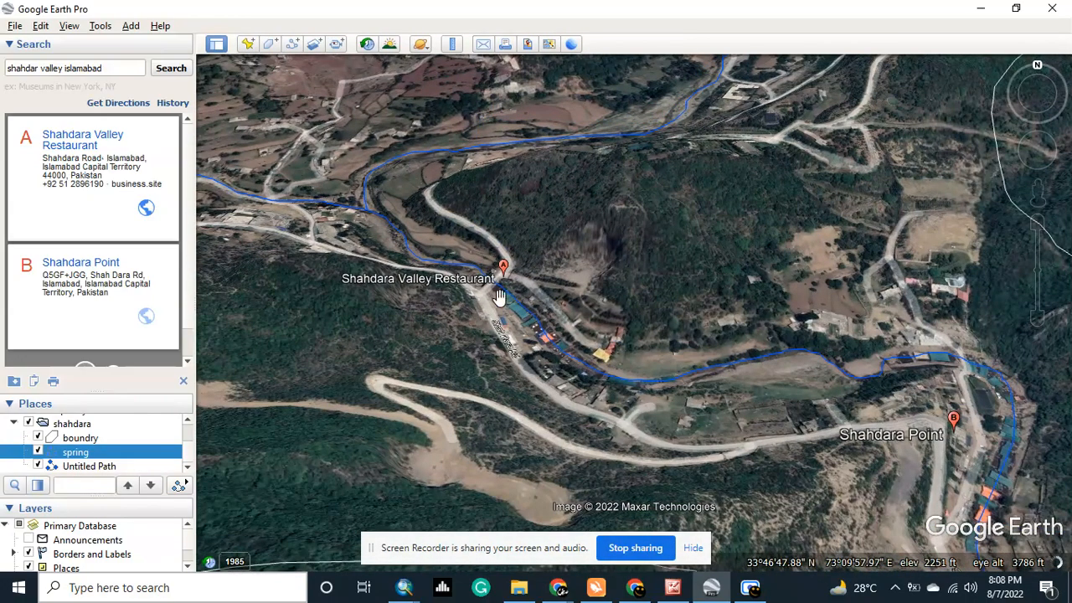
scroll(584, 312, "down", 5)
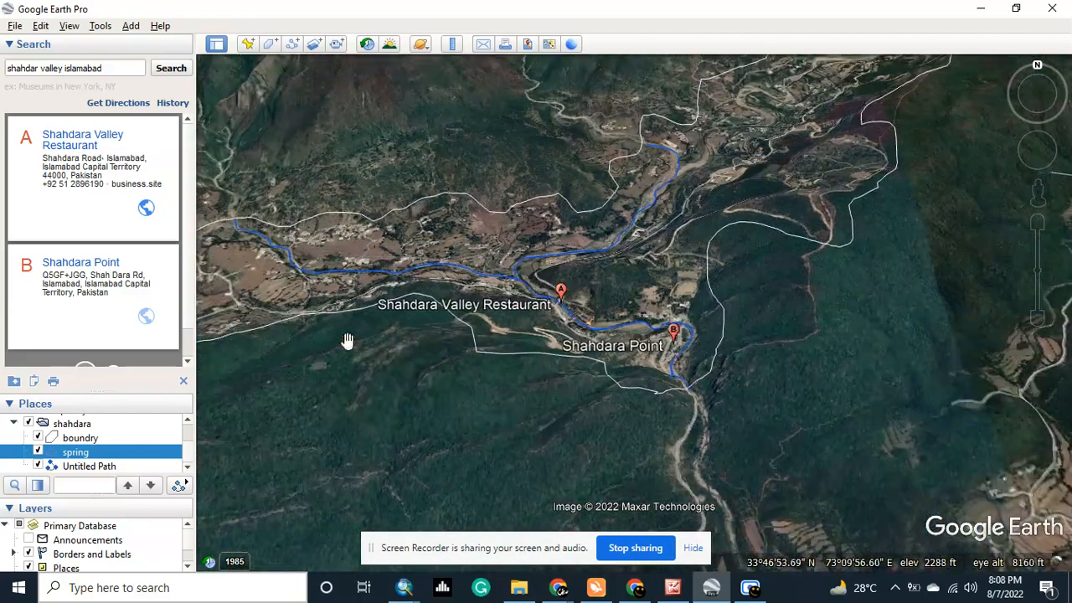
left_click(78, 439)
right_click(78, 440)
left_click(117, 424)
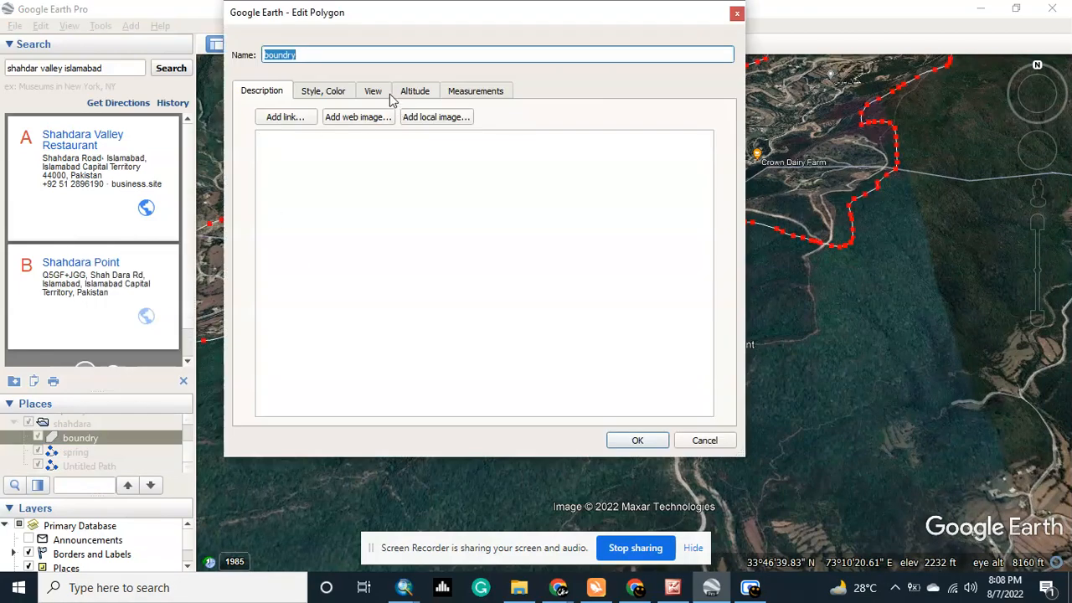
left_click(334, 94)
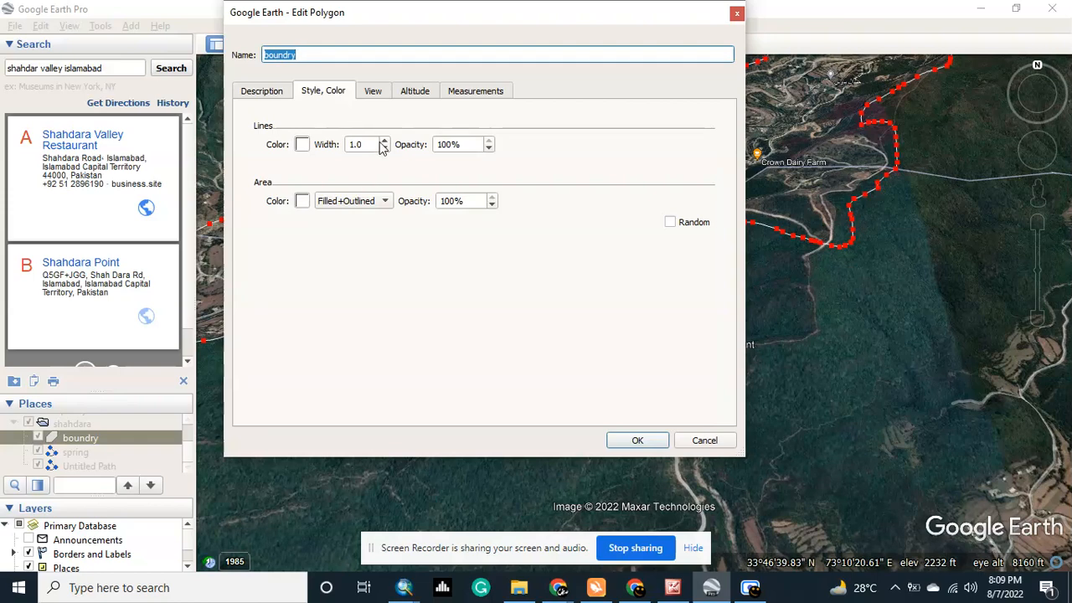
left_click(384, 141)
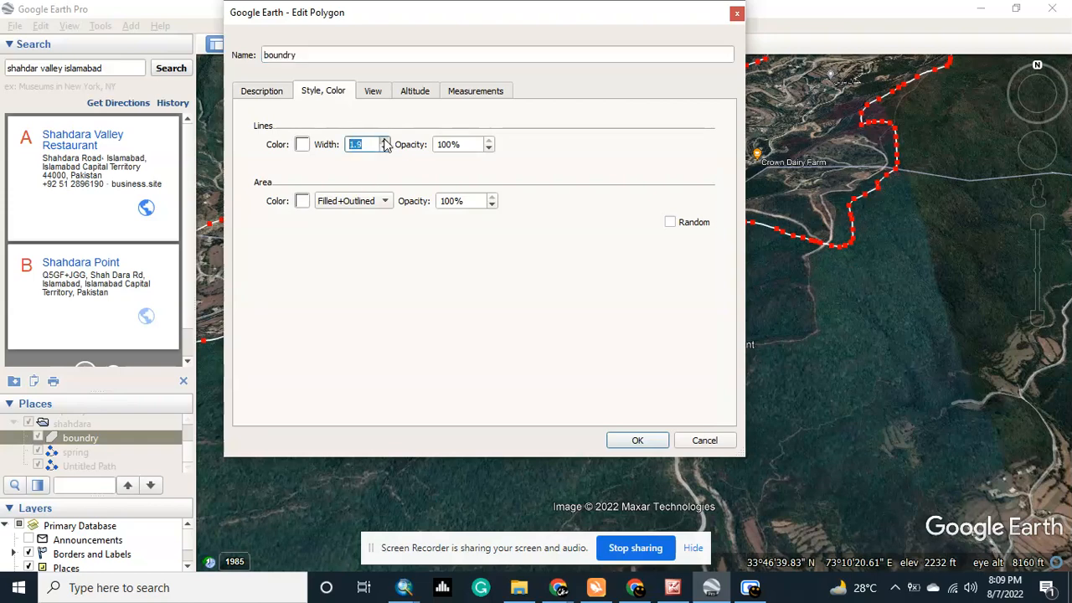
left_click(302, 146)
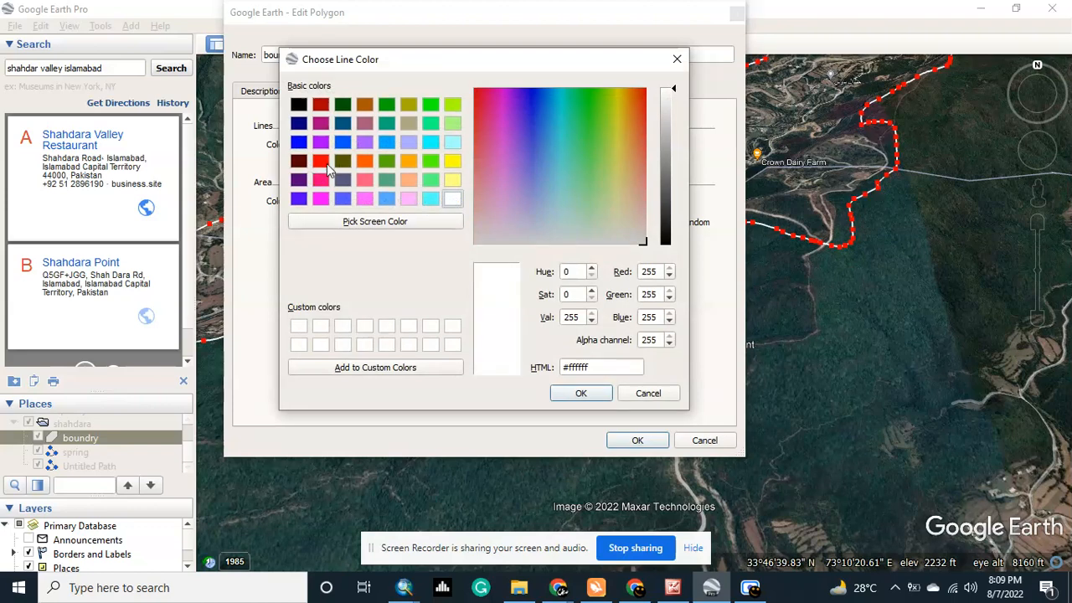
left_click(581, 394)
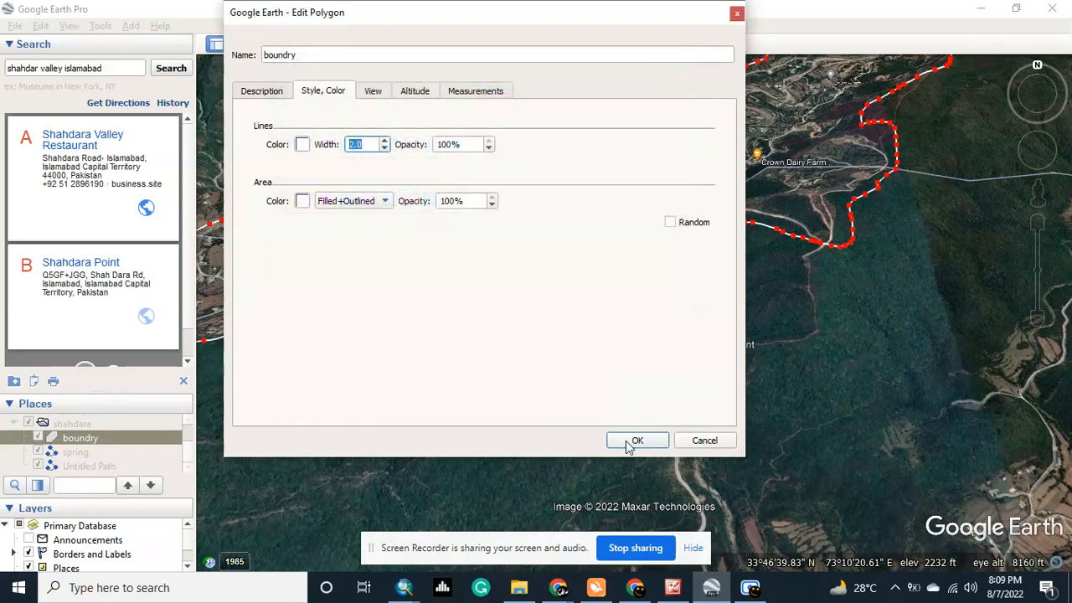
left_click(630, 442)
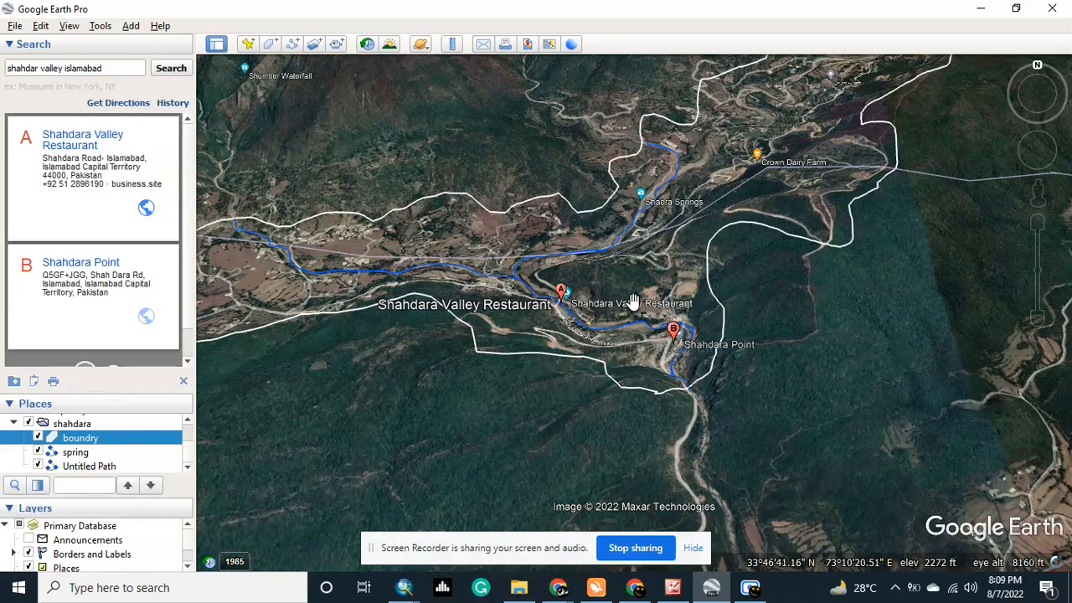
Start a new path inside the shahdara folder and move its properties dialog clear of the map.
left_click(67, 423)
right_click(67, 424)
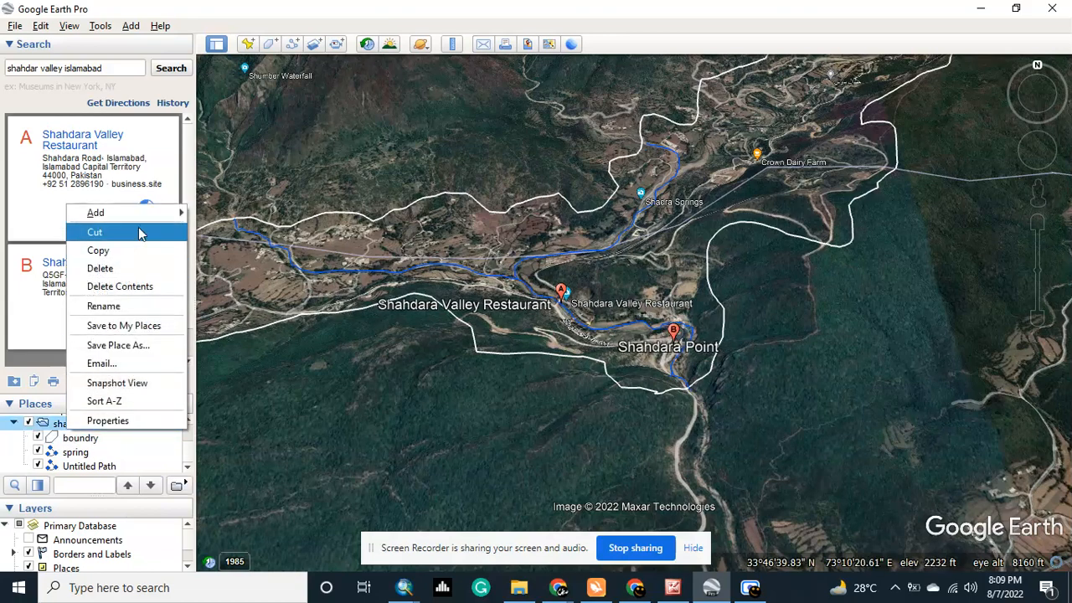
mouse_move(134, 213)
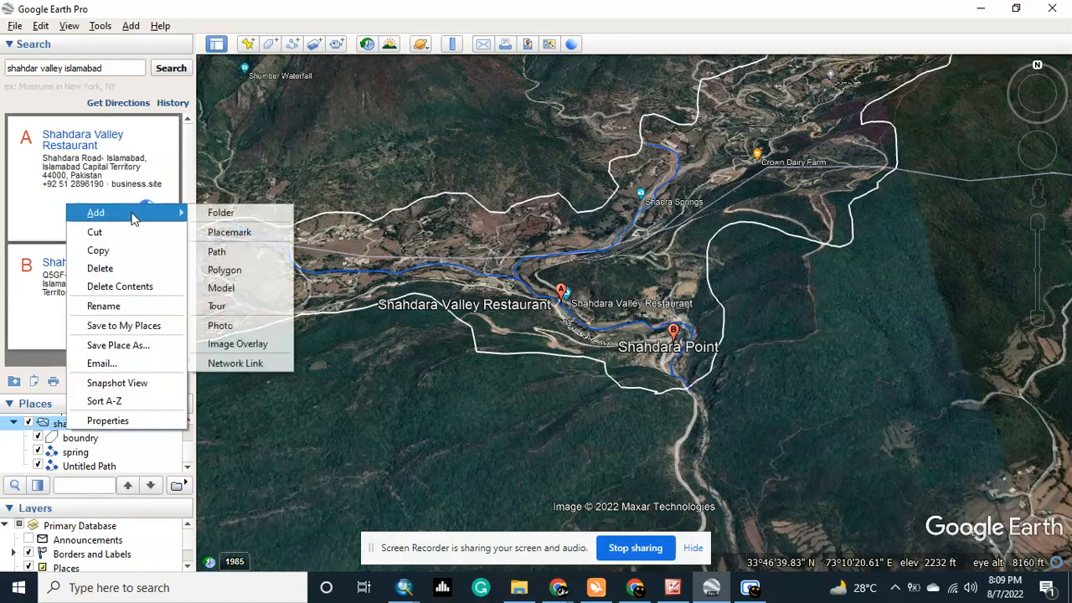
left_click(248, 250)
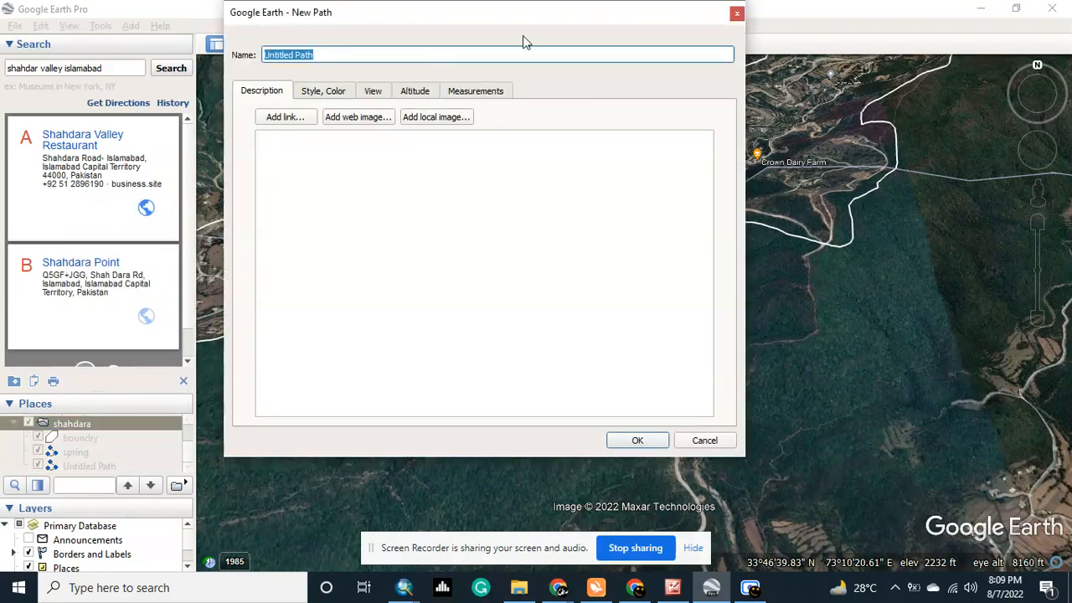
left_click_drag(607, 25, 59, 30)
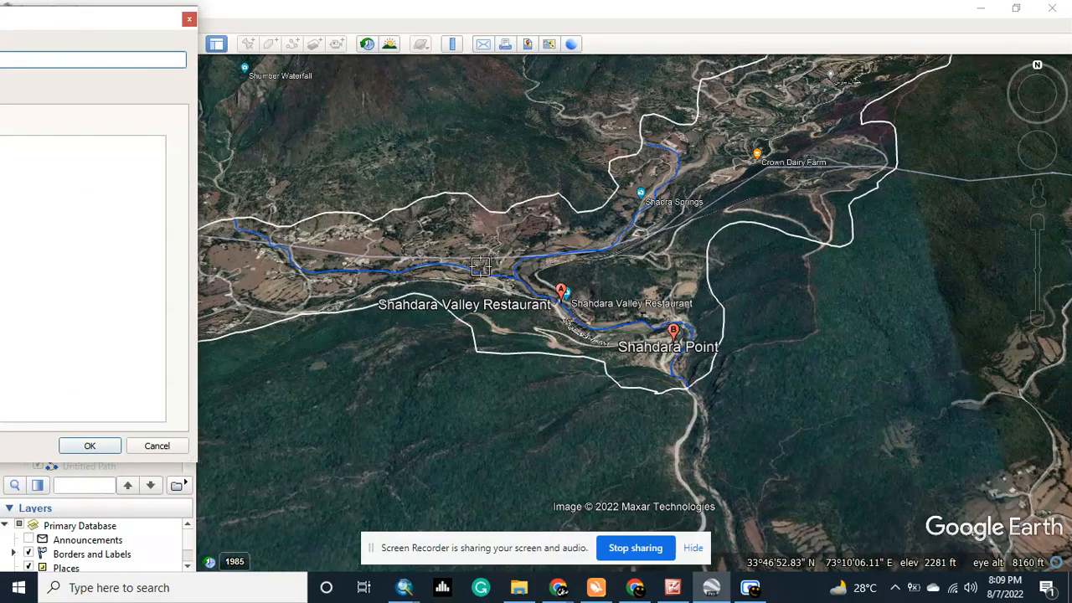
Place the path's first two points on the road south of Shahdara Point, heading towards the valley boundary.
scroll(480, 272, "up", 3)
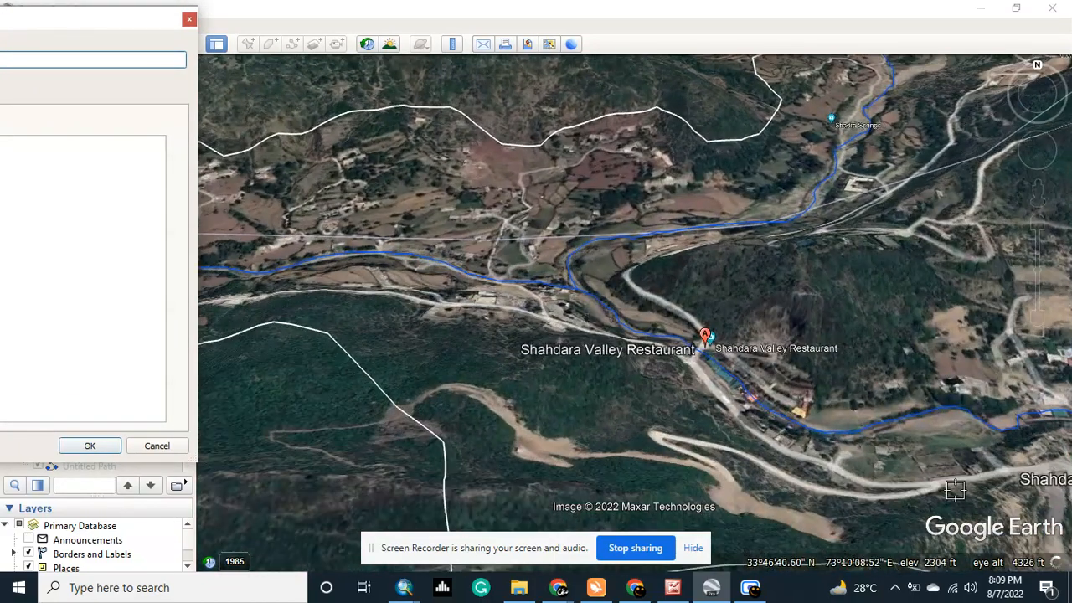
scroll(910, 460, "down", 2)
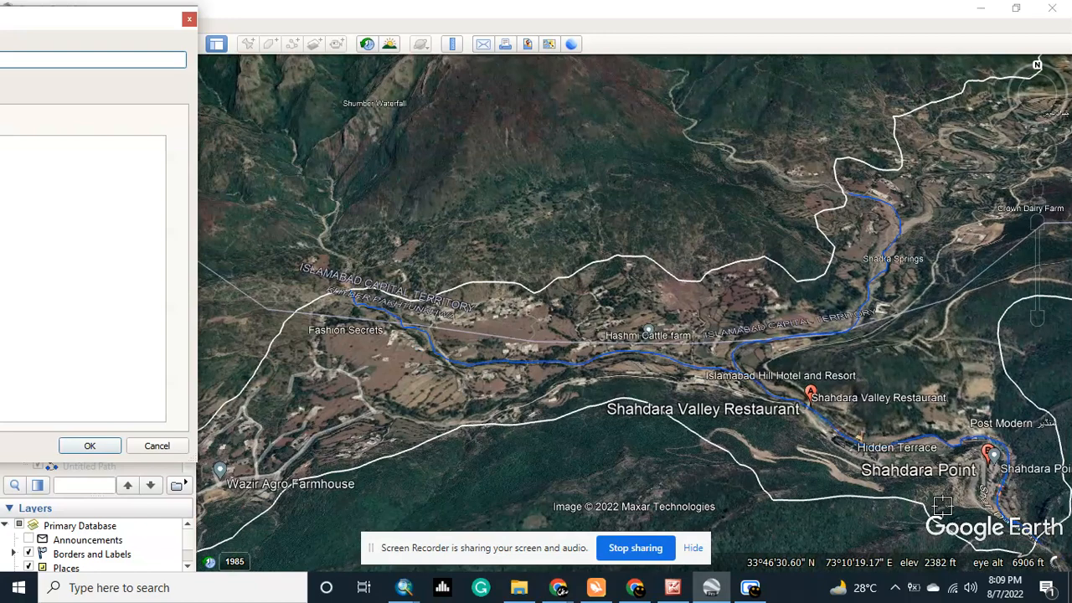
scroll(899, 467, "down", 2)
scroll(899, 467, "down", 2)
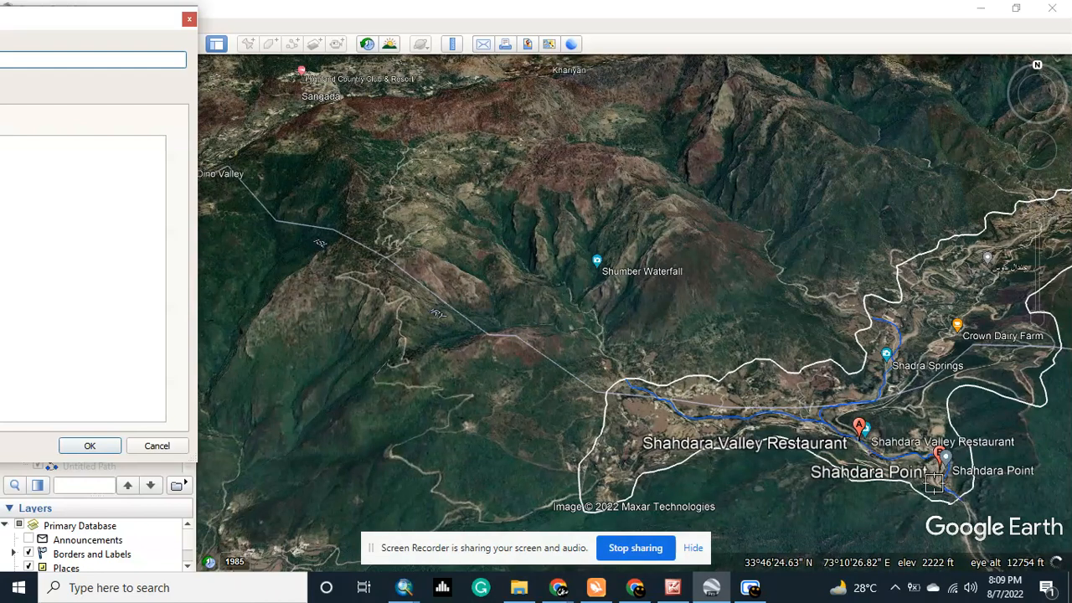
scroll(948, 521, "down", 3)
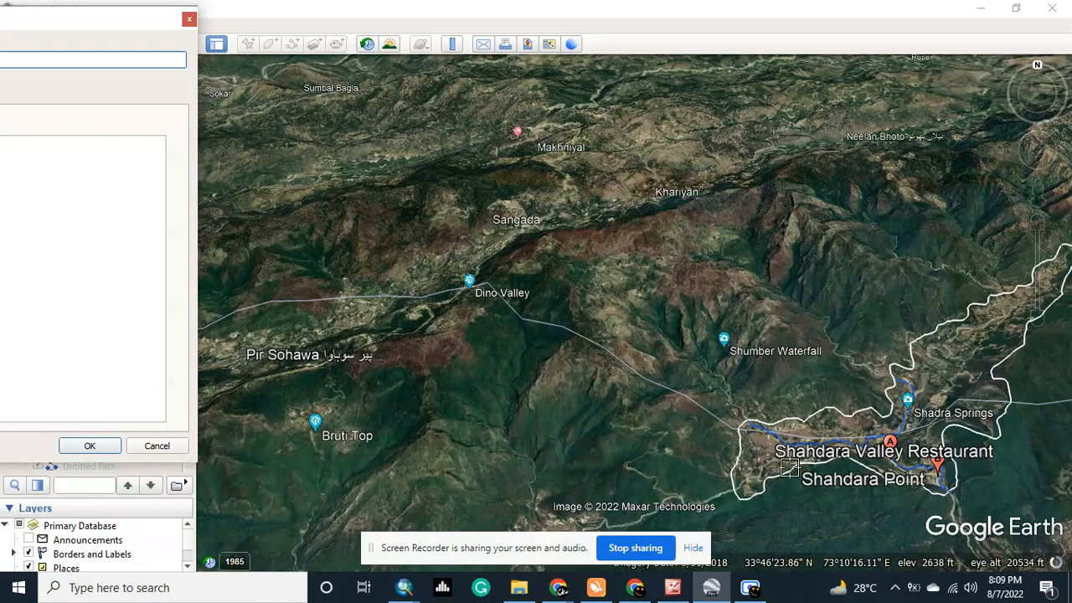
scroll(780, 469, "up", 3)
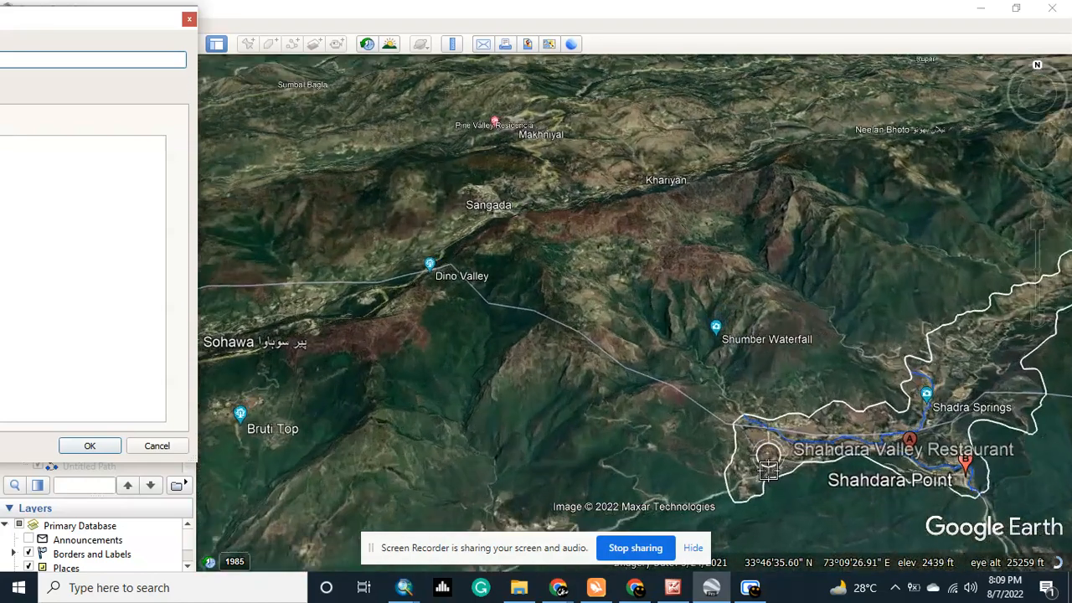
scroll(769, 469, "up", 5)
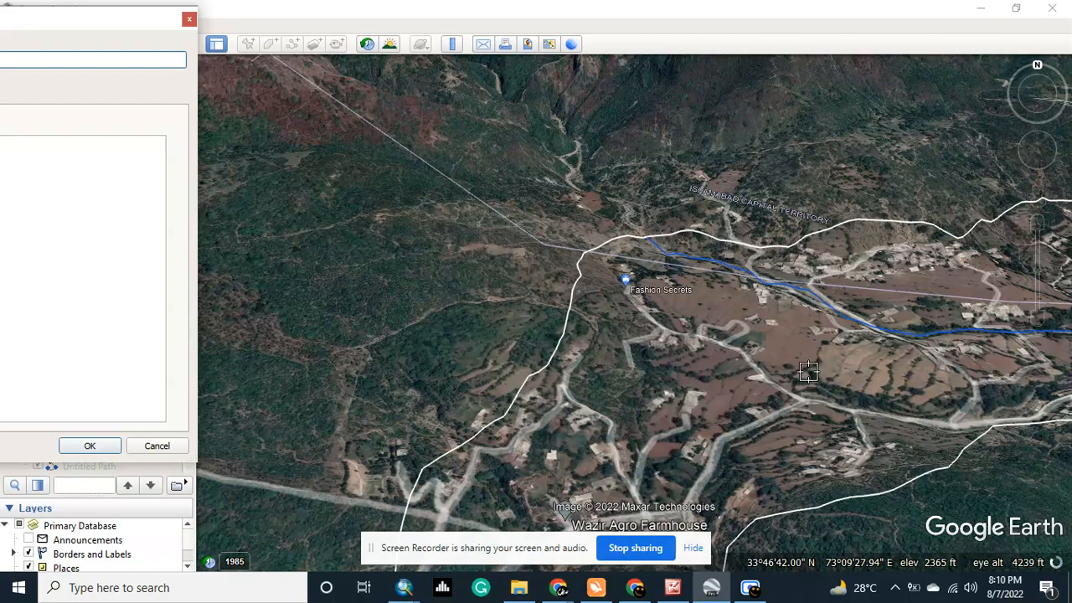
scroll(804, 381, "down", 3)
scroll(800, 367, "down", 5)
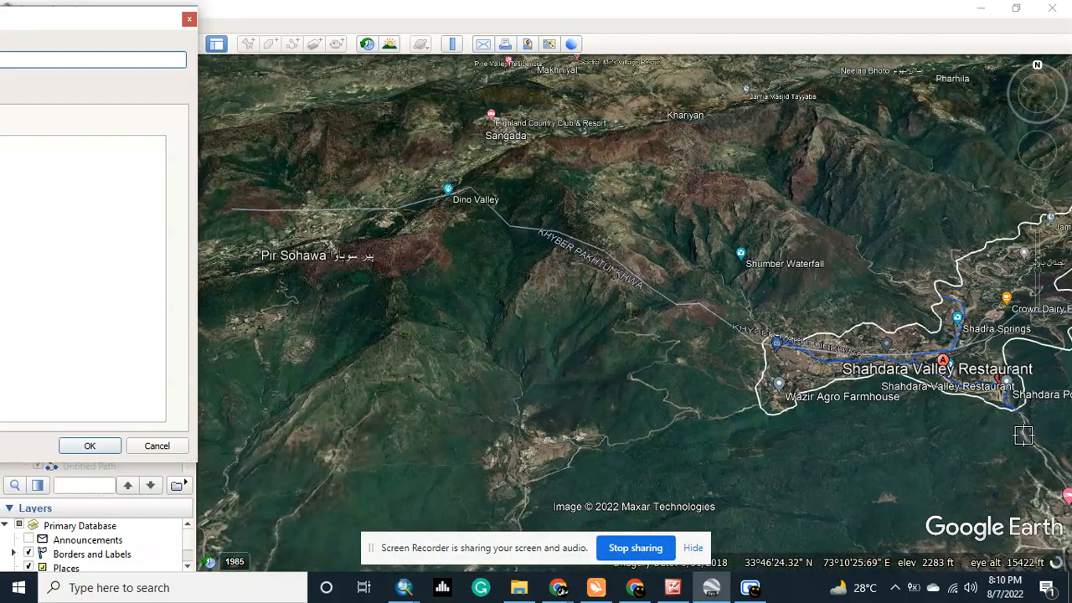
scroll(1023, 434, "up", 3)
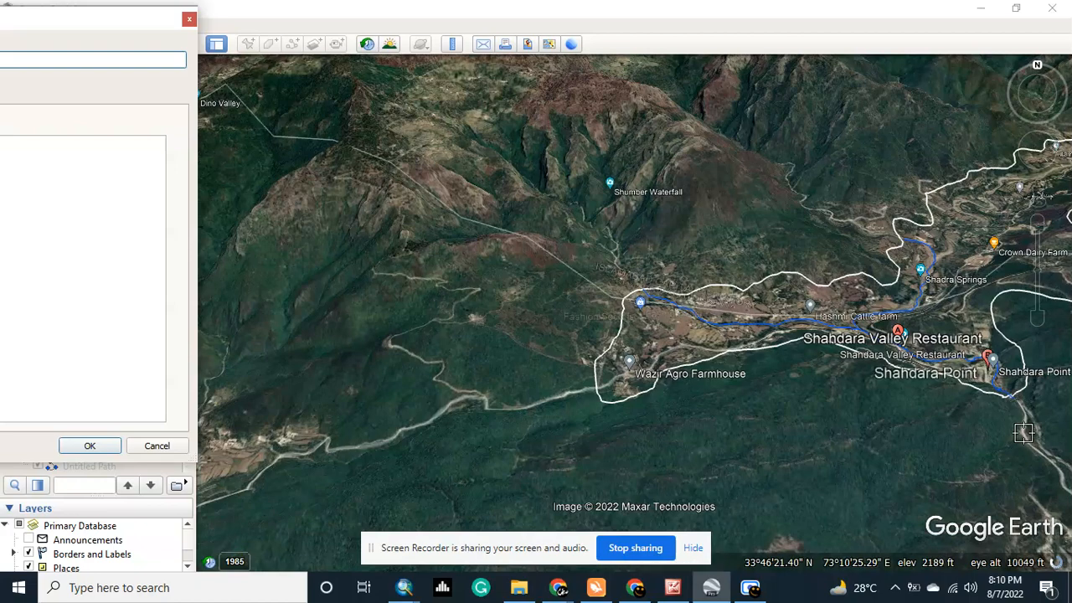
scroll(1023, 434, "up", 3)
left_click(1024, 427)
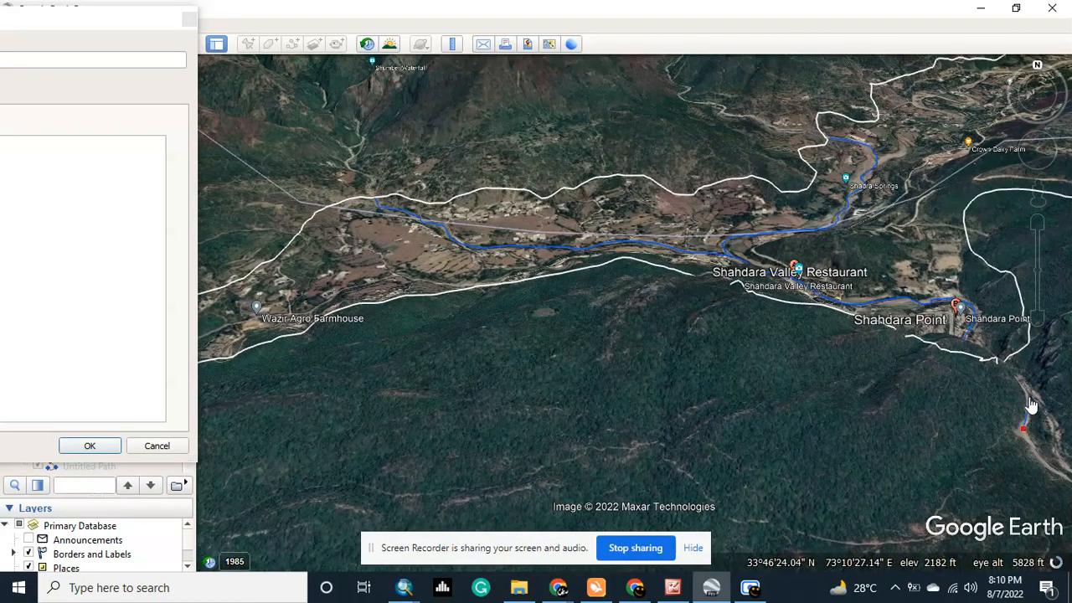
left_click(1012, 366)
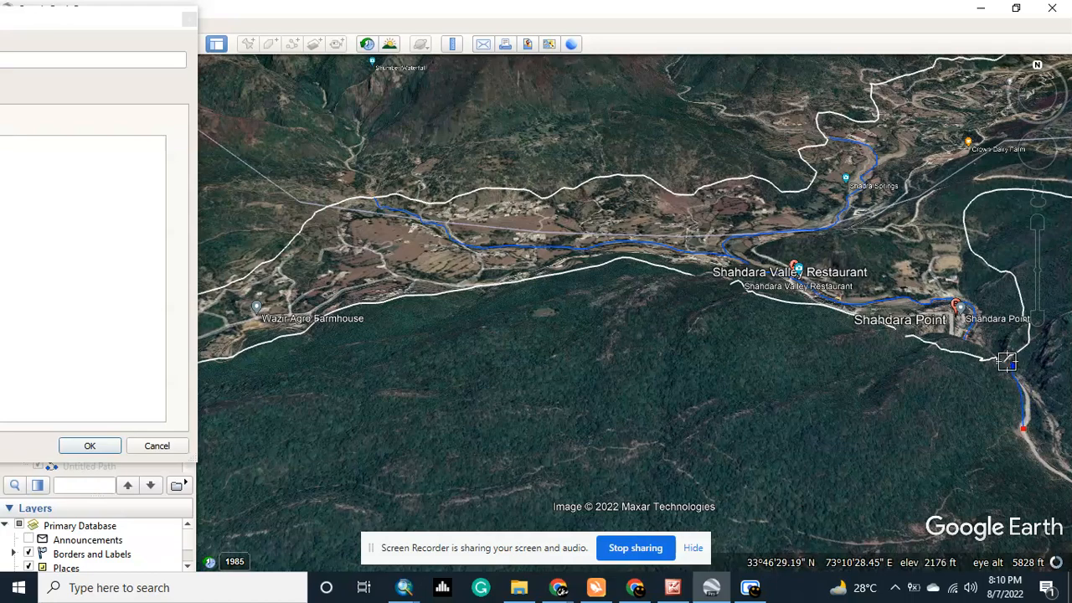
Check the new path segment against the road and stream where they cross the boundary south of Shahdara Point.
scroll(1009, 362, "up", 1)
scroll(1007, 362, "up", 2)
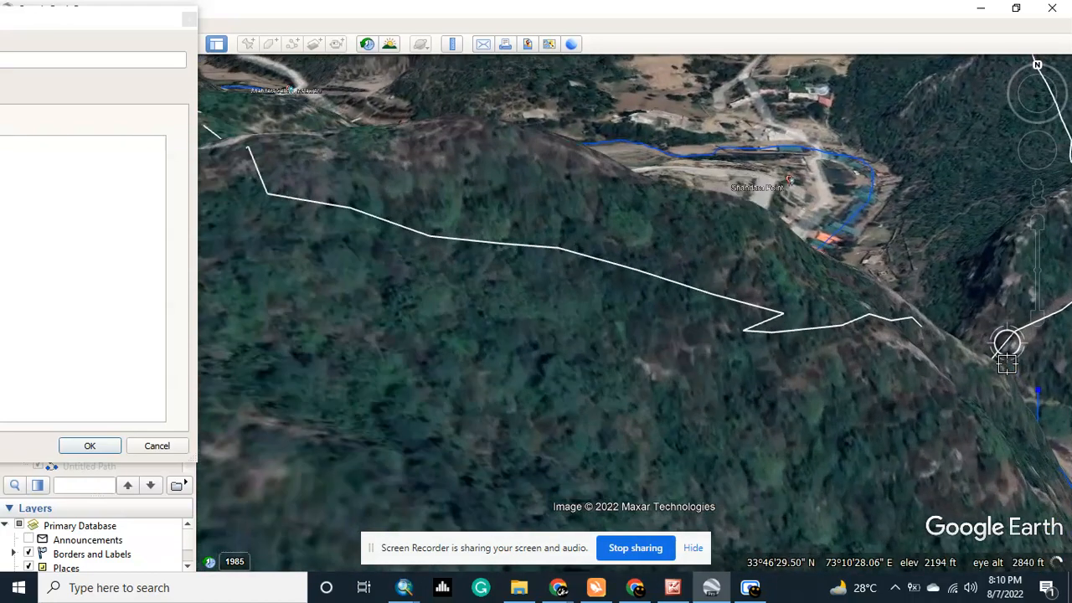
key("Right")
key("Right")
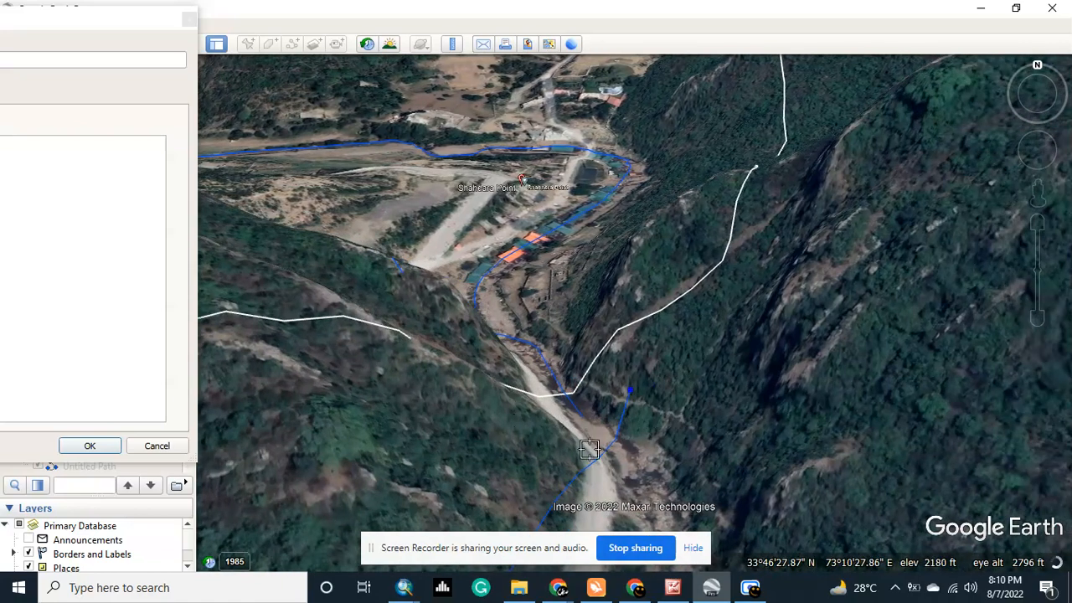
scroll(599, 436, "down", 1)
scroll(599, 436, "down", 2)
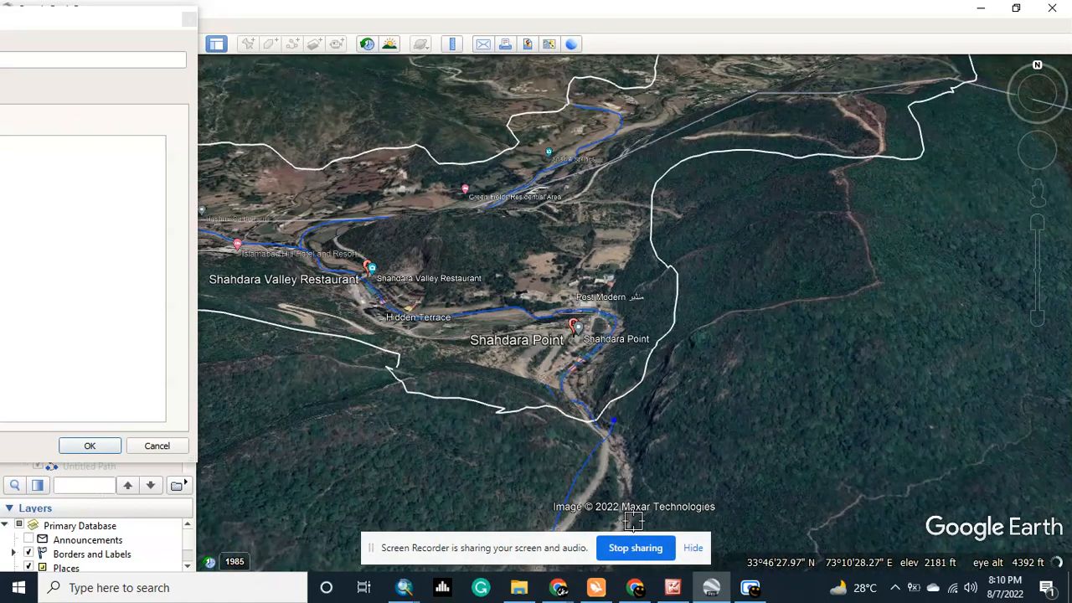
scroll(638, 475, "down", 2)
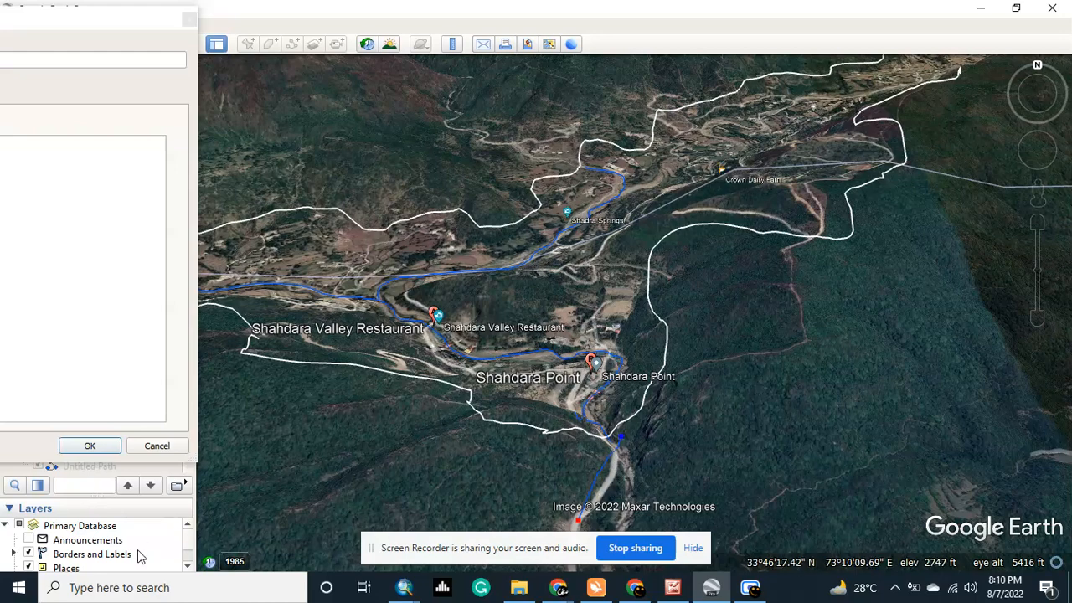
Set the new path's line colour to red (#ff0000) and clear the dialog off the map again.
left_click_drag(127, 23, 501, 25)
left_click(162, 101)
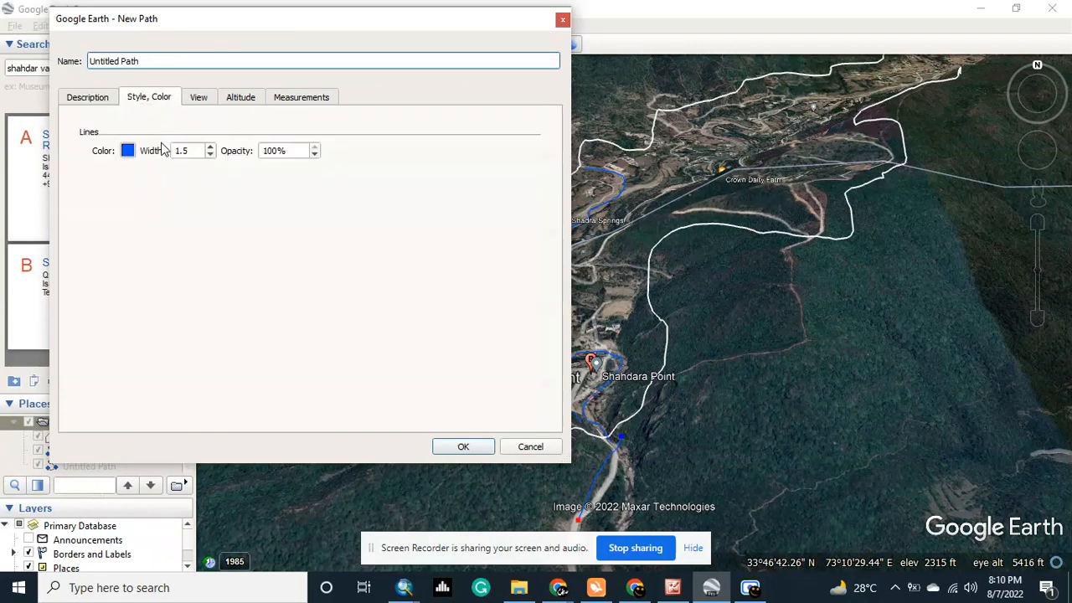
left_click(127, 151)
left_click(147, 166)
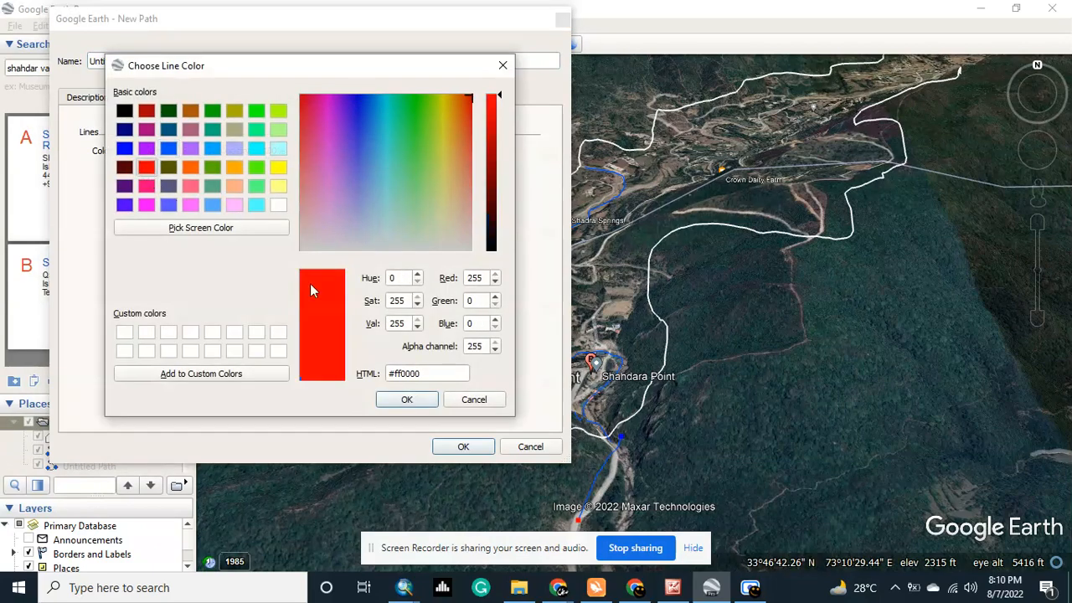
left_click(408, 399)
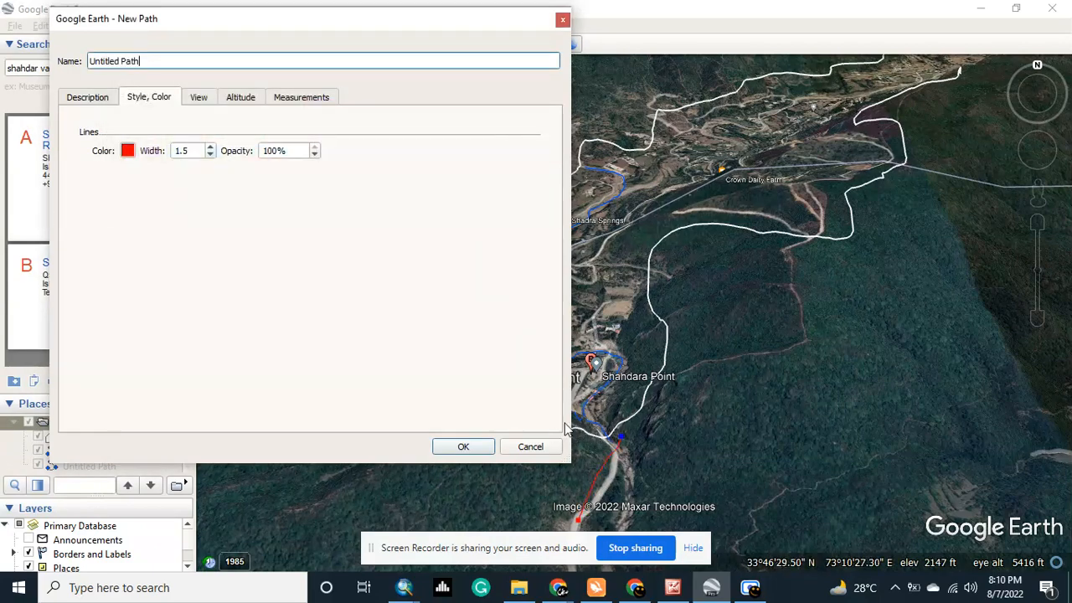
left_click_drag(494, 20, 197, 15)
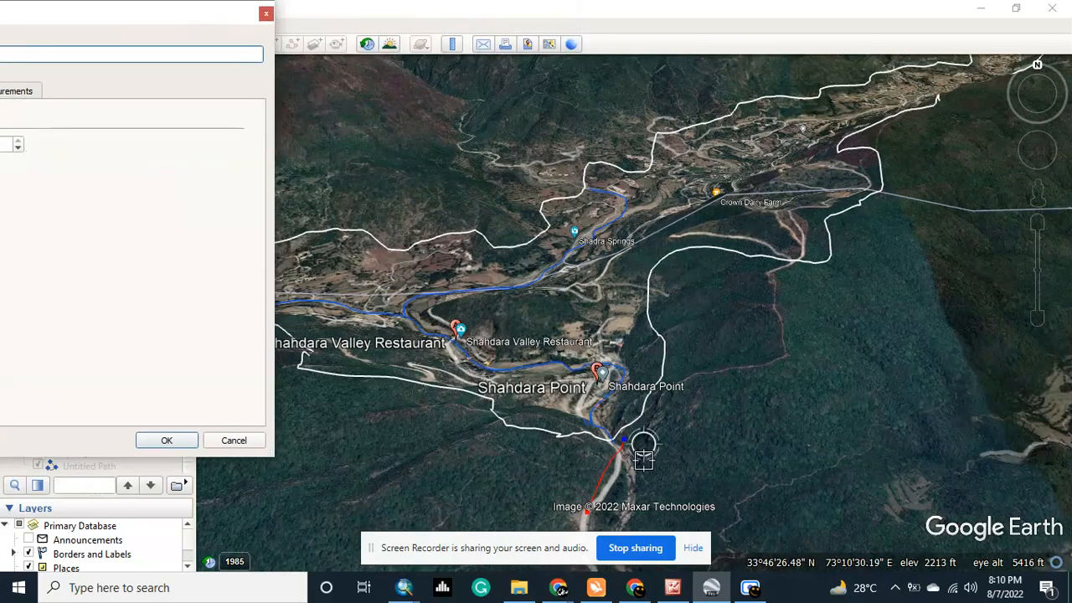
Trace the red path north along the road up to and just across the valley boundary south of Shahdara Point.
scroll(644, 459, "down", 3)
left_click(619, 476)
left_click(625, 466)
left_click(624, 460)
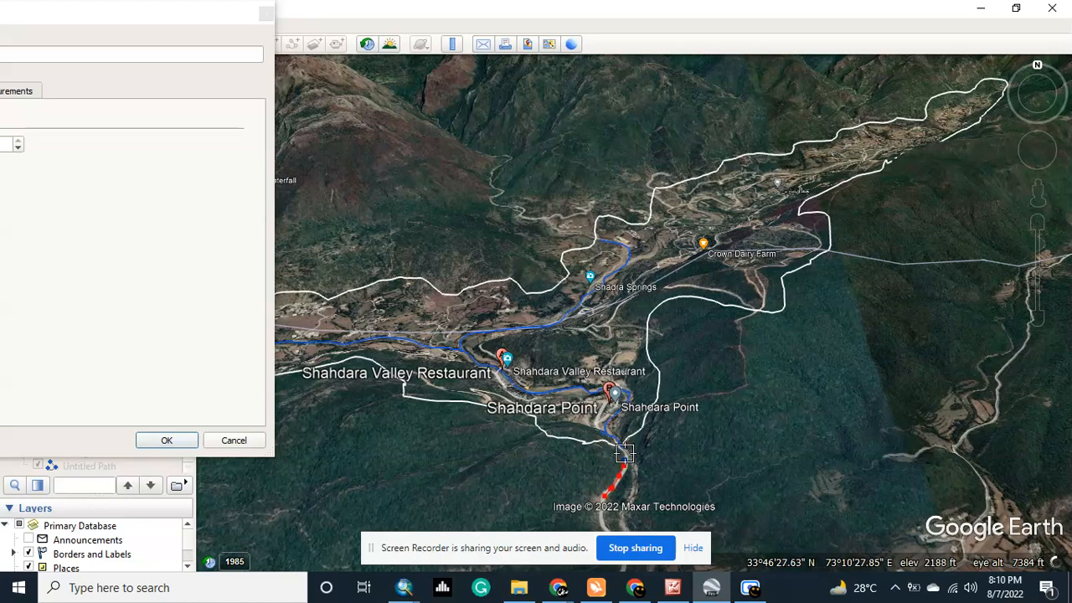
scroll(625, 453, "up", 5)
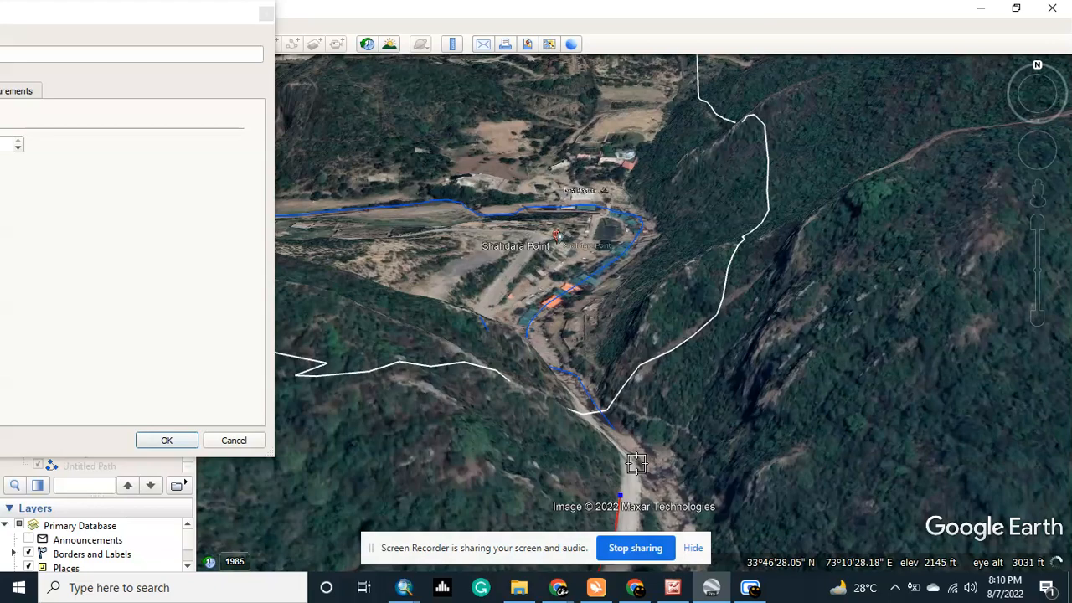
scroll(637, 463, "up", 1)
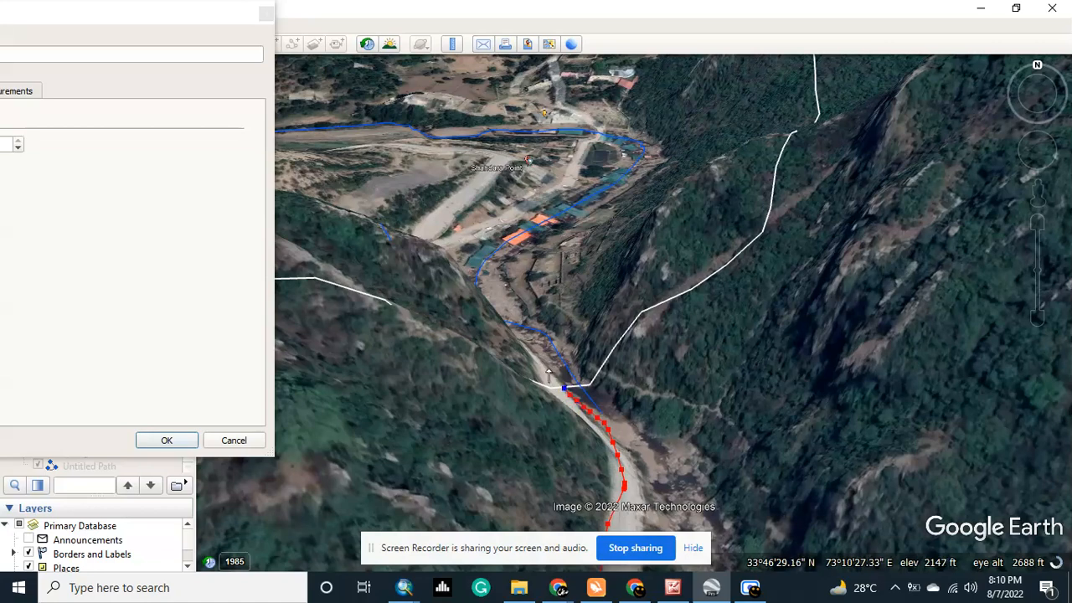
scroll(541, 356, "up", 1)
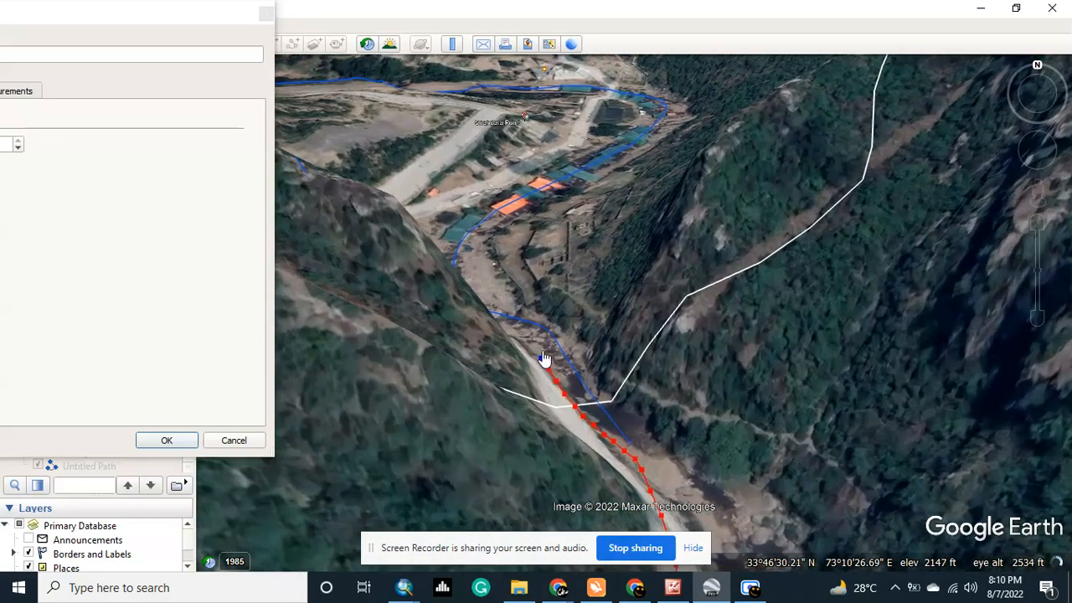
Extend the path along the road inside the boundary to the bend beside the stream junction below Shahdara Point.
key("Right")
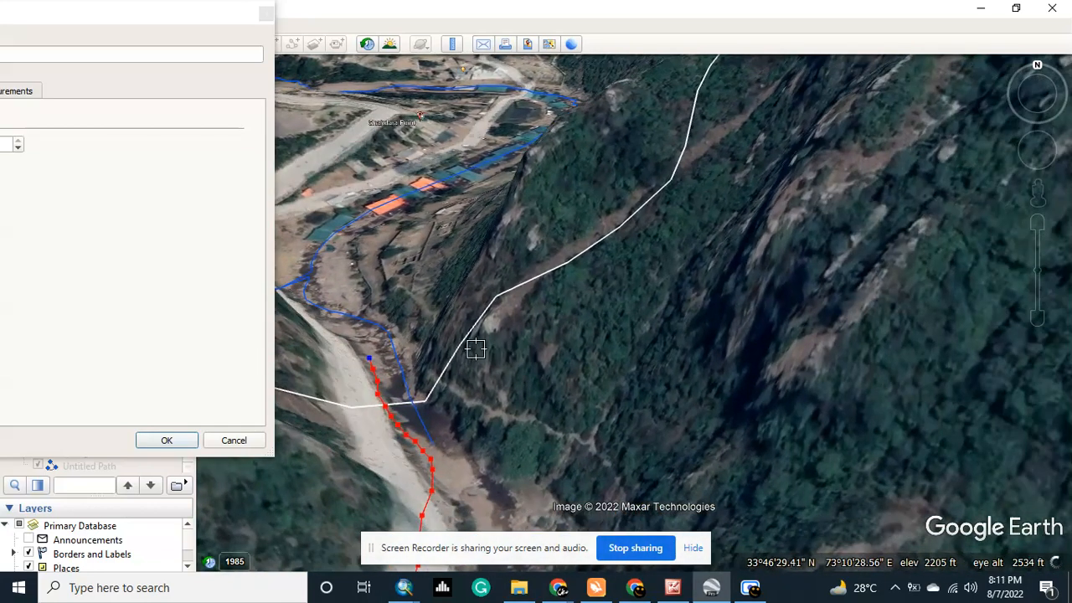
key("Up")
key("Left")
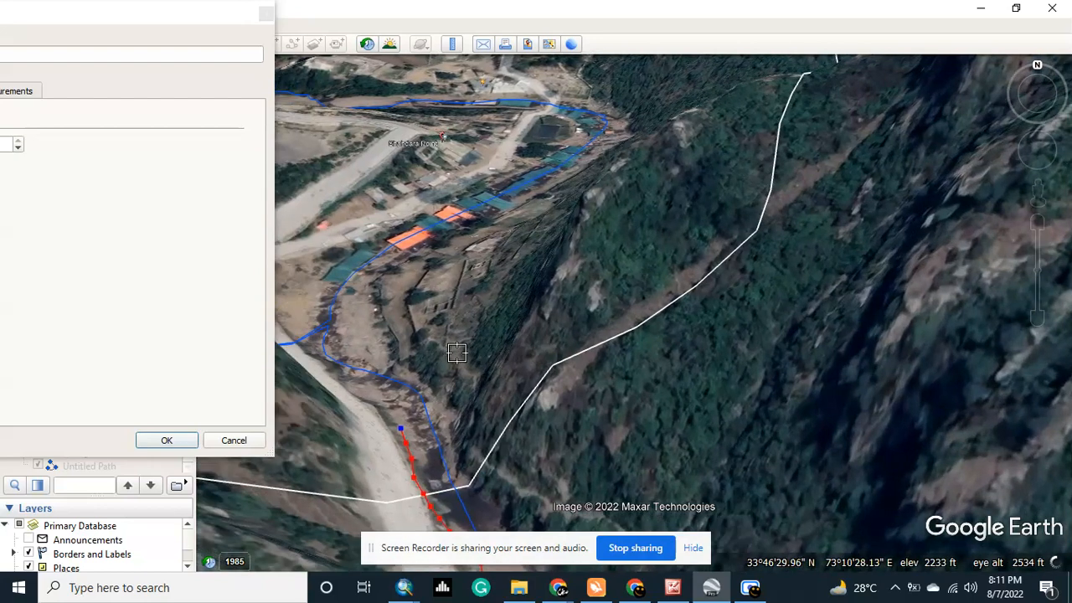
left_click_drag(477, 428, 433, 393)
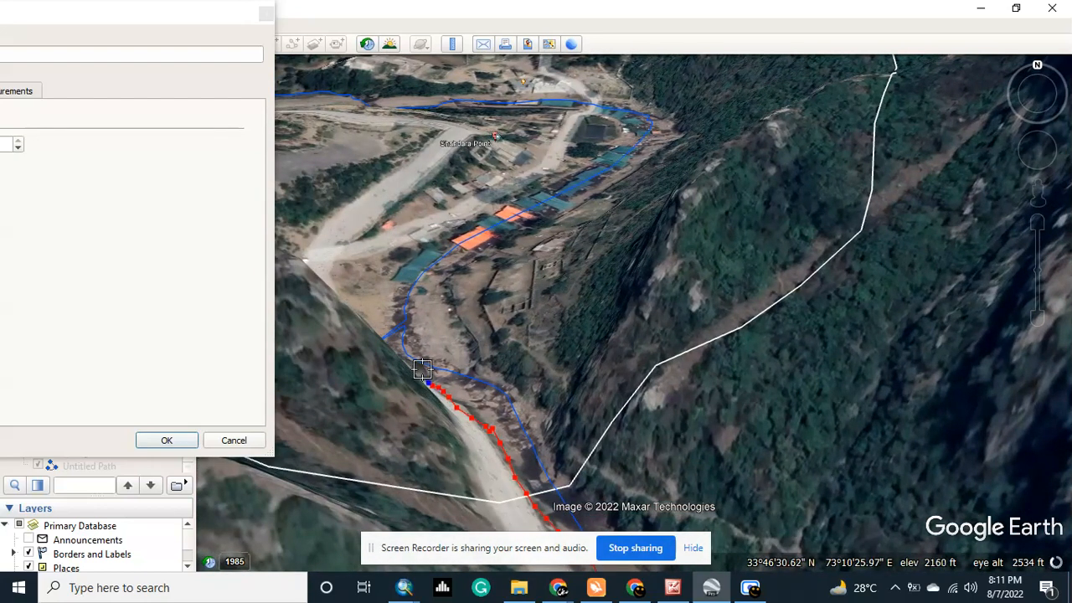
Continue the path past Shahdara Point and west along the switchback road to the valley boundary, and save it.
scroll(433, 343, "down", 5)
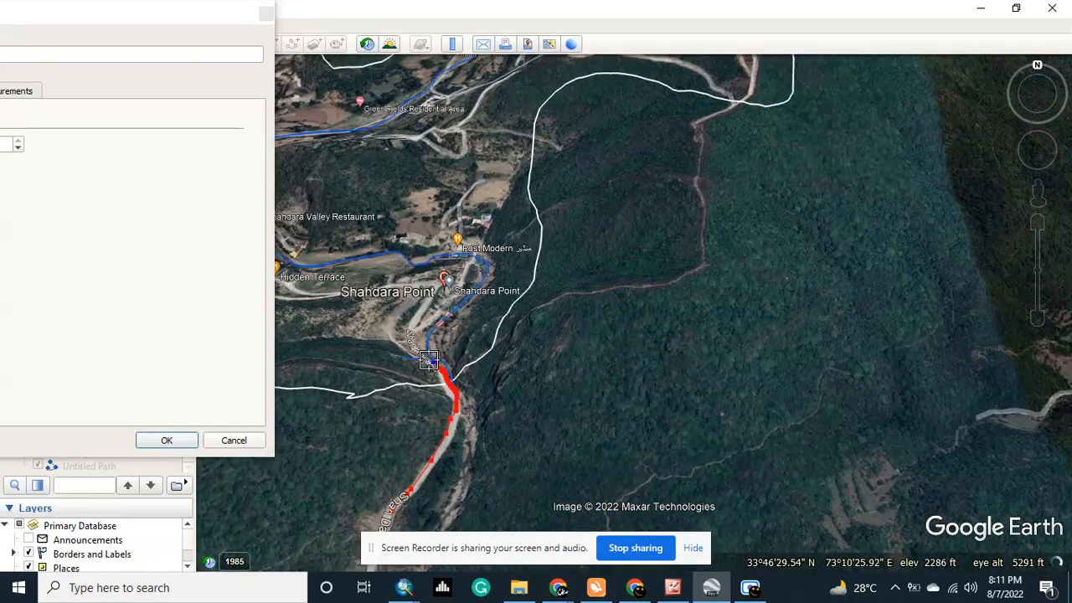
scroll(428, 360, "down", 2)
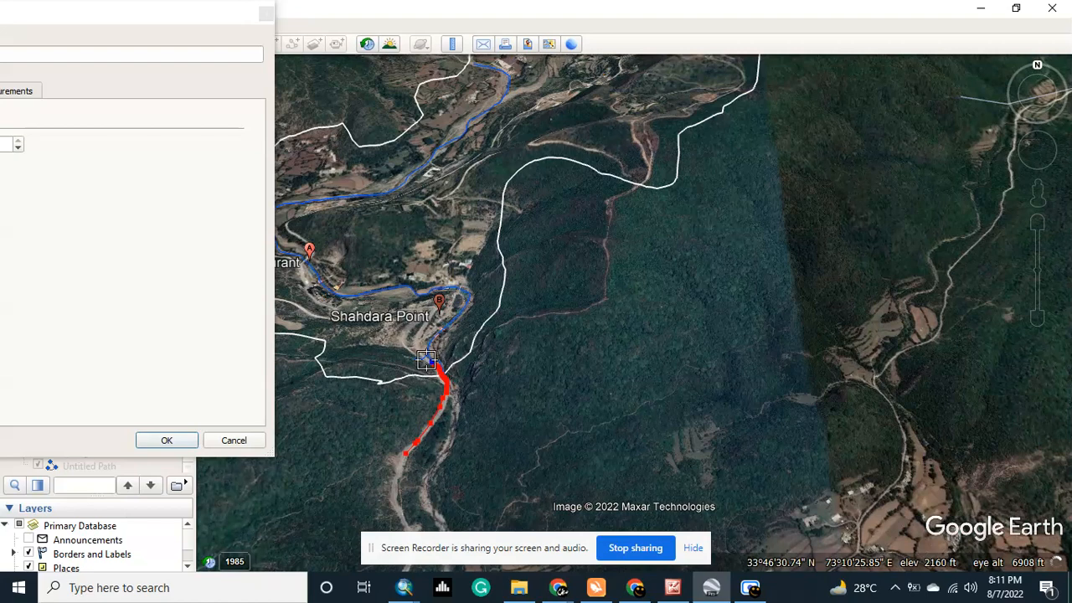
mouse_move(423, 360)
left_mouse_down()
mouse_move(419, 334)
mouse_move(433, 313)
left_mouse_up()
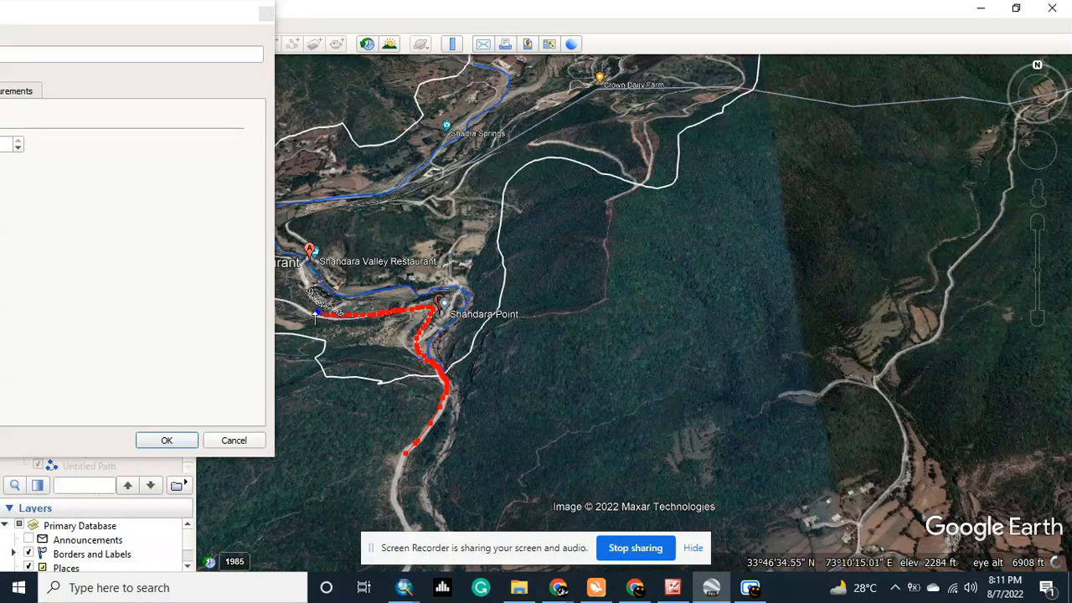
key("Left")
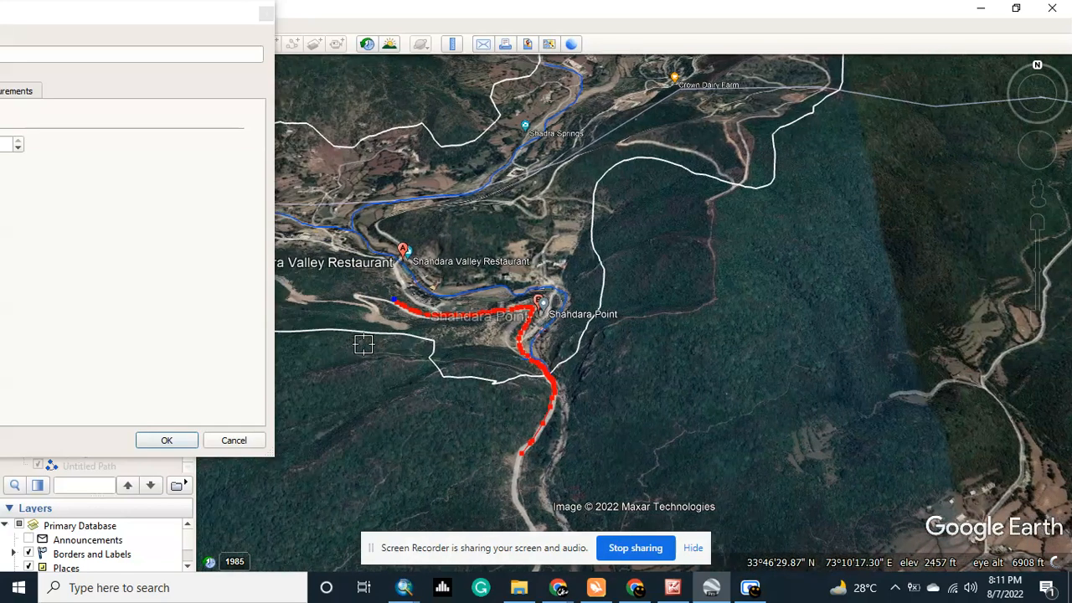
left_click_drag(554, 300, 546, 297)
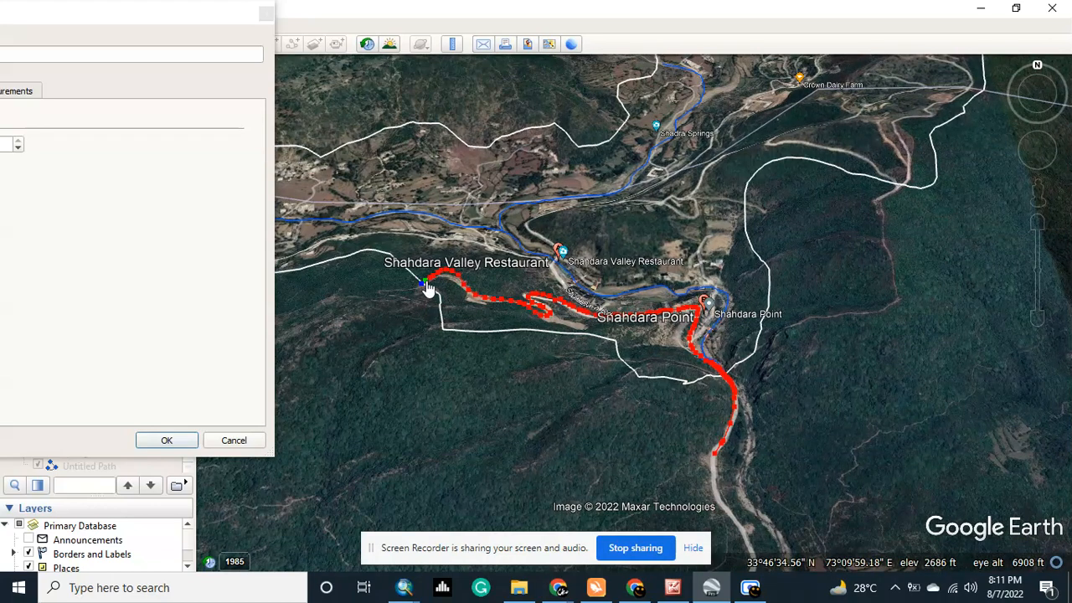
scroll(428, 289, "up", 3)
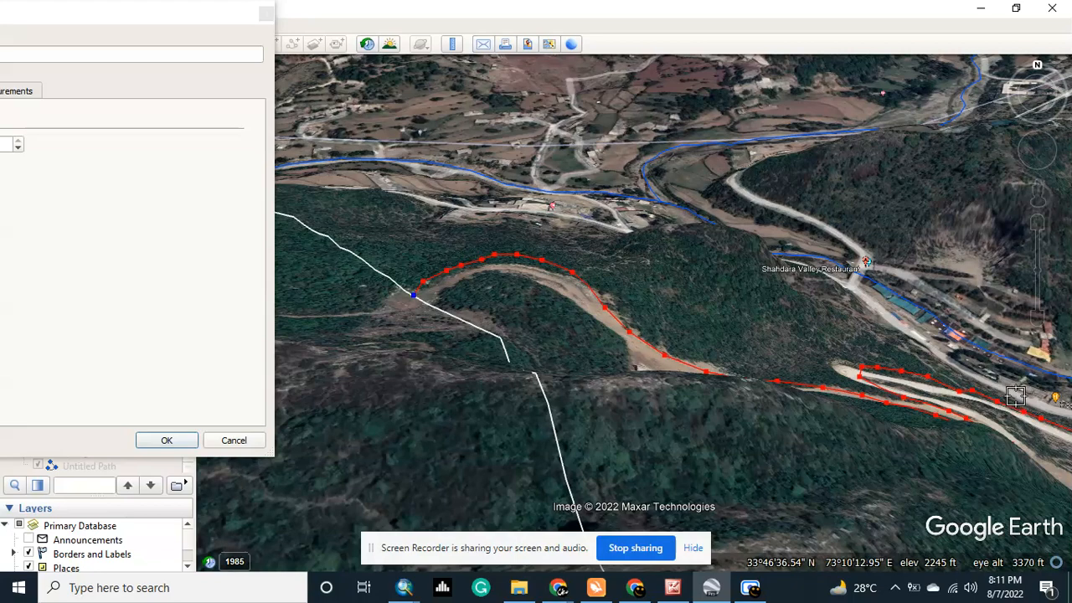
scroll(1016, 397, "down", 2)
key("Right")
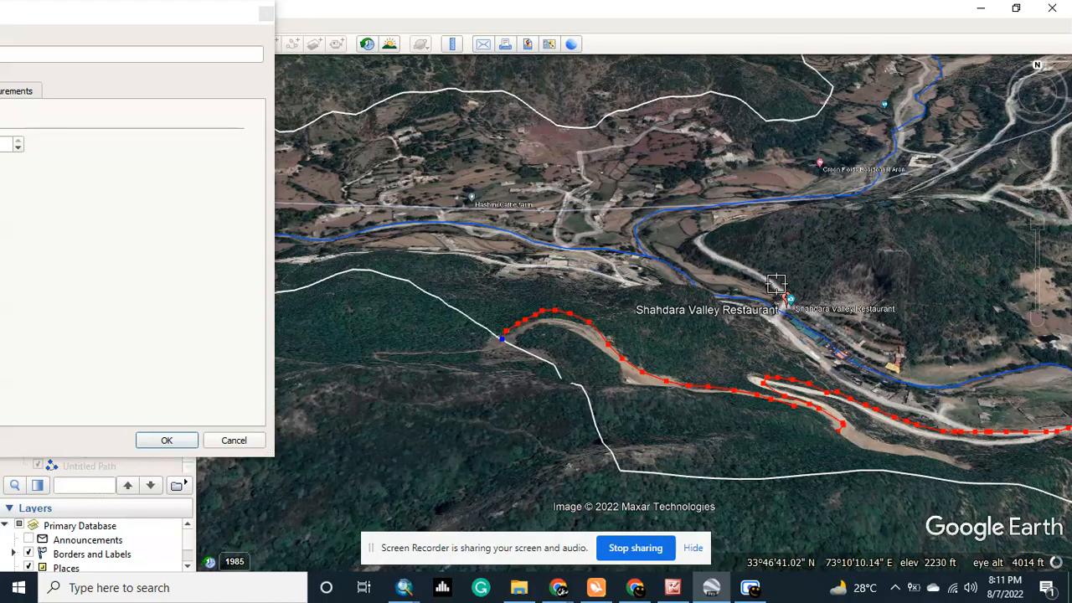
left_click(161, 442)
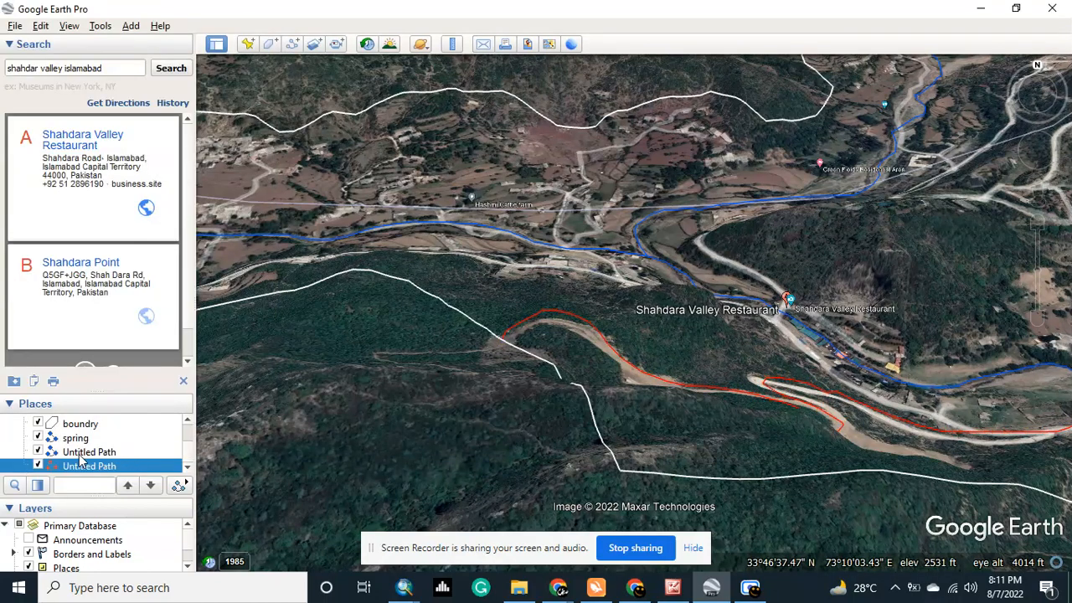
Add a new placemark to the shahdara folder and move its properties dialog so that the name can be edited.
scroll(80, 442, "up", 1)
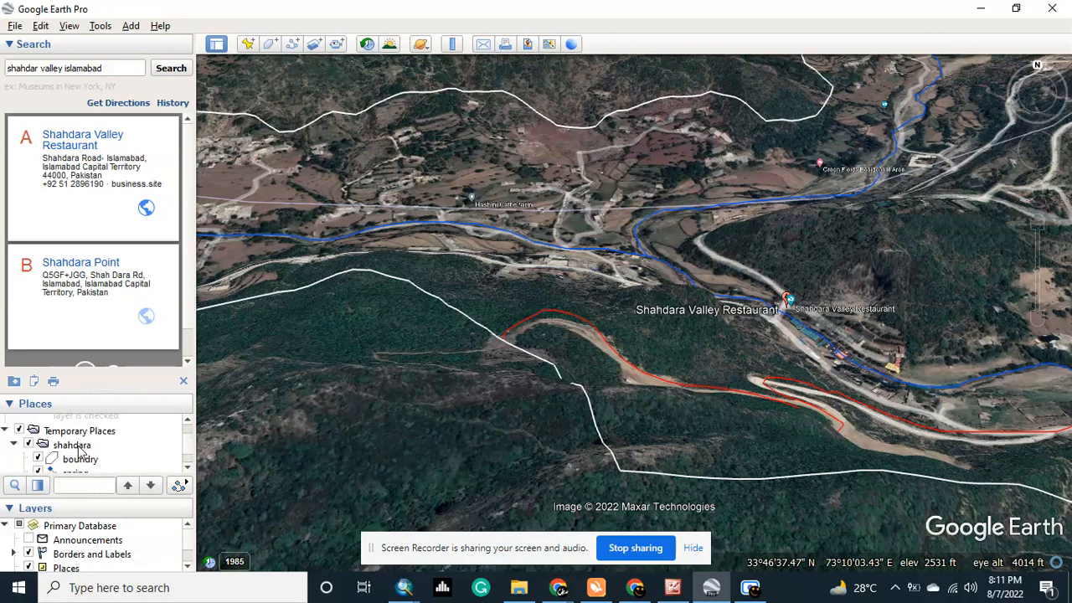
right_click(77, 448)
mouse_move(171, 232)
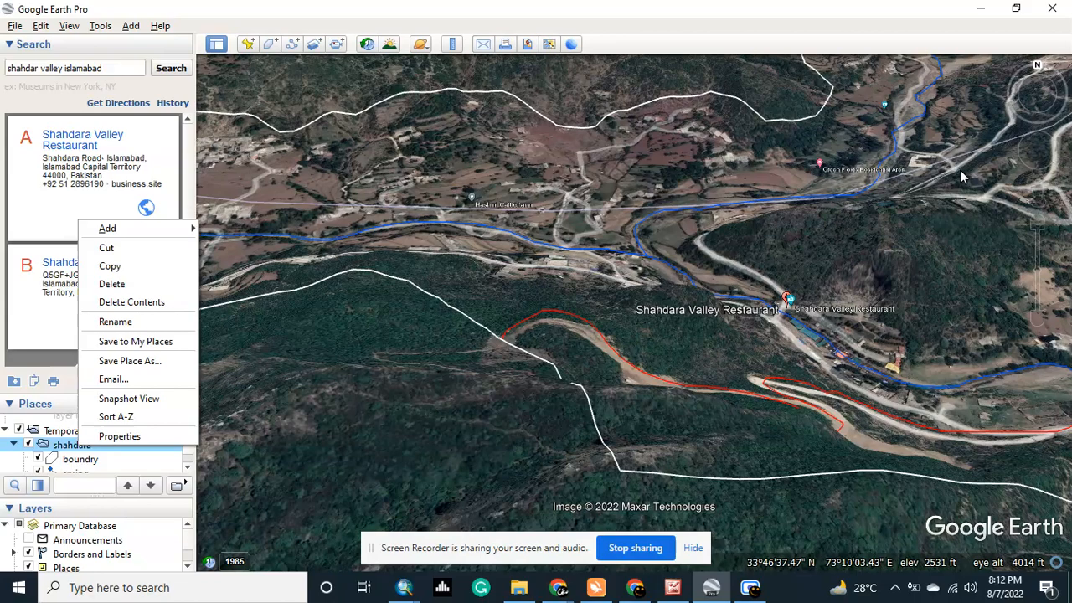
double_click(84, 446)
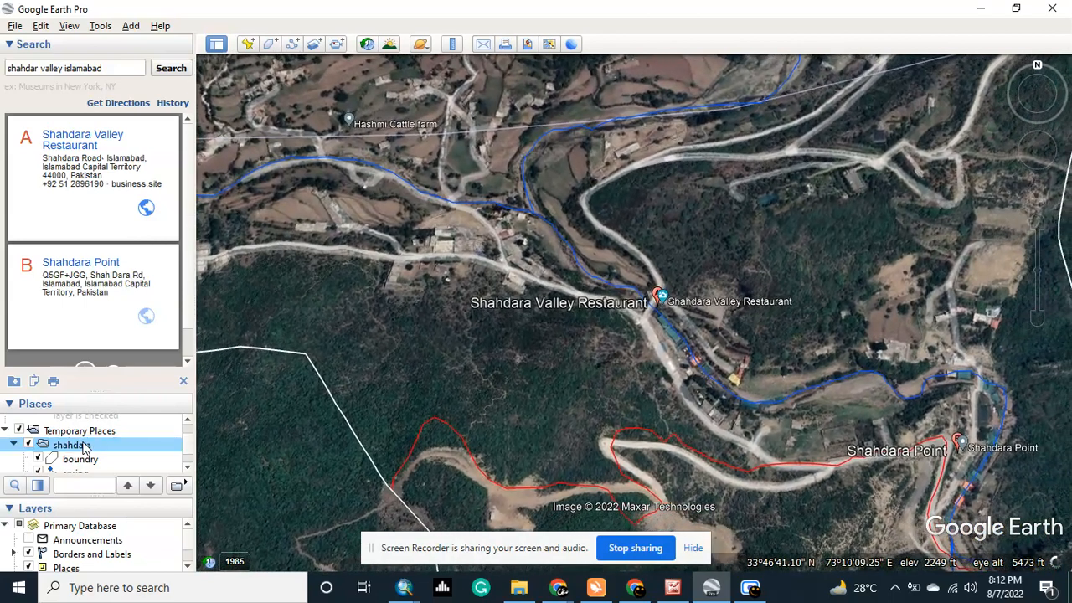
right_click(84, 445)
mouse_move(168, 226)
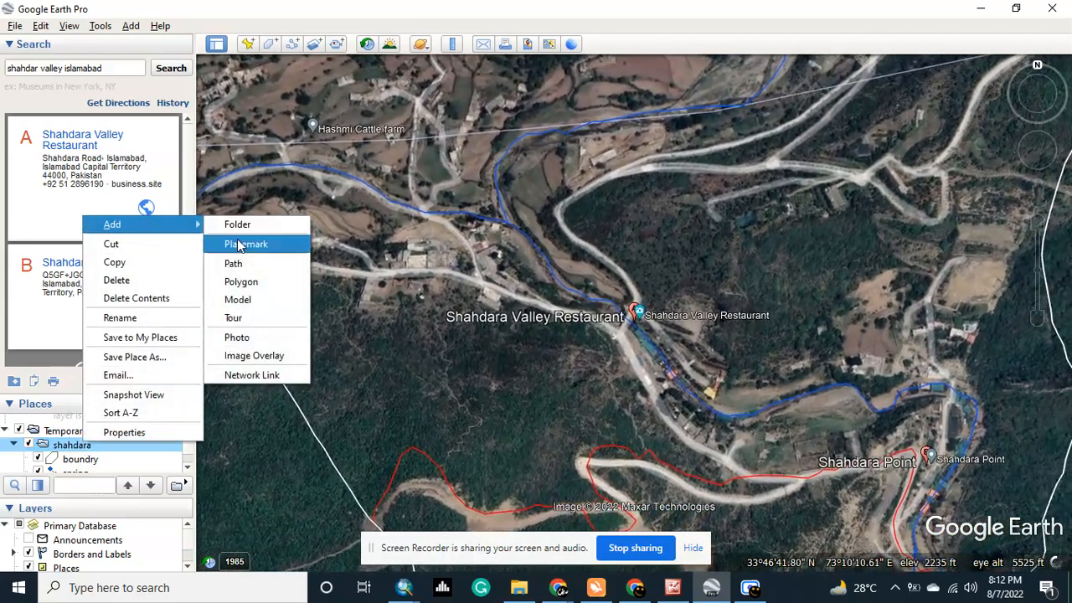
left_click(246, 242)
left_click_drag(128, 21, 189, 44)
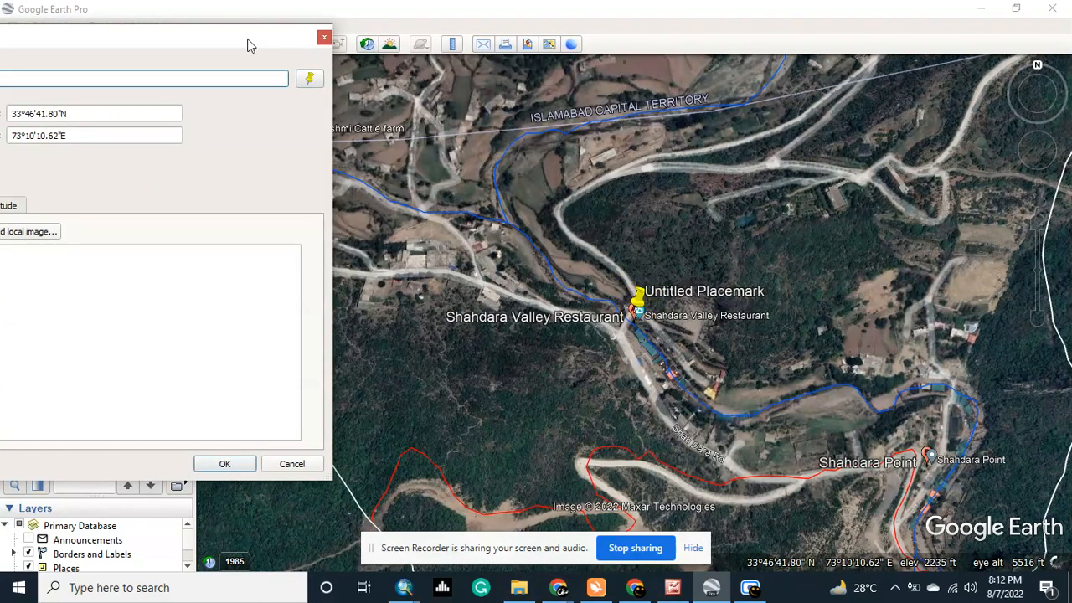
left_click_drag(248, 44, 382, 25)
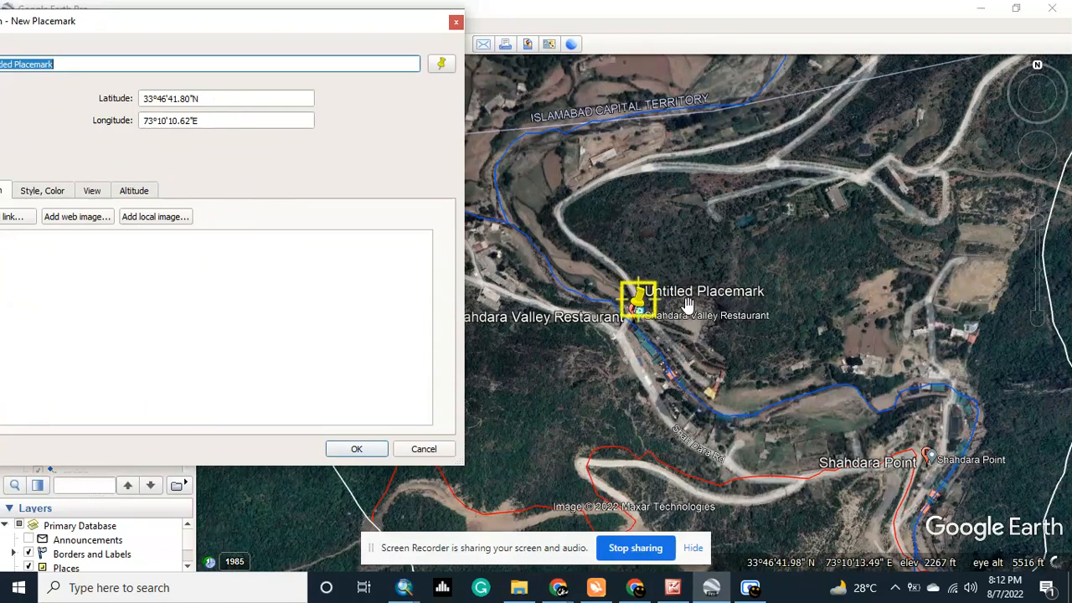
left_click_drag(234, 26, 391, 18)
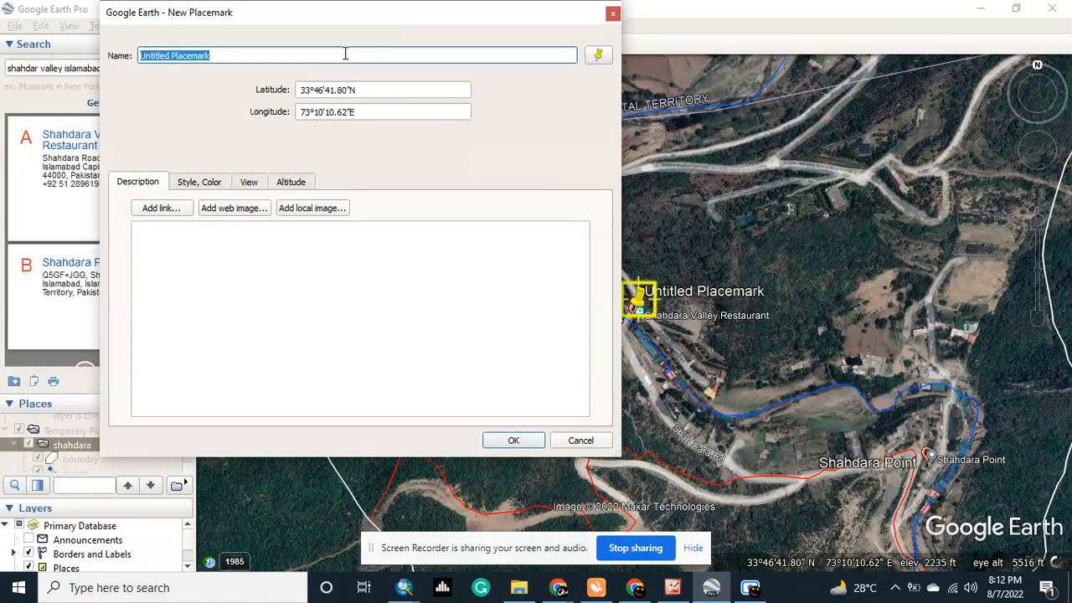
Name the new placemark "shahdara valley restaurent".
key("BackSpace")
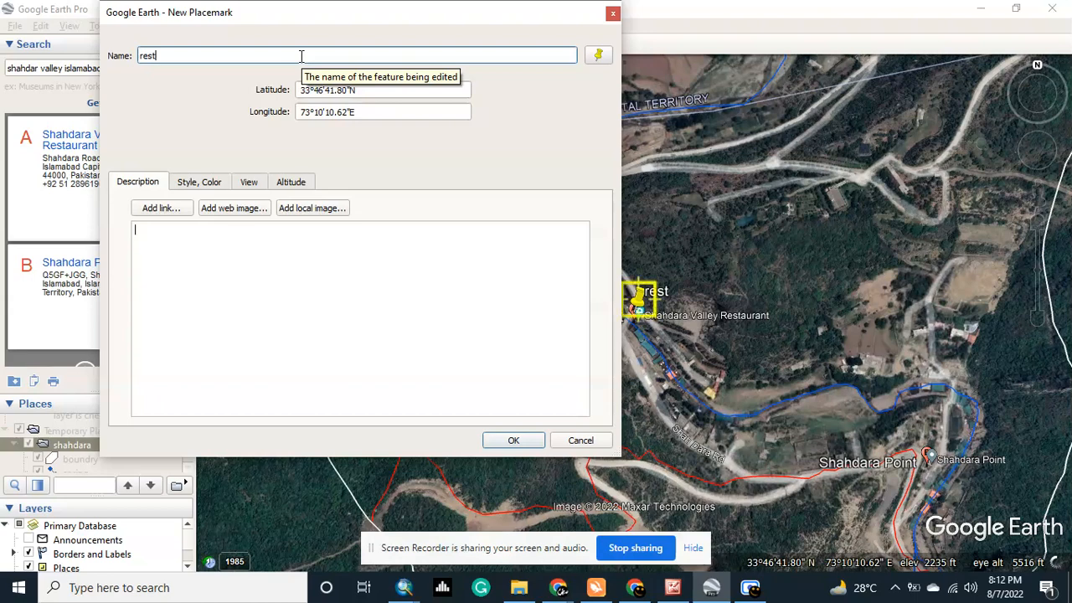
key("BackSpace")
key("BackSpace")
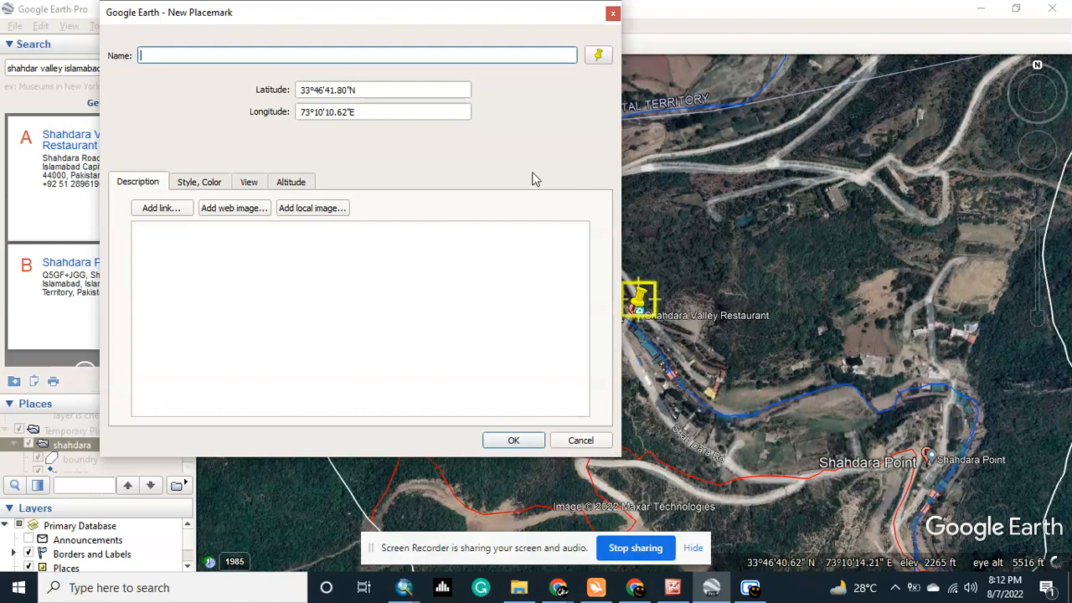
left_click(376, 57)
type("sha")
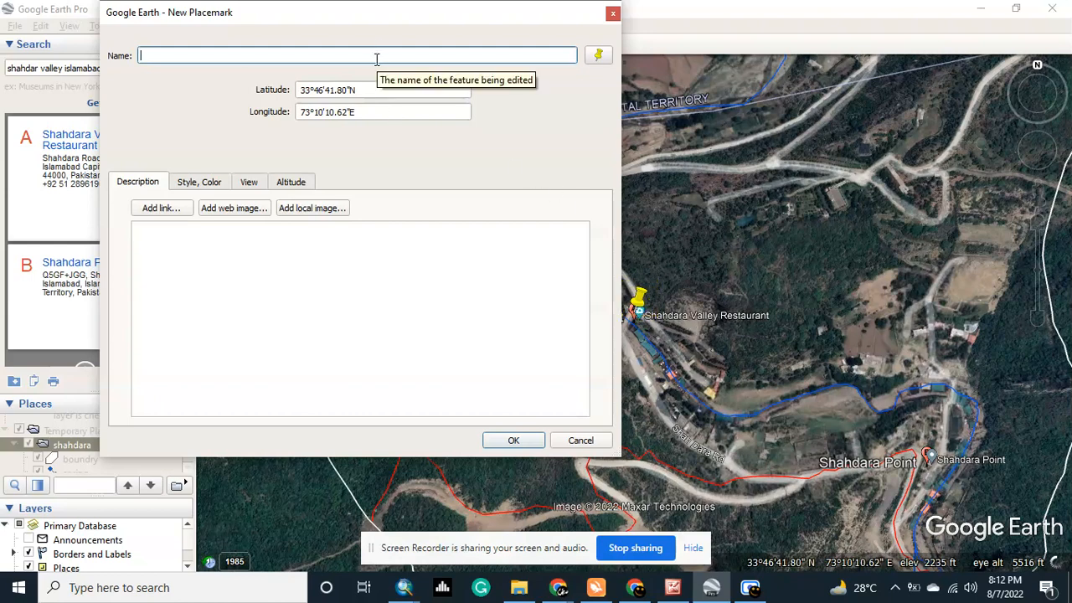
type("hdara valley ")
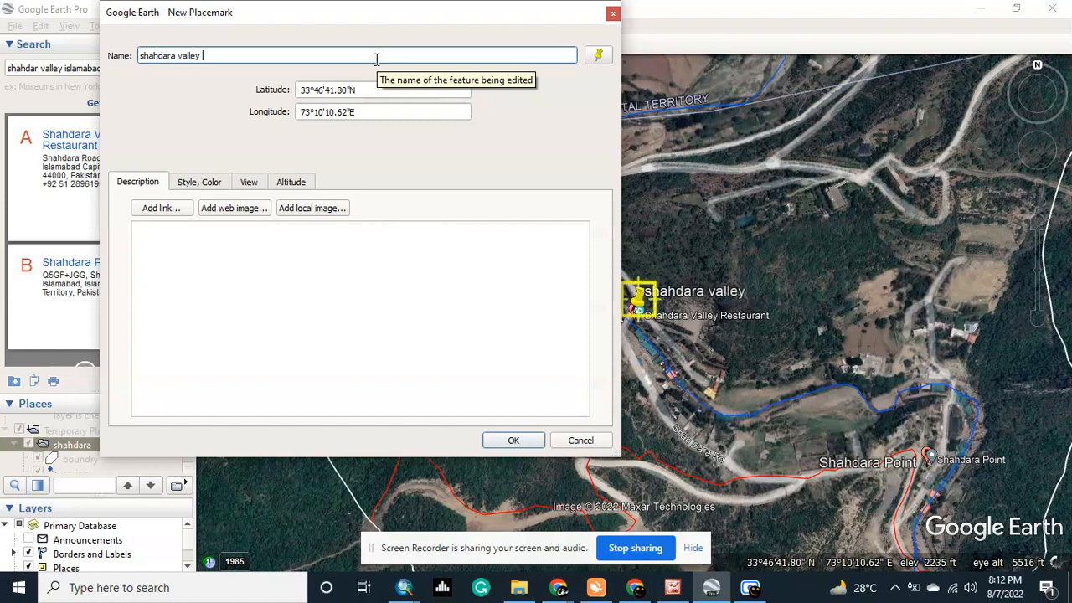
type("restauresnt")
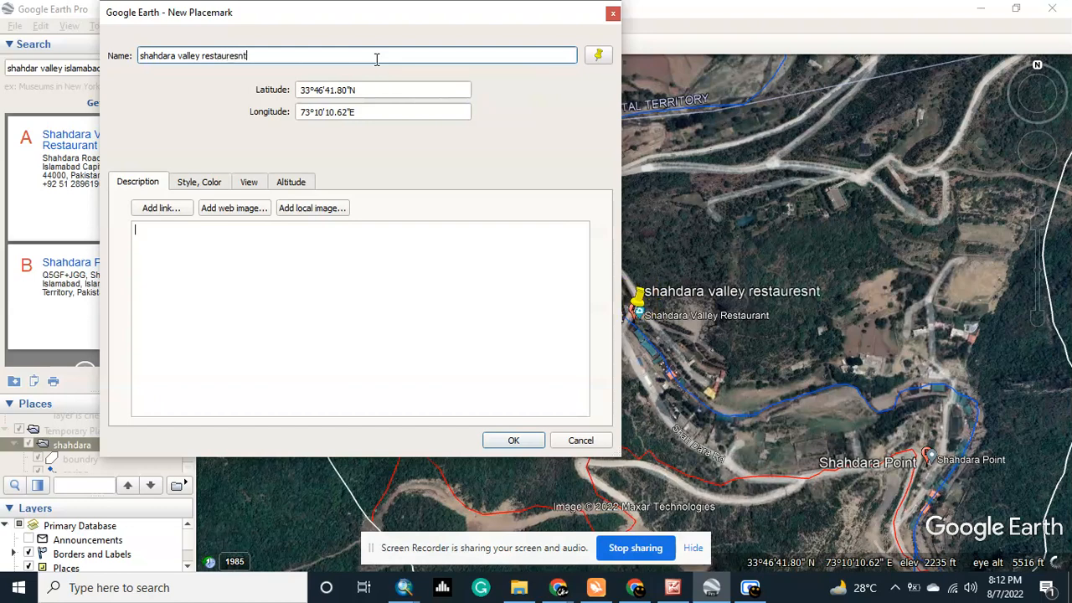
left_click(239, 55)
key("BackSpace")
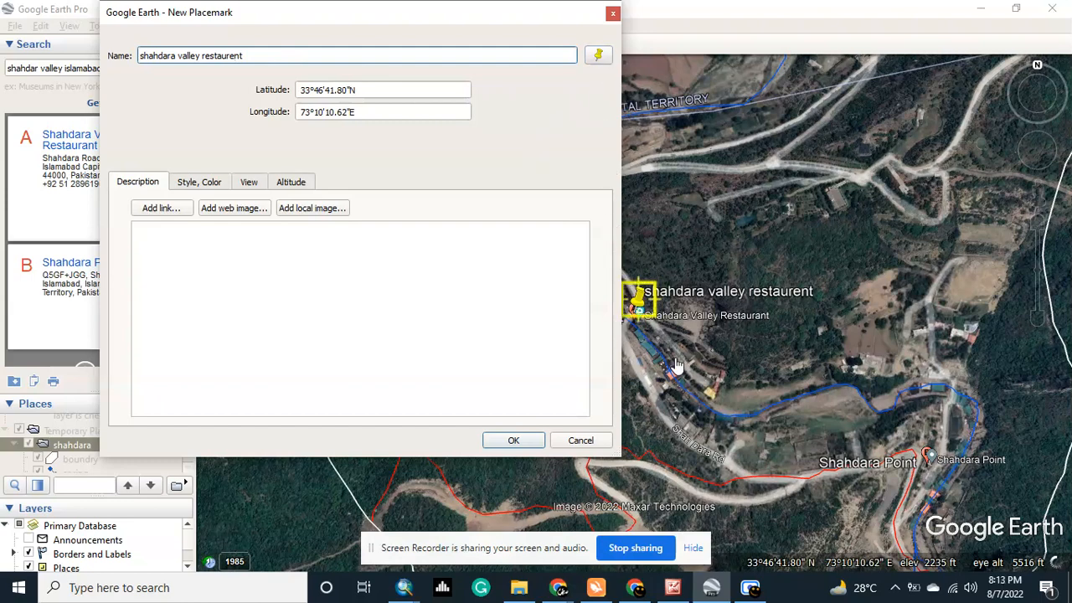
Try the dining icon on the restaurant placemark and reposition the placemark at the road junction, about 33°46'42.03"N, 73°10'10.61"E.
left_click_drag(573, 20, 528, 21)
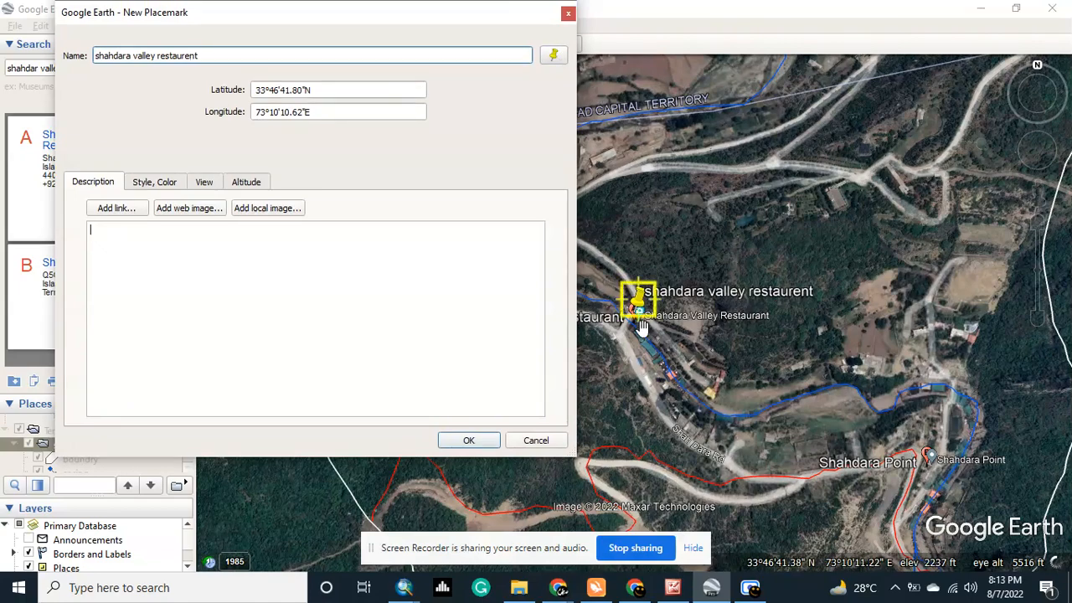
scroll(642, 327, "up", 3)
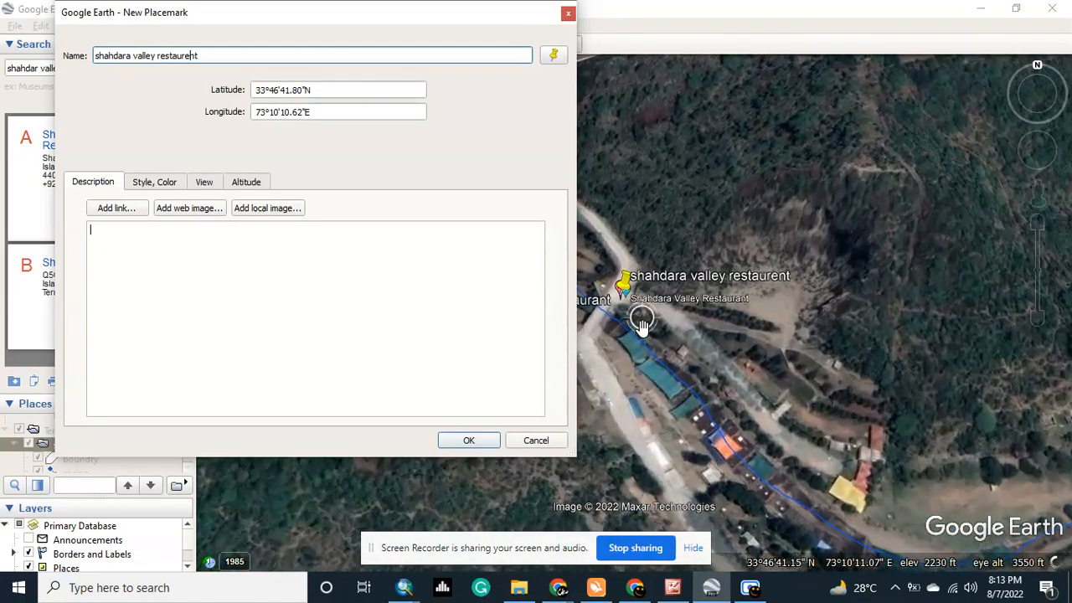
left_click(554, 55)
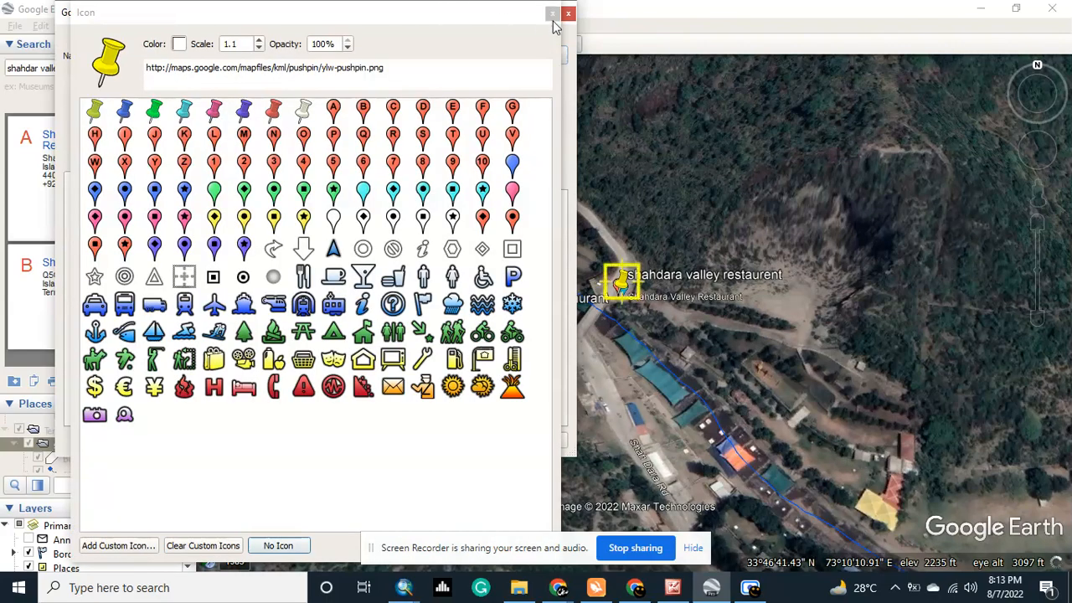
left_click(553, 15)
left_click(553, 56)
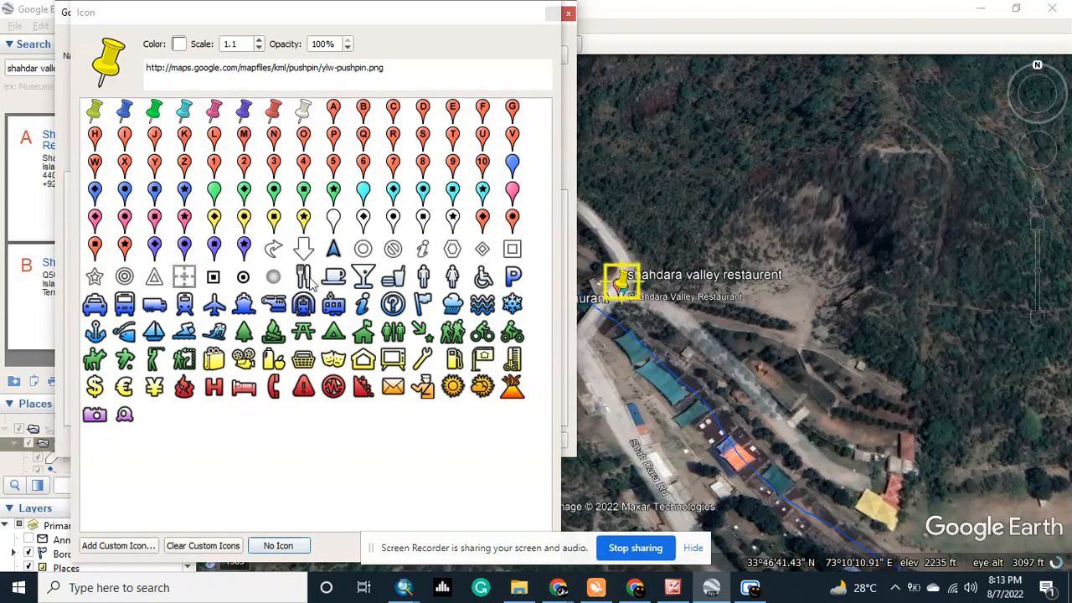
left_click(305, 278)
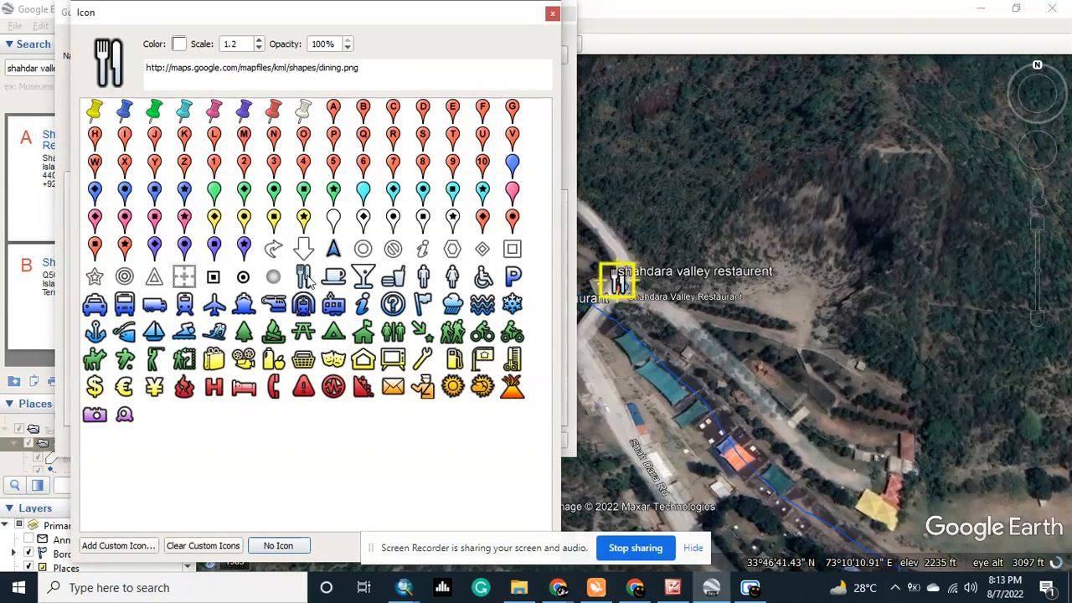
mouse_move(624, 289)
left_mouse_down()
mouse_move(620, 278)
mouse_move(897, 304)
mouse_move(907, 287)
mouse_move(692, 283)
mouse_move(632, 289)
mouse_move(621, 303)
left_mouse_up()
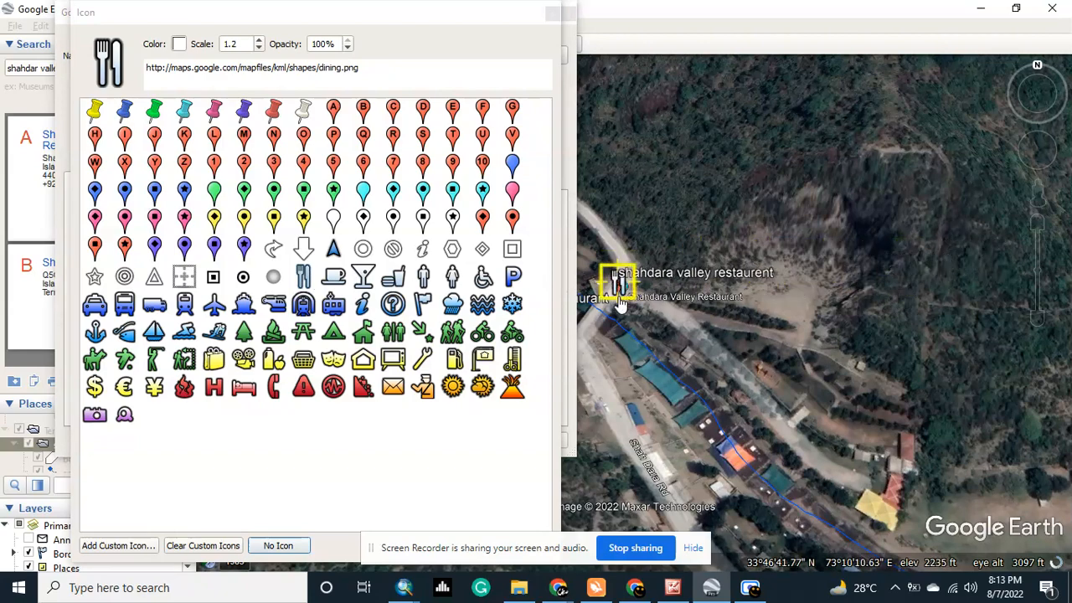
scroll(621, 303, "up", 2)
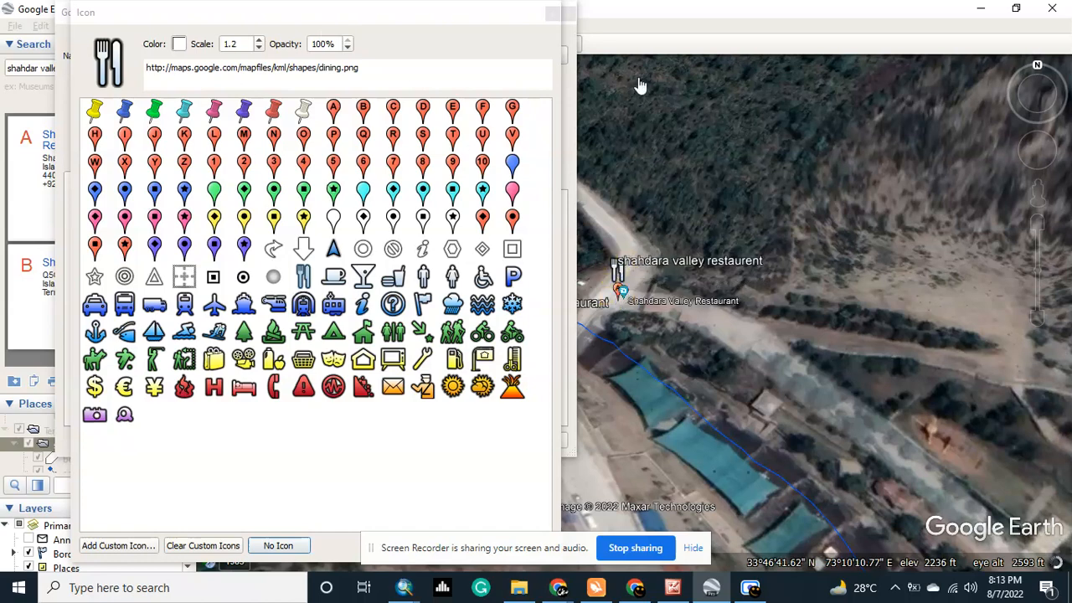
left_click(552, 14)
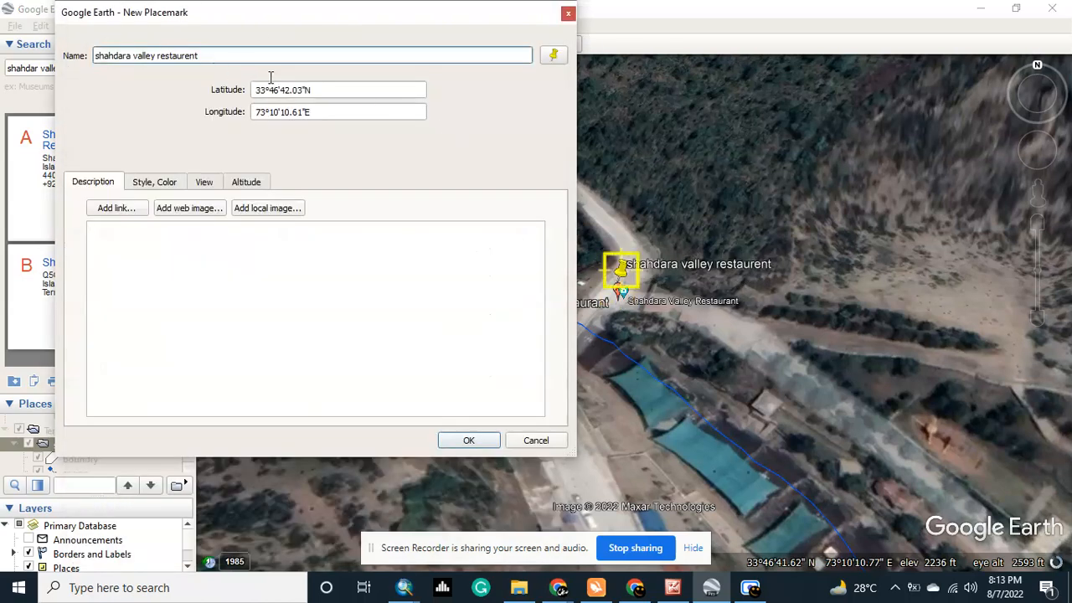
Assign the dining (fork and knife) icon to the restaurant placemark and save the placemark.
left_click(553, 55)
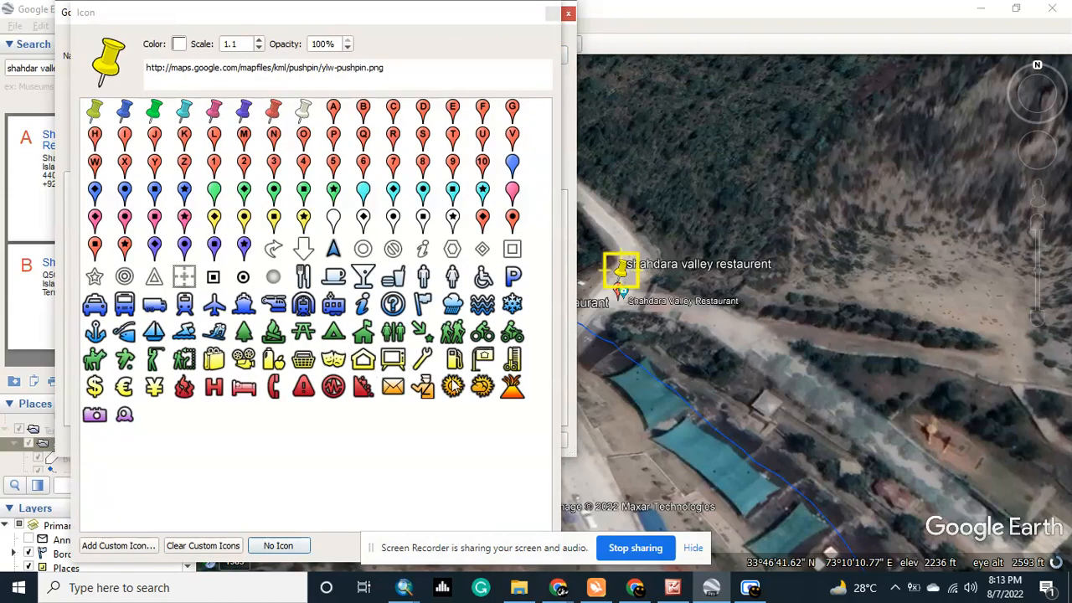
left_click_drag(514, 553, 825, 545)
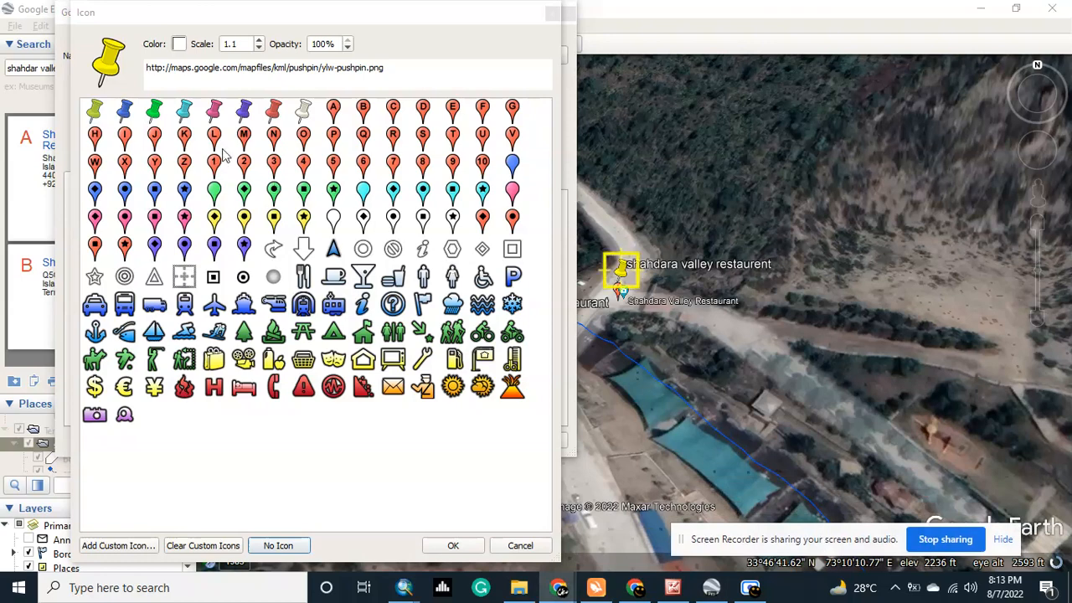
left_click(306, 278)
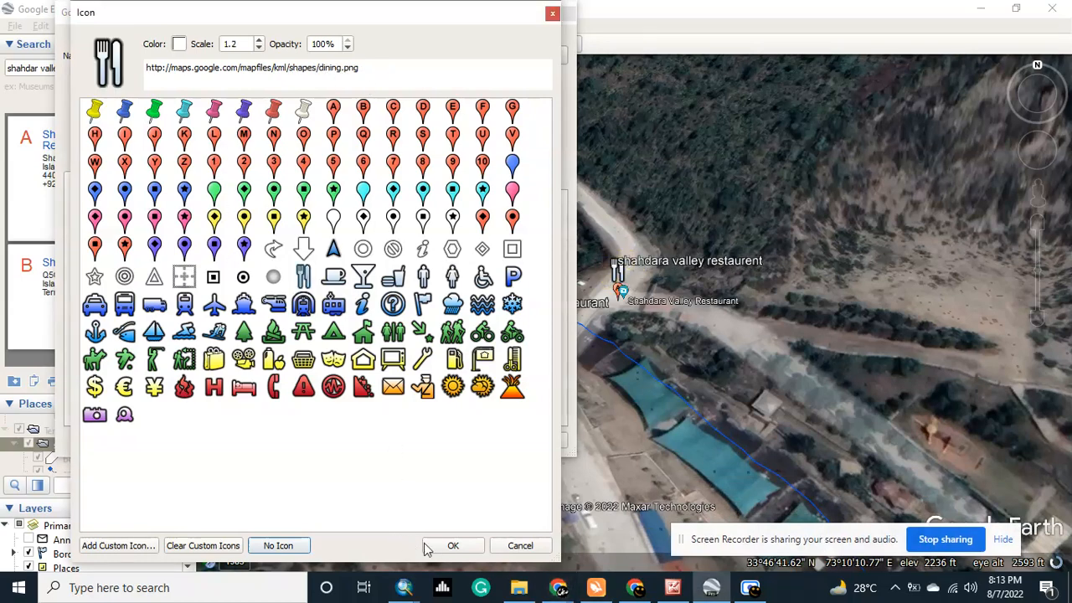
left_click(451, 545)
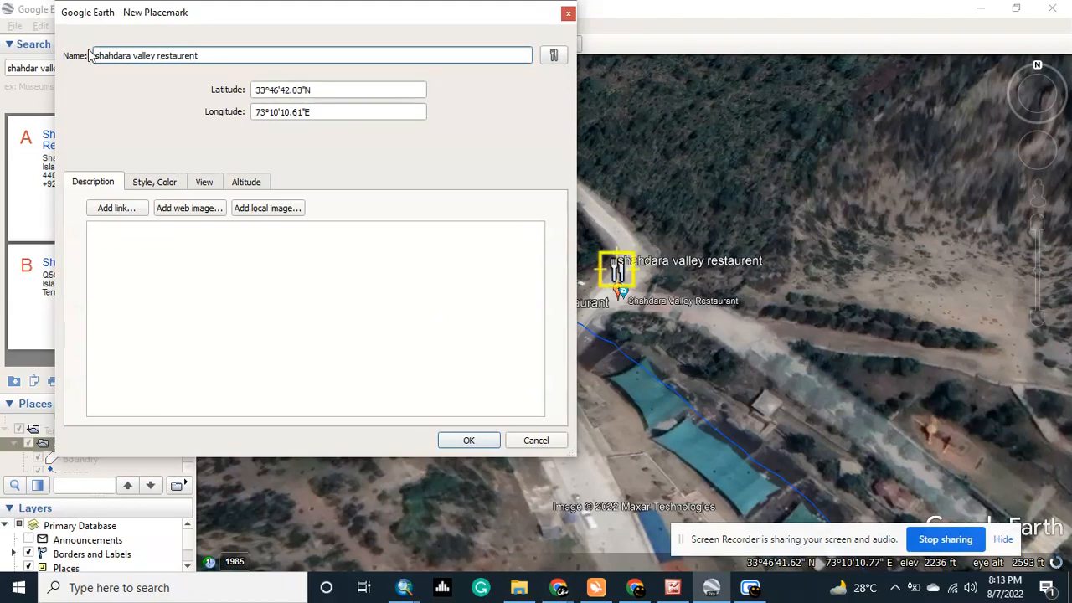
left_click(471, 440)
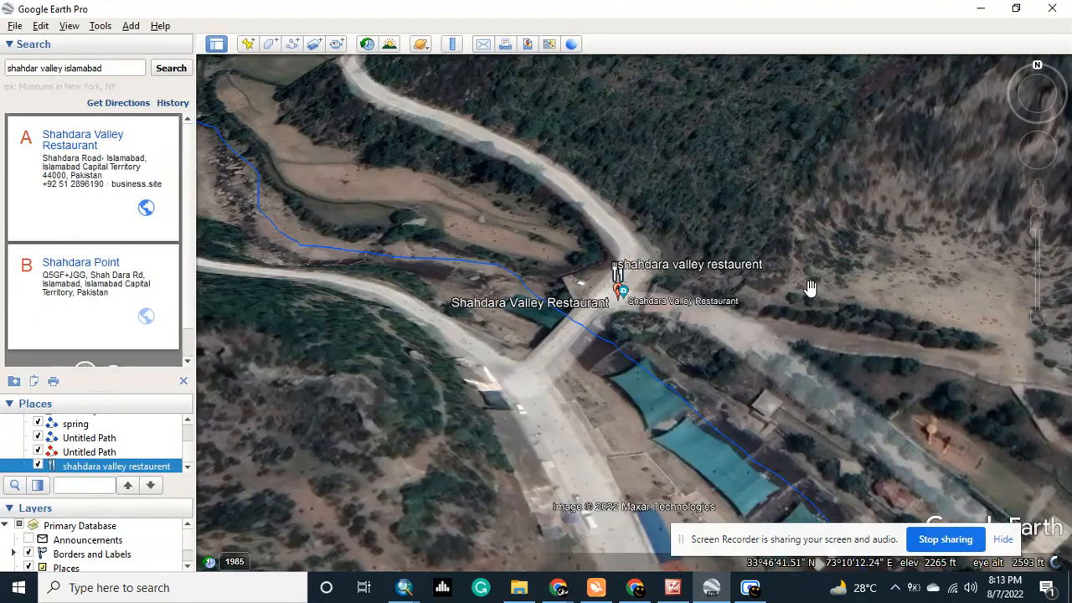
Add another new placemark to the shahdara folder, over the western part of the valley.
scroll(811, 285, "down", 2)
scroll(811, 286, "down", 4)
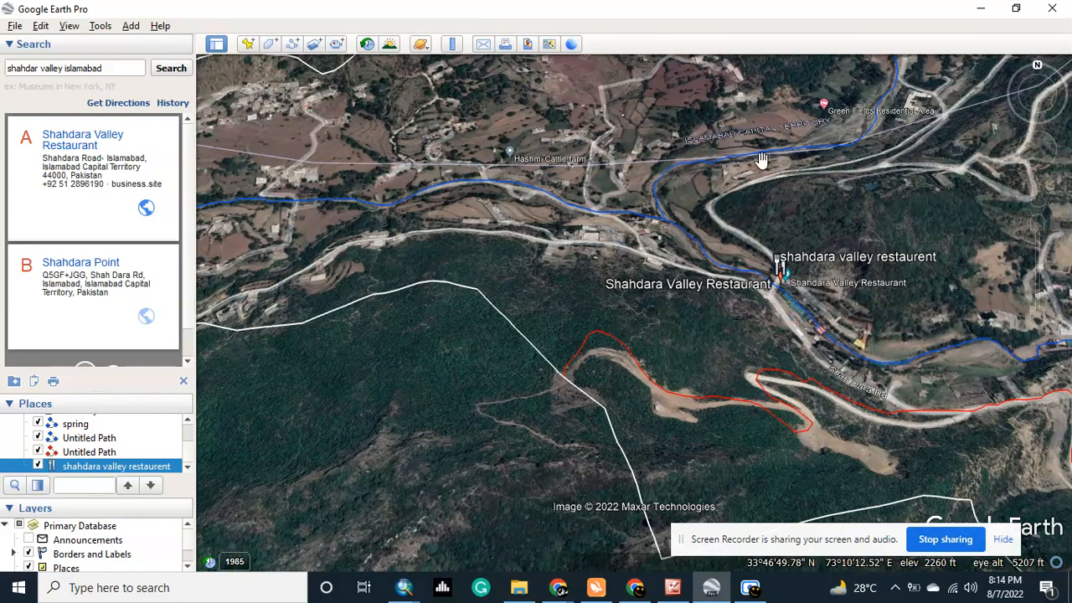
left_click_drag(437, 175, 896, 242)
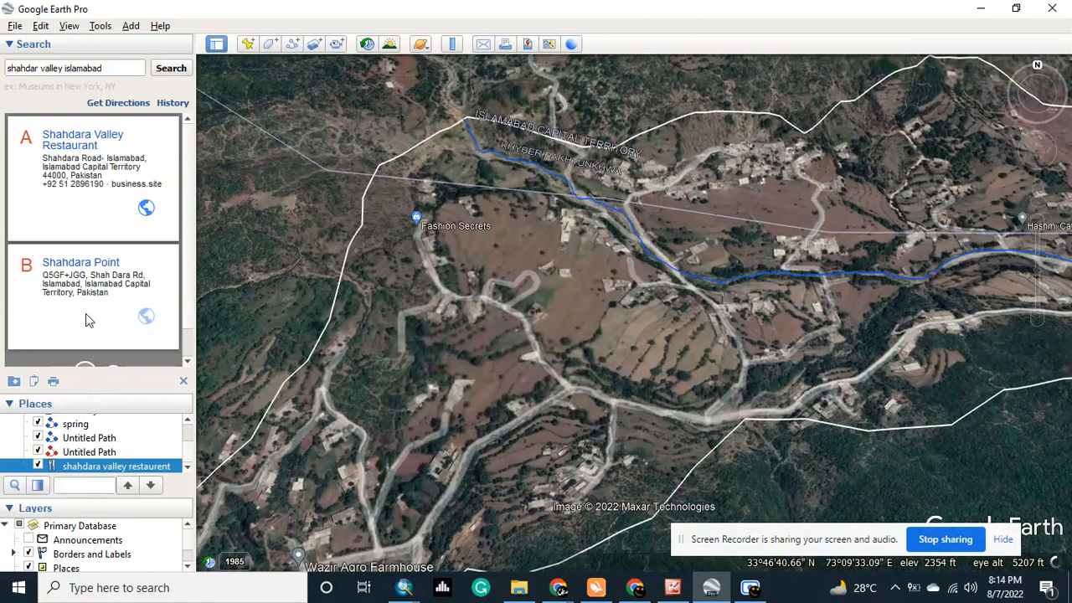
scroll(94, 448, "up", 3)
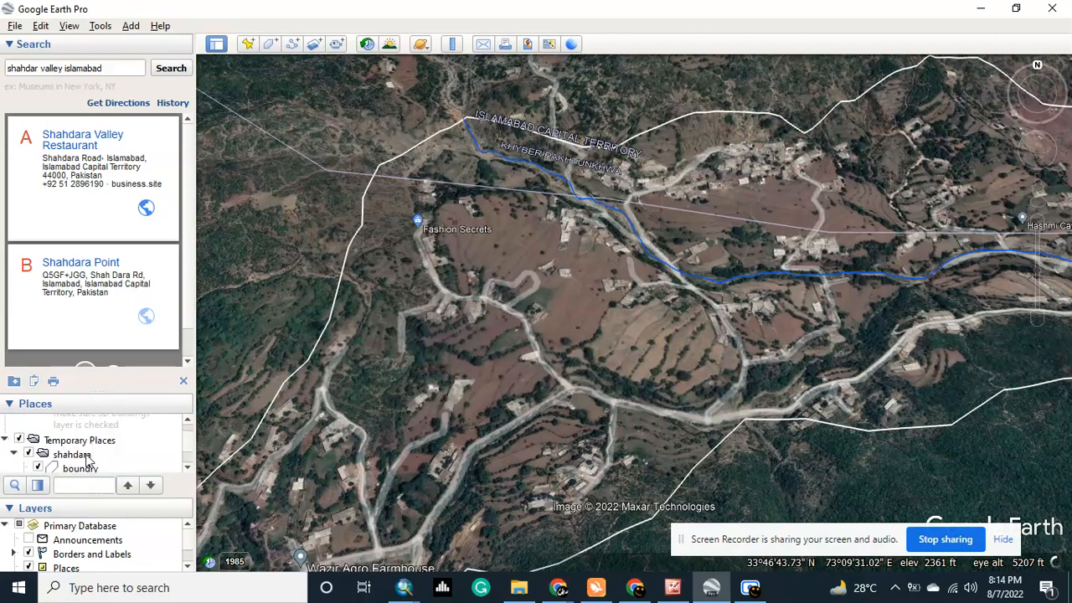
left_click(80, 454)
right_click(78, 458)
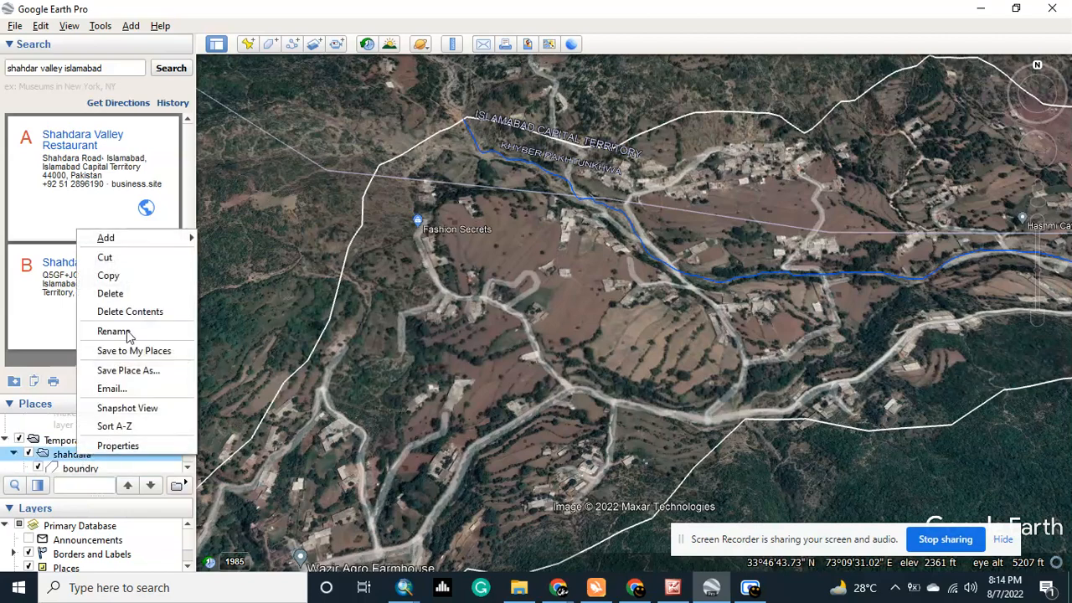
mouse_move(131, 238)
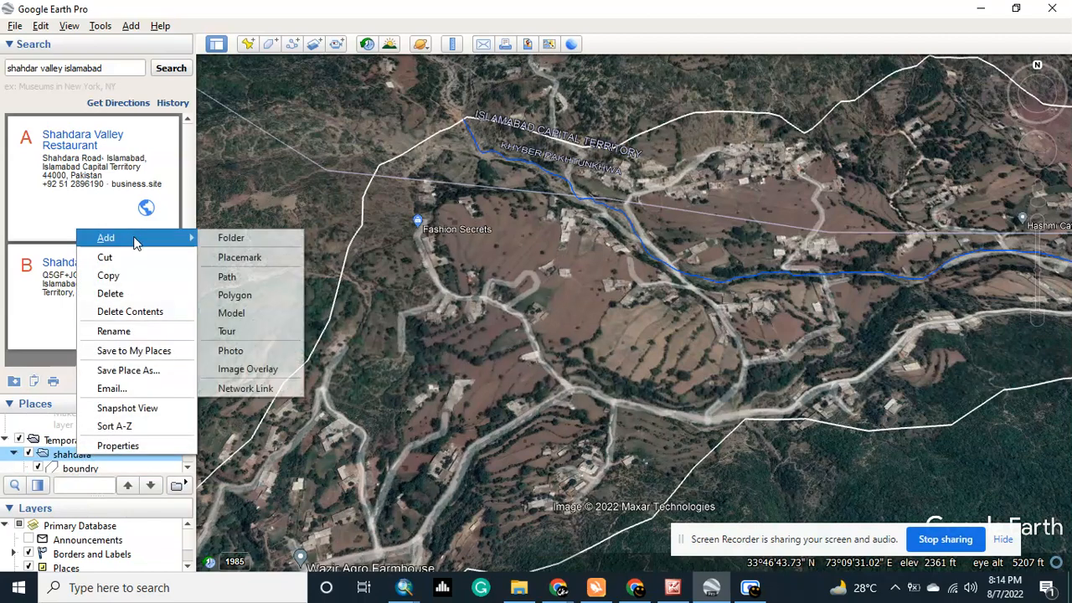
left_click(249, 258)
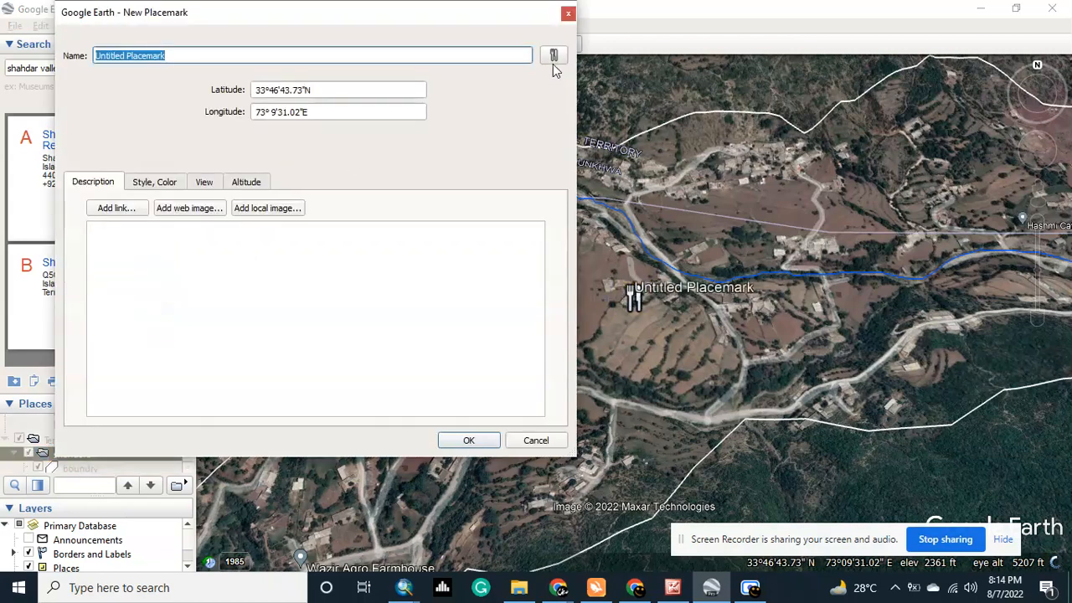
Give the new placemark the yellow house icon and place it on the northern settlement, about 33°46'52.10"N, 73°9'37.76"E.
left_click(556, 52)
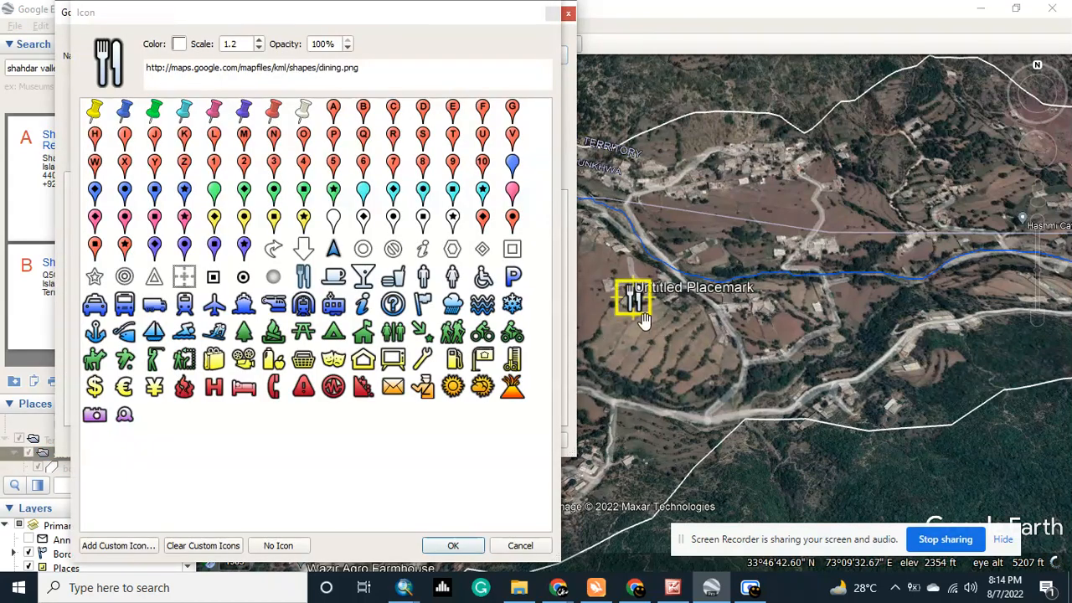
left_click(365, 362)
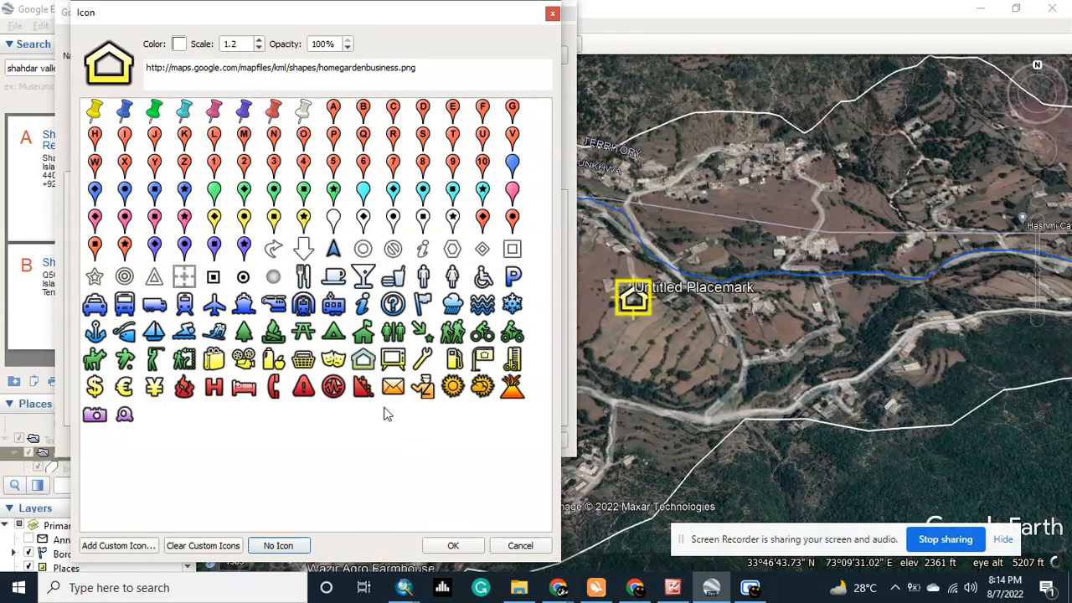
left_click_drag(643, 312, 745, 166)
left_click(453, 545)
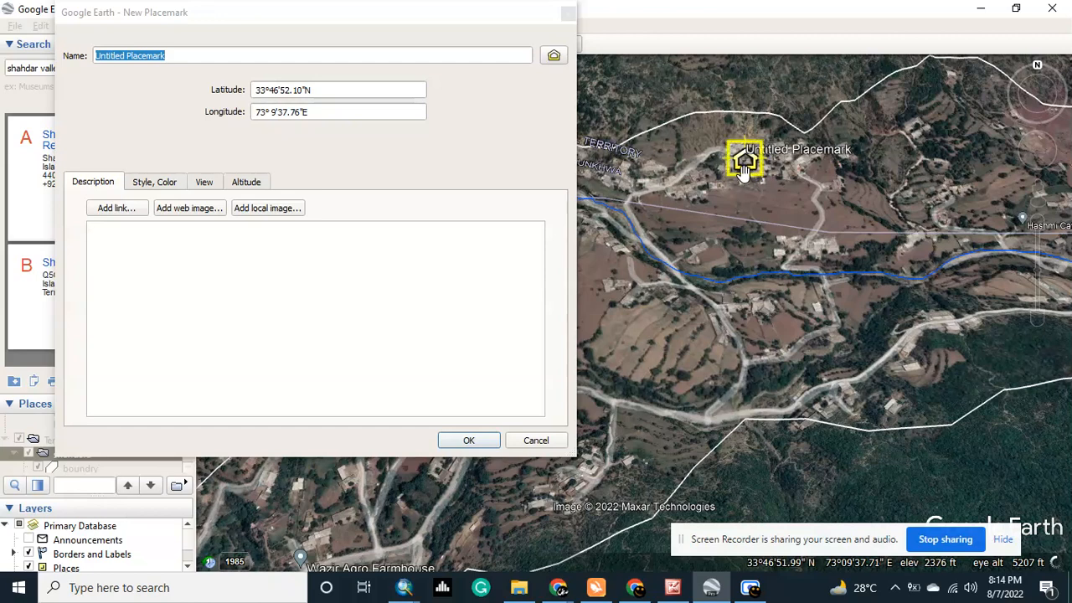
Name the house placemark "residential area" and save it with the default label and icon style.
left_click_drag(165, 55, 83, 55)
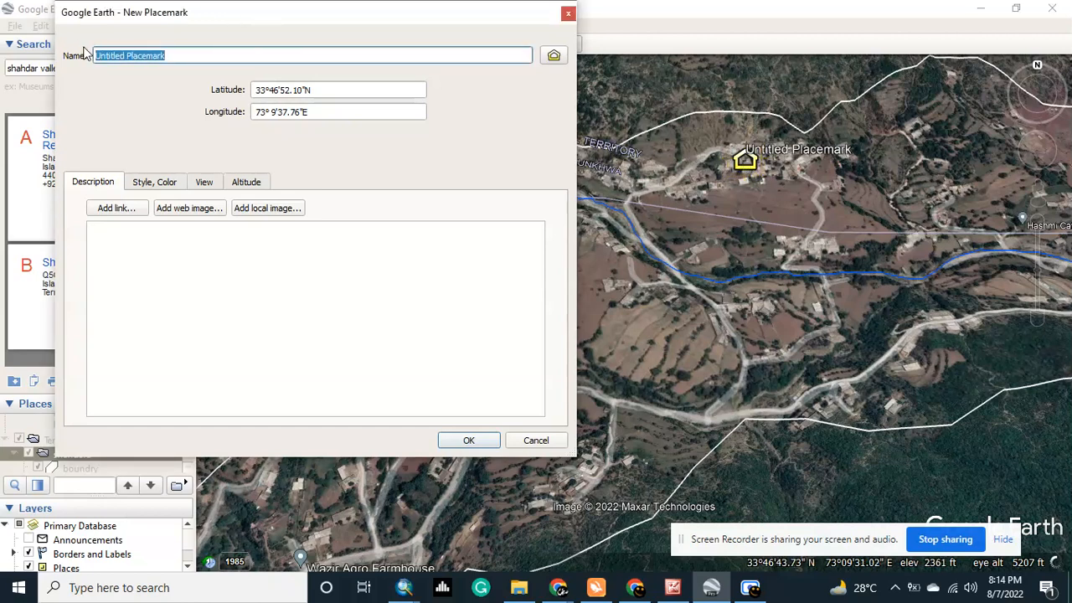
key("BackSpace")
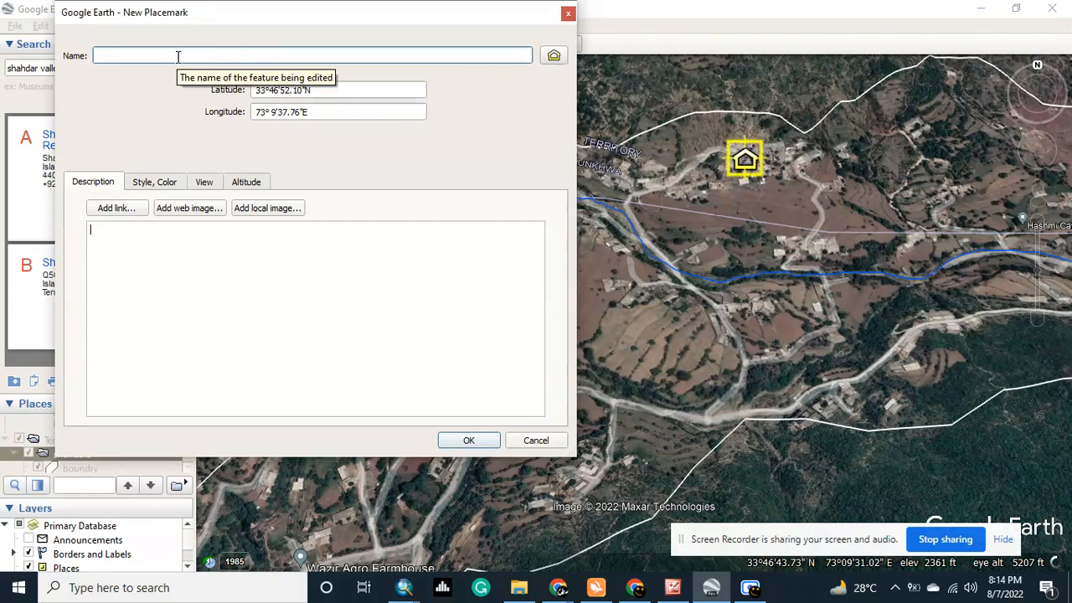
type("residential area")
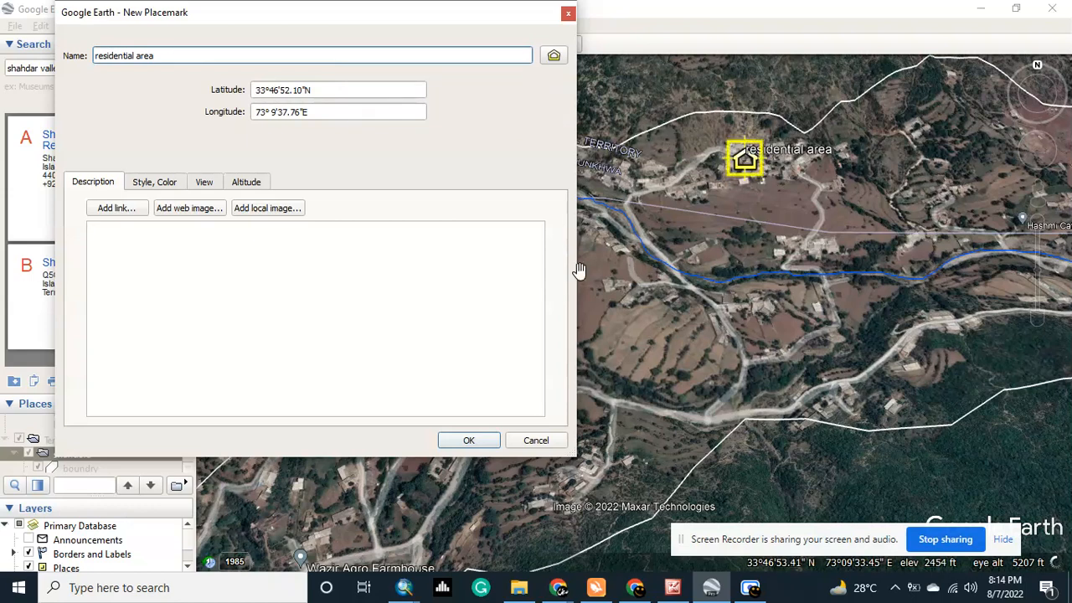
left_click(164, 191)
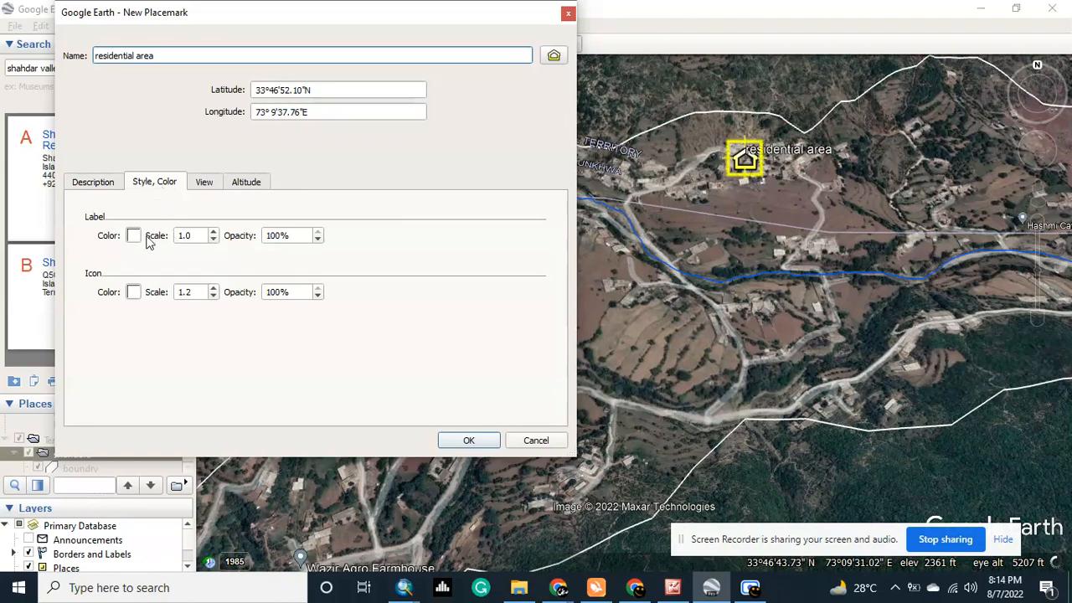
left_click(469, 441)
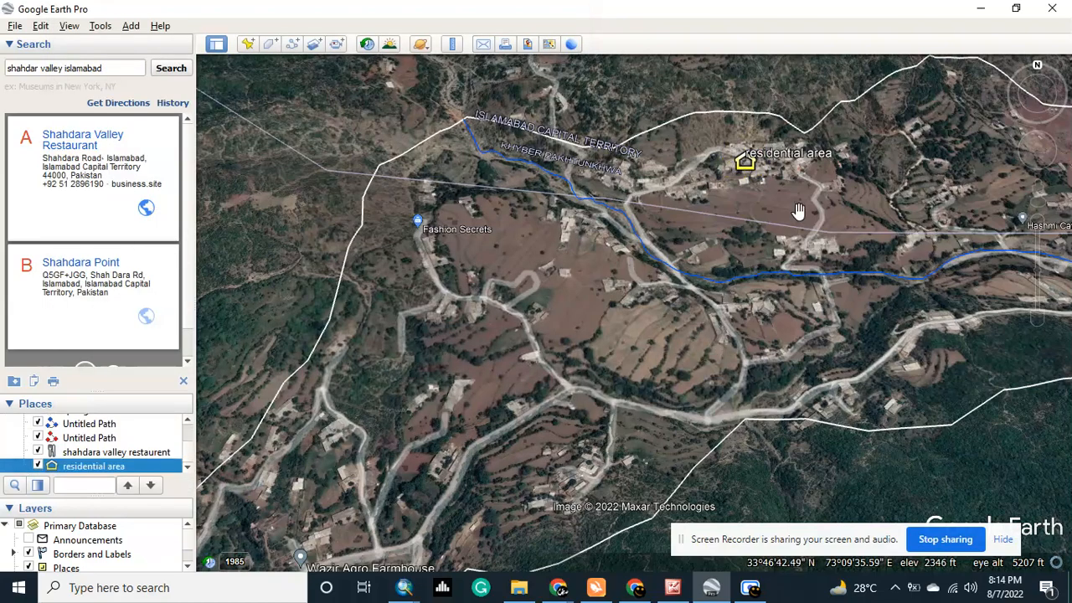
Start saving the whole shahdara folder as a place file with the valley boundary in full view.
scroll(741, 261, "down", 4)
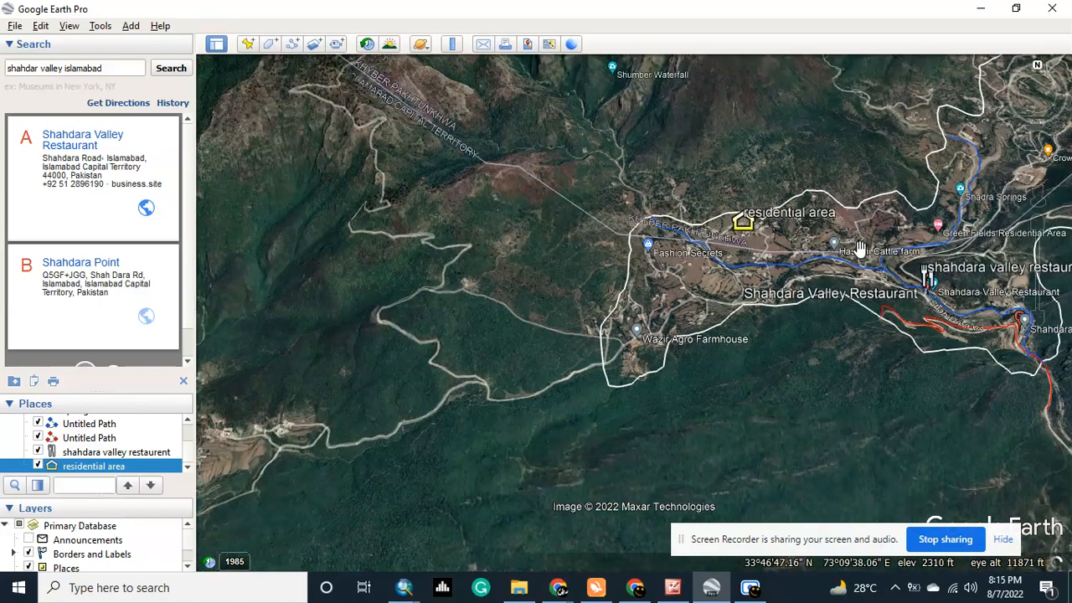
scroll(863, 247, "down", 3)
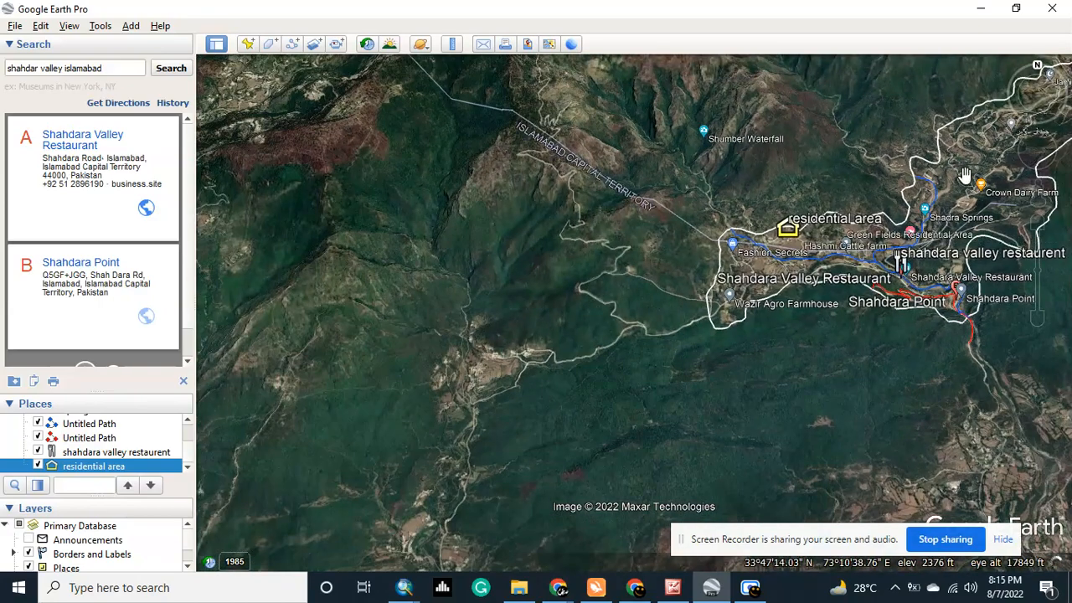
left_click_drag(969, 171, 758, 280)
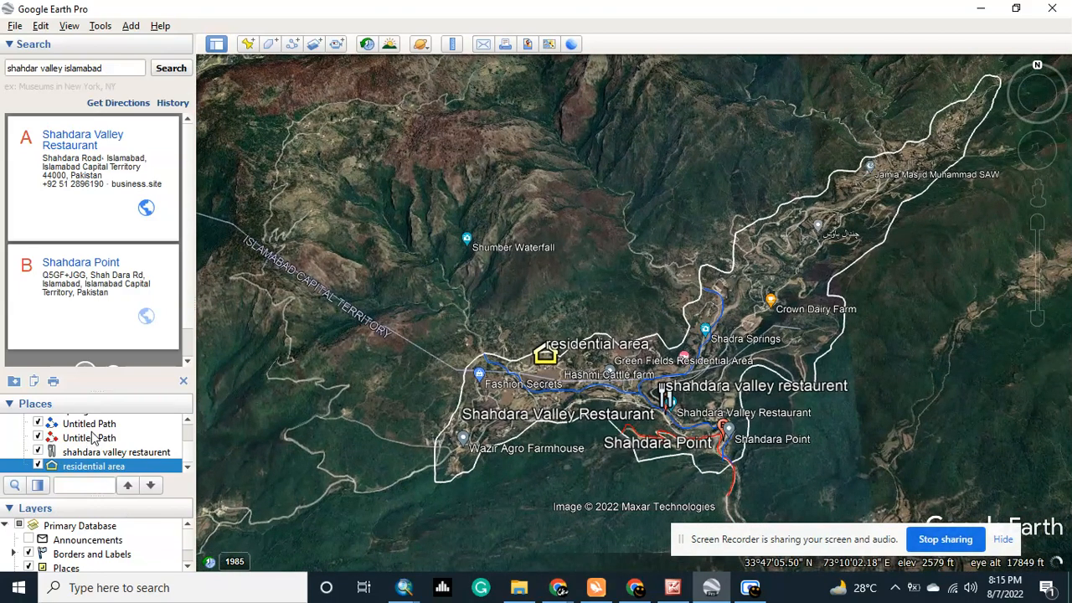
scroll(94, 439, "up", 2)
scroll(95, 436, "down", 1)
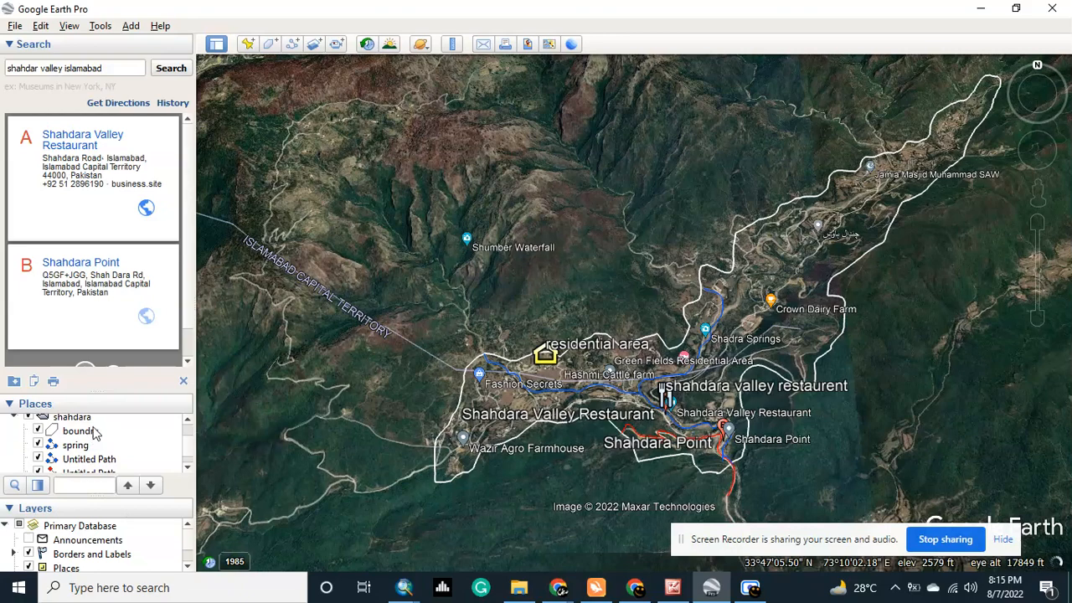
left_click(85, 419)
right_click(84, 421)
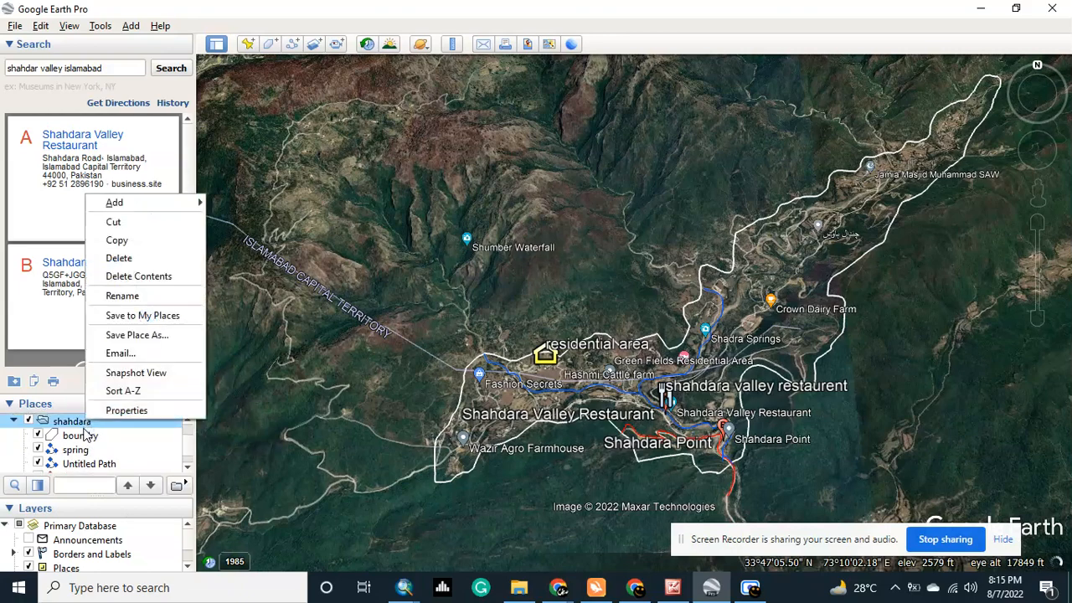
left_click(136, 336)
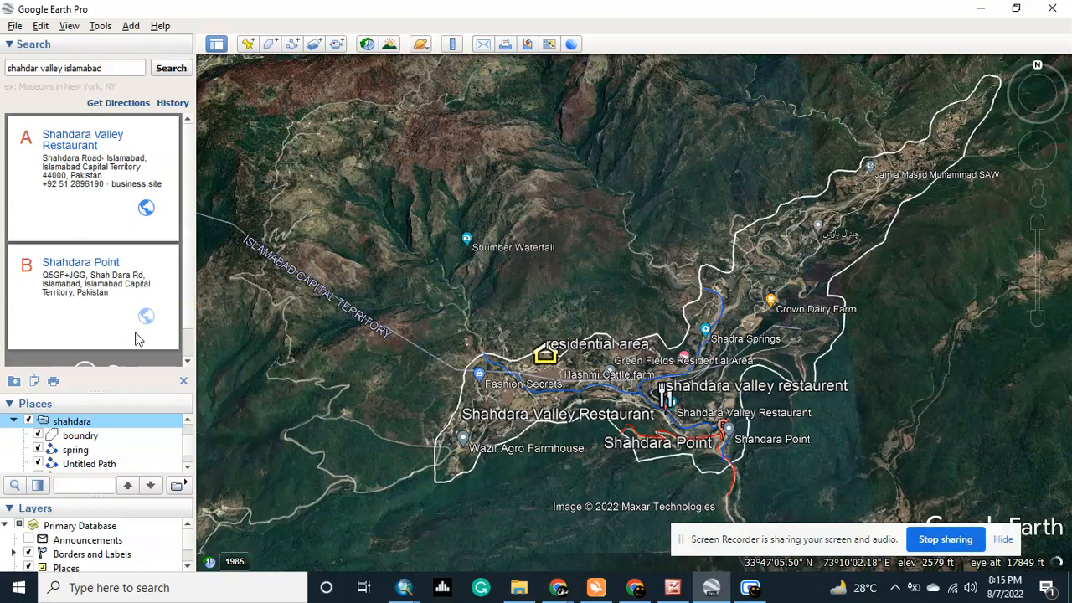
key("ctrl+s")
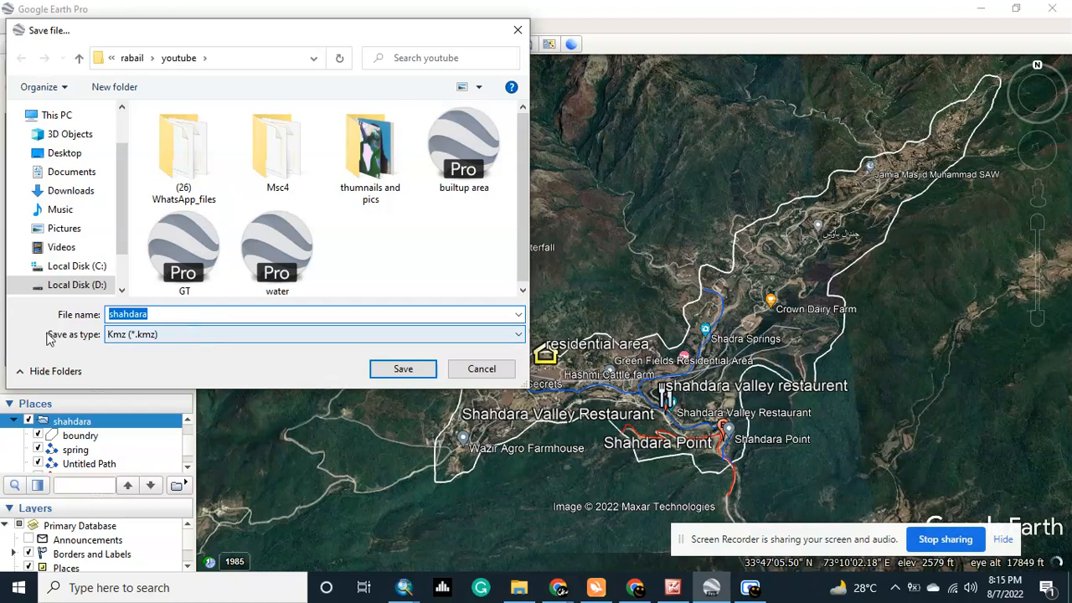
Save the shahdara folder to the Desktop as a Kml file named "youtube map".
left_click(126, 335)
left_click(128, 364)
left_click(153, 315)
double_click(153, 315)
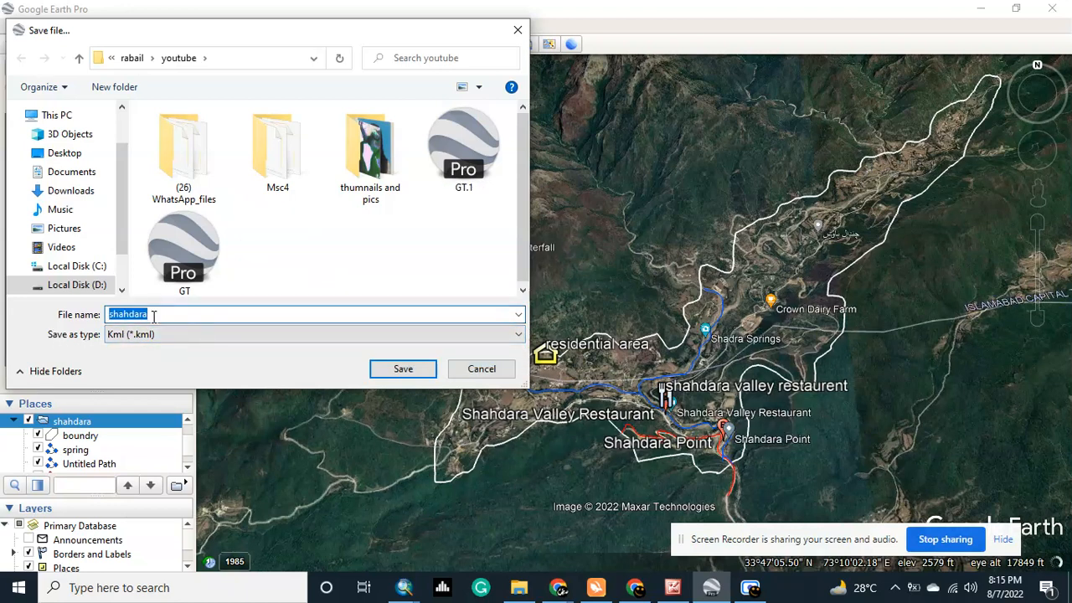
key("BackSpace")
type("youtube map")
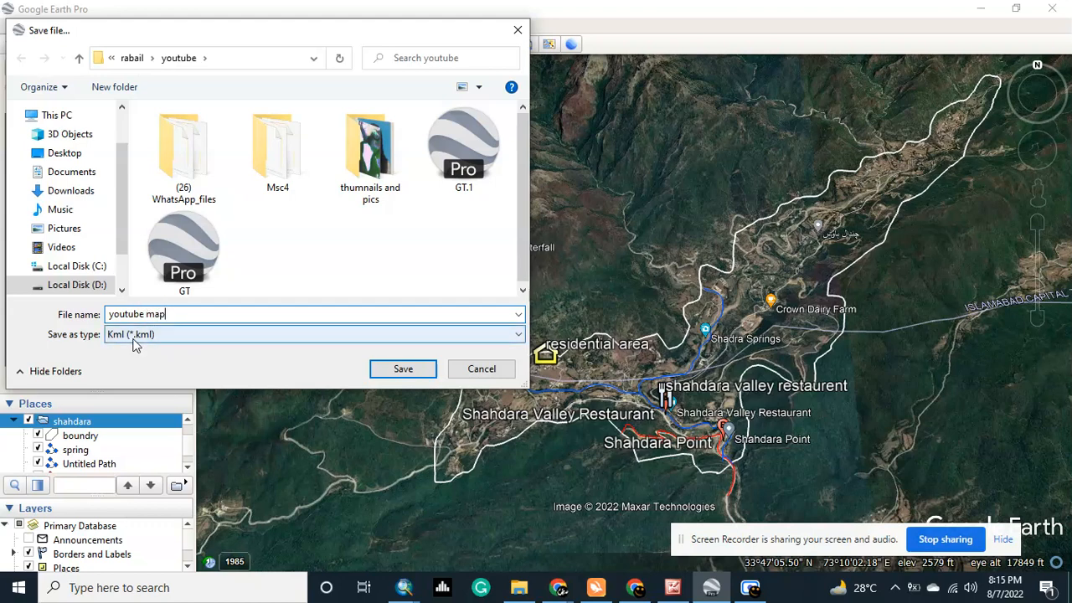
left_click(134, 335)
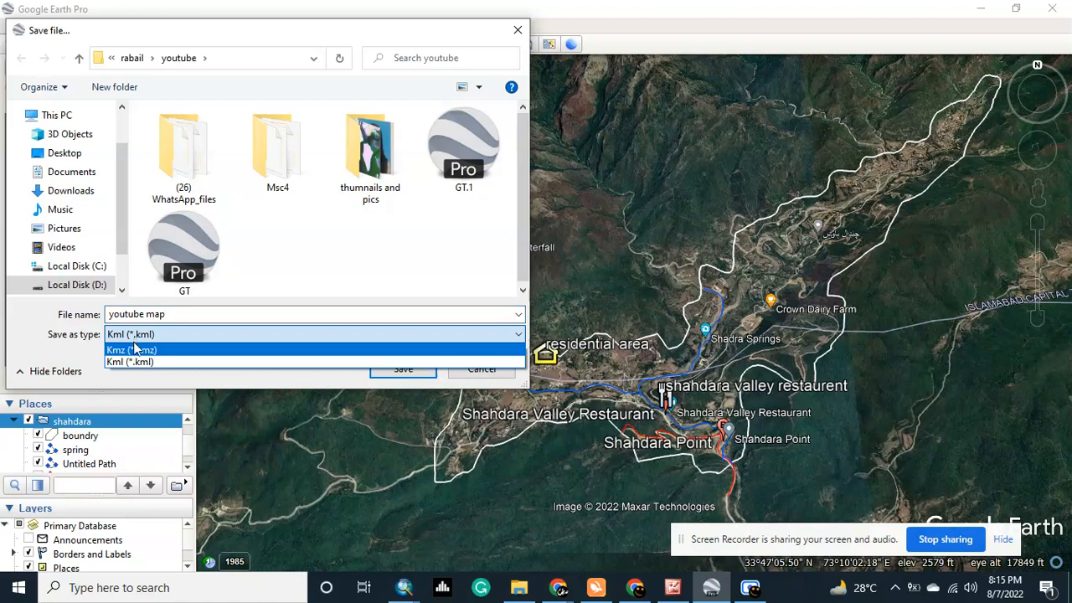
left_click(133, 362)
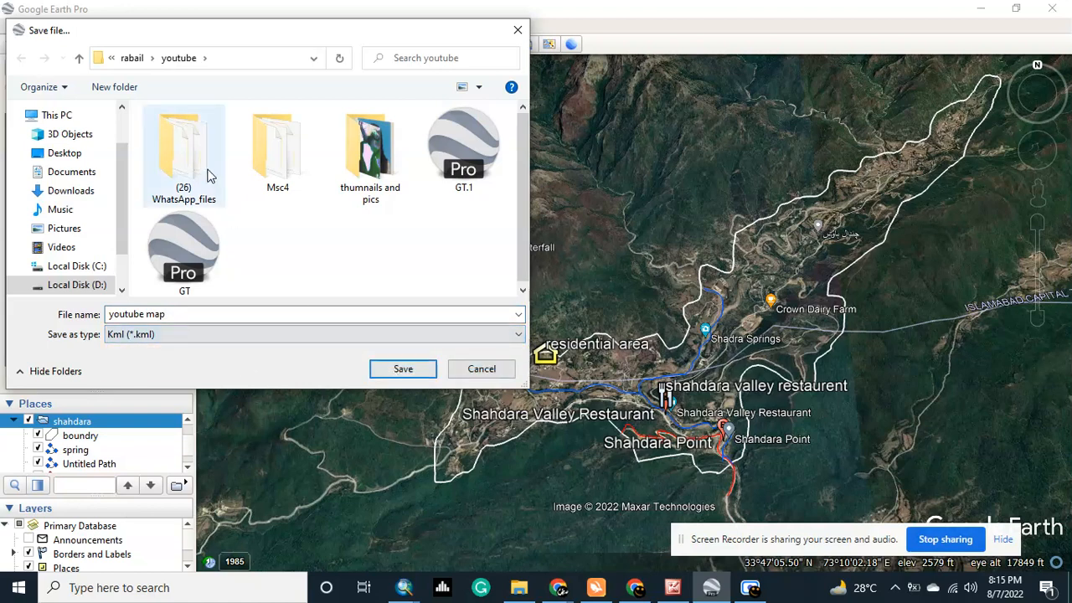
left_click(74, 152)
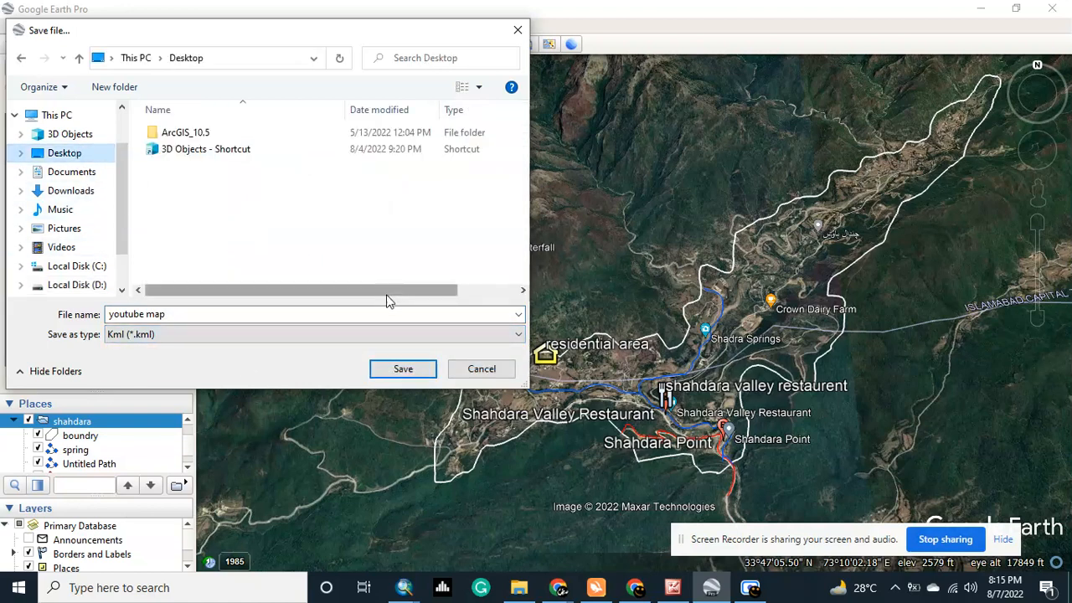
left_click(400, 369)
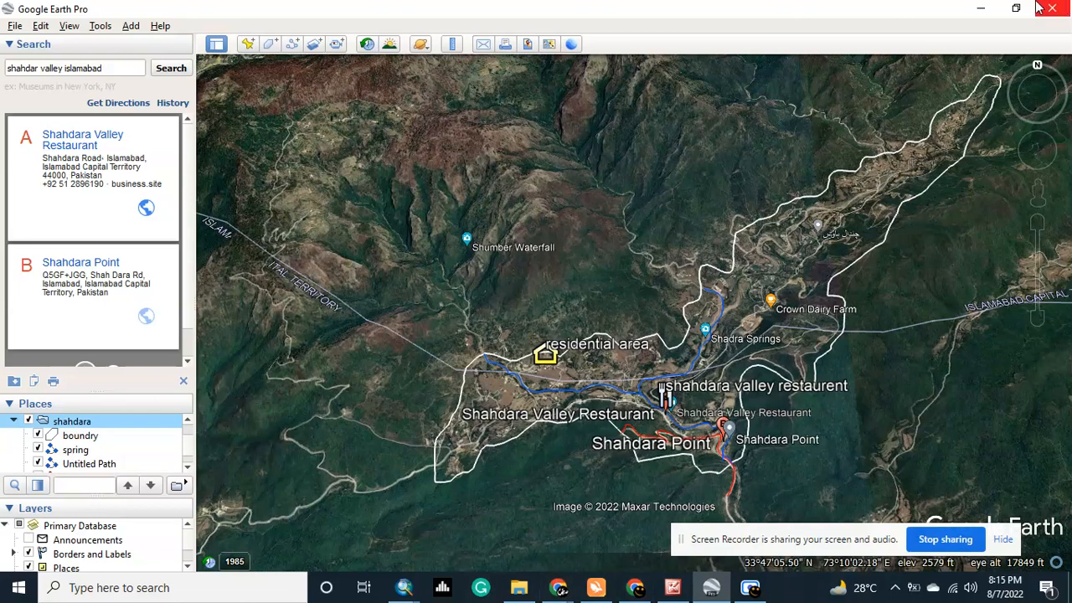
Browse the Downloads folder in File Explorer and return to Google Earth Pro.
left_click(981, 9)
double_click(34, 111)
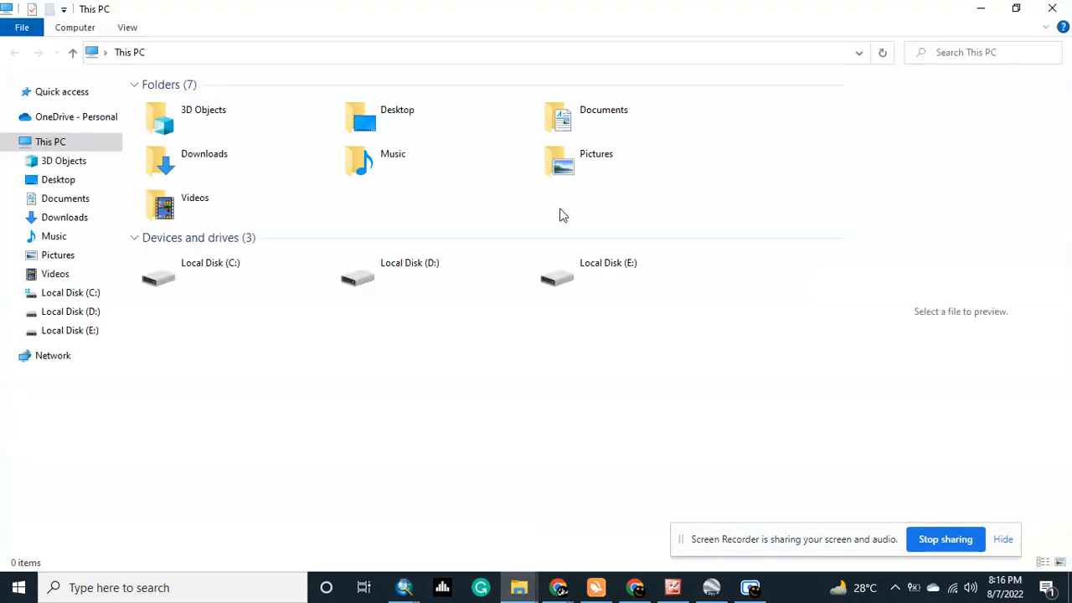
double_click(202, 166)
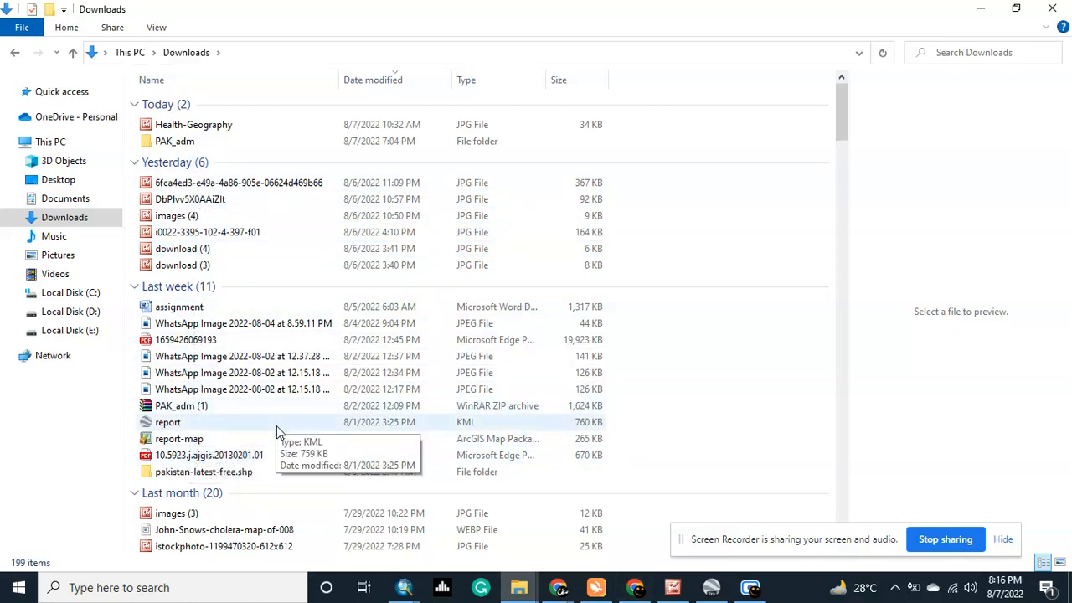
left_click(711, 587)
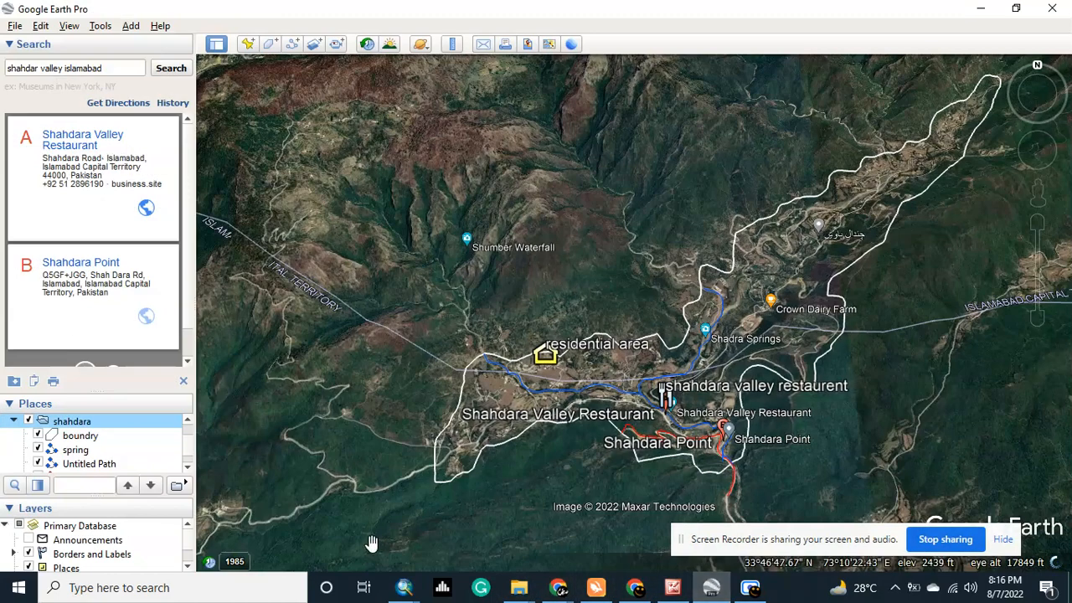
Switch to the empty Untitled document in ArcMap.
mouse_move(403, 592)
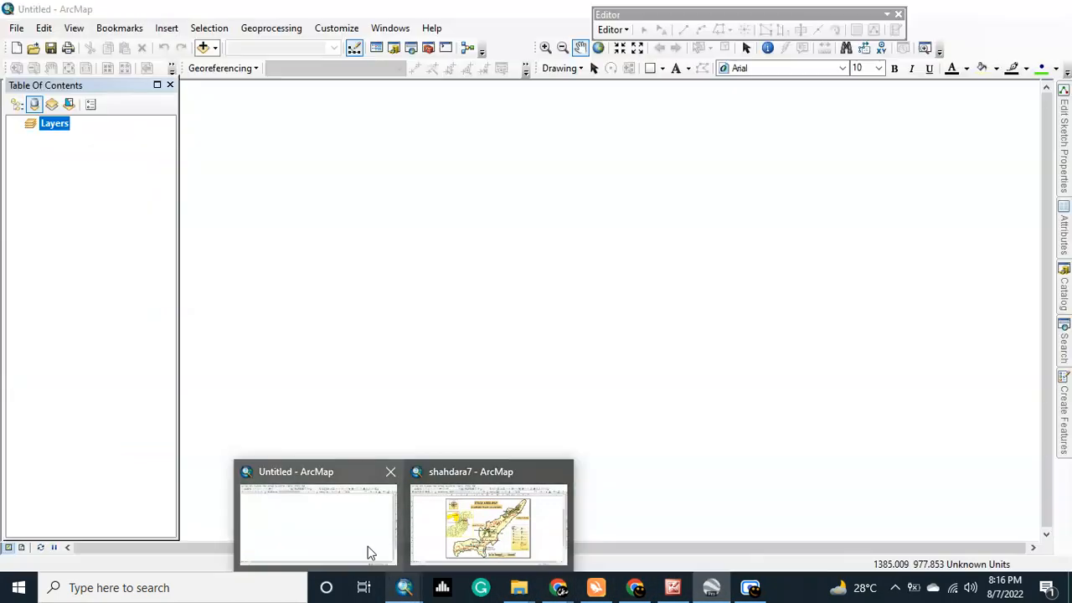
left_click(366, 549)
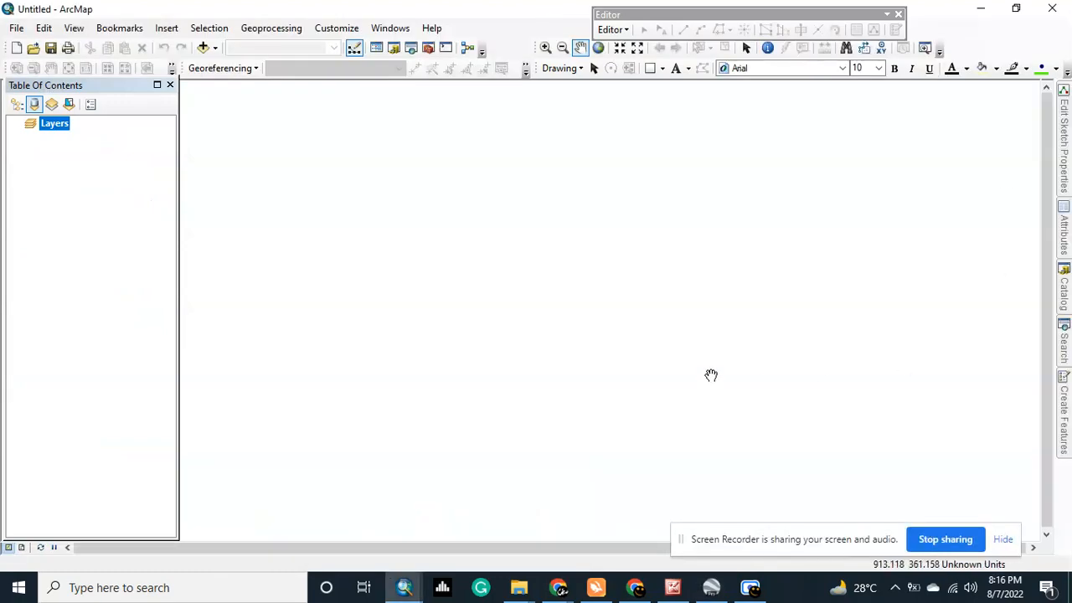
left_click(711, 590)
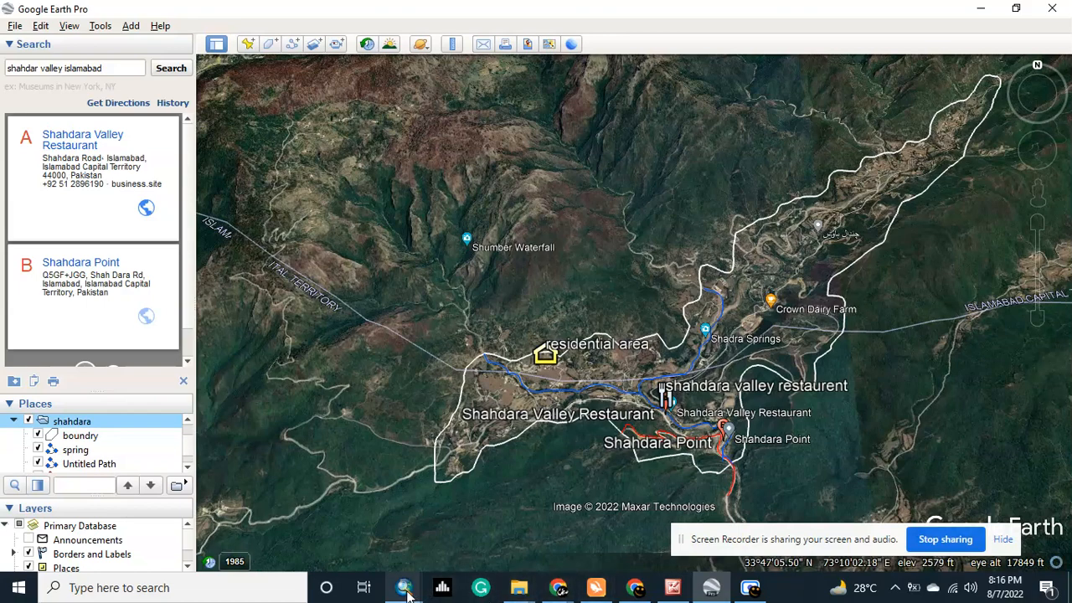
mouse_move(405, 587)
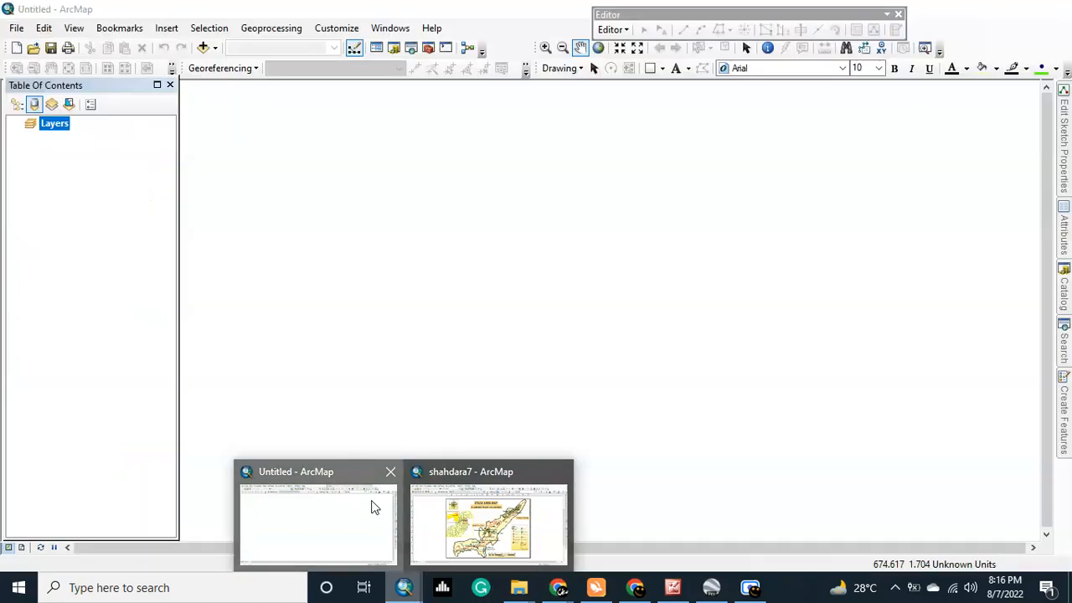
left_click(371, 506)
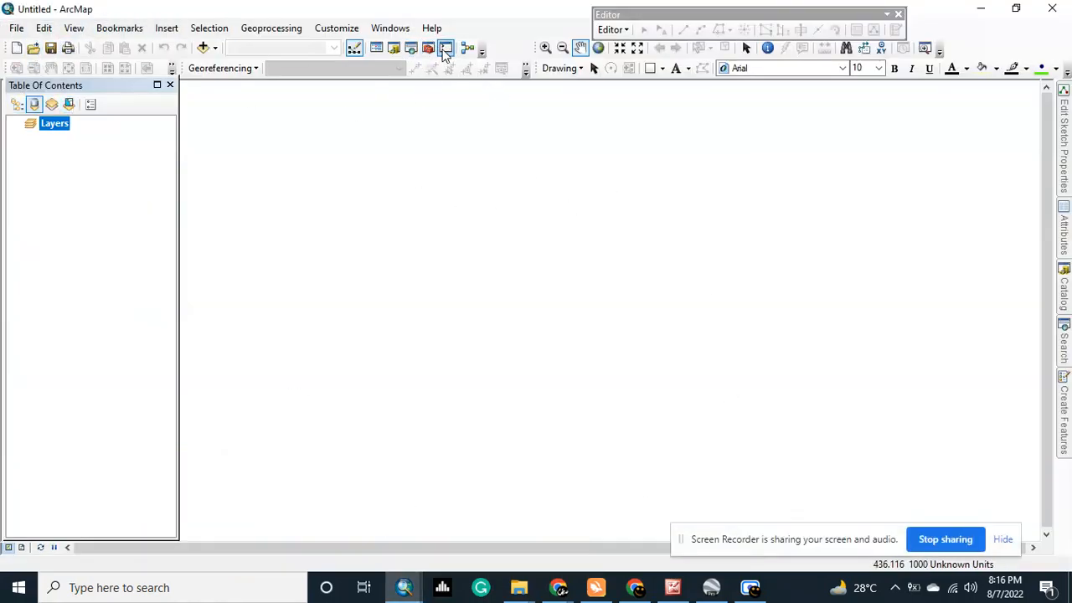
Search for "kml to layer" and open the KML To Layer conversion tool.
left_click(411, 49)
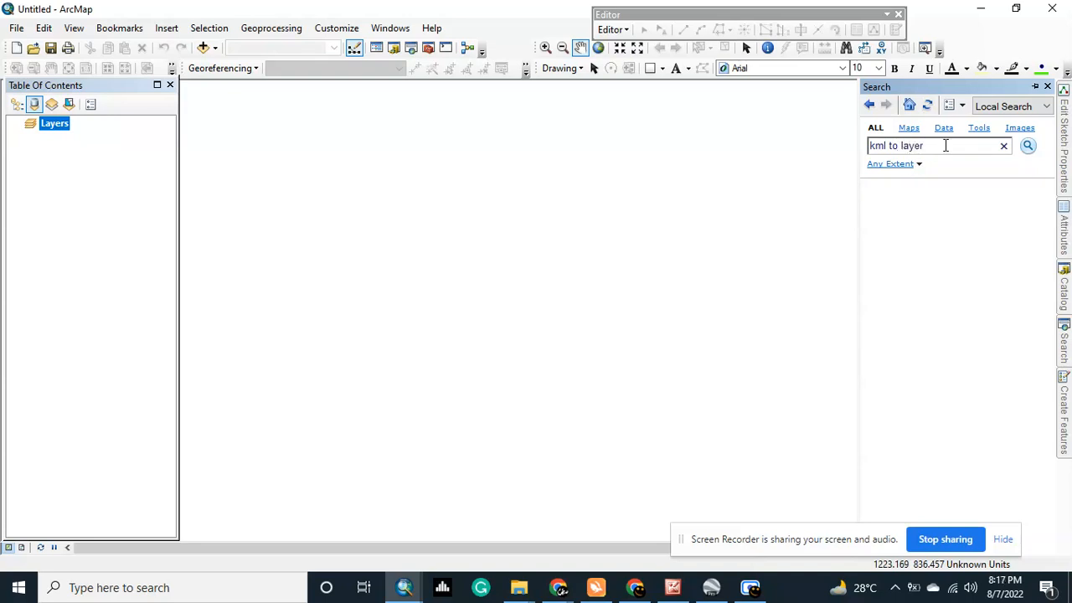
left_click(1028, 146)
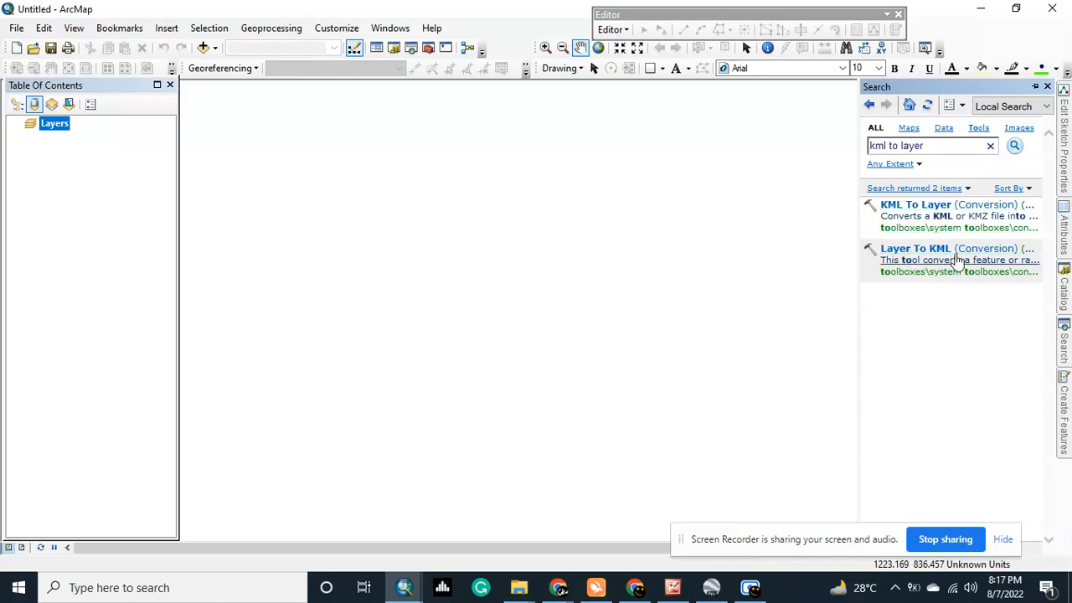
left_click(917, 208)
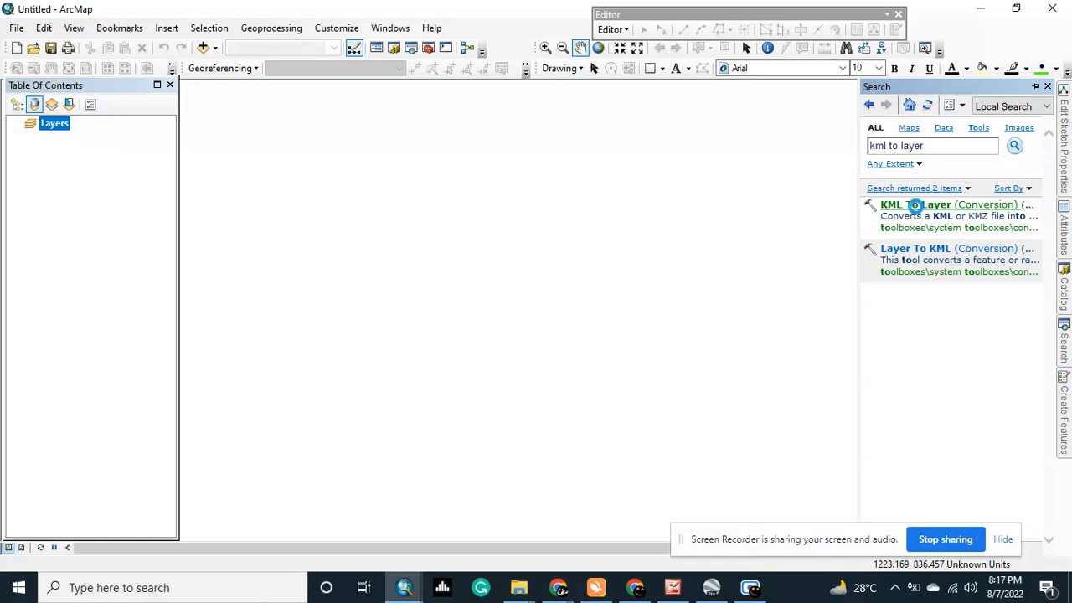
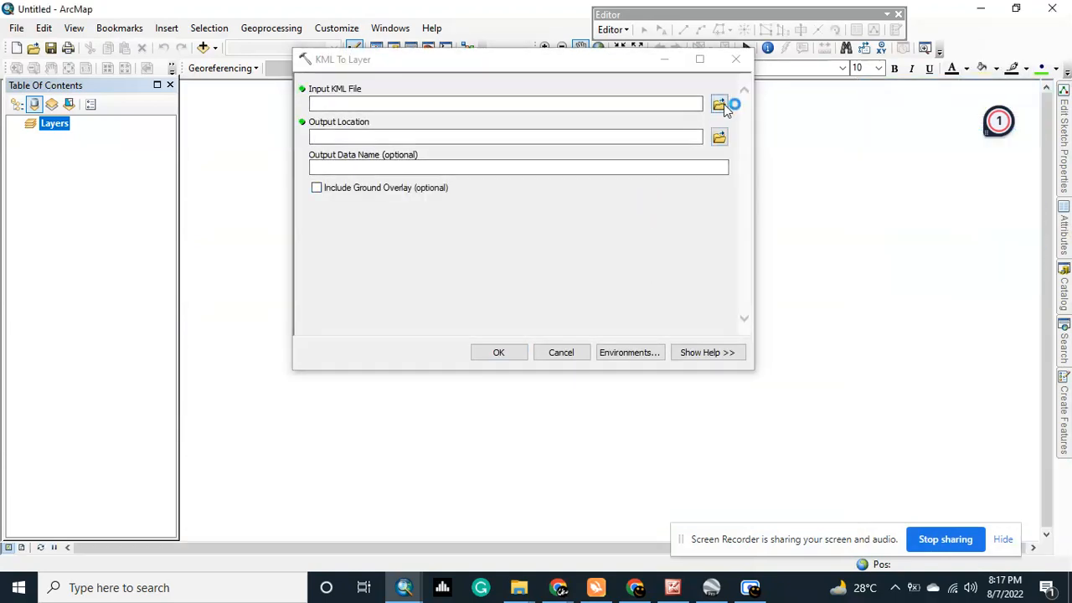
Load the "youtube map" KML file from the Desktop as the conversion's input file.
left_click(719, 104)
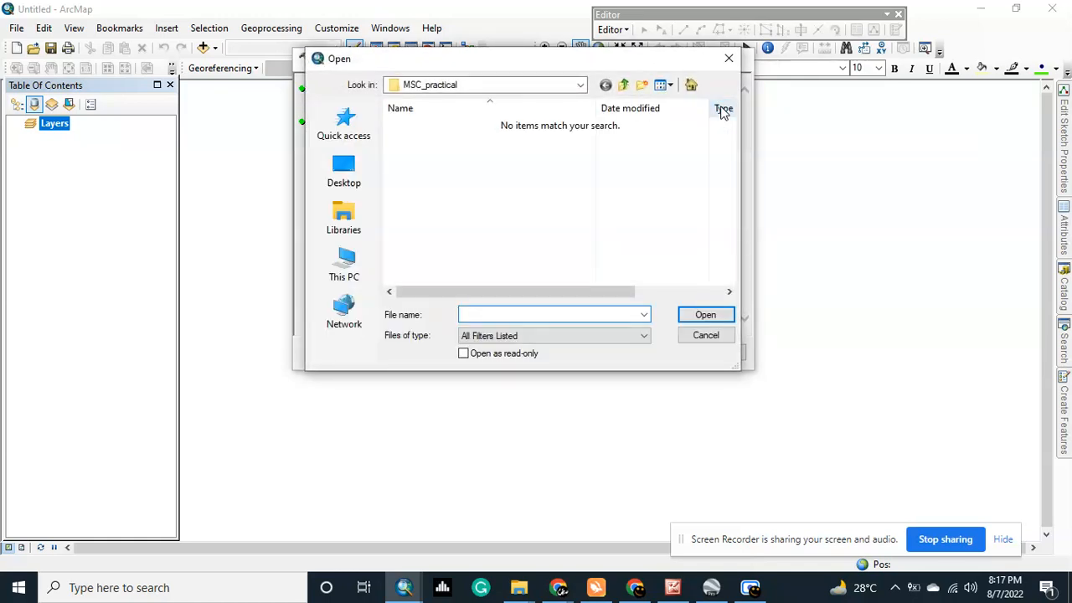
left_click(354, 188)
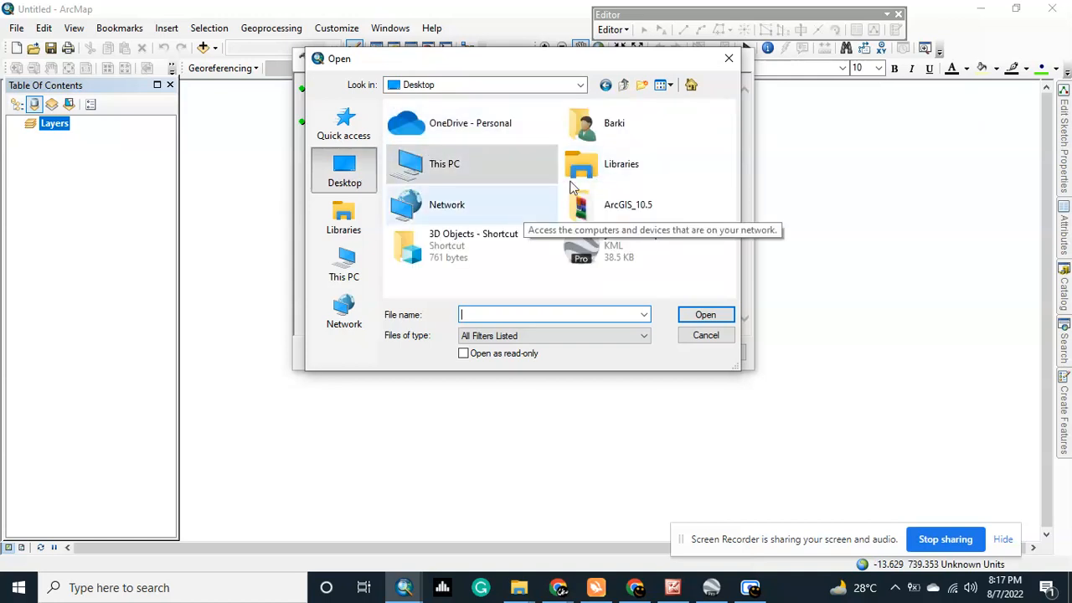
left_click(634, 251)
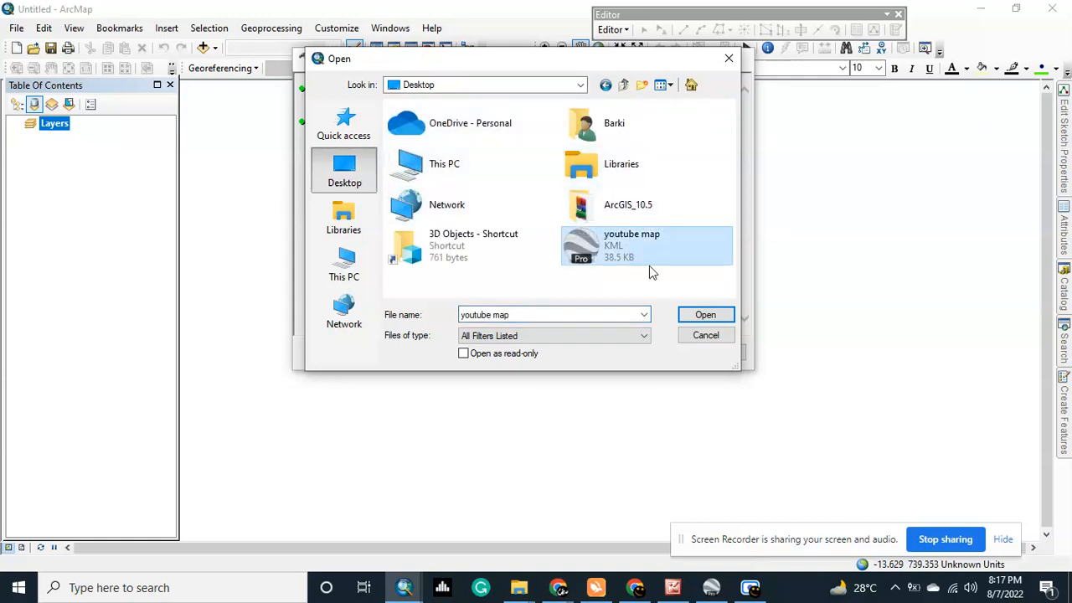
left_click(707, 316)
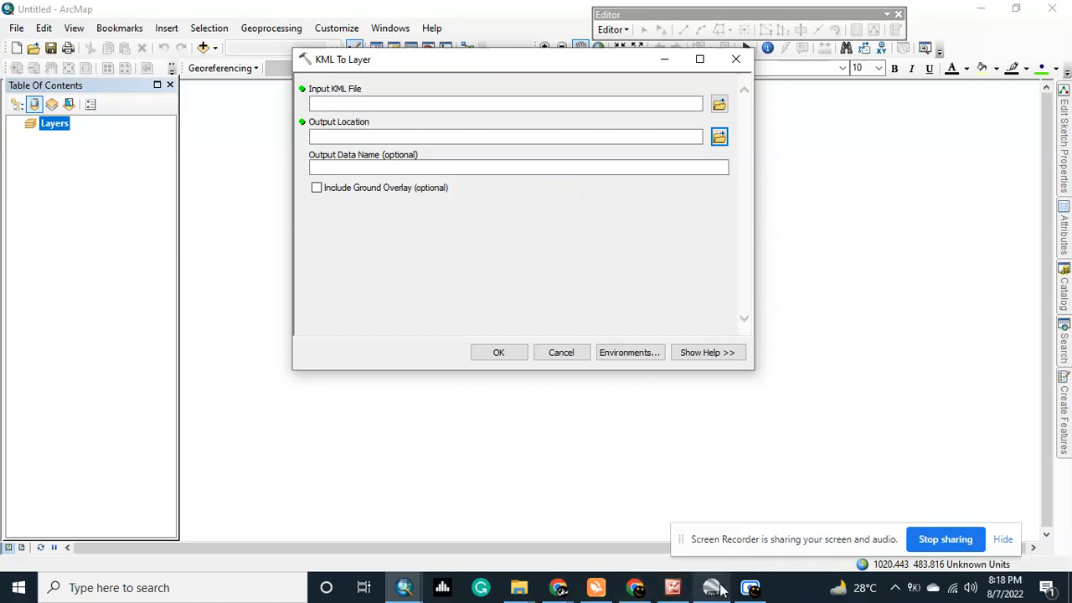
mouse_move(673, 595)
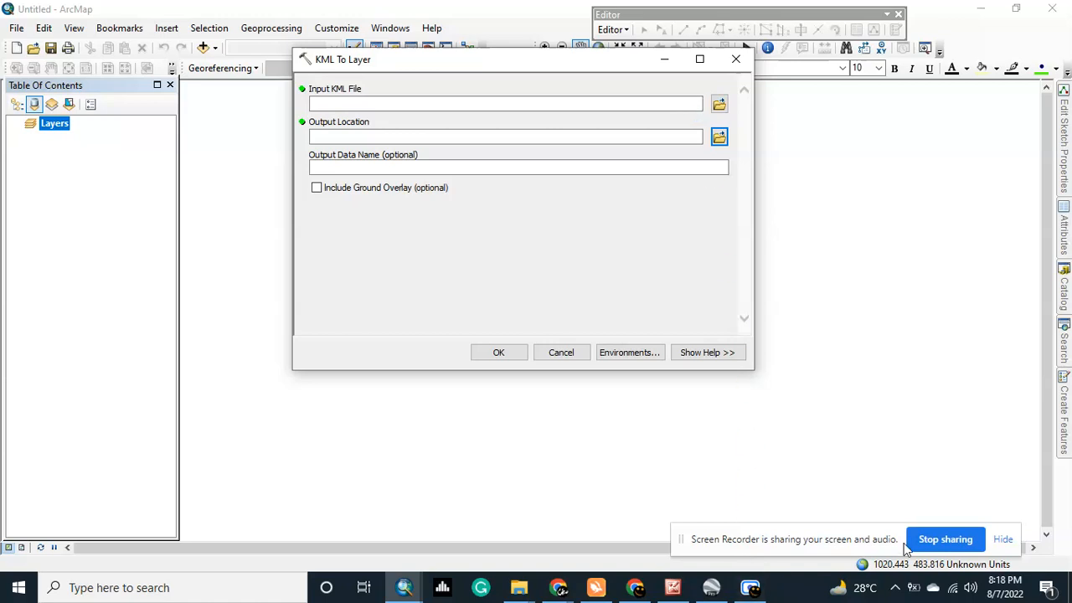
left_click(749, 587)
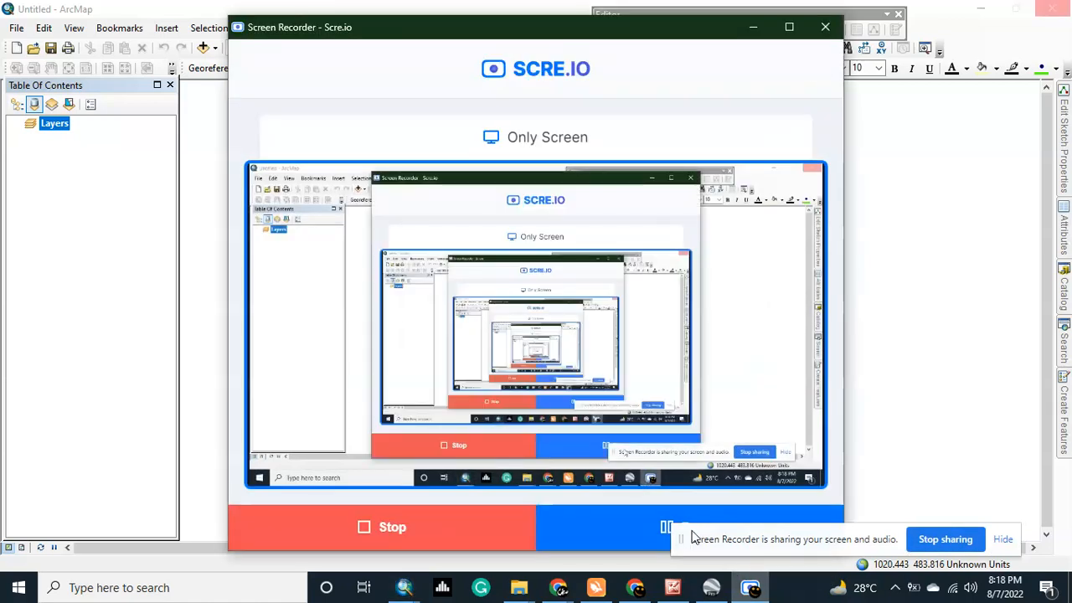
left_click(753, 27)
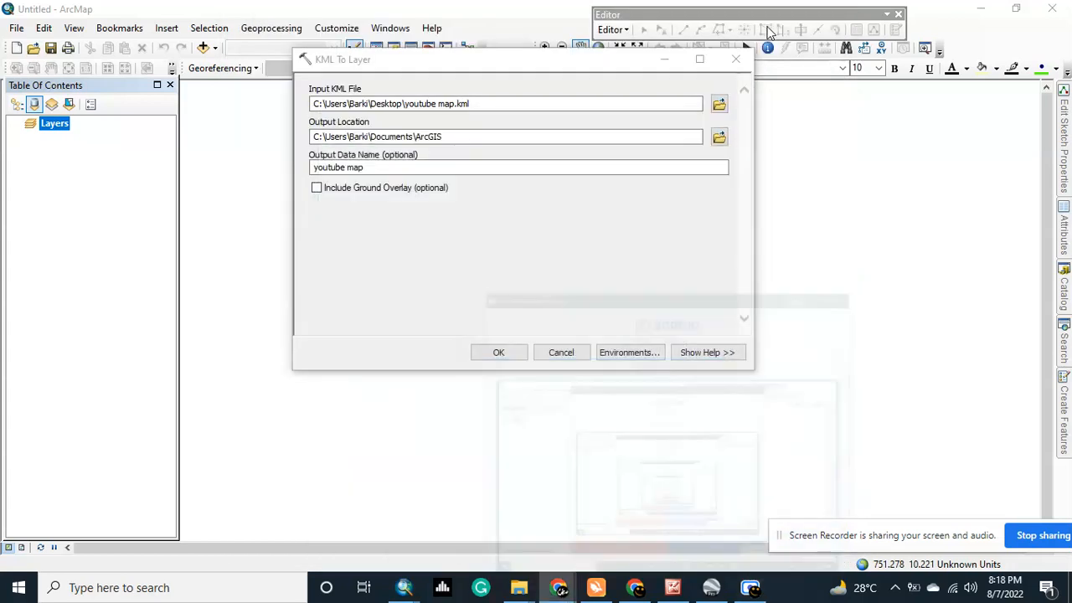
Run the KML To Layer conversion into Documents\ArcGIS with the output data name "youtube map", allowing the ActiveX interaction.
left_click(506, 355)
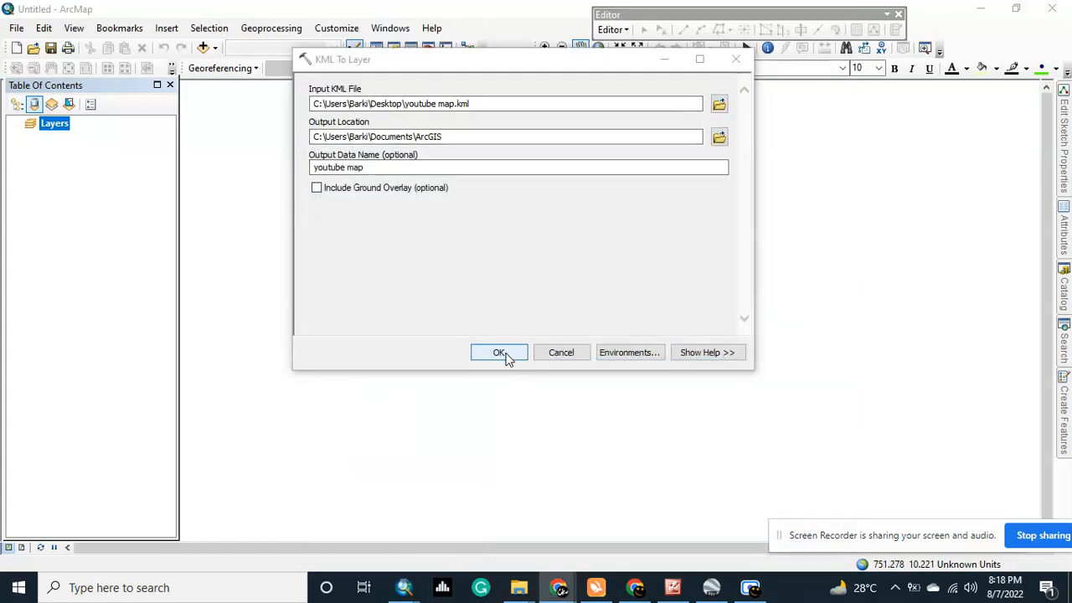
left_click(553, 248)
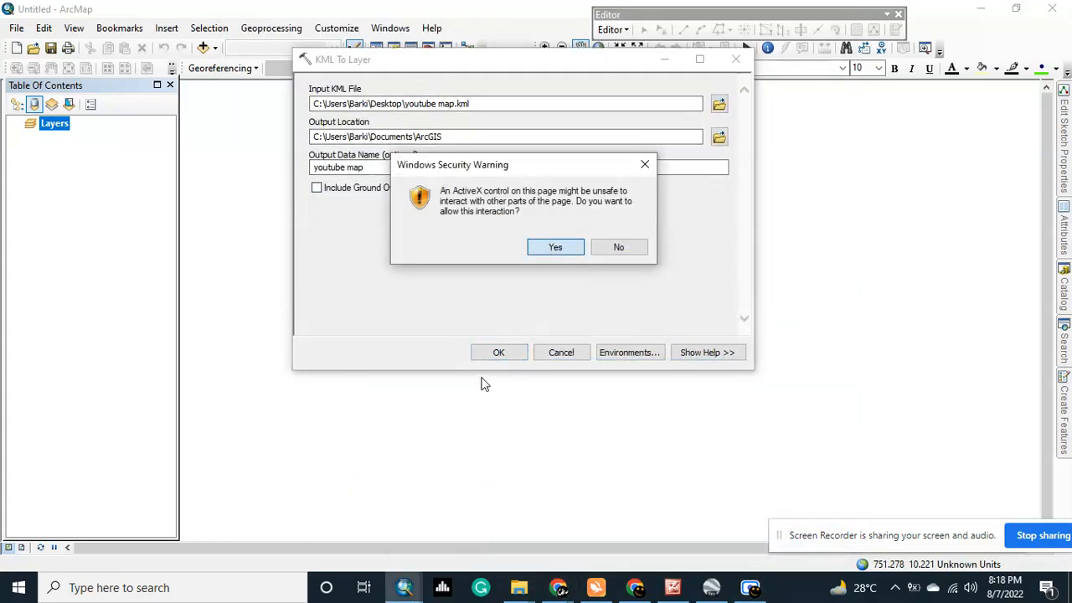
left_click(560, 247)
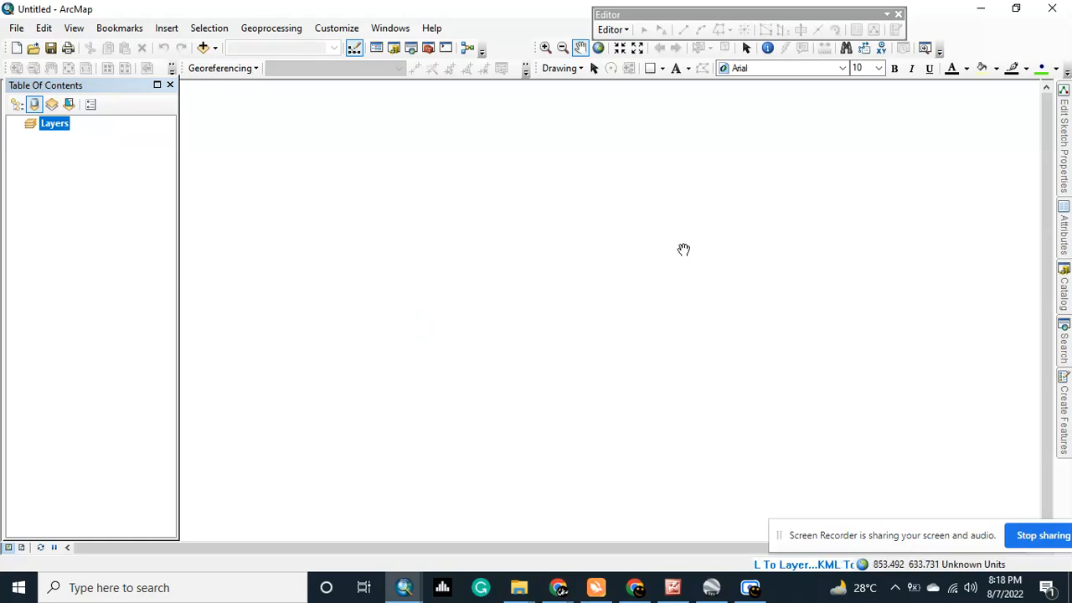
left_click(751, 588)
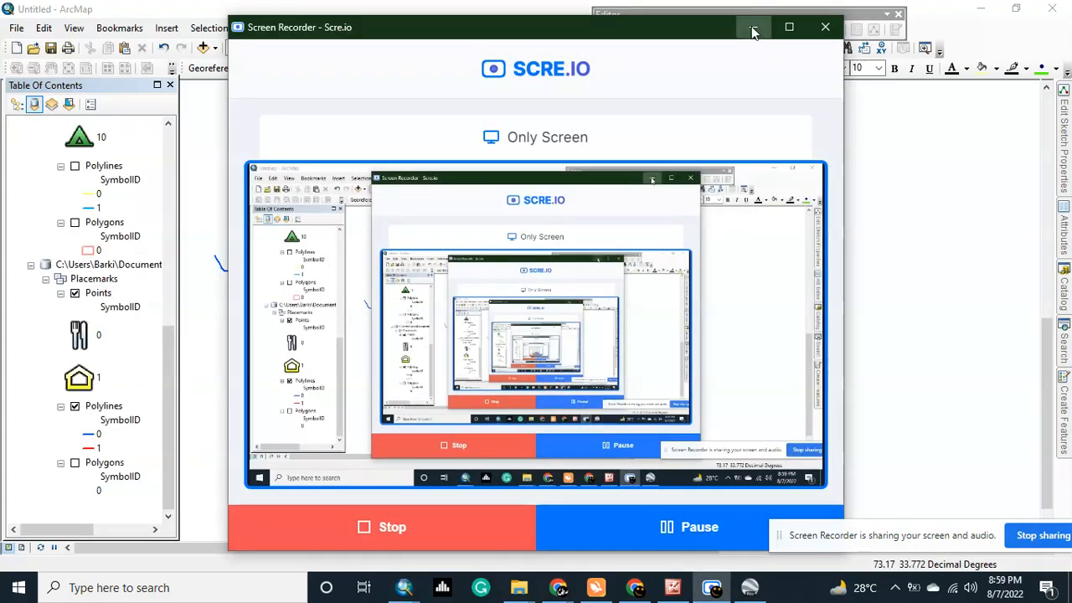
left_click(752, 26)
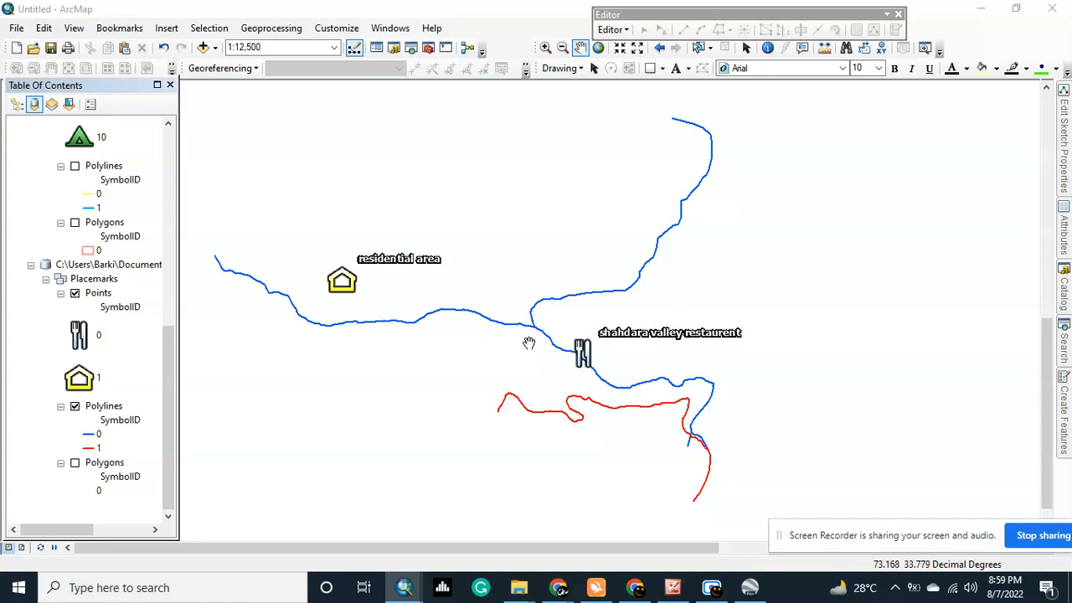
Turn on the Polygons layer in the converted Placemarks group that holds the restaurant and house points.
scroll(528, 344, "down", 3)
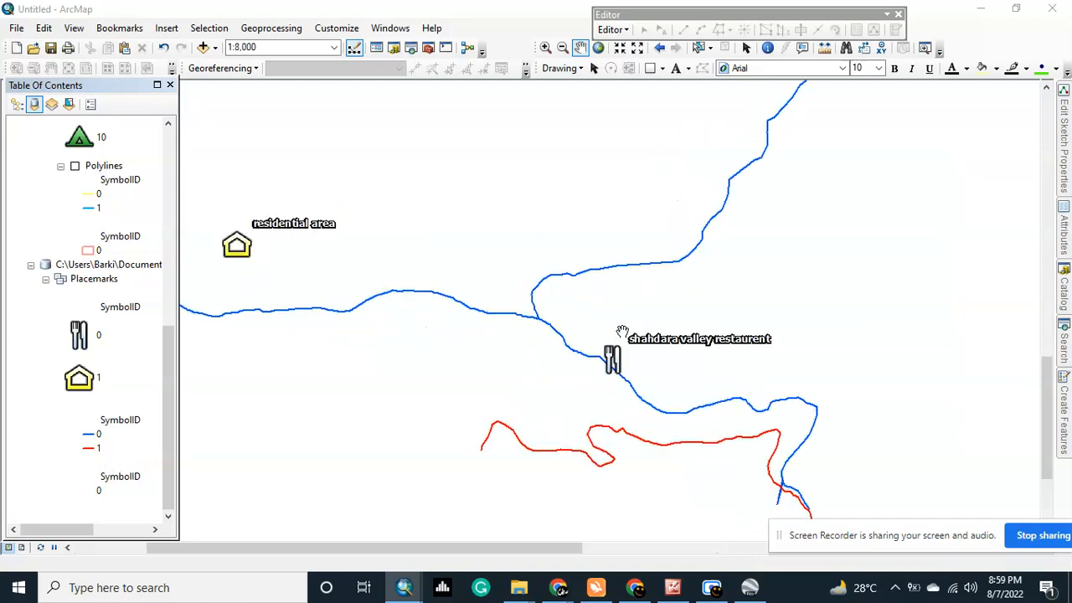
scroll(636, 328, "down", 2)
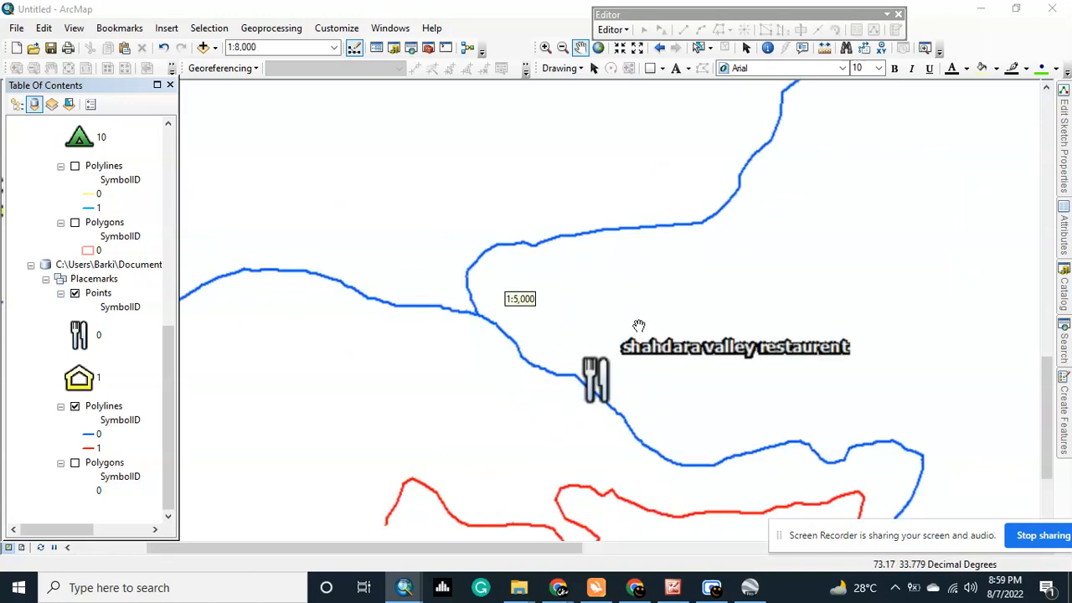
scroll(639, 326, "up", 2)
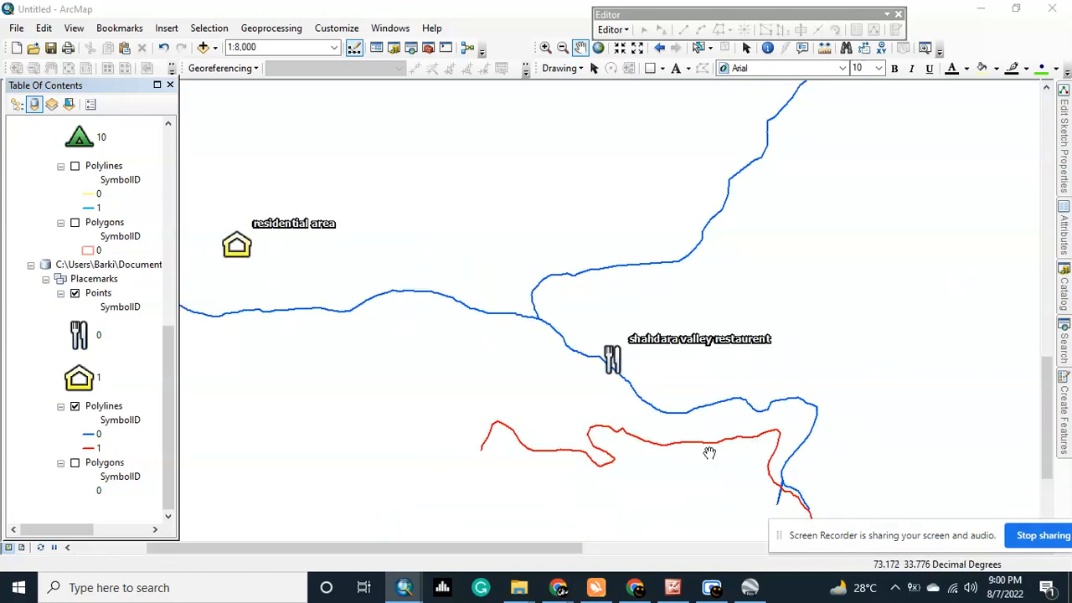
scroll(710, 453, "down", 2)
scroll(797, 453, "up", 4)
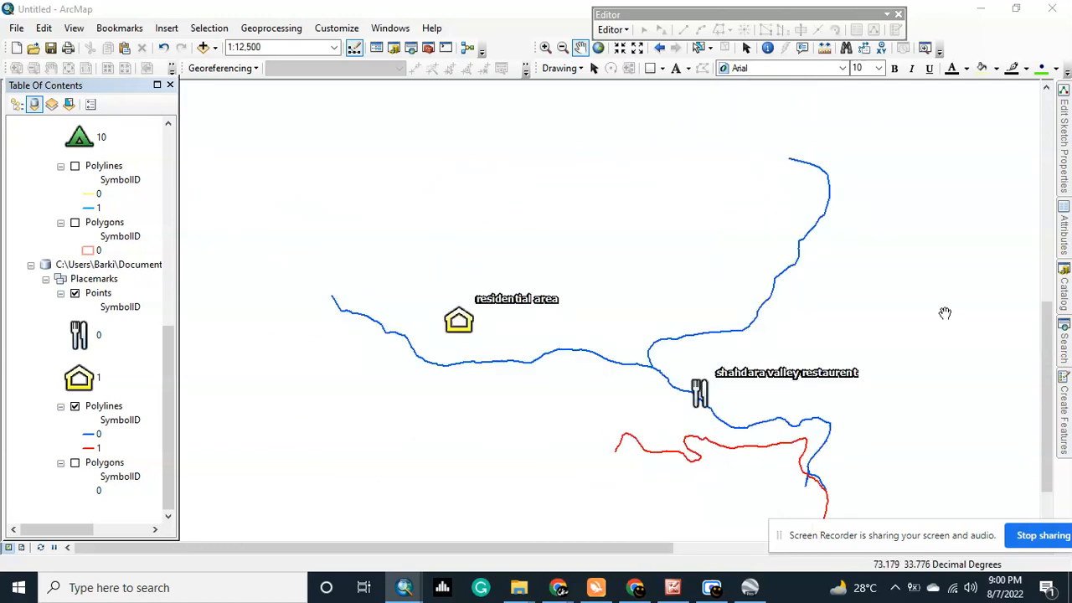
left_click(75, 463)
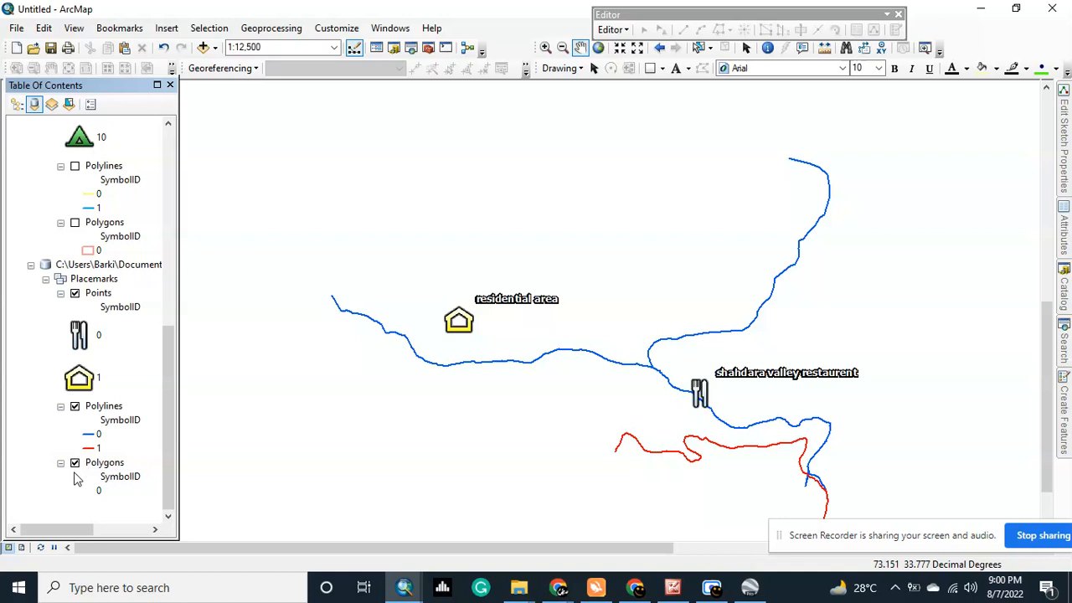
Remove the converted youtube map Points layer and the rest of the youtube map.gdb group from the data frame.
left_click_drag(541, 404, 478, 338)
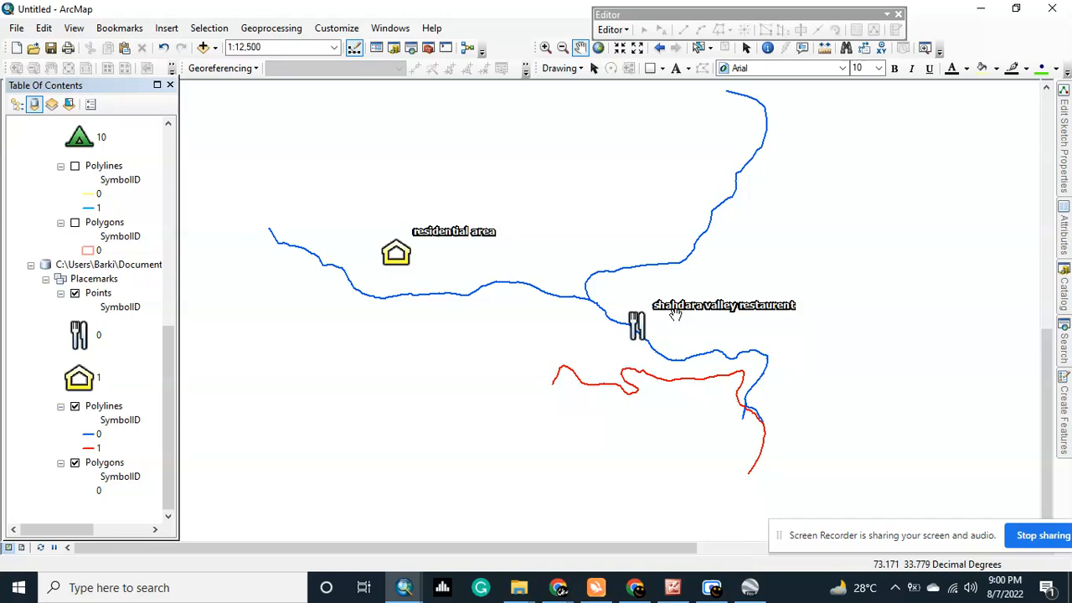
left_click(81, 284)
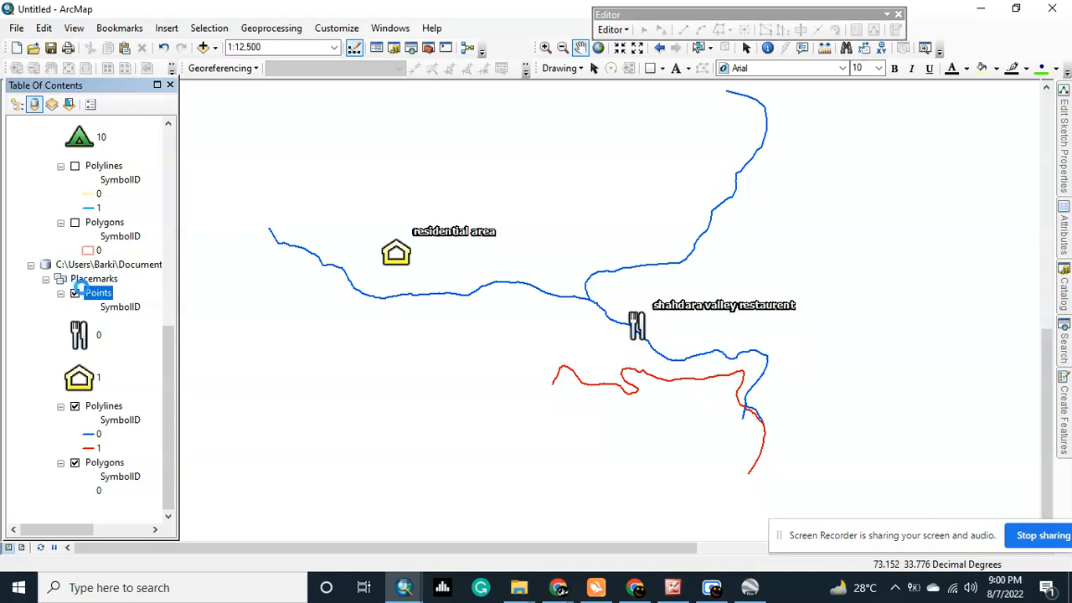
right_click(89, 295)
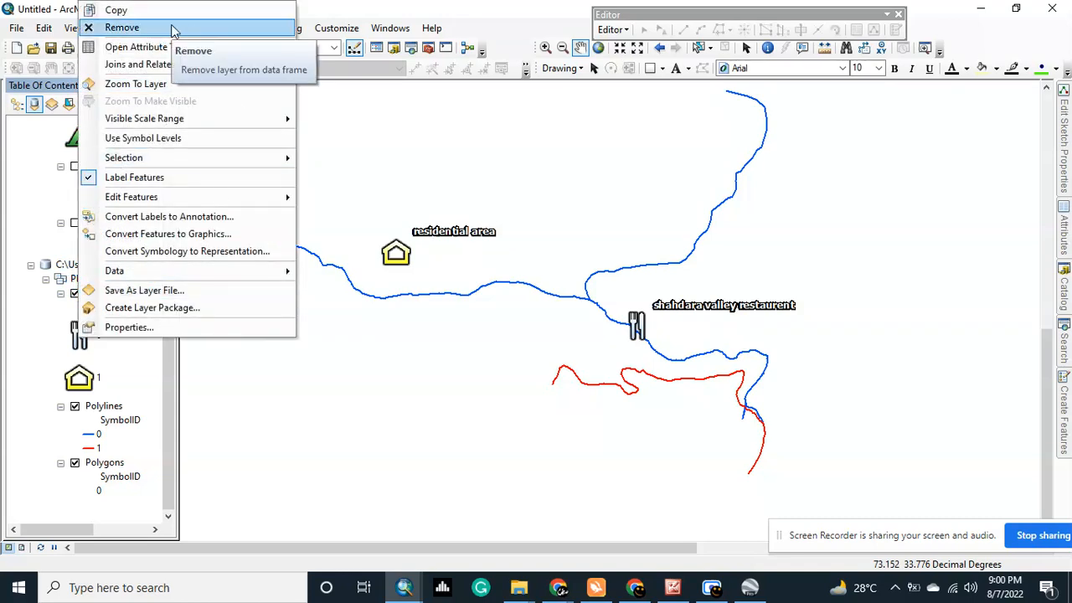
left_click(123, 28)
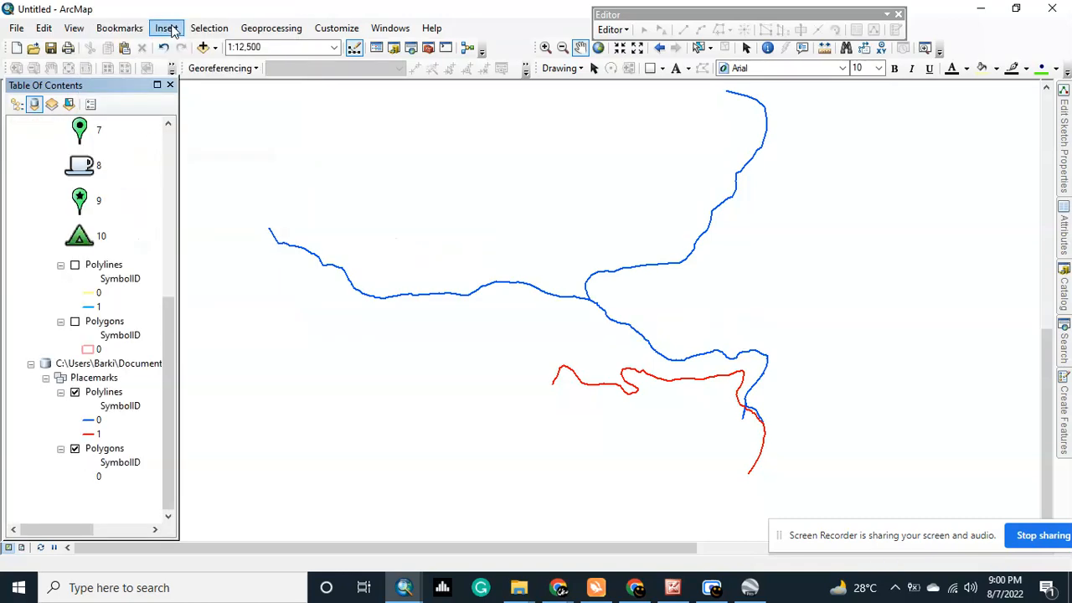
left_click(103, 381)
left_click(60, 364)
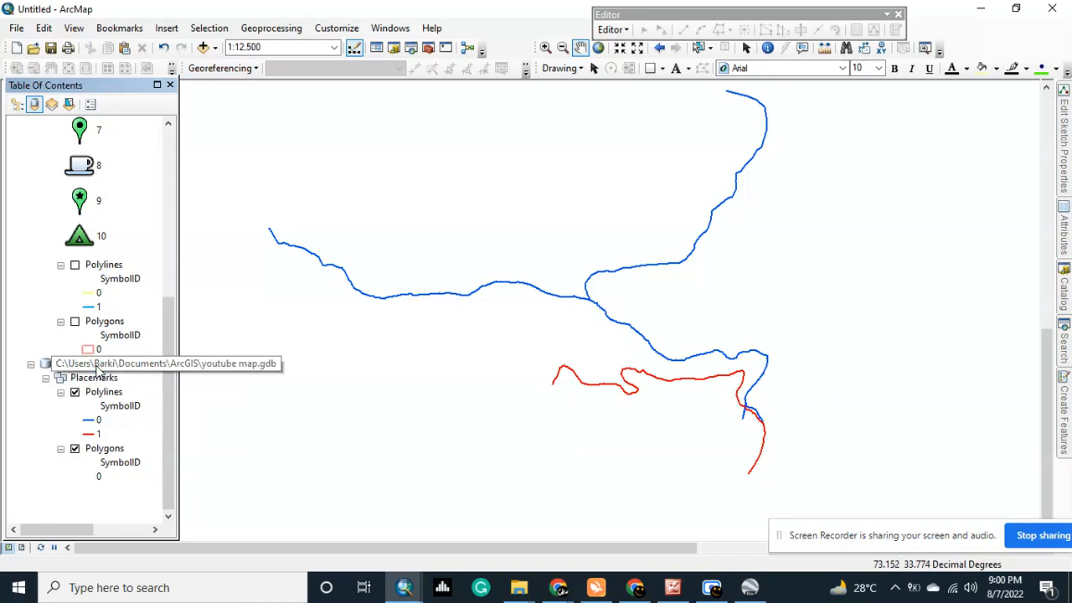
left_click(60, 364)
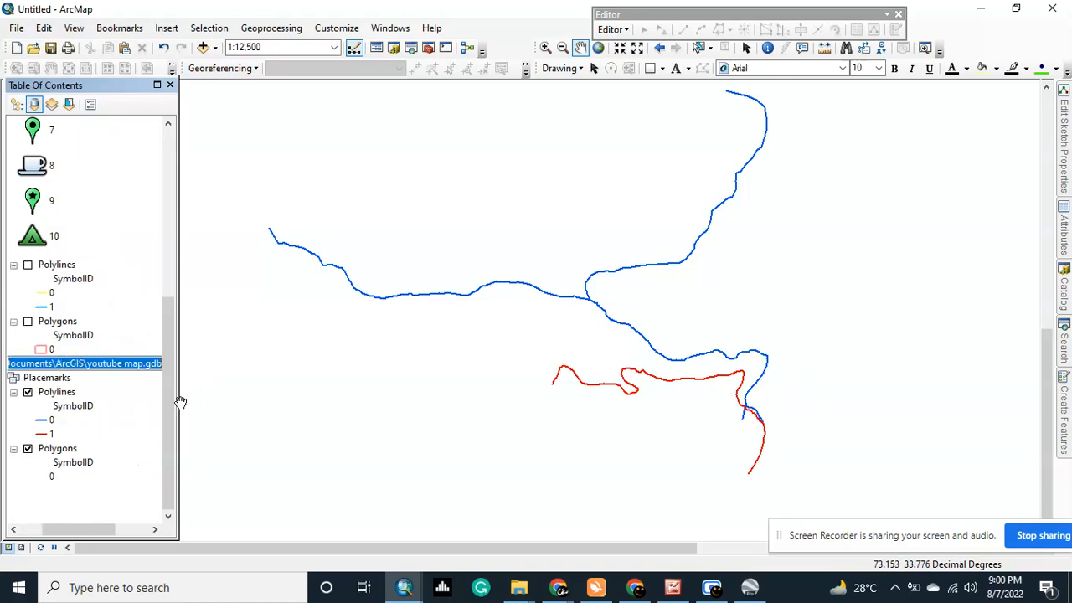
left_click(24, 529)
right_click(101, 366)
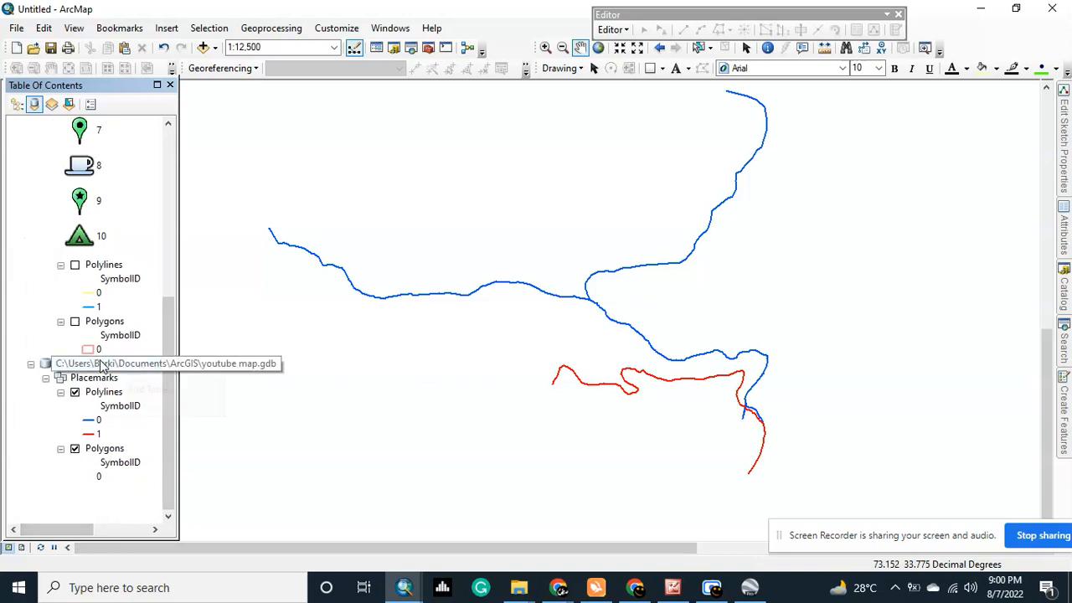
left_click(121, 374)
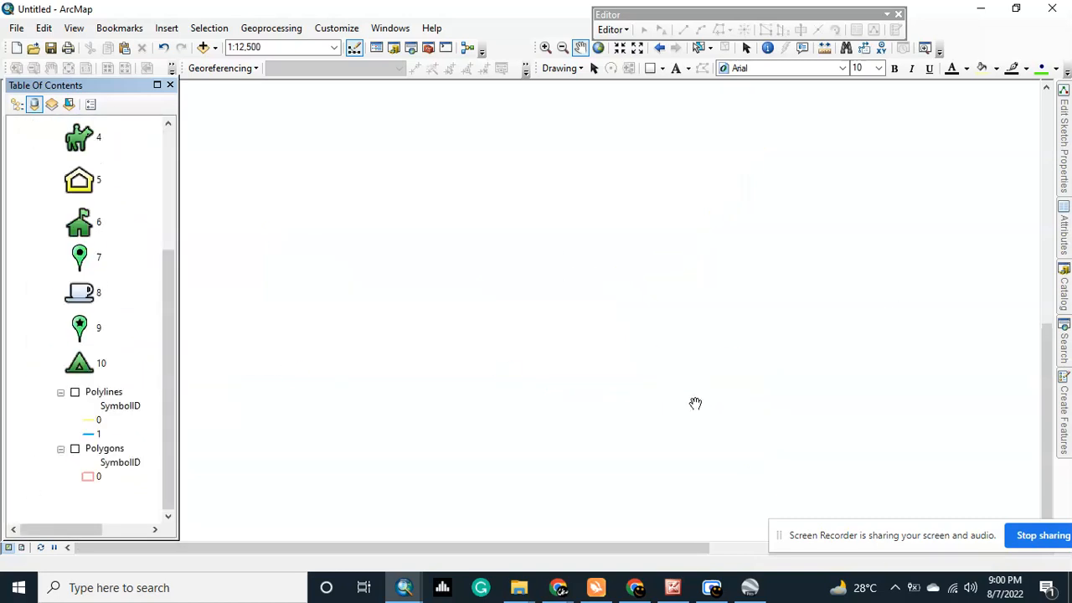
left_click_drag(168, 305, 179, 407)
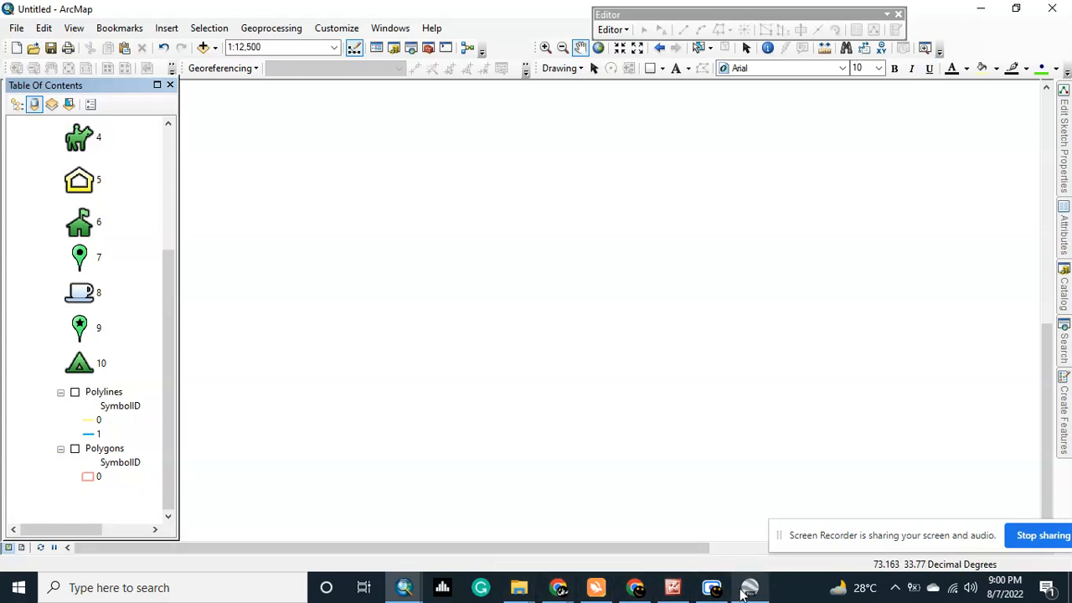
mouse_move(405, 584)
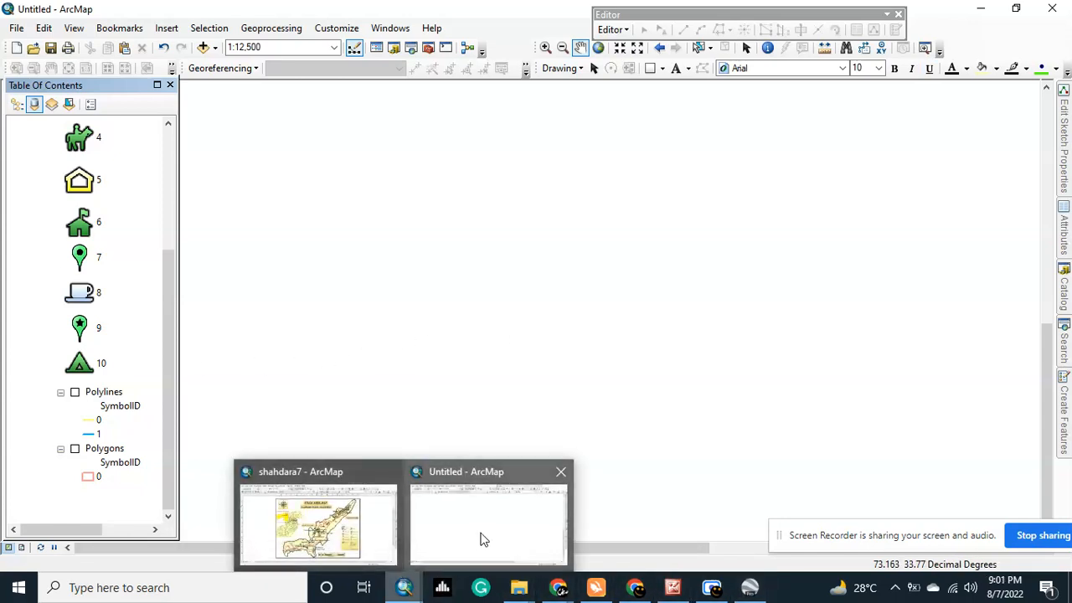
left_click(428, 47)
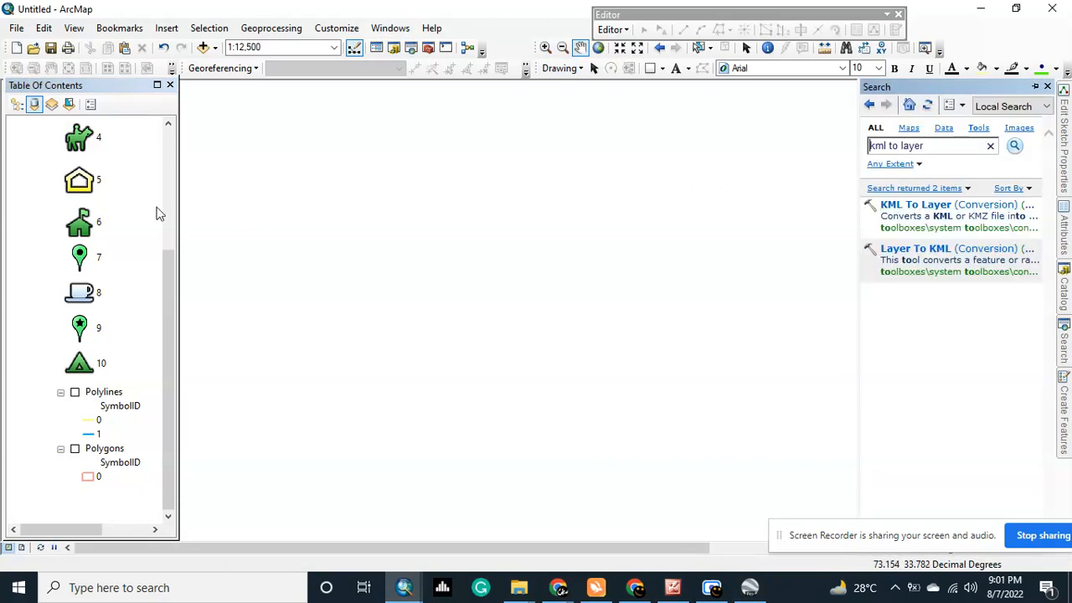
left_click(170, 289)
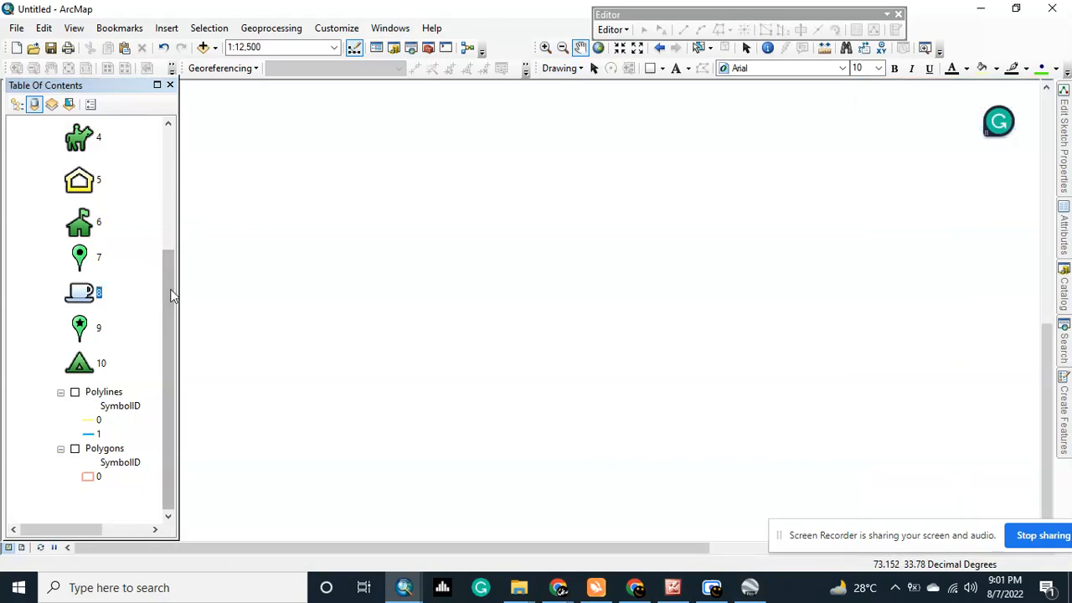
Turn on the Points, Polylines and Polygons layers in the remaining Placemarks group.
left_click_drag(166, 295, 162, 162)
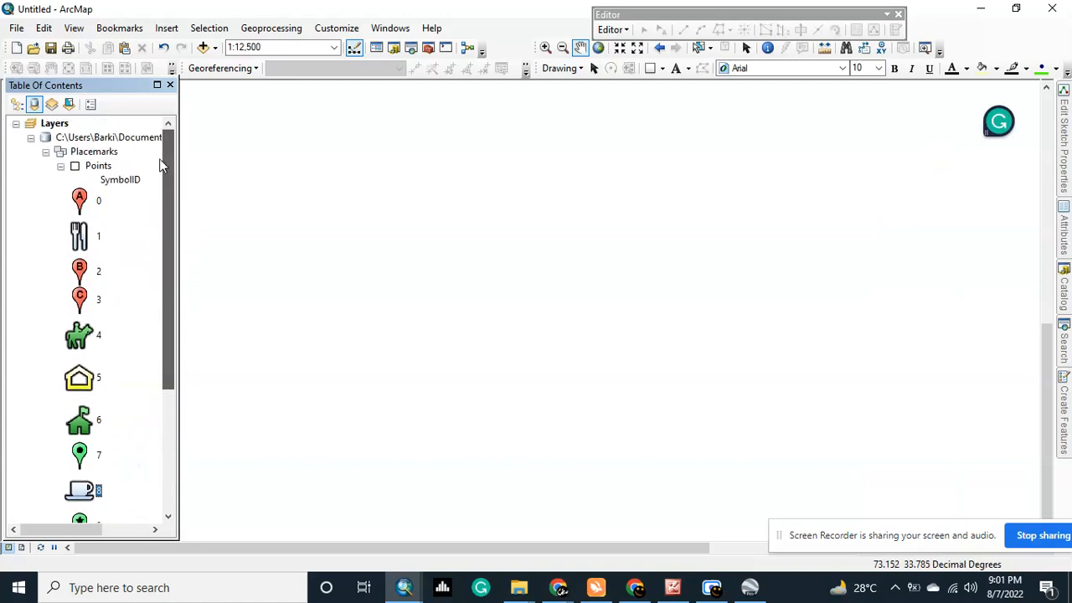
left_click(76, 166)
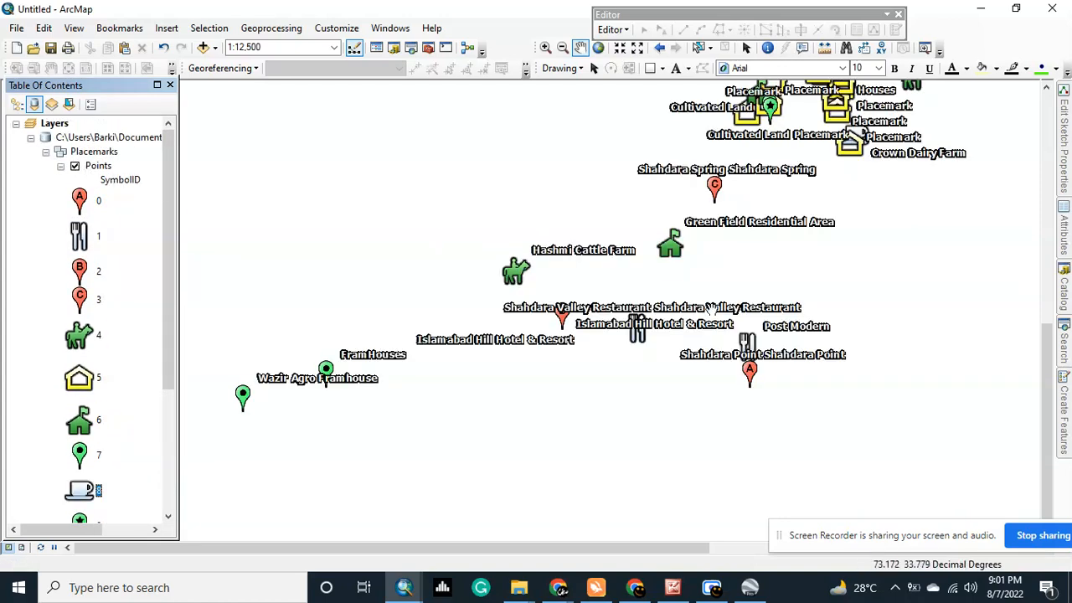
scroll(711, 310, "up", 2)
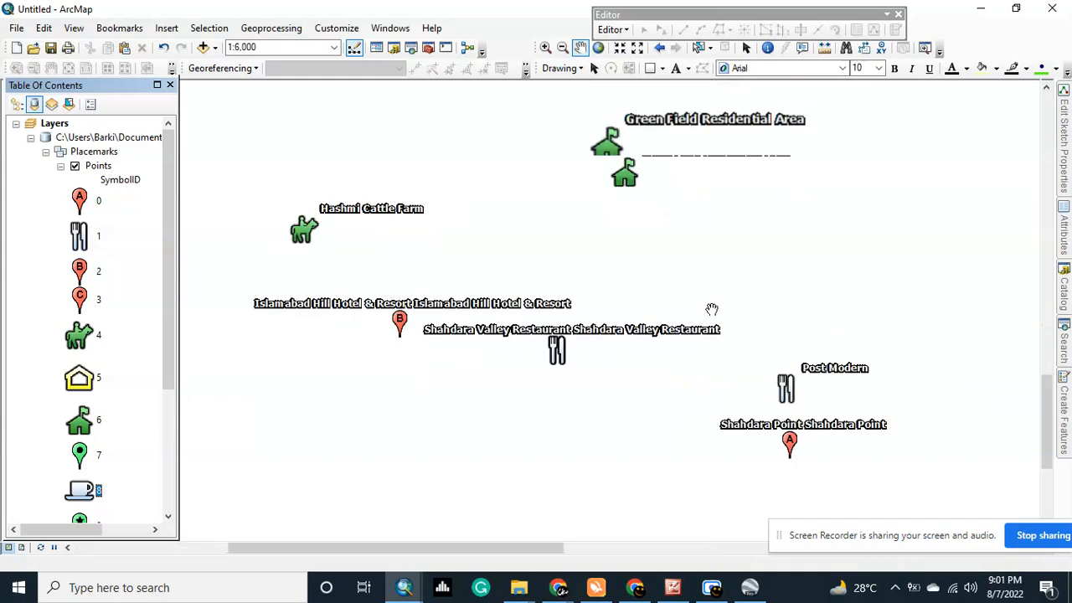
scroll(712, 310, "down", 3)
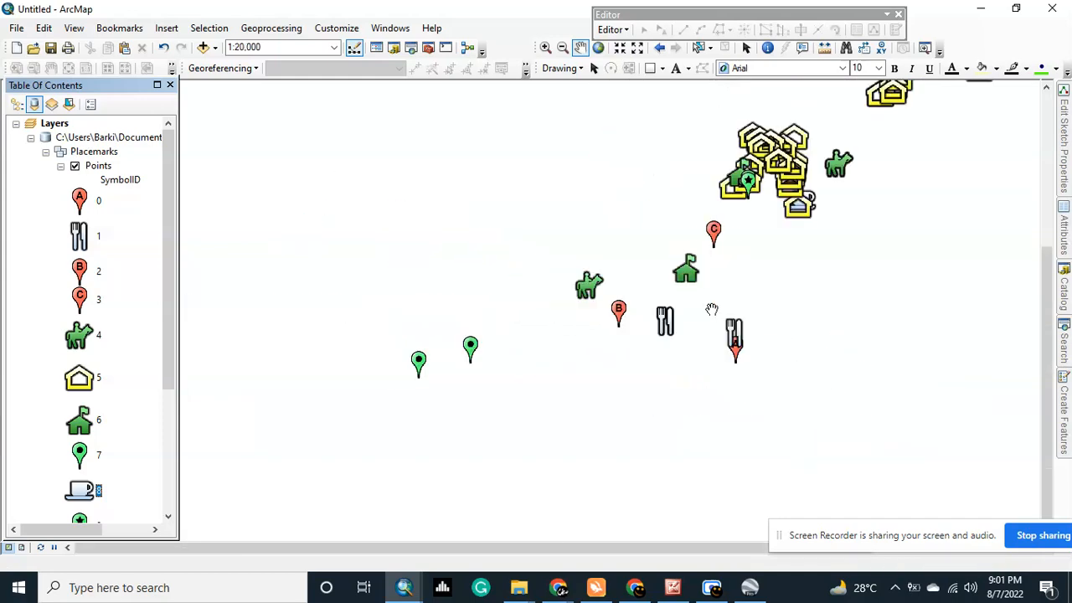
left_click(99, 155)
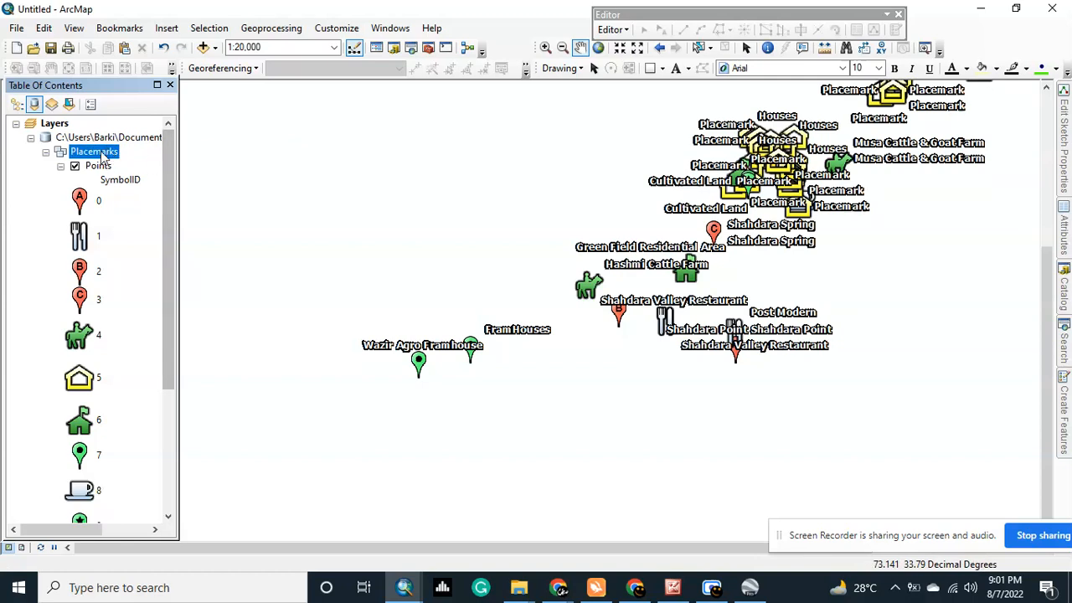
scroll(101, 168, "down", 5)
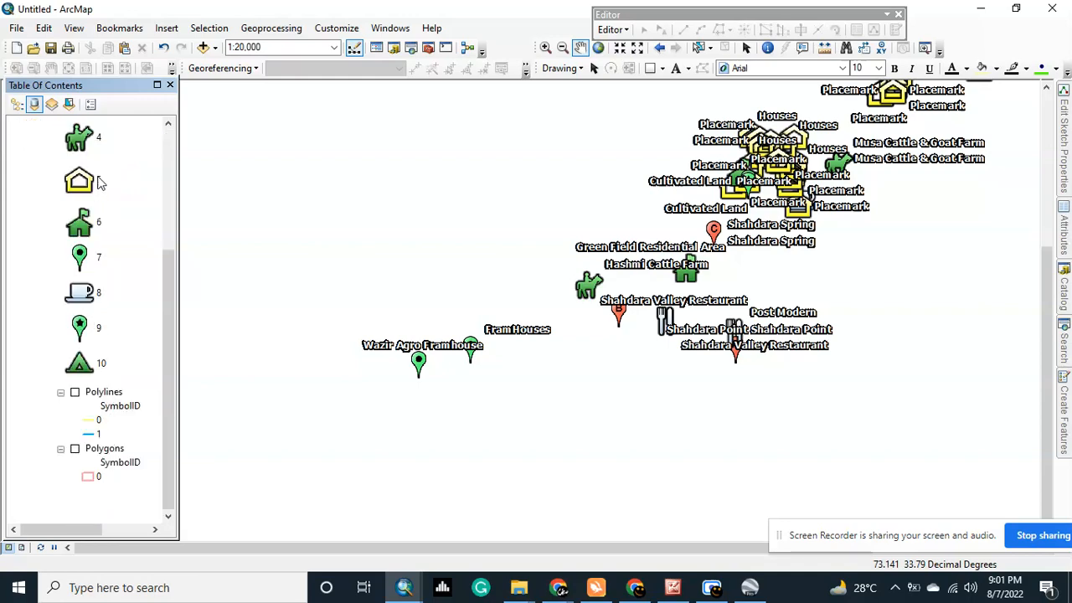
left_click(74, 393)
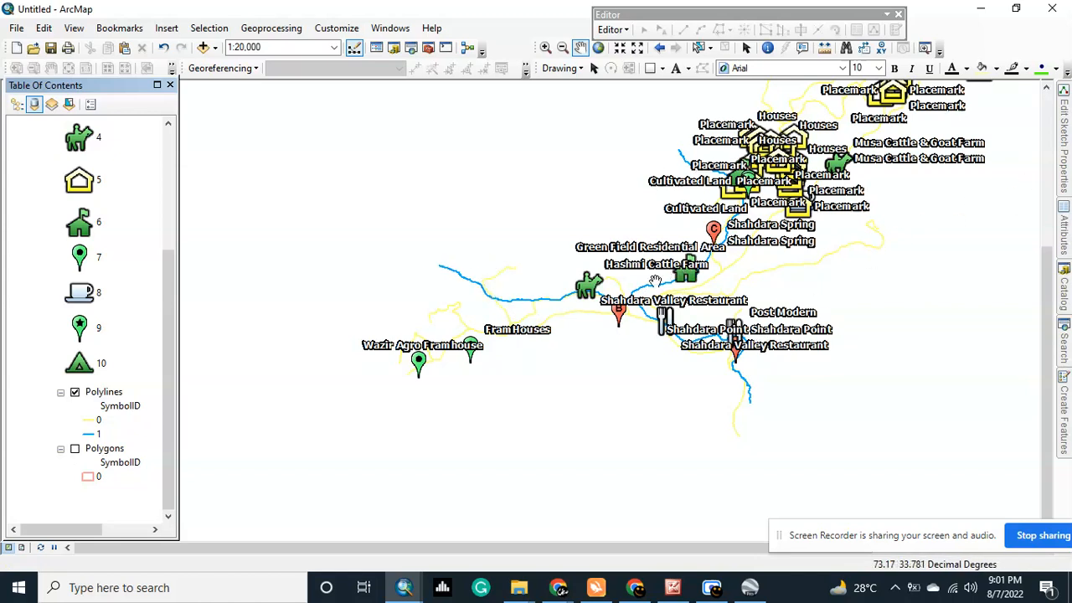
left_click(75, 451)
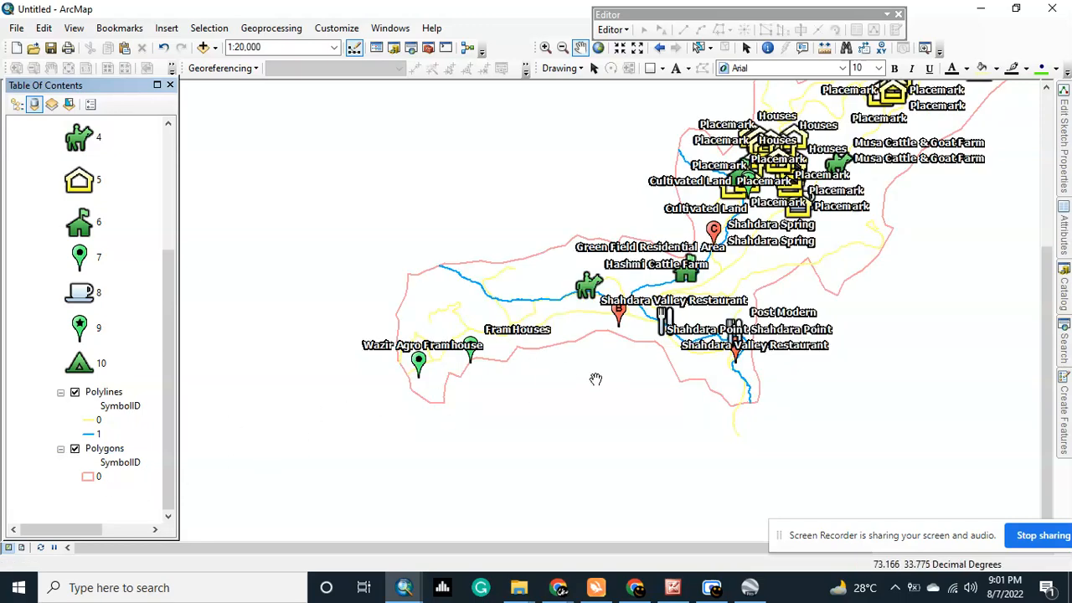
Examine the displayed valley map, including its labelled points, road and stream lines, and boundary polygon.
scroll(722, 403, "down", 4)
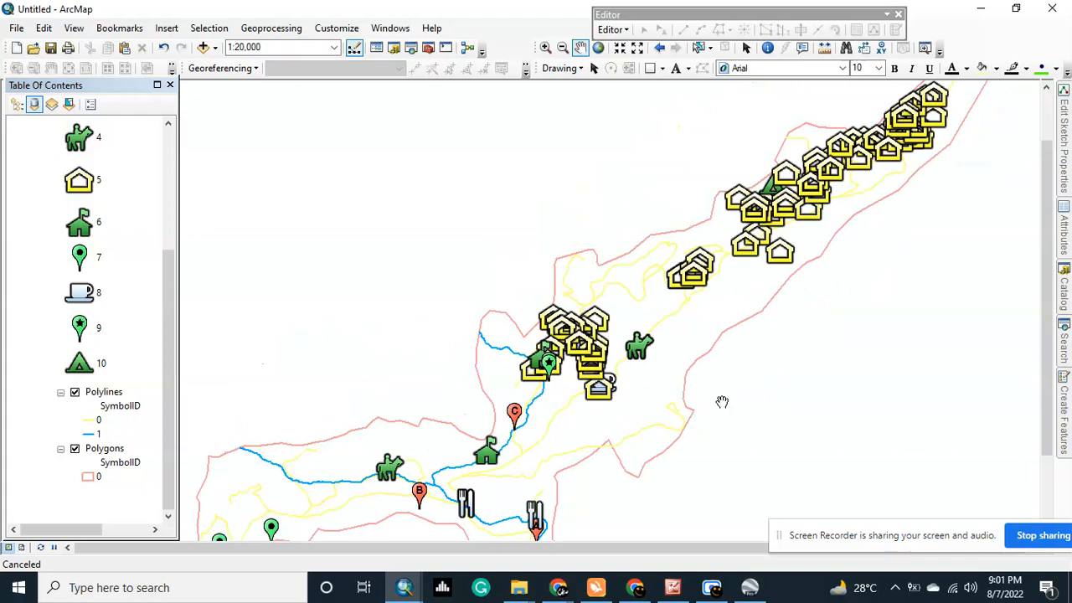
scroll(722, 402, "down", 2)
scroll(612, 349, "up", 3)
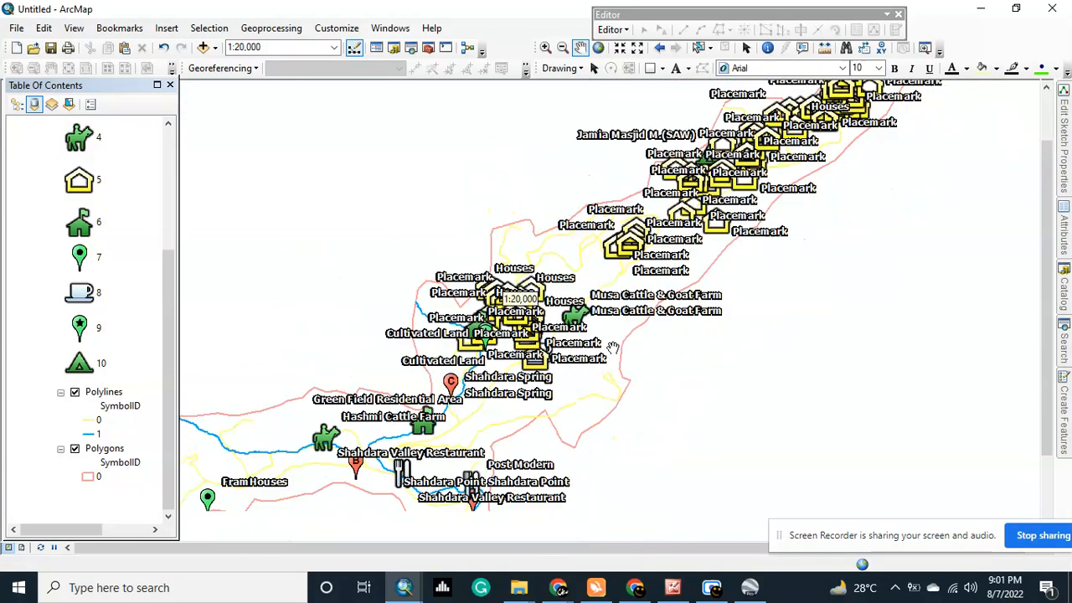
scroll(613, 350, "up", 3)
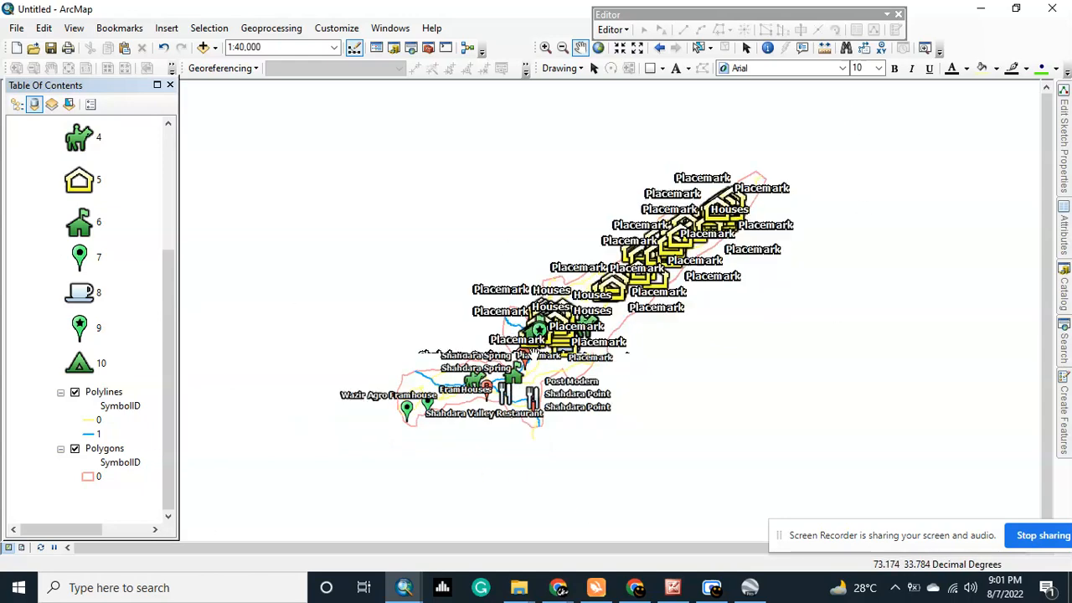
scroll(533, 354, "down", 2)
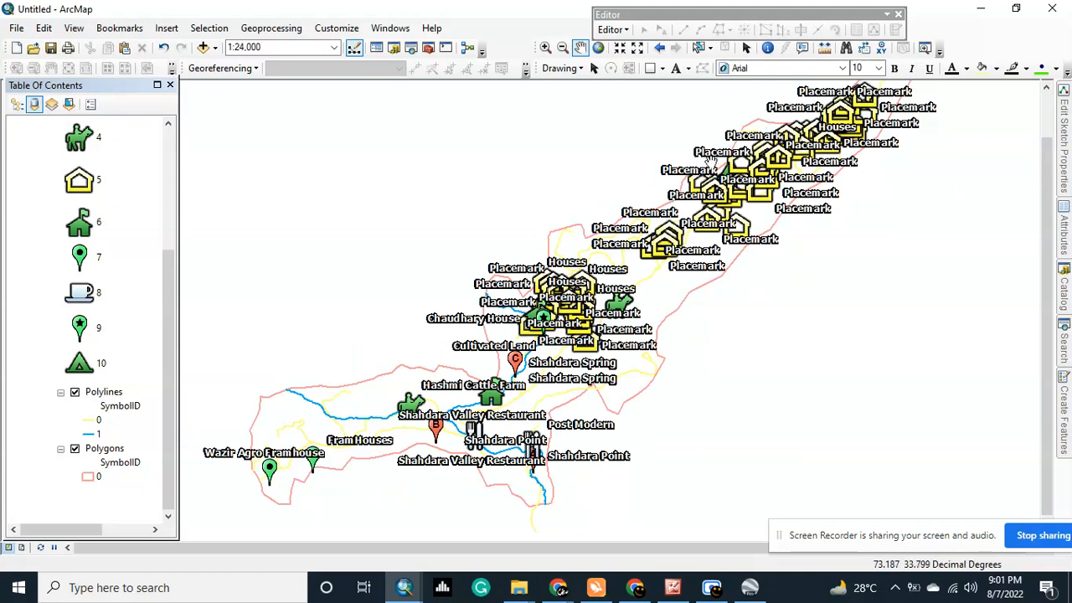
left_click_drag(634, 261, 630, 268)
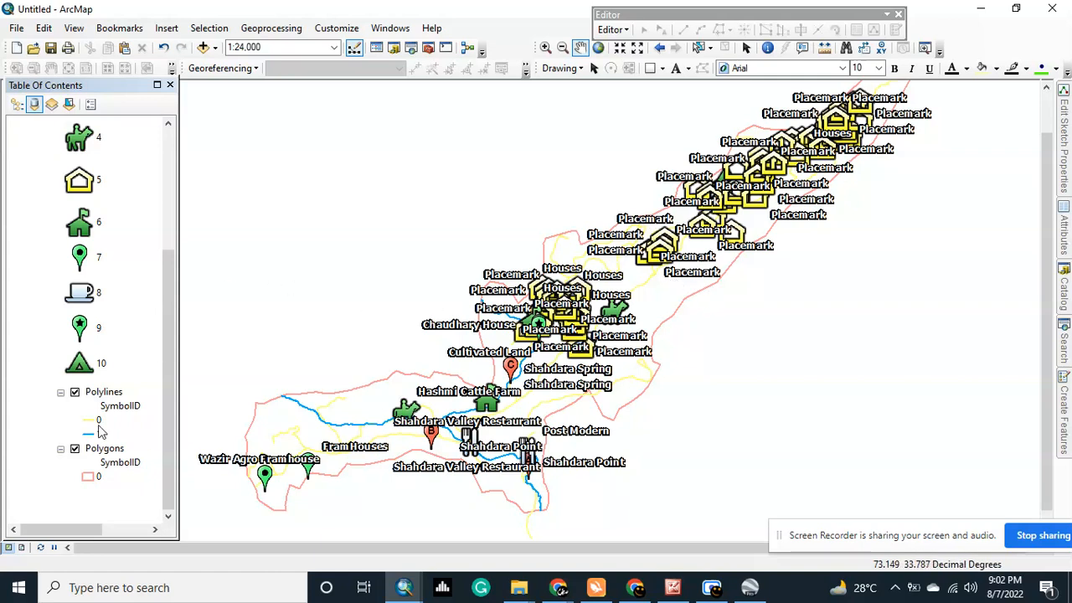
Open the attribute table of the Points layer in the Placemarks group.
scroll(114, 338, "up", 5)
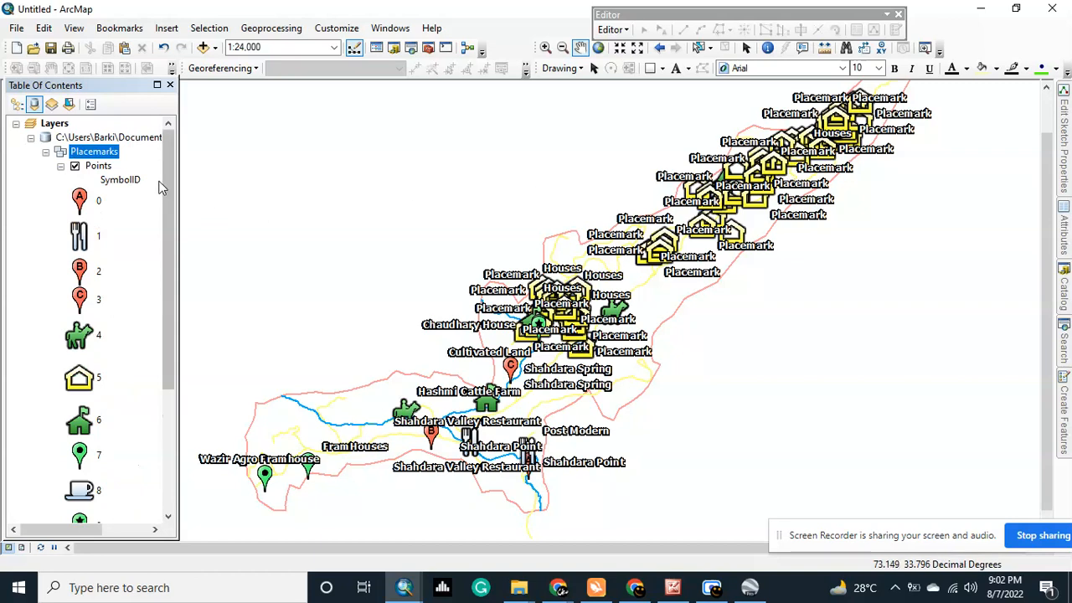
right_click(96, 168)
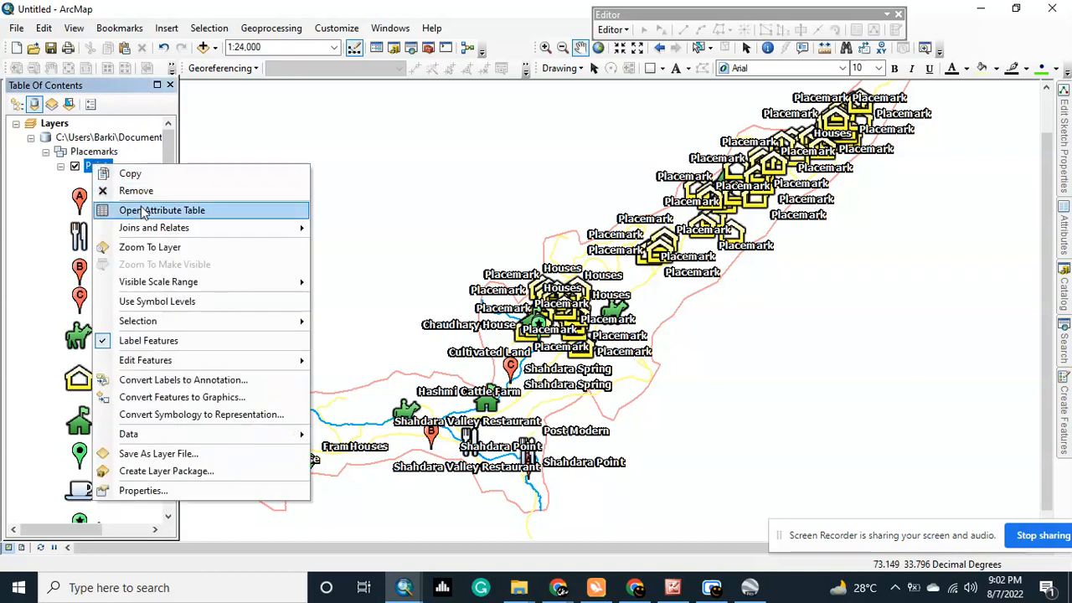
left_click(137, 210)
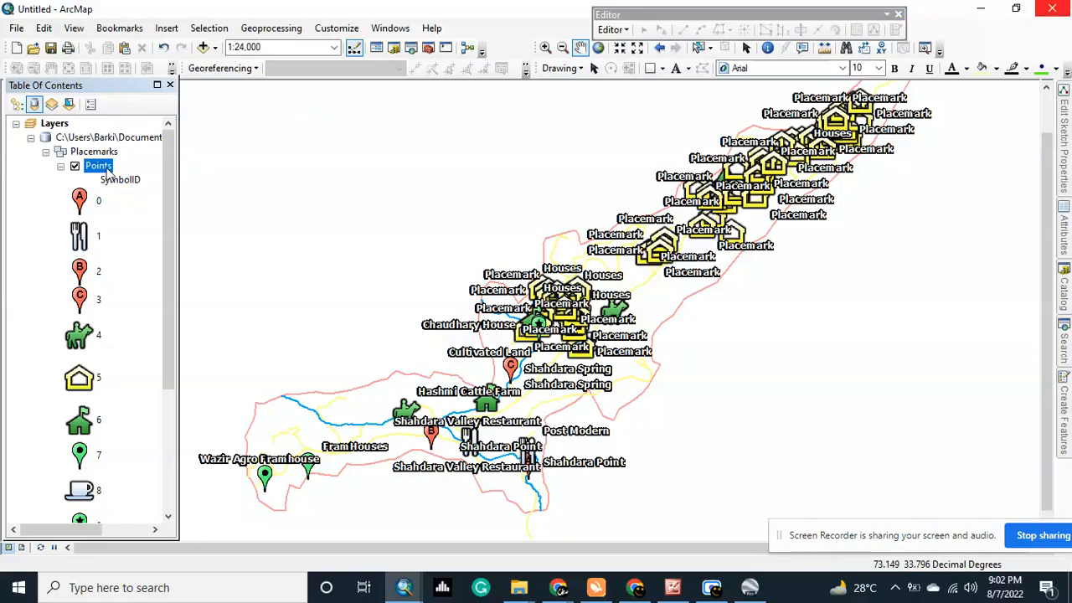
Start an editing session on the Points layer of the Placemarks group.
right_click(106, 171)
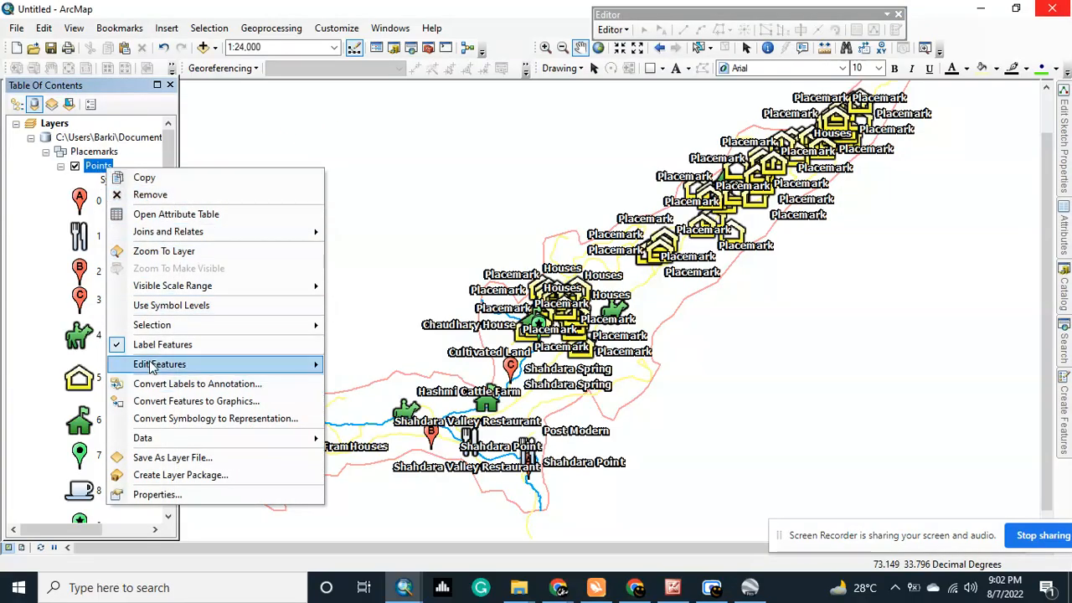
mouse_move(206, 372)
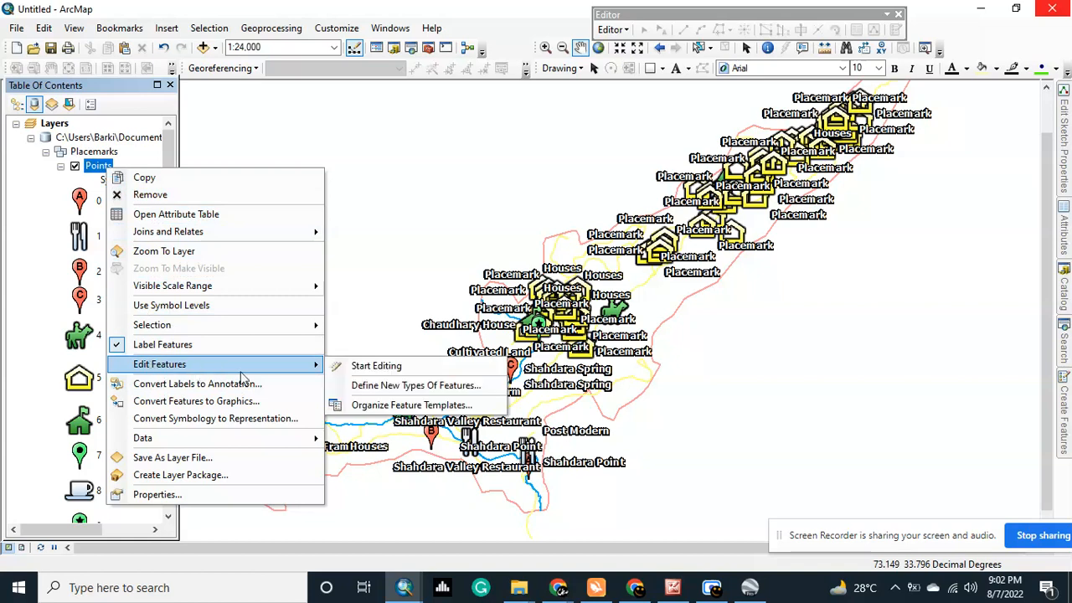
left_click(351, 366)
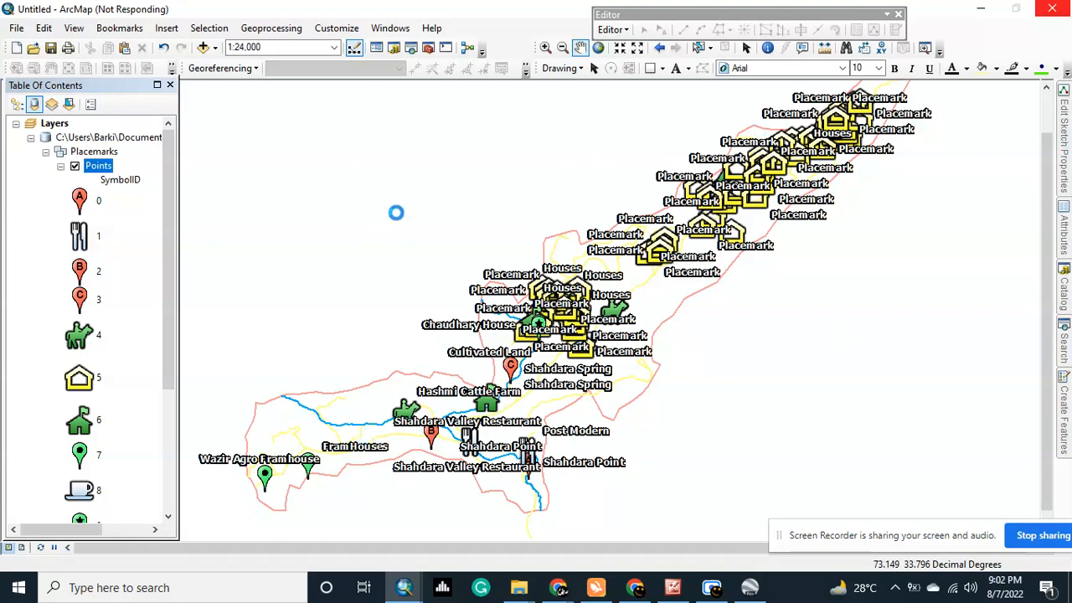
left_click(711, 587)
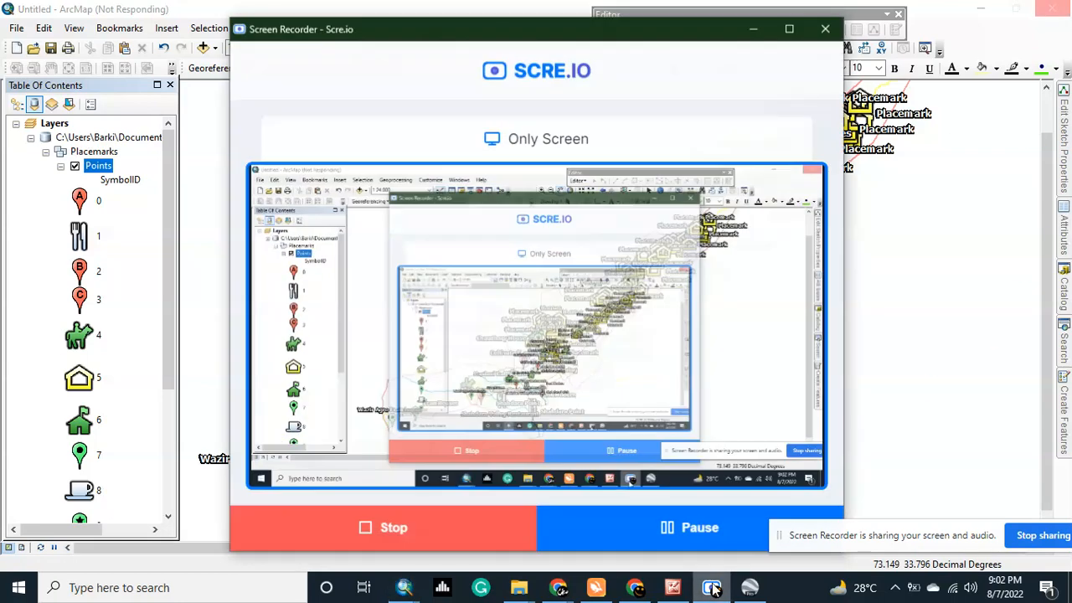
left_click(754, 27)
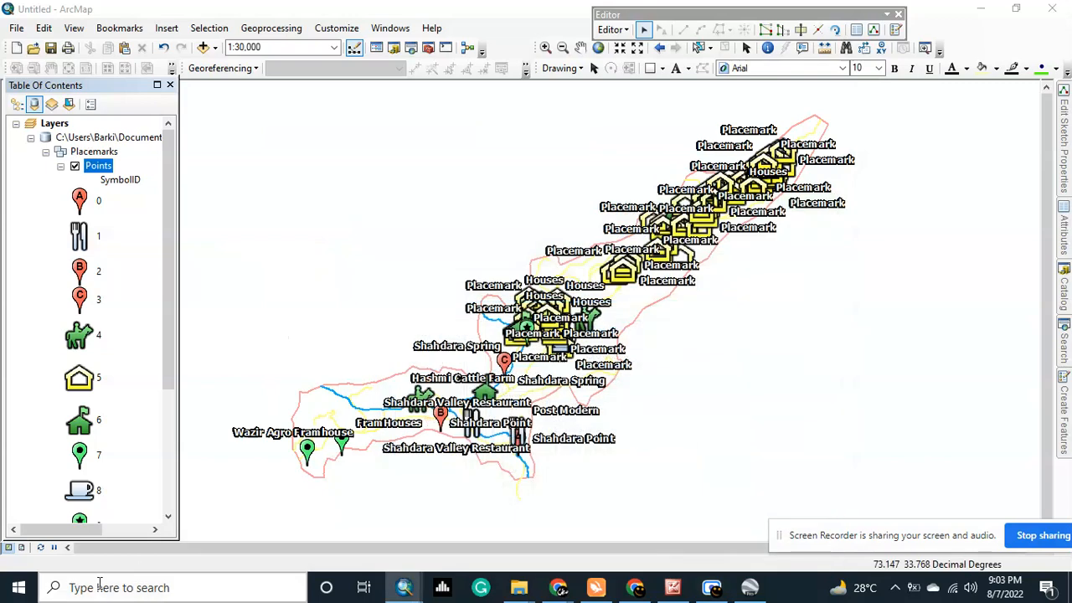
Switch the map to Layout View and inspect the data frame on the page.
left_click(23, 548)
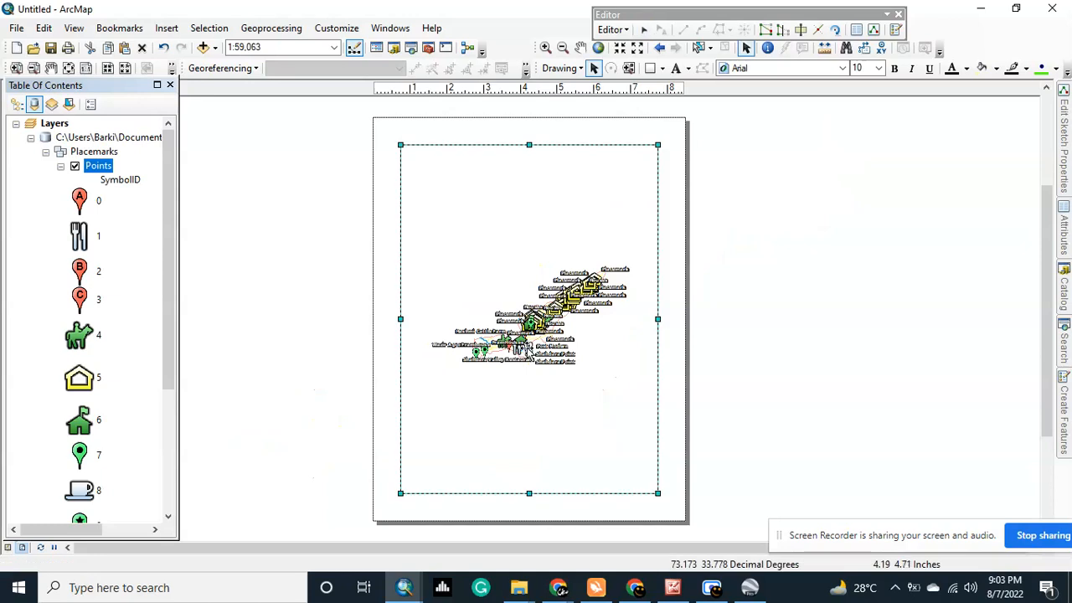
scroll(527, 351, "down", 2)
scroll(527, 350, "up", 3)
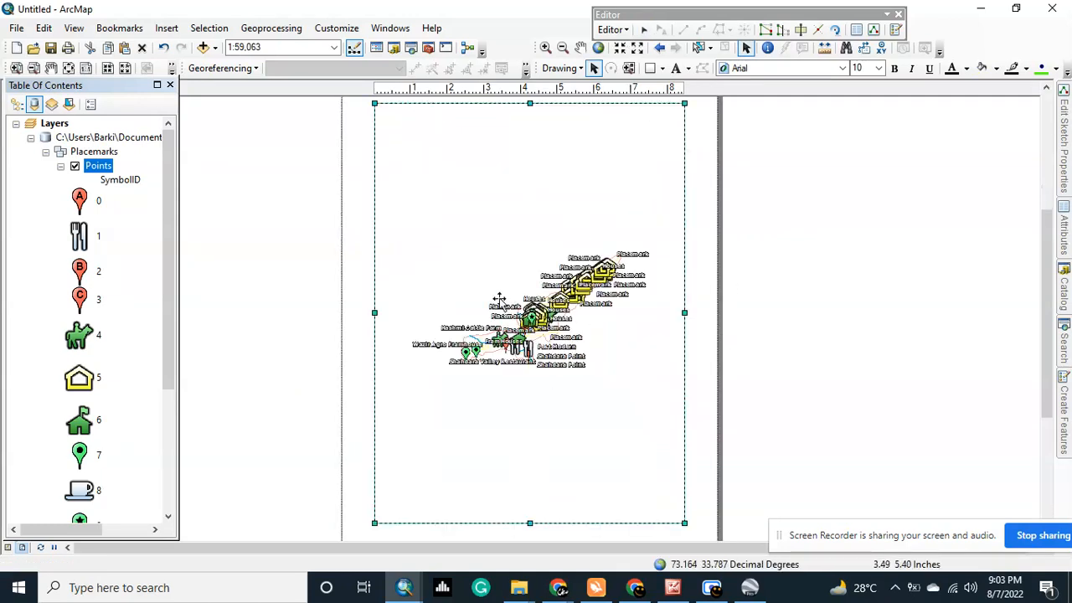
Zoom in on the Shahdara valley map within the layout's data frame to a scale of 1:25,000.
left_click(545, 48)
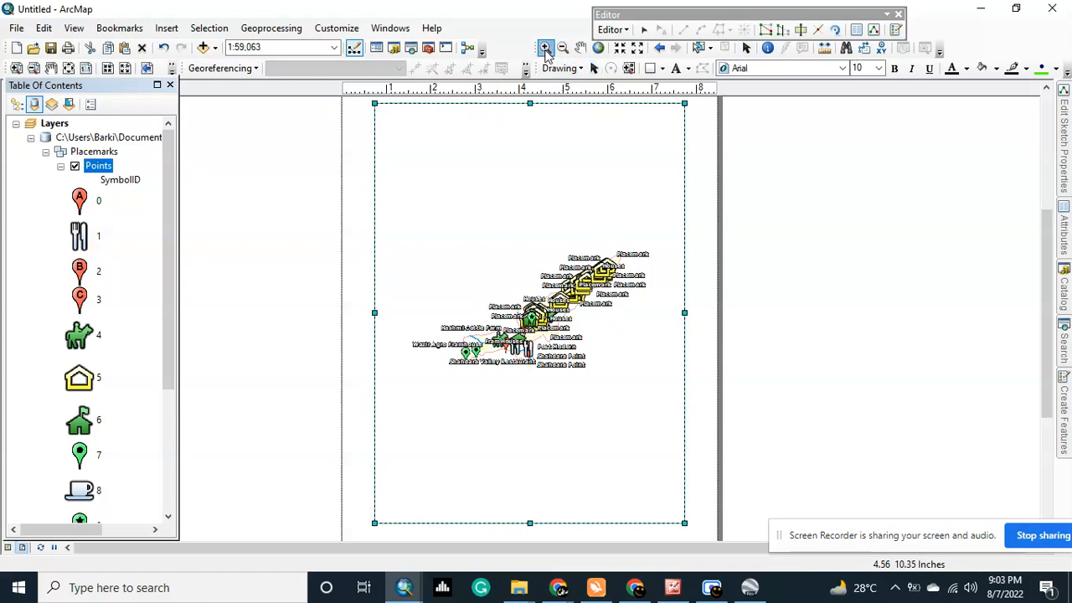
left_click(522, 277)
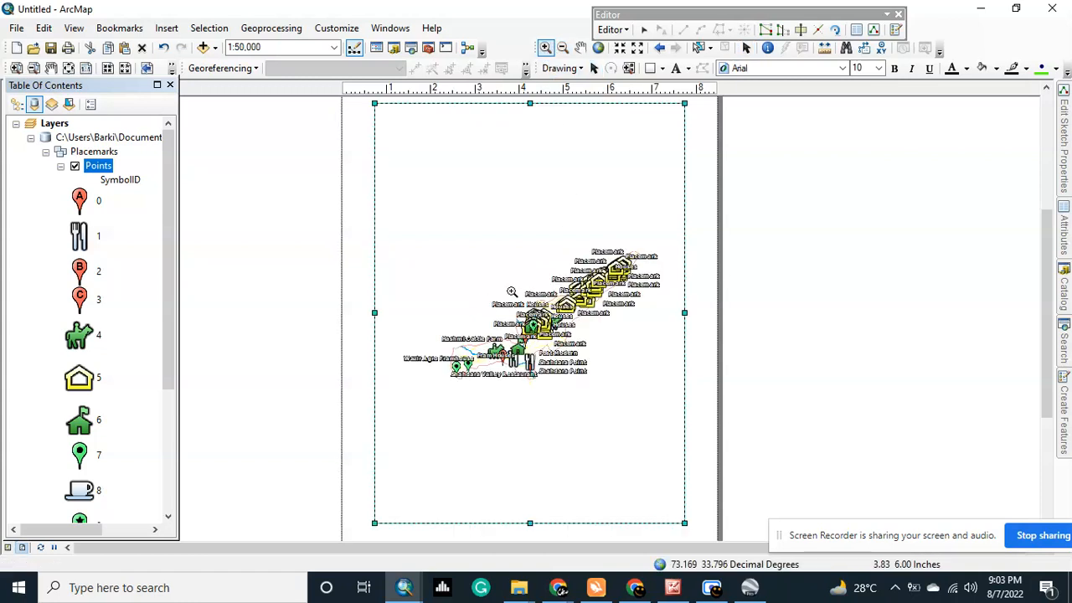
left_click(512, 292)
left_click(512, 292)
left_click(512, 292)
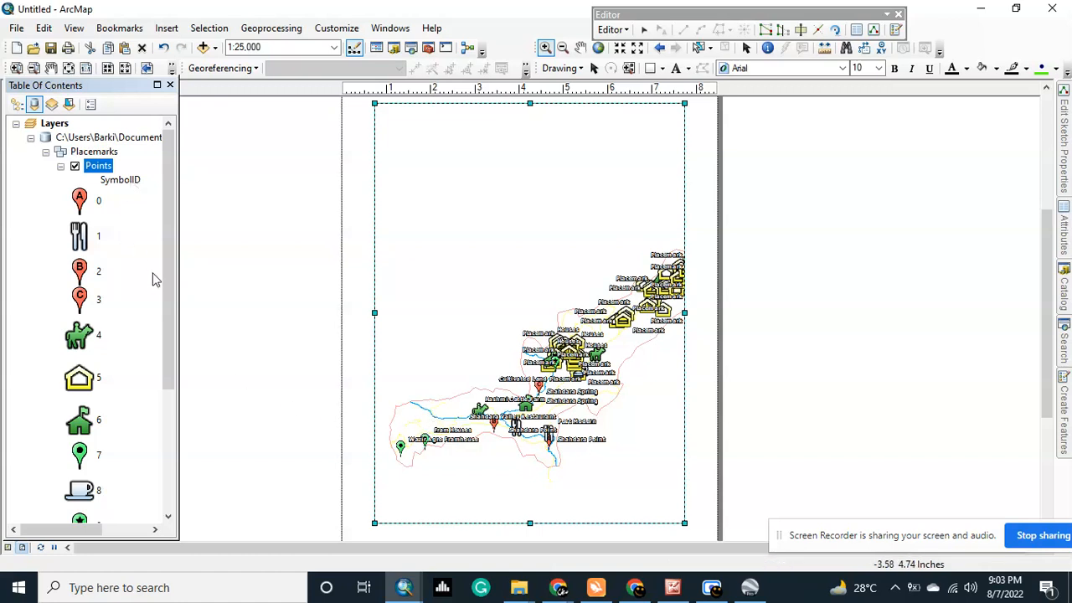
Review the data export options available for the Polylines layer in the Placemarks group.
left_click_drag(169, 279, 169, 400)
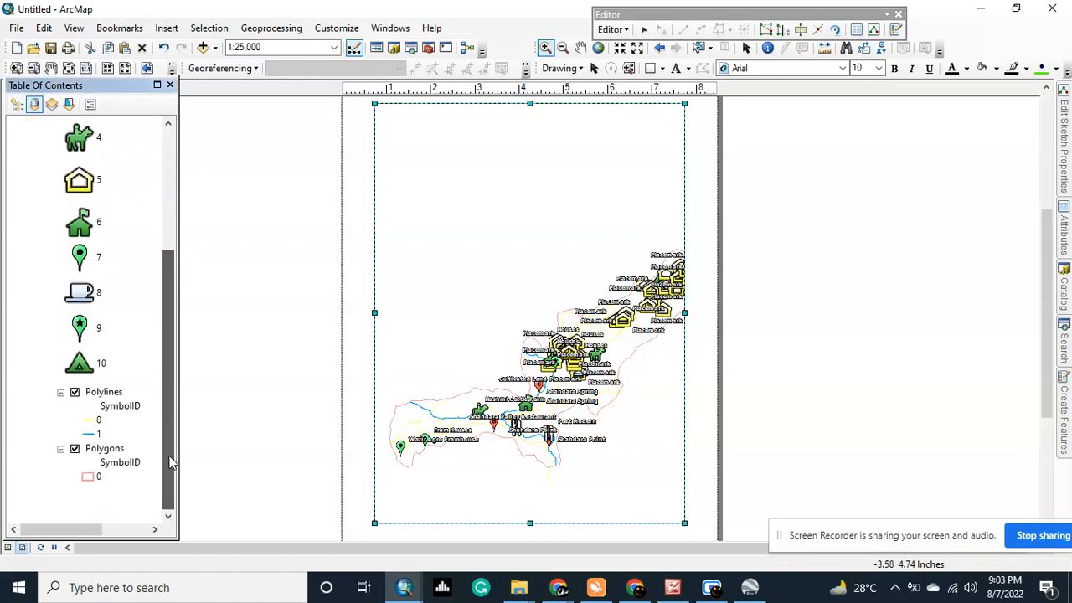
right_click(104, 392)
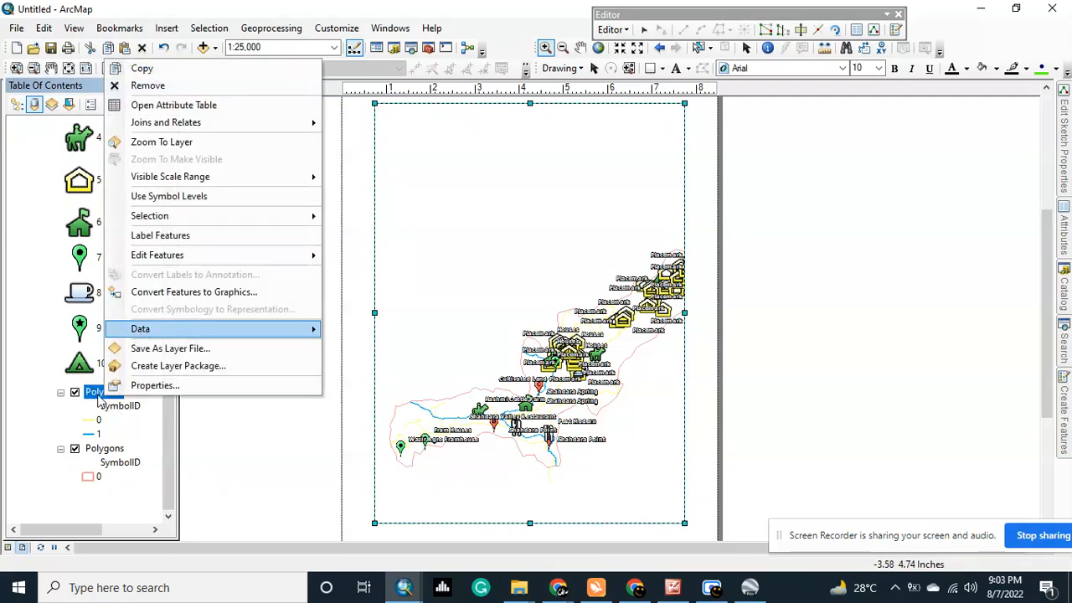
mouse_move(213, 328)
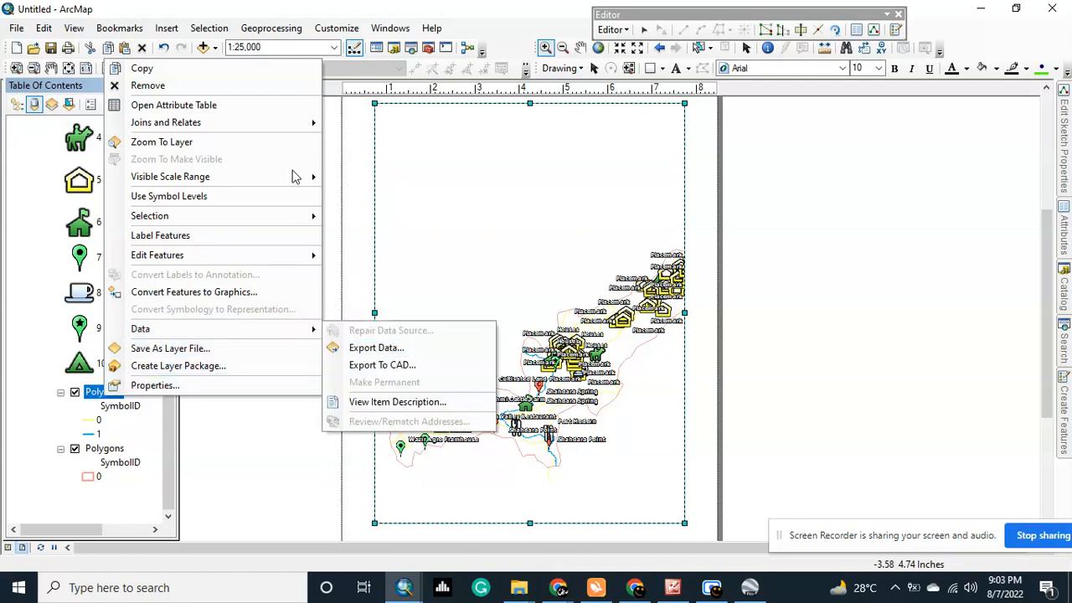
left_click(786, 252)
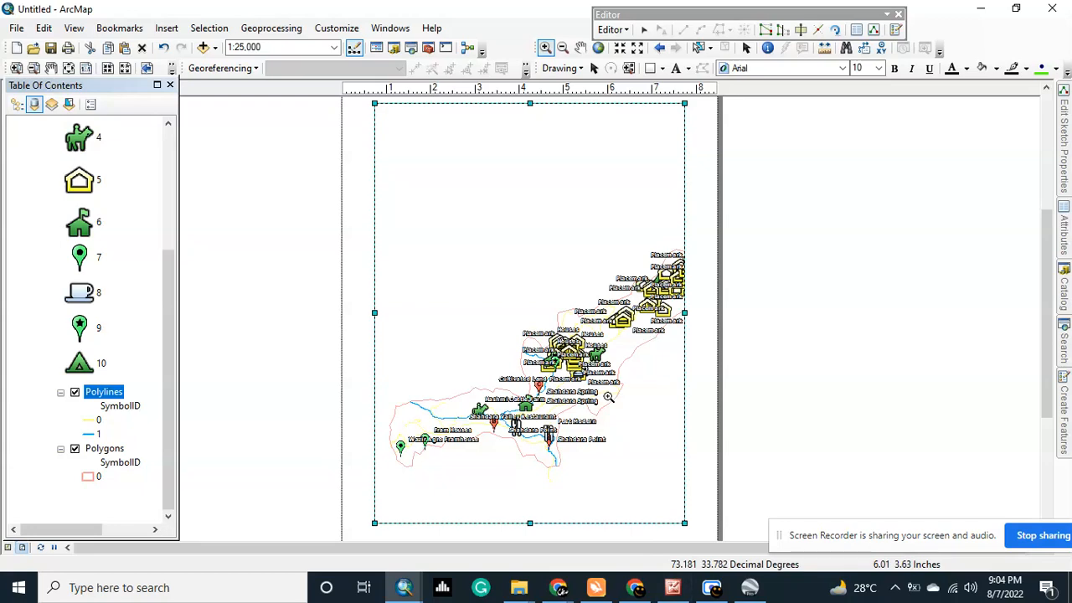
Switch to the Microsoft Office 2010 picture viewer and view the Shahdara Valley Islamabad study area map in a maximized window.
left_click(673, 590)
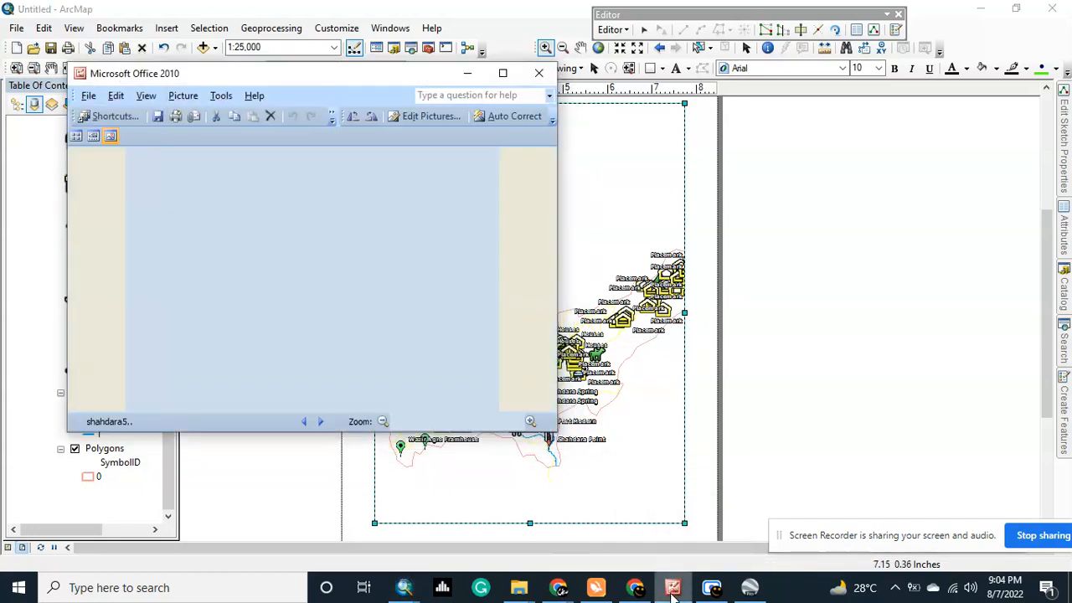
left_click(503, 75)
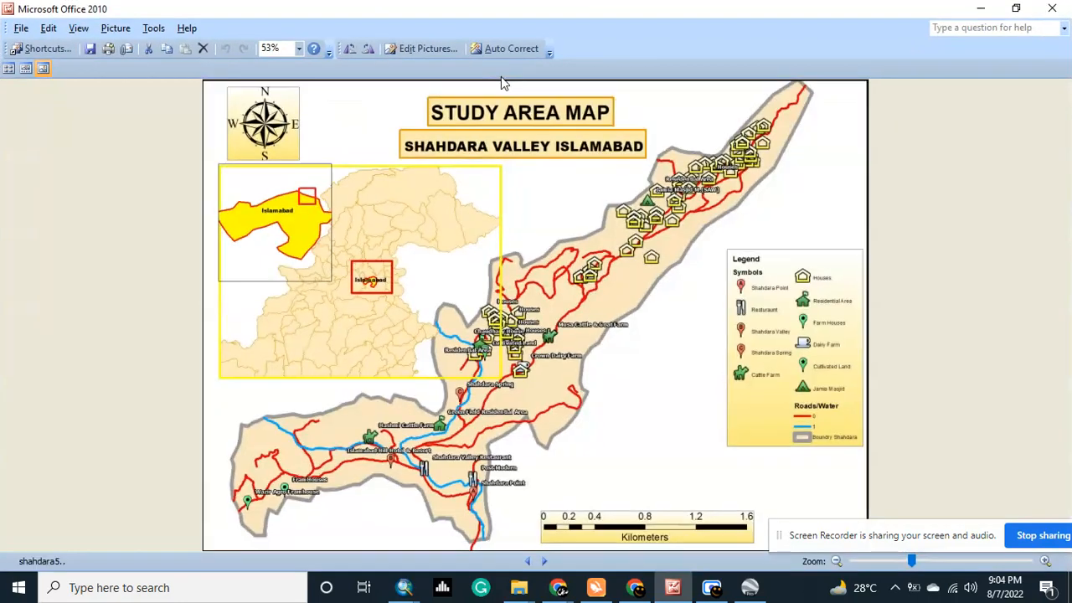